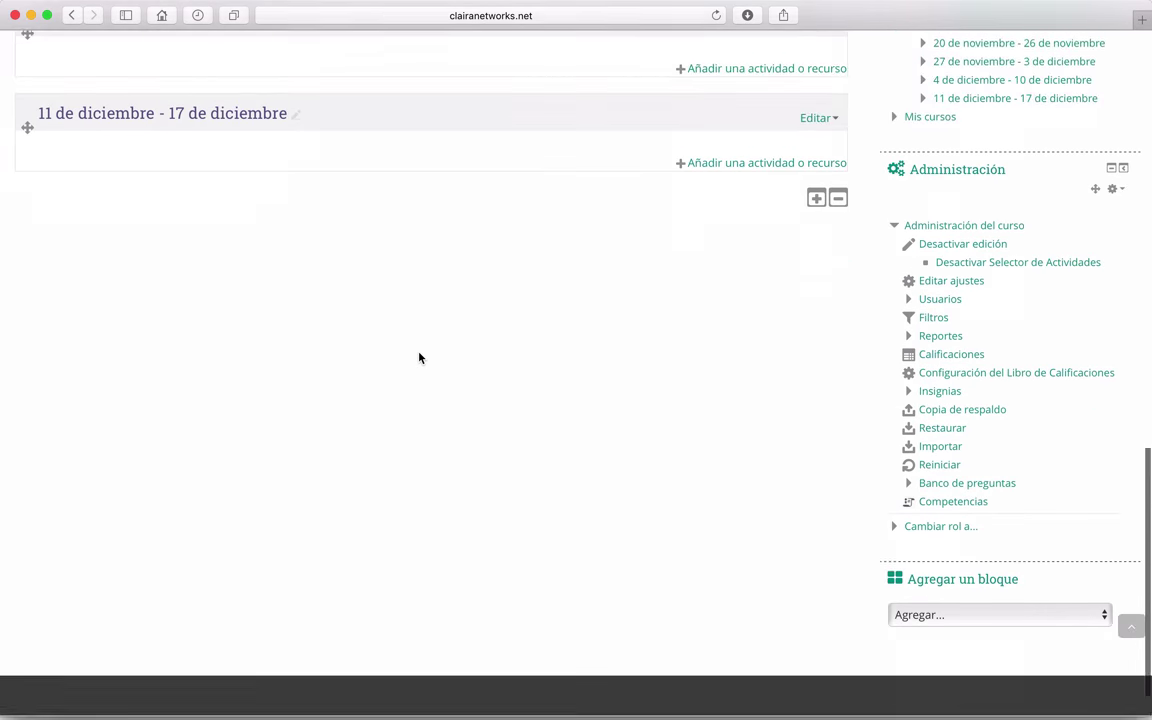
# Step: Scroll up and down the Curso 1 de Clairanetworks course page to review its sections
pyautogui.scroll(10, 419, 357)
pyautogui.scroll(4, 419, 357)
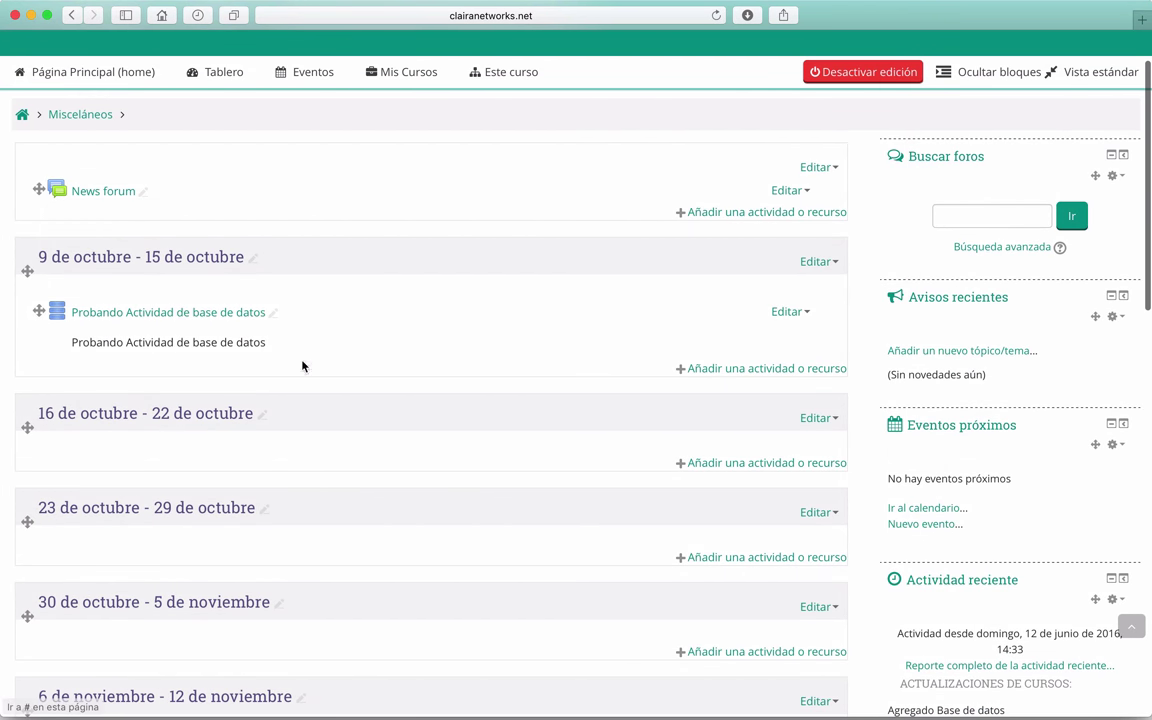
pyautogui.scroll(-3, 326, 311)
pyautogui.scroll(-3, 324, 311)
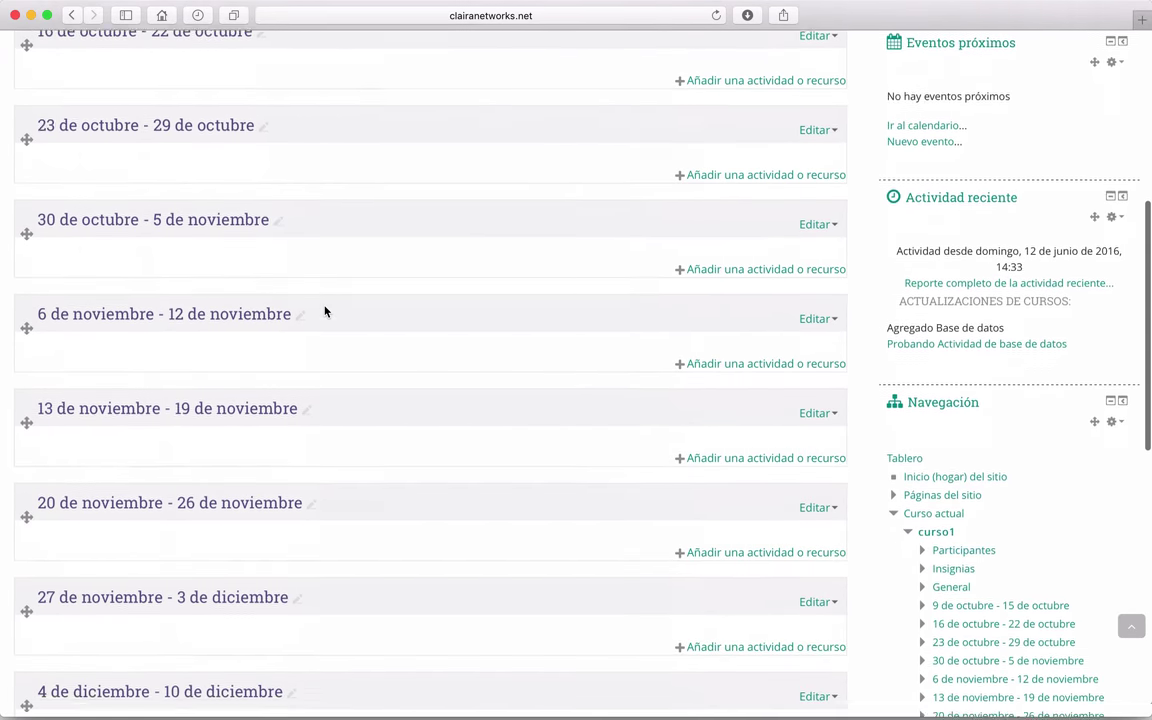
pyautogui.scroll(5, 324, 311)
pyautogui.scroll(1, 324, 311)
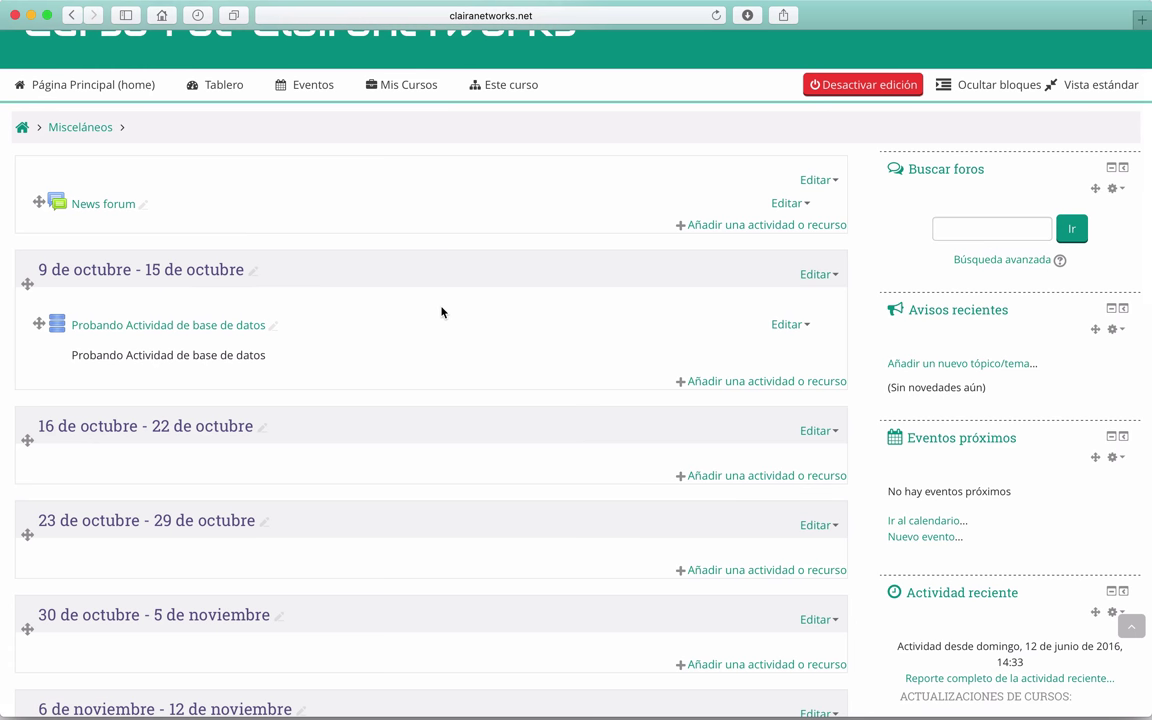
pyautogui.scroll(1, 441, 312)
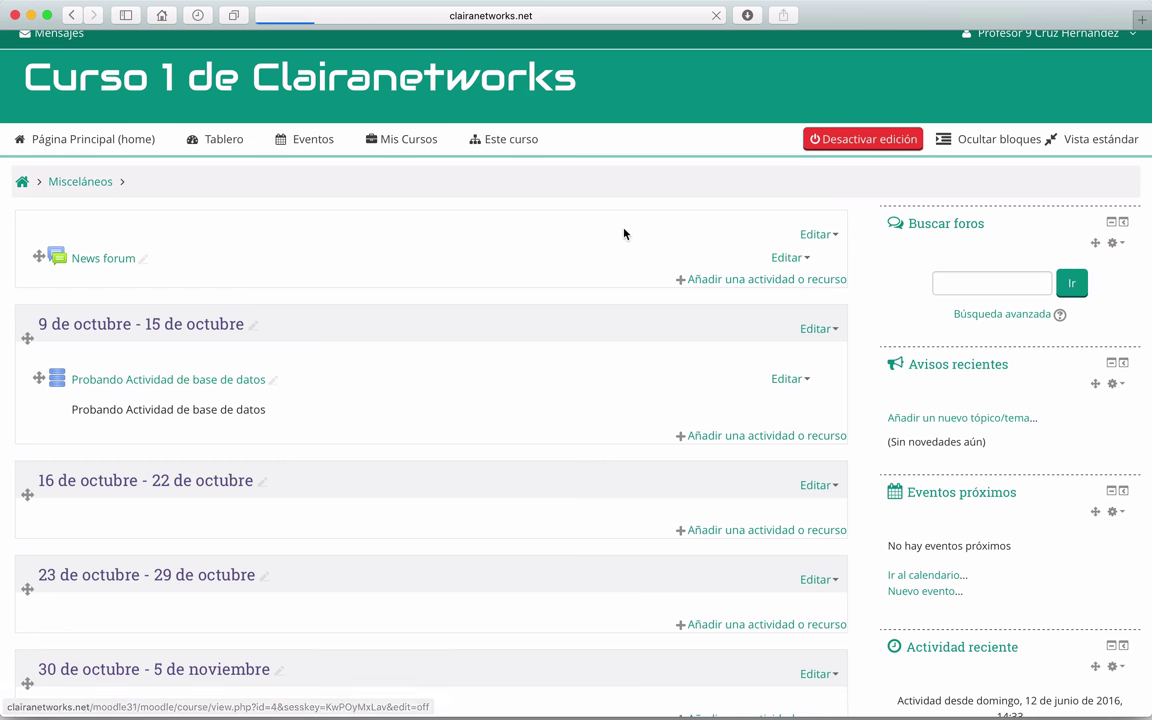
pyautogui.scroll(-8, 630, 321)
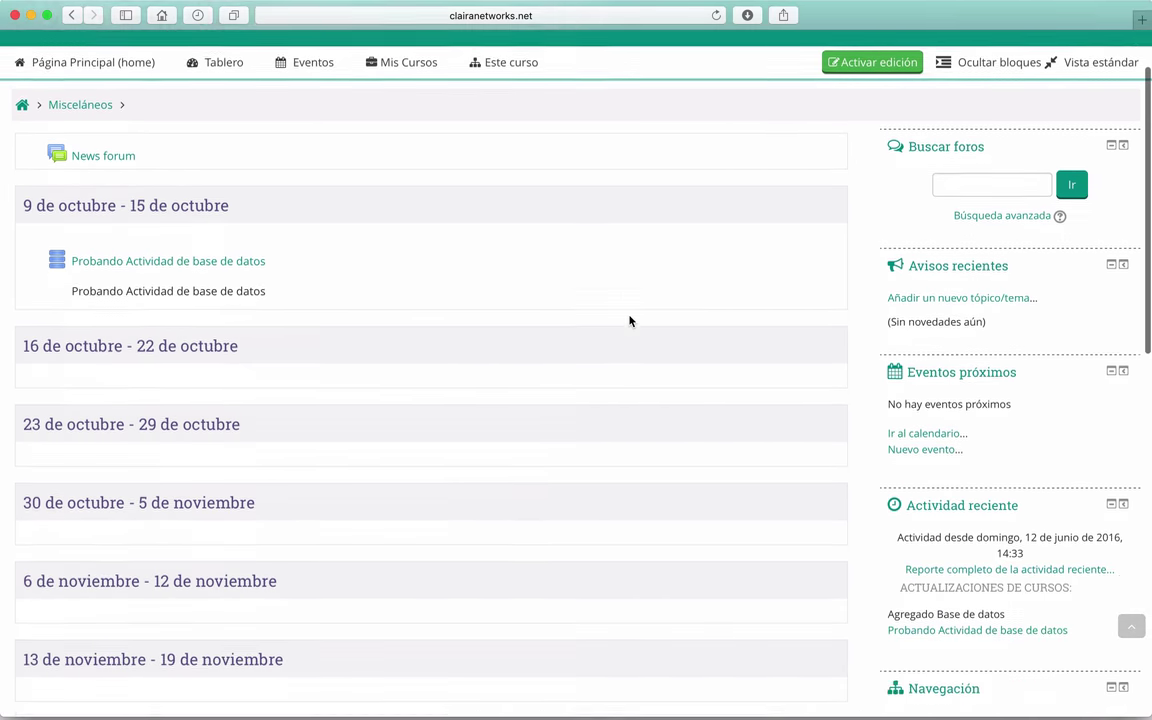
pyautogui.scroll(-2, 630, 321)
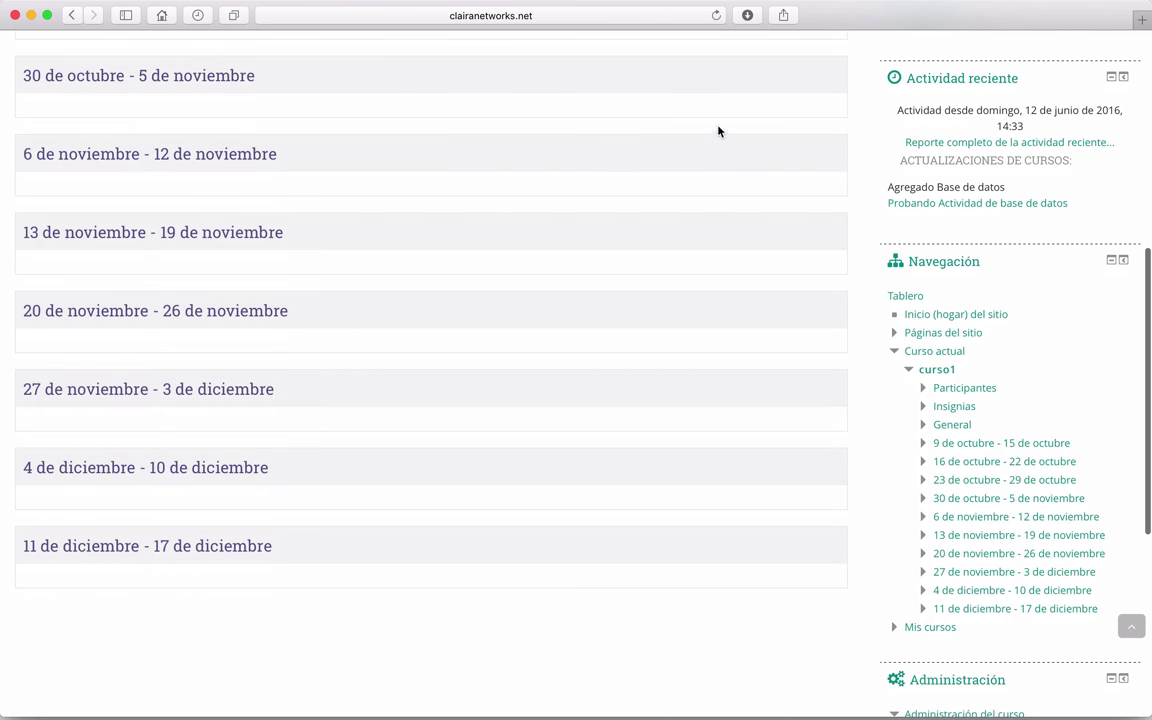
pyautogui.scroll(10, 740, 190)
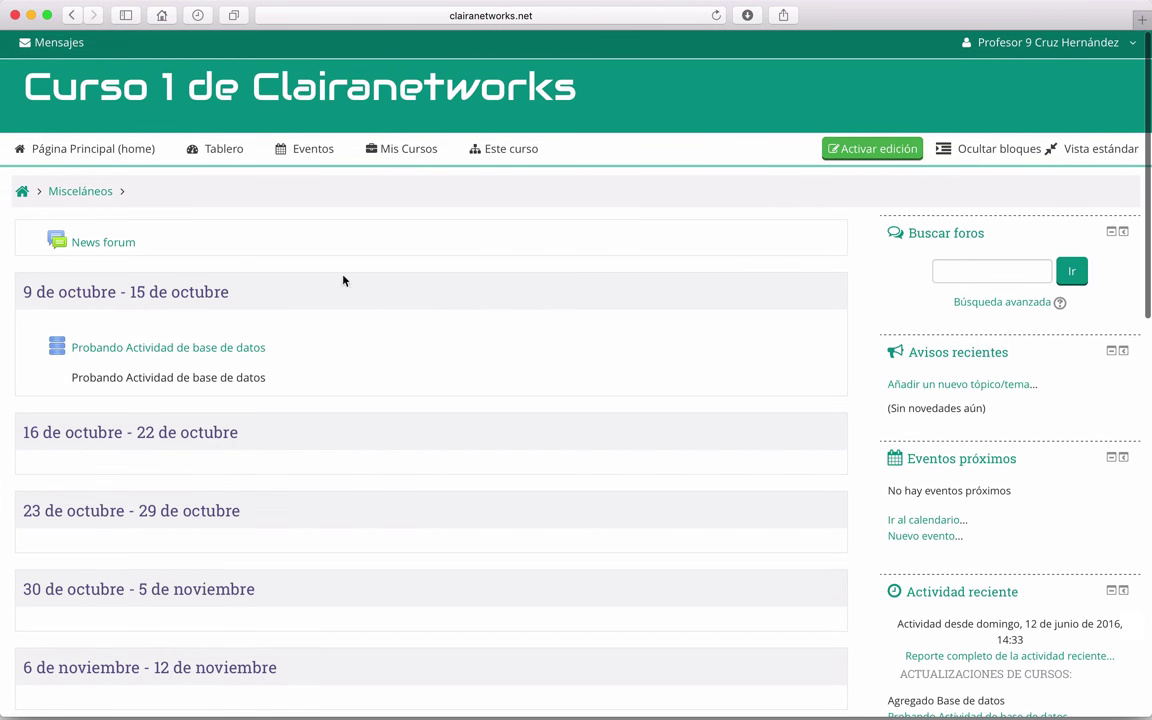
# Step: Turn editing mode on and scroll down to the 16–22 October week
pyautogui.click(857, 152)
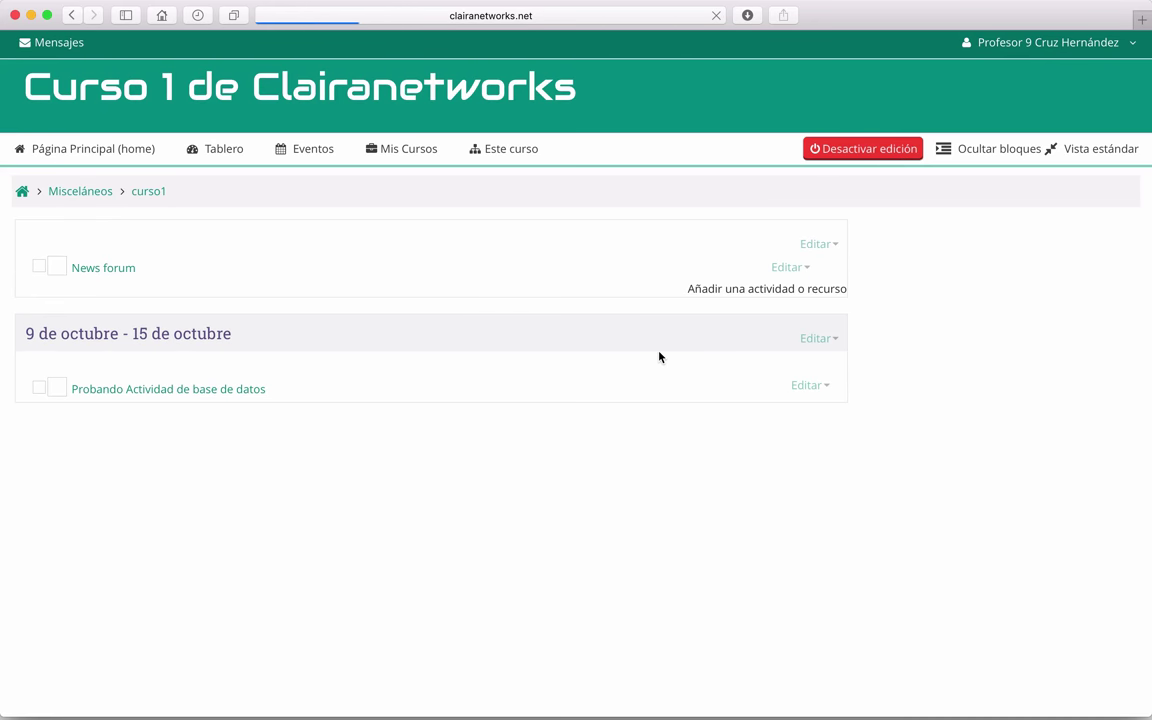
pyautogui.scroll(-3, 420, 342)
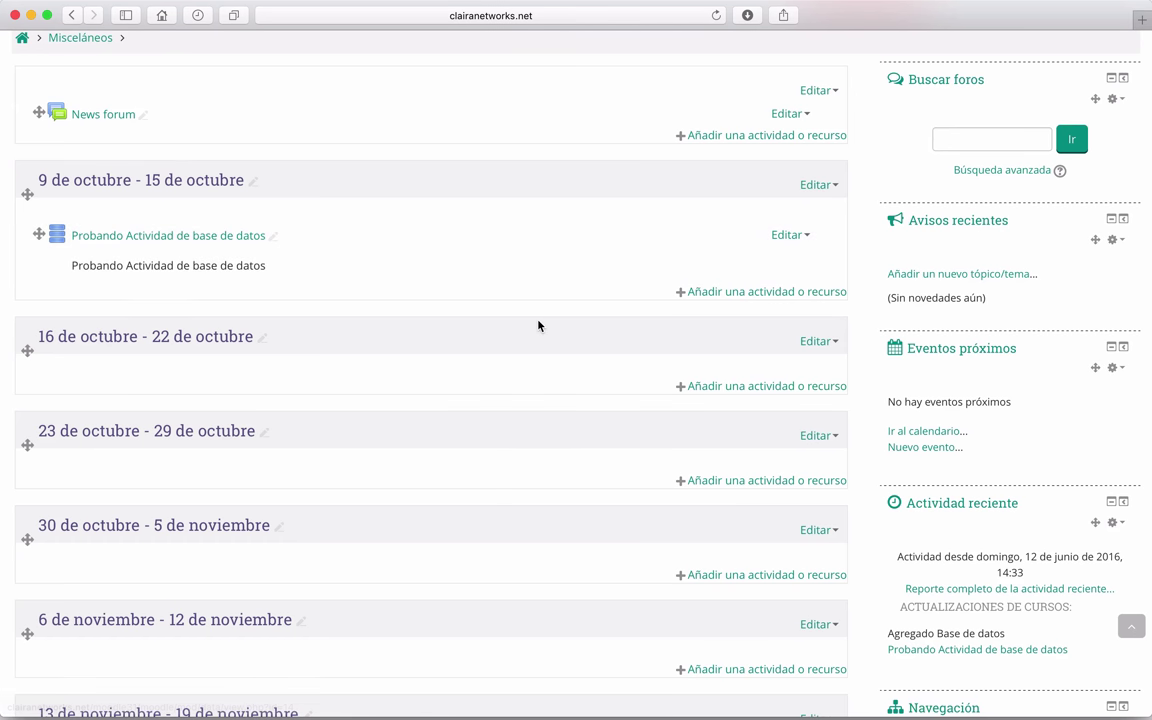
pyautogui.scroll(-1, 538, 325)
pyautogui.scroll(-1, 538, 325)
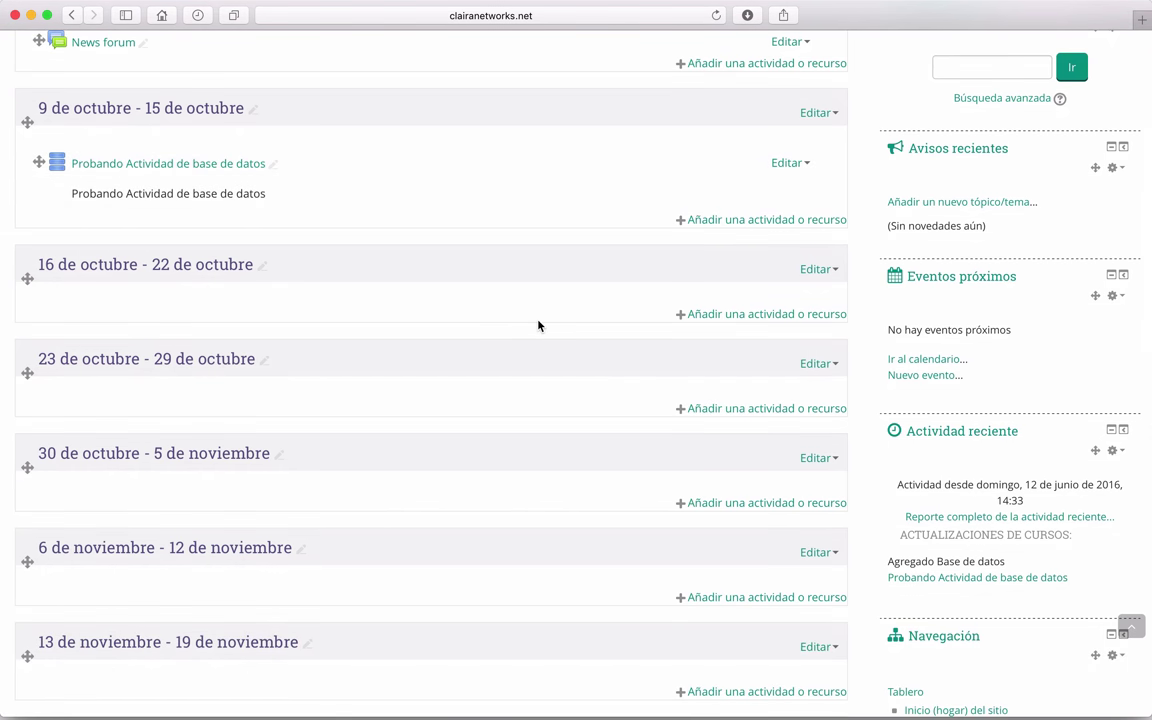
pyautogui.scroll(-2, 362, 310)
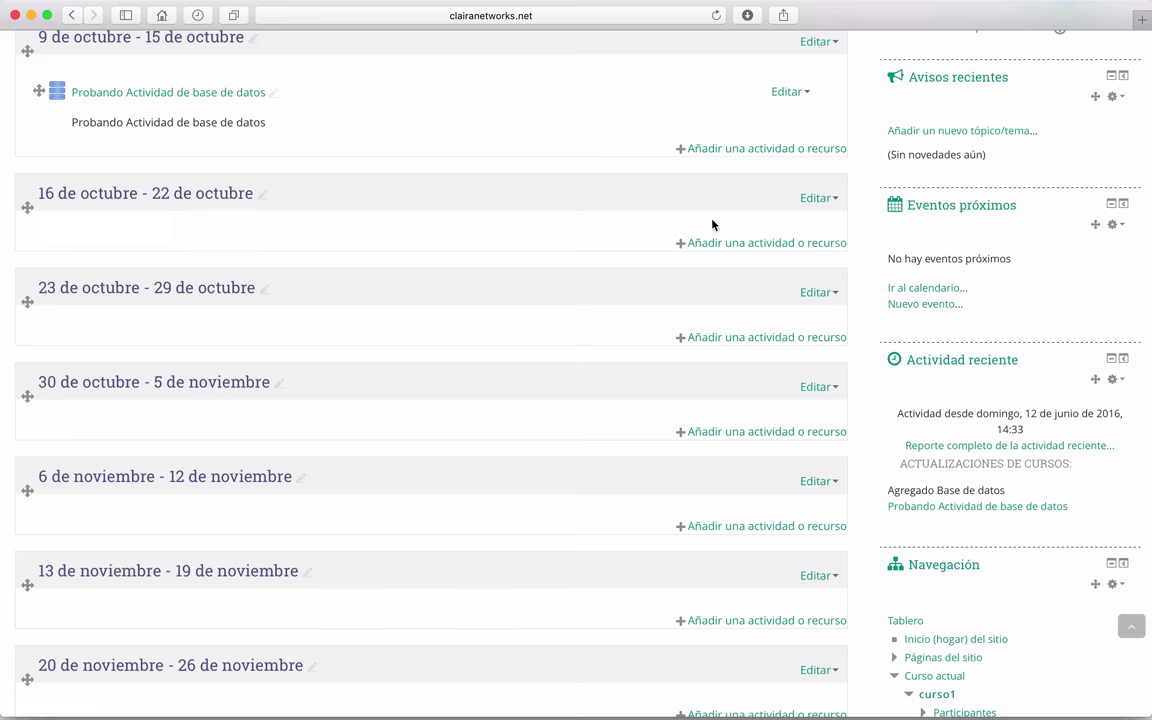
# Step: Open the add-an-activity-or-resource chooser for the 16–22 October week
pyautogui.click(760, 243)
pyautogui.press('Escape')
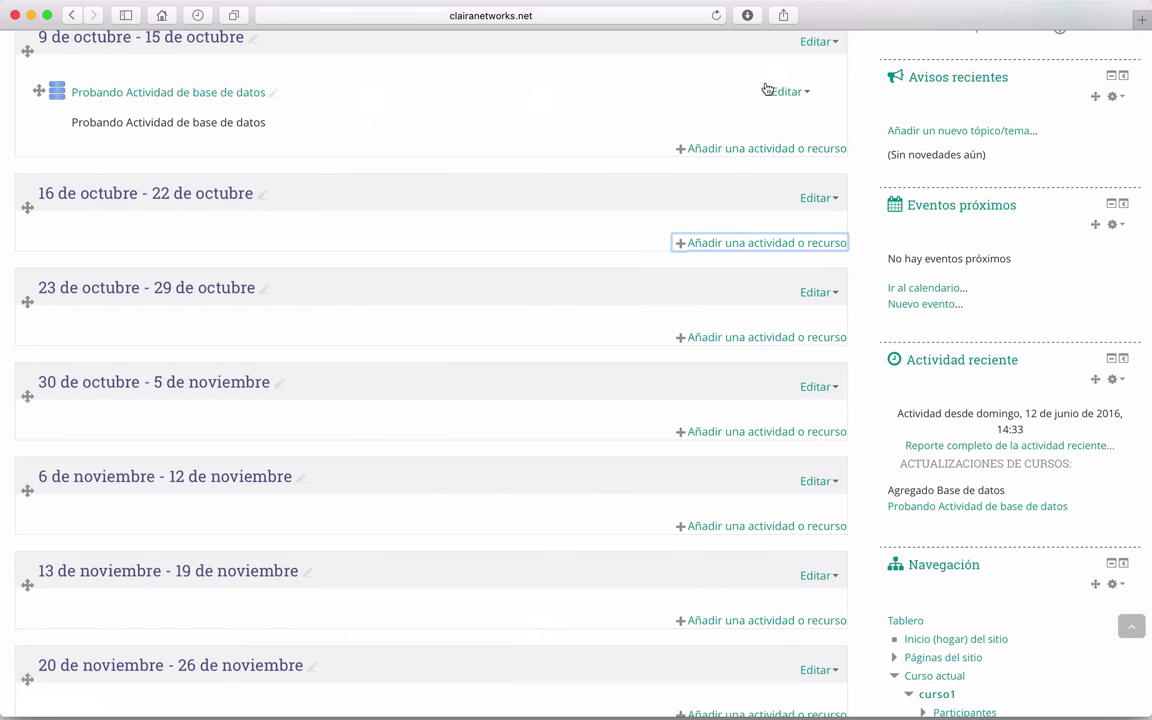
pyautogui.click(744, 246)
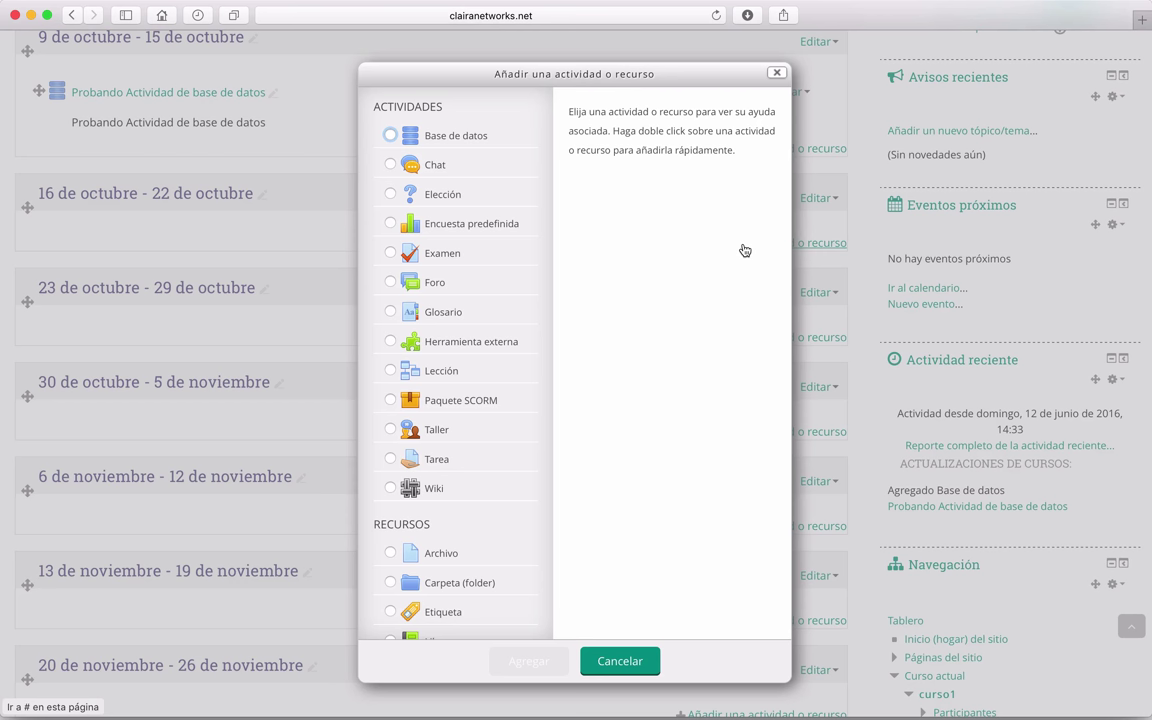
# Step: Select Base de datos in the chooser and read through its description
pyautogui.click(434, 143)
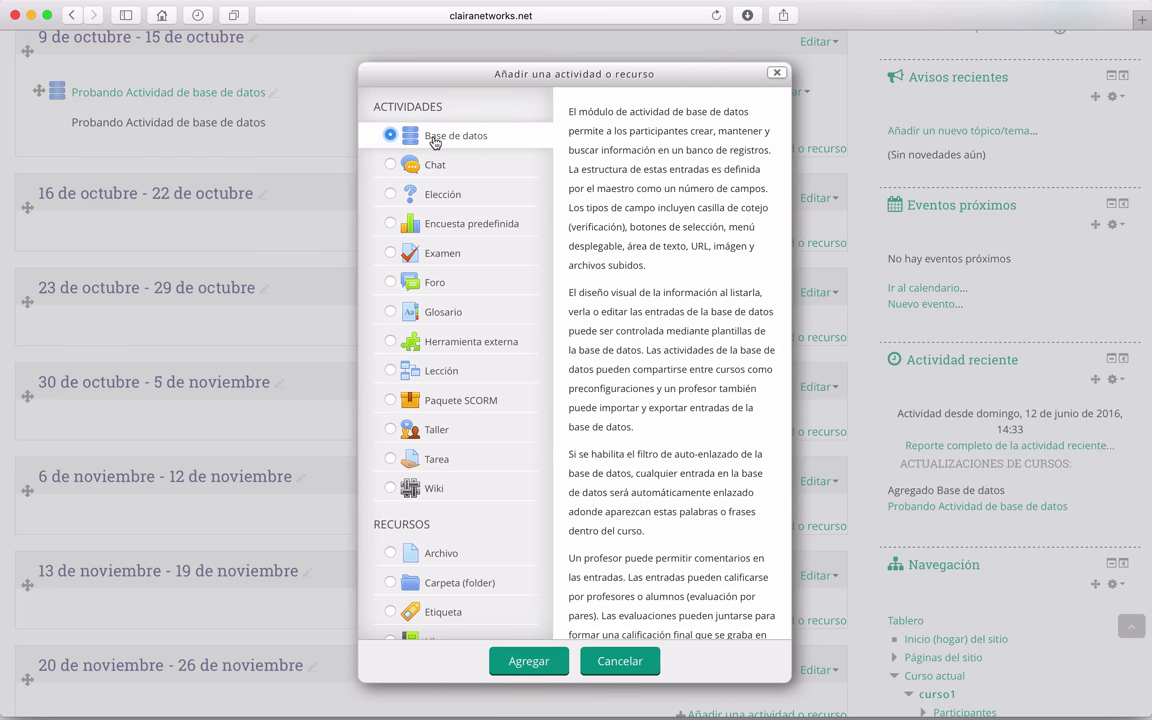
pyautogui.scroll(-3, 703, 320)
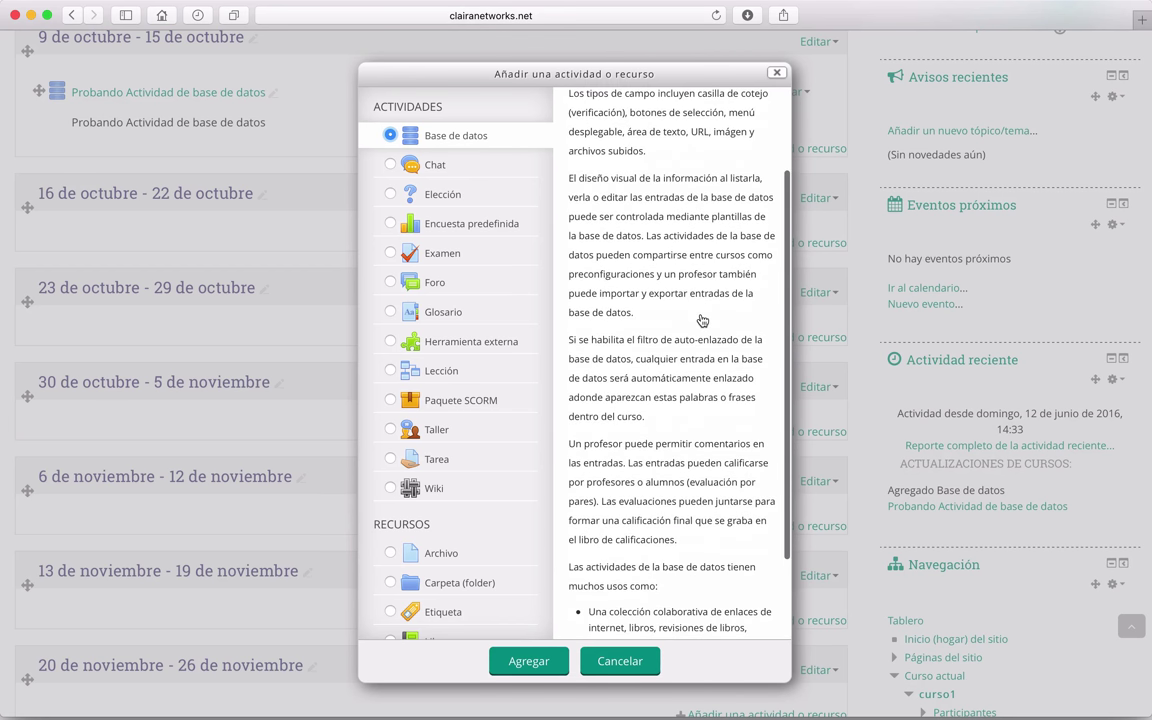
pyautogui.scroll(-2, 703, 320)
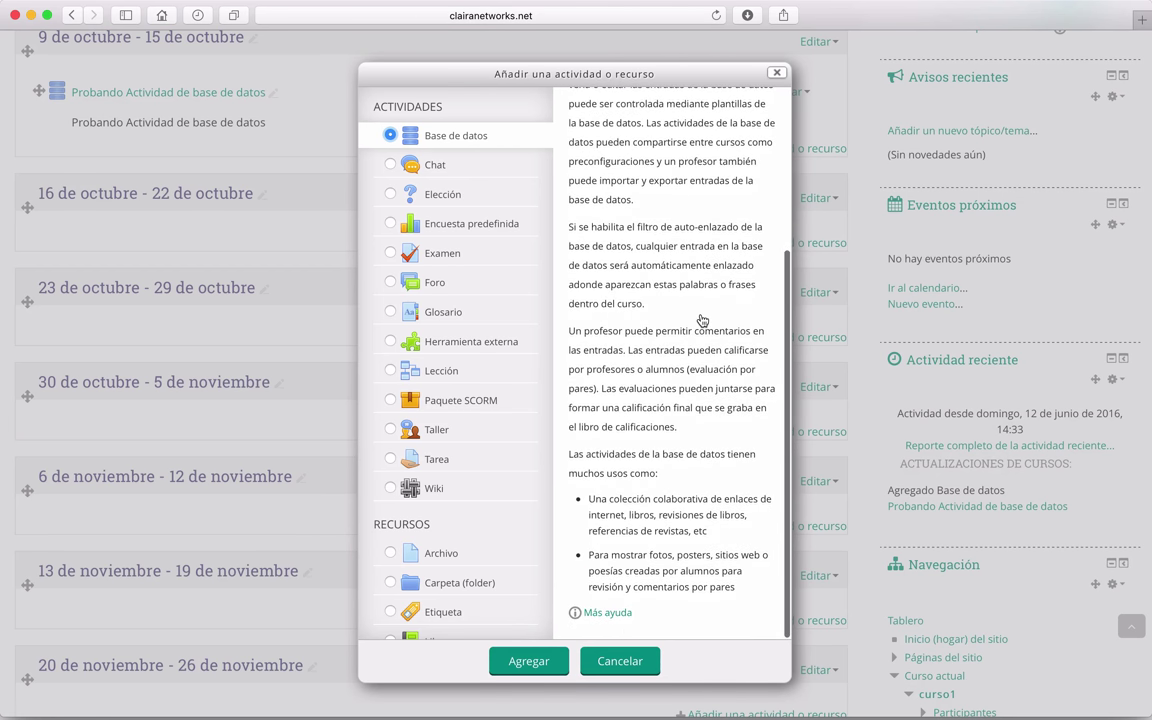
pyautogui.scroll(3, 700, 321)
pyautogui.scroll(-3, 700, 321)
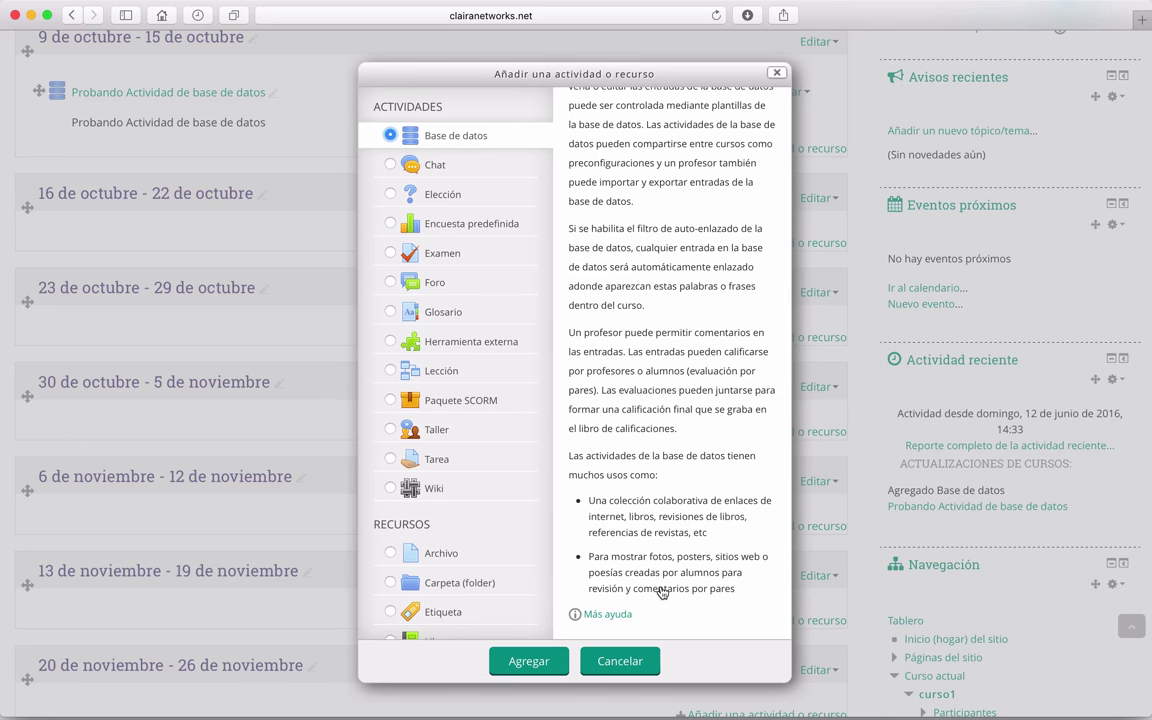
# Step: Create a Base de datos activity named 'Mi base de datos para la semana 2'
pyautogui.doubleClick(459, 139)
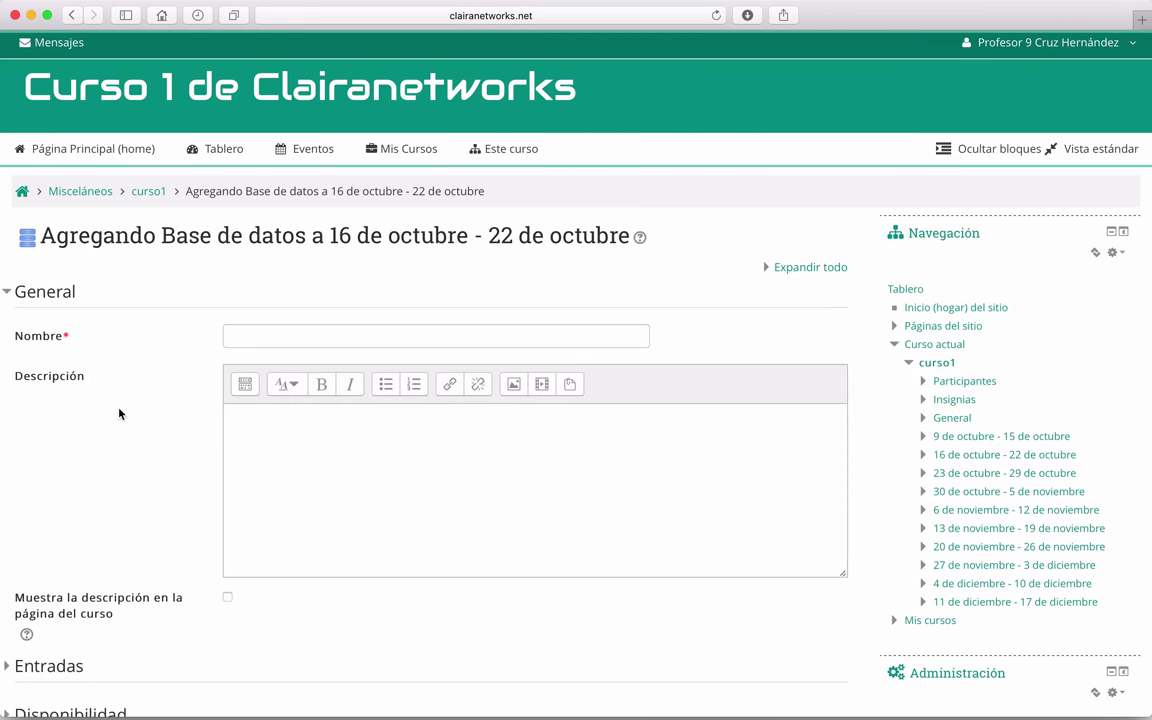
pyautogui.scroll(-2, 118, 411)
pyautogui.click(257, 294)
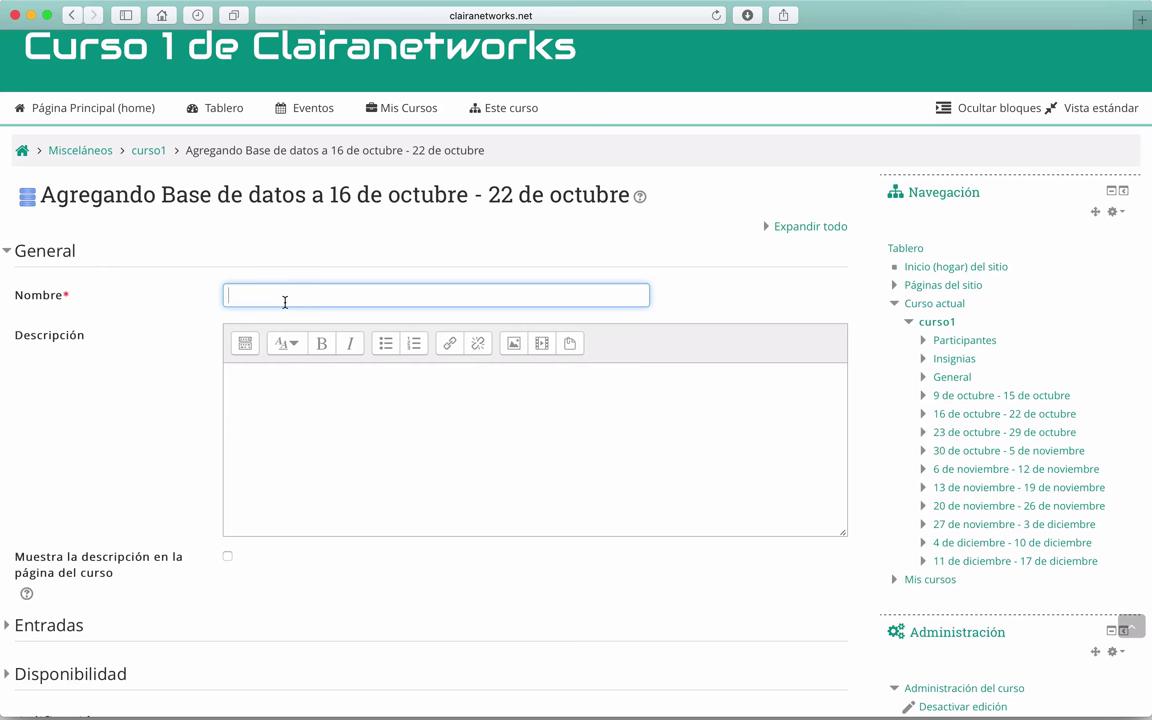
pyautogui.write('Mi base de datos para la ')
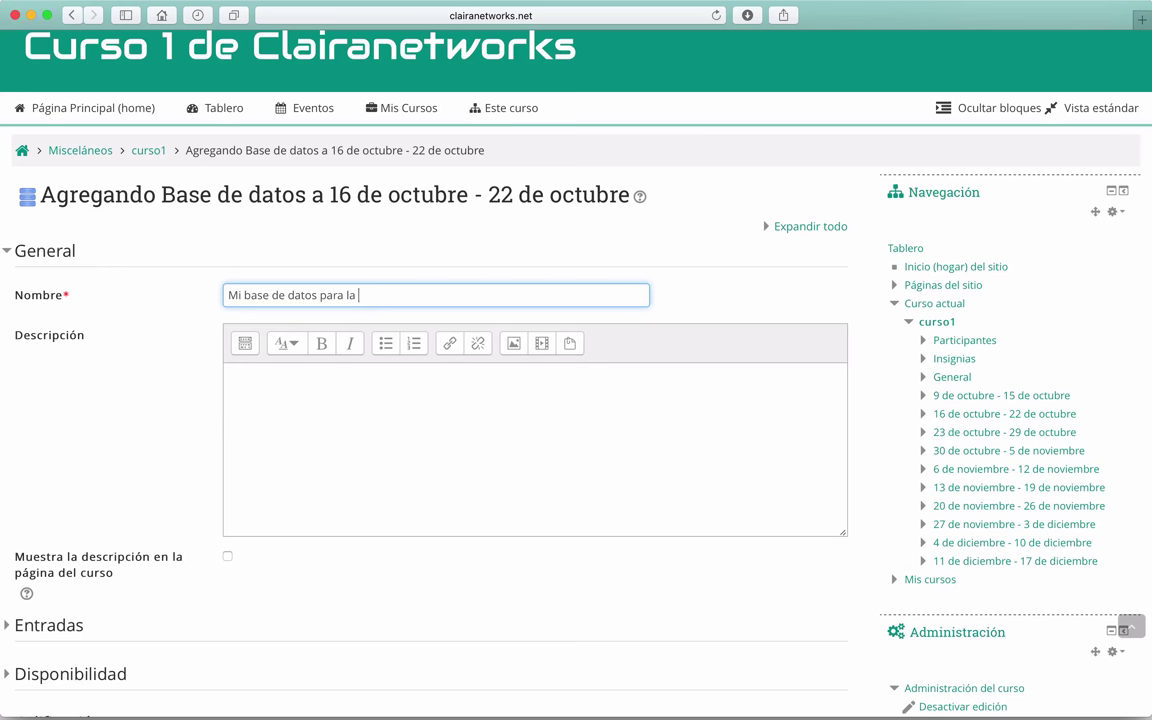
pyautogui.write('semana 2')
# Step: Copy the name into Descripción and enable showing the description on the course page
pyautogui.moveTo(408, 296); pyautogui.dragTo(227, 288)
pyautogui.press('super+c')
pyautogui.click(325, 424)
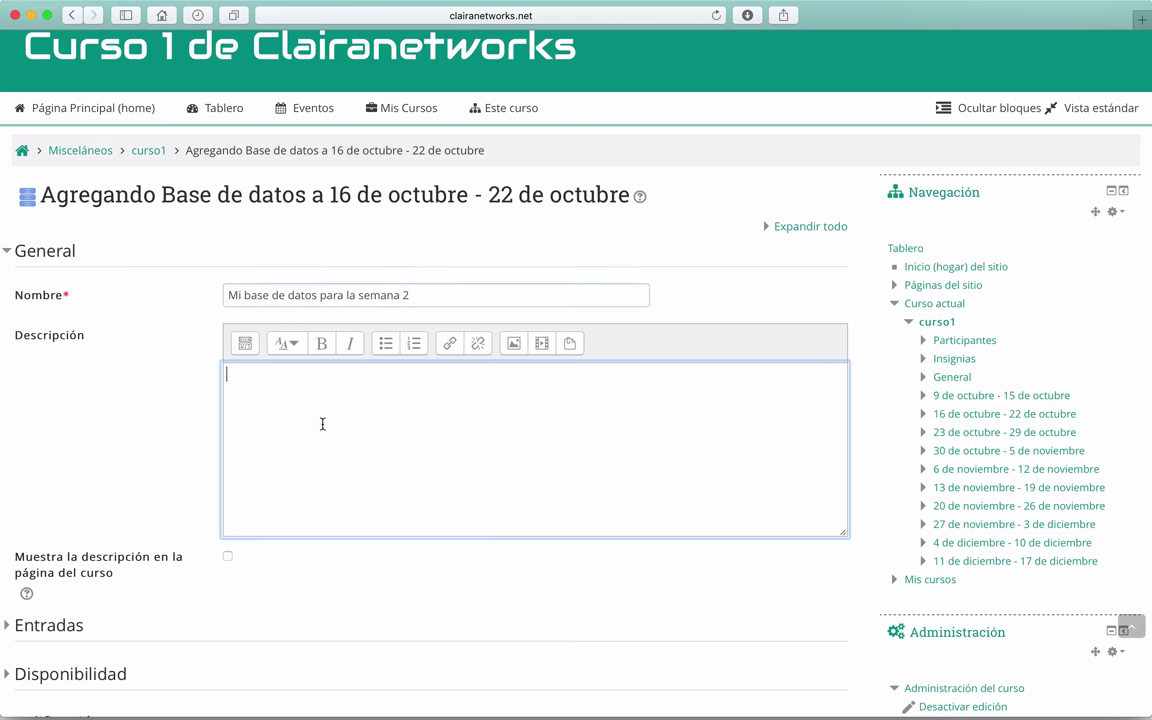
pyautogui.press('super+v')
pyautogui.scroll(-2, 136, 414)
pyautogui.scroll(-3, 136, 416)
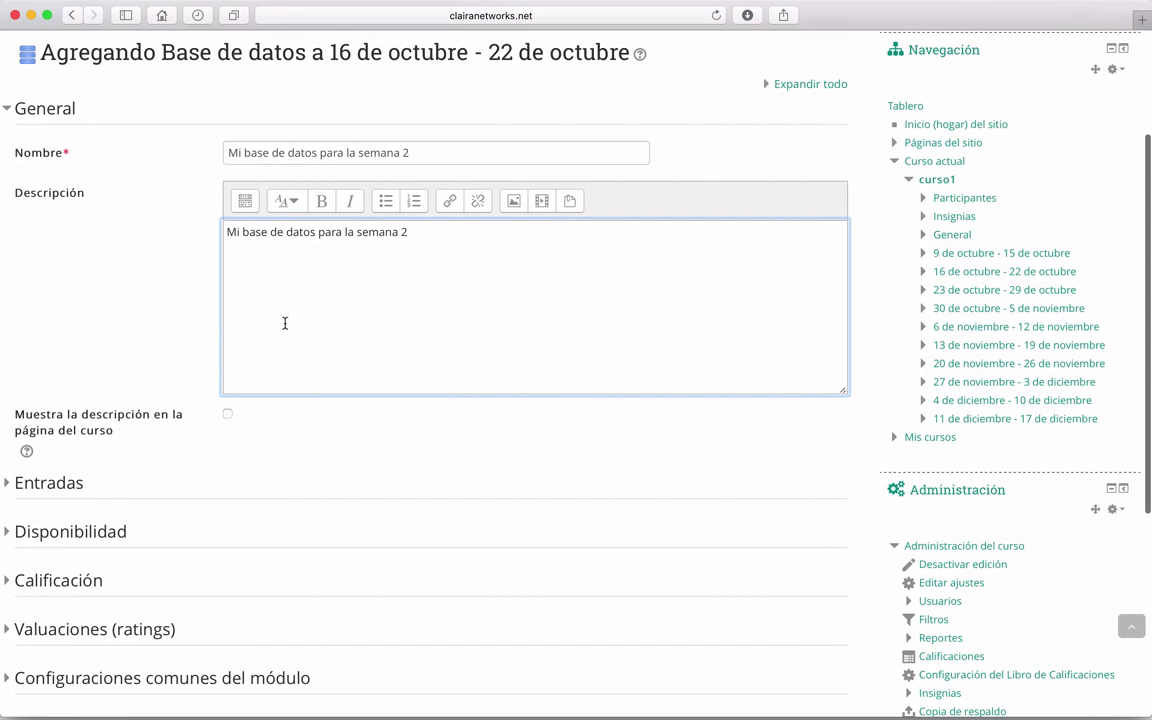
pyautogui.click(228, 417)
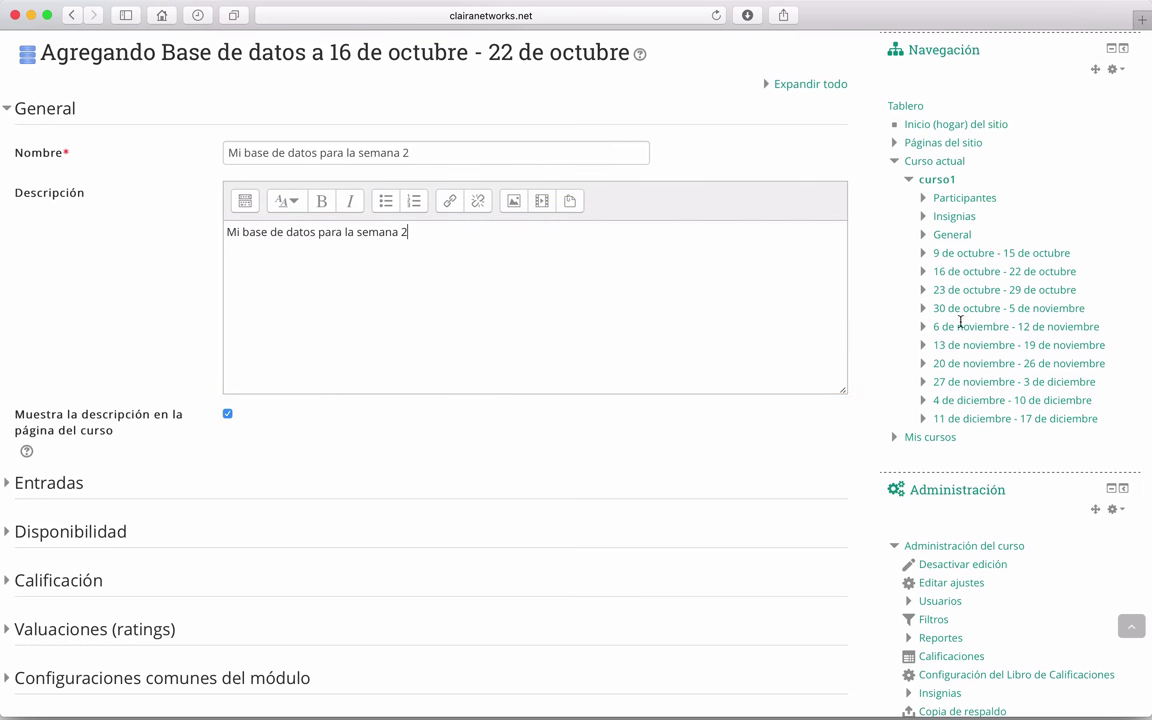
pyautogui.scroll(-5, 430, 532)
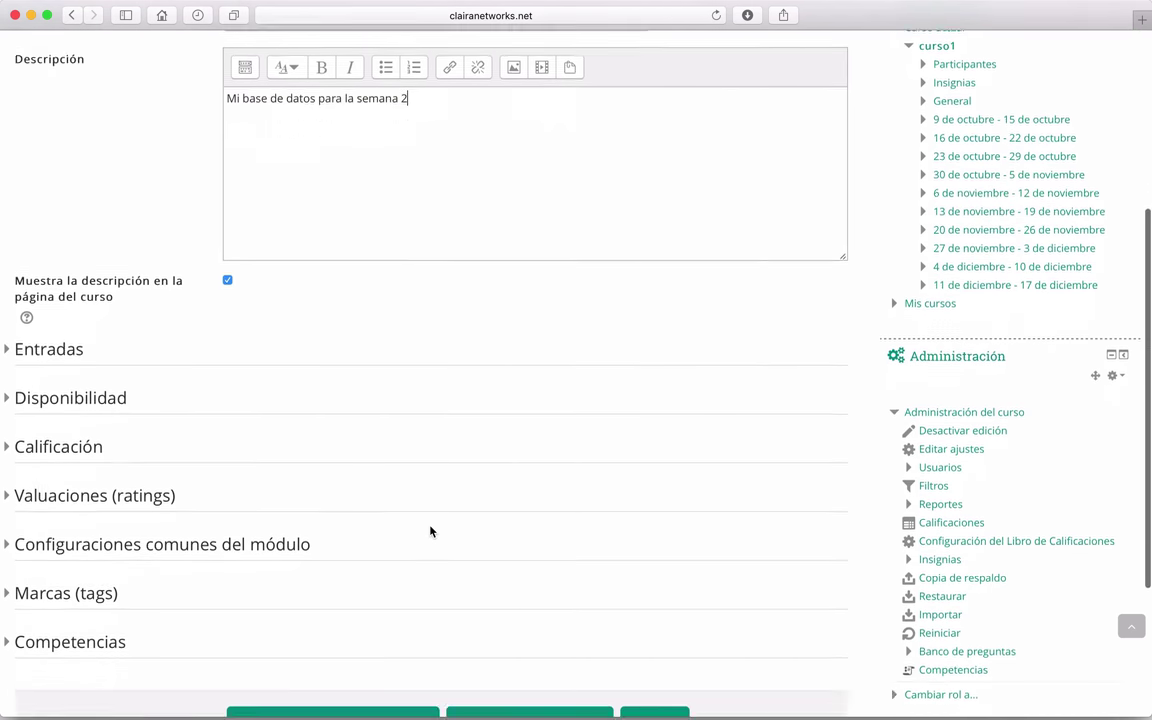
pyautogui.scroll(6, 100, 400)
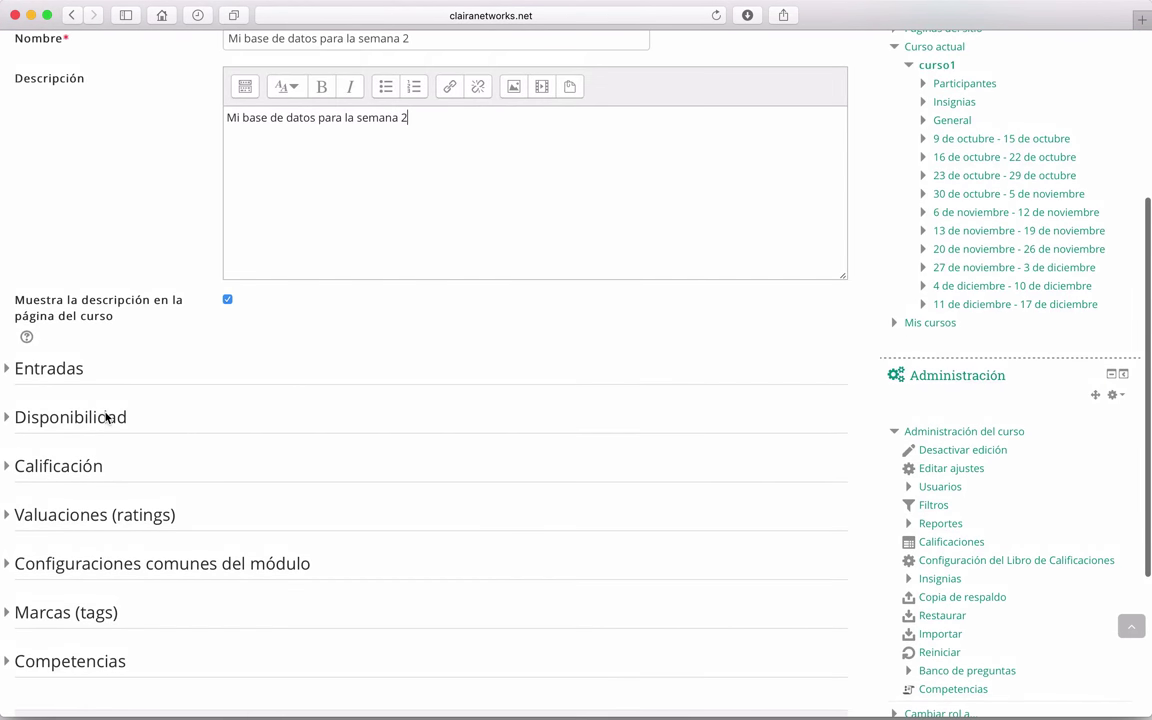
pyautogui.scroll(-2, 41, 473)
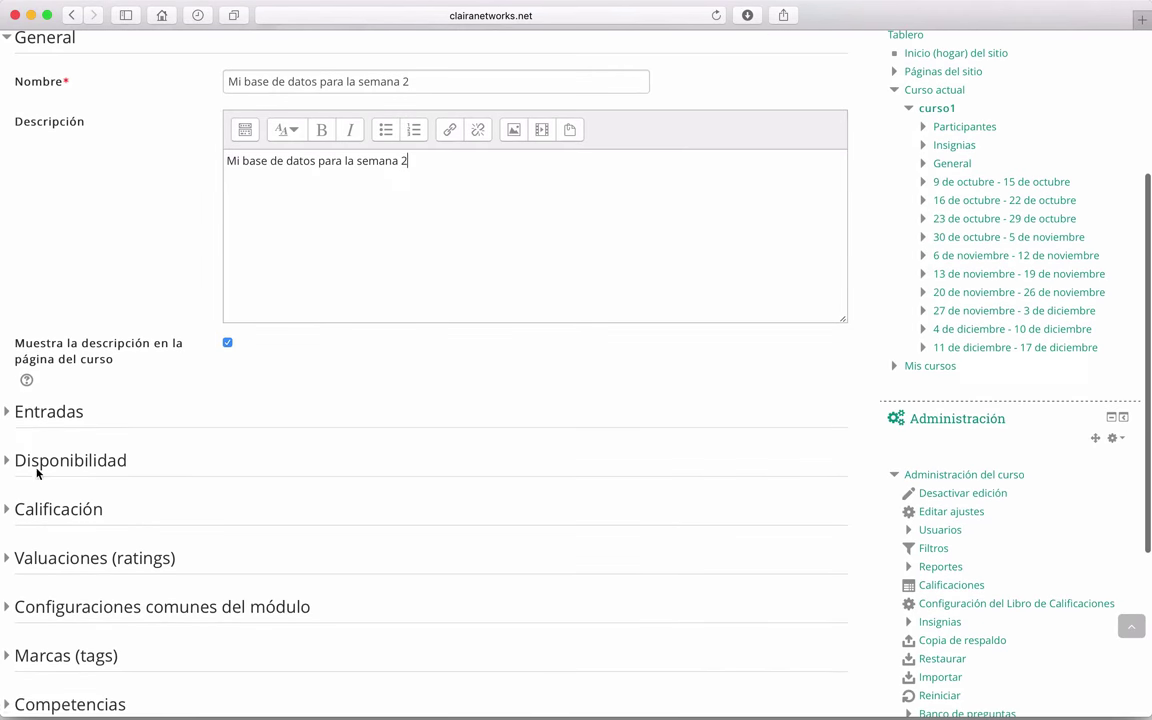
pyautogui.click(9, 414)
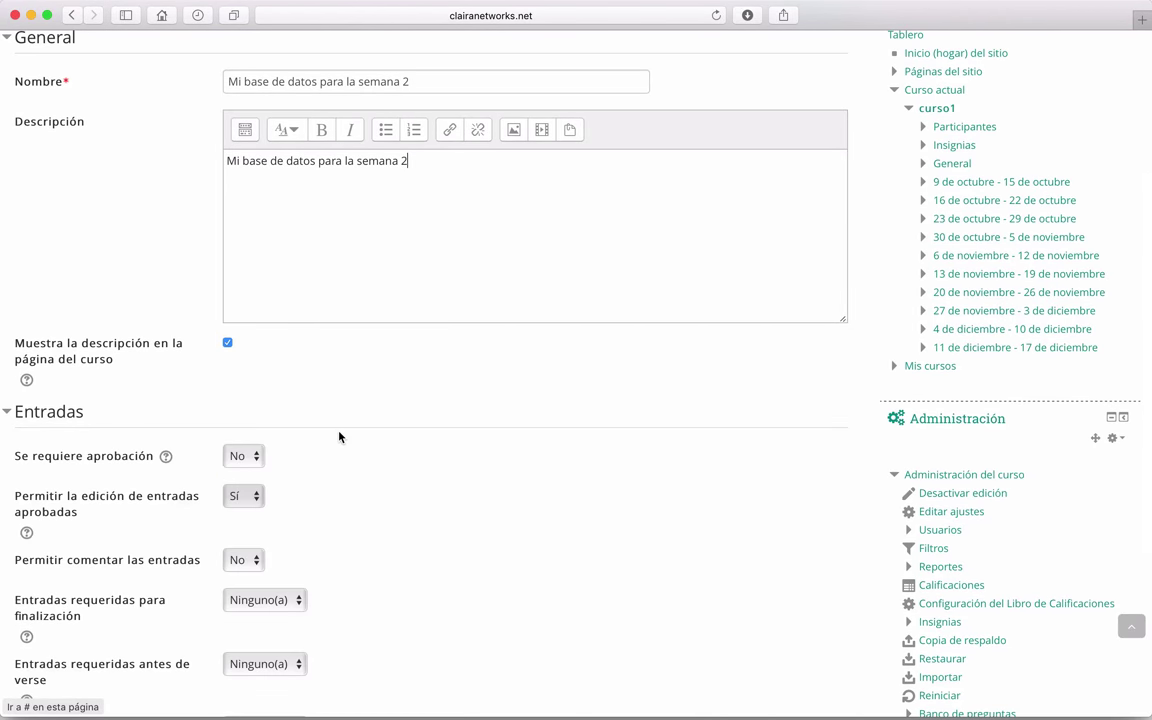
pyautogui.scroll(-1, 545, 483)
pyautogui.scroll(-5, 545, 483)
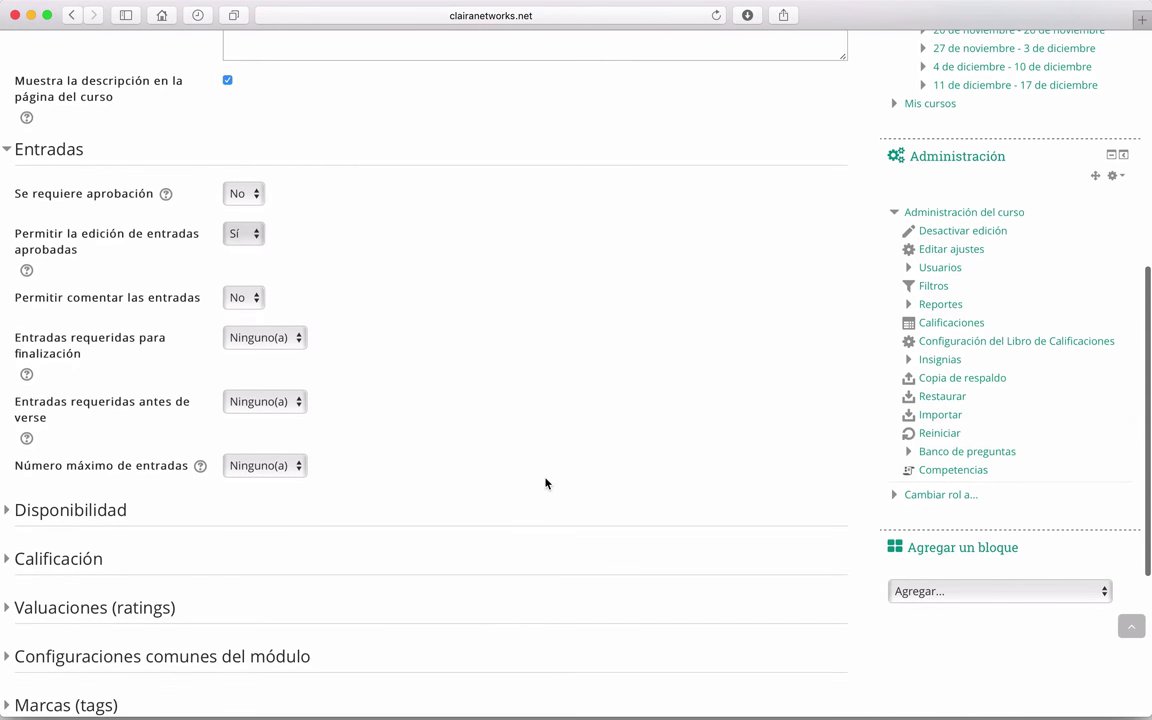
pyautogui.scroll(2, 545, 483)
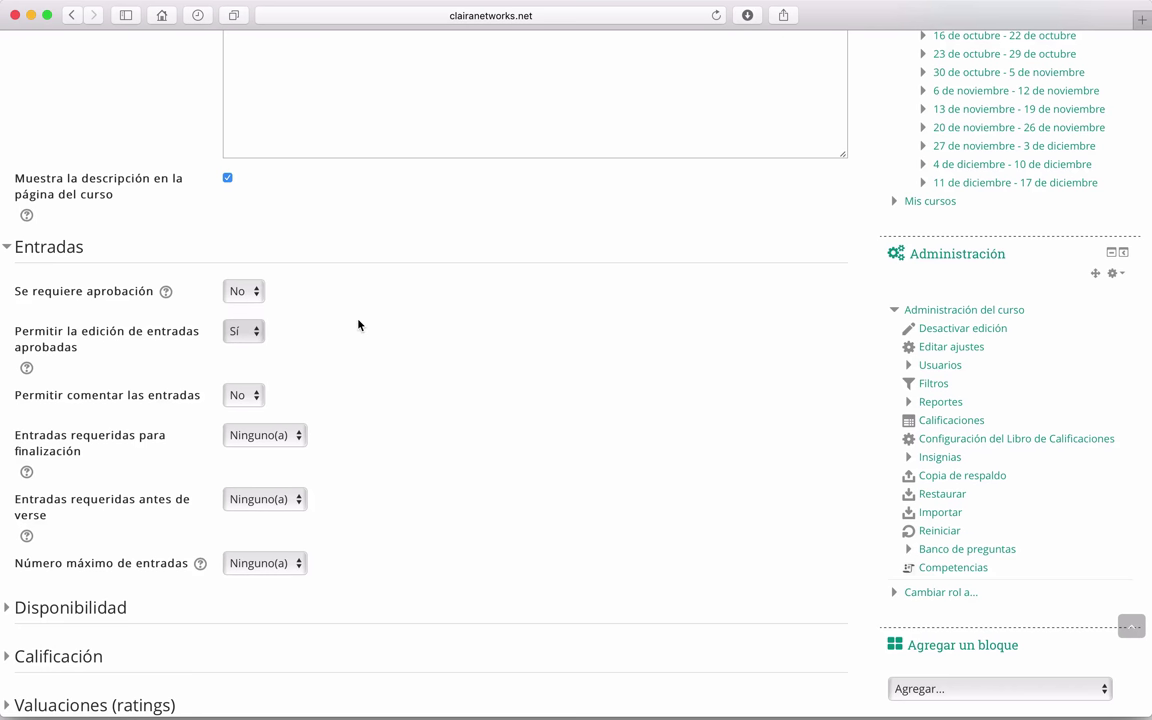
pyautogui.click(261, 295)
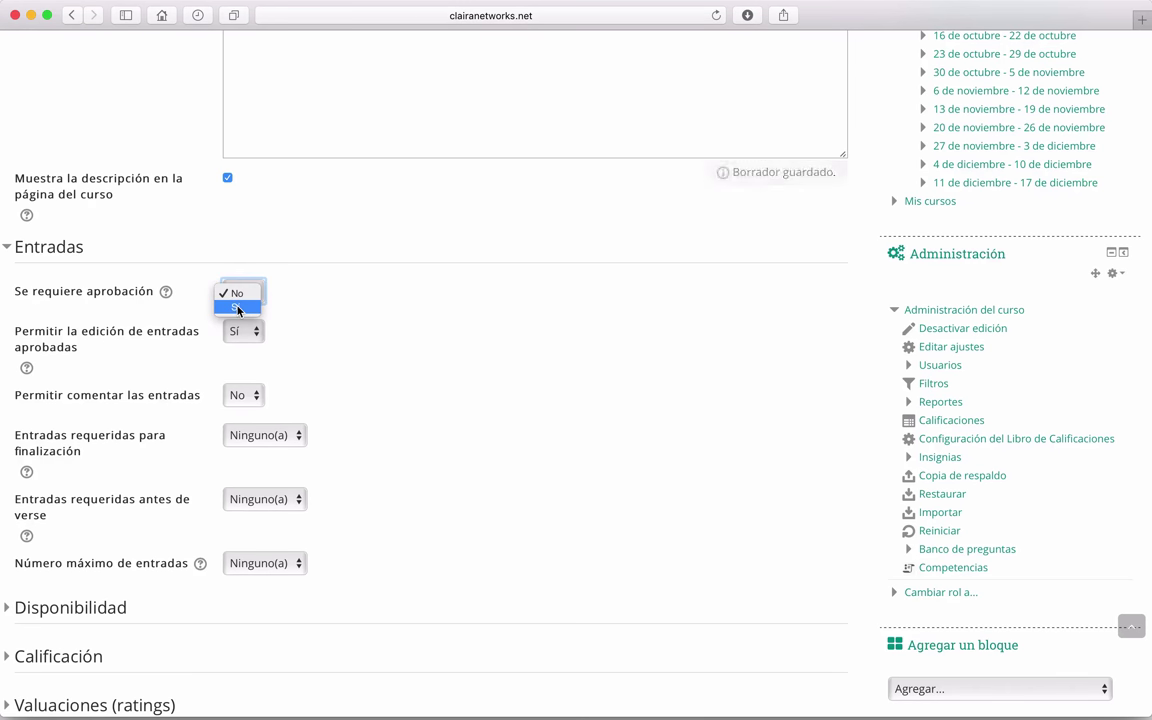
pyautogui.click(238, 308)
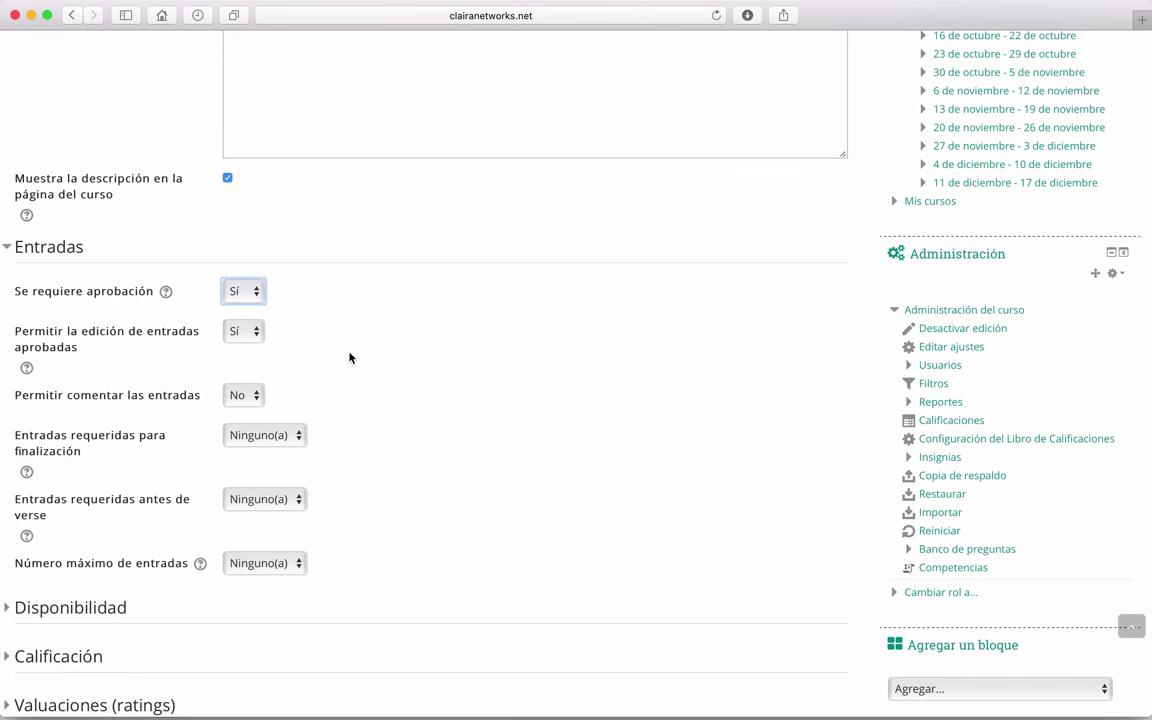
pyautogui.click(258, 296)
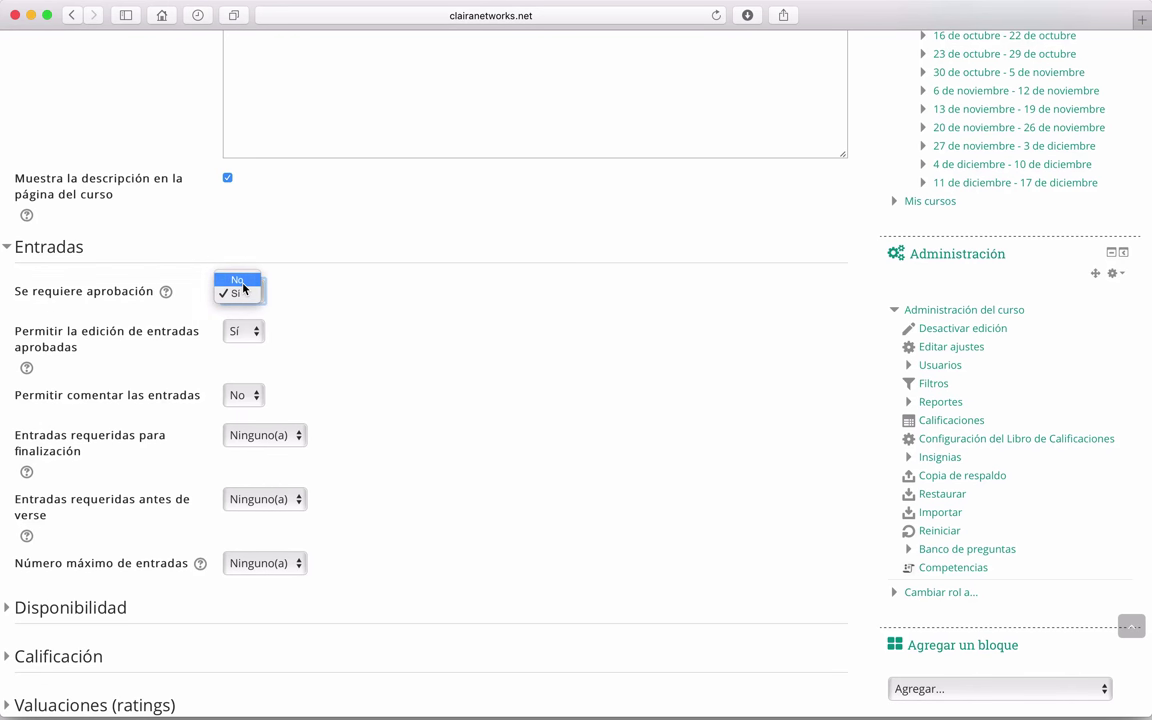
pyautogui.click(243, 281)
pyautogui.scroll(-3, 335, 341)
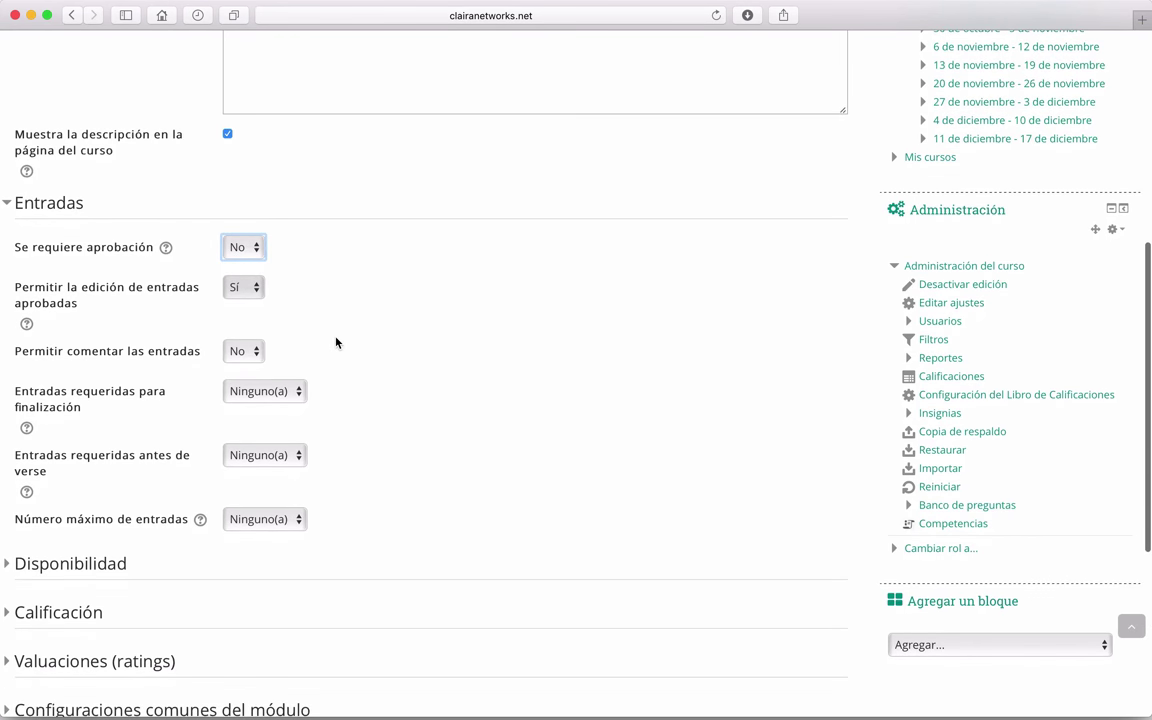
pyautogui.scroll(-3, 336, 342)
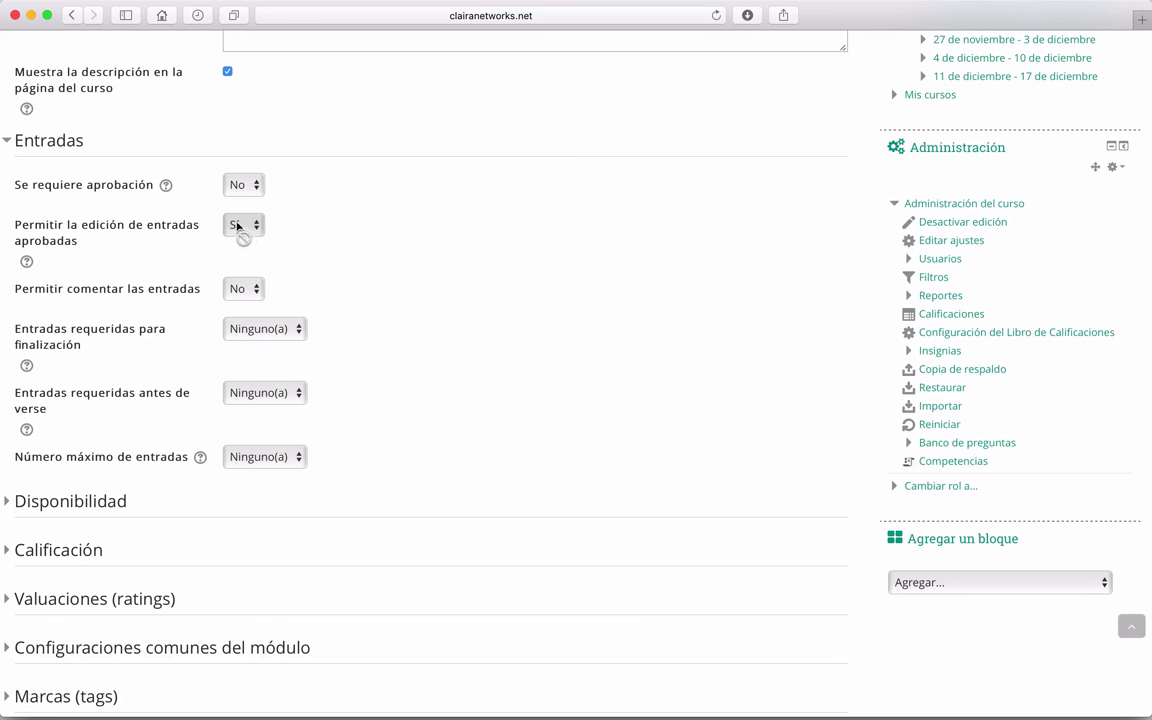
pyautogui.scroll(-3, 350, 237)
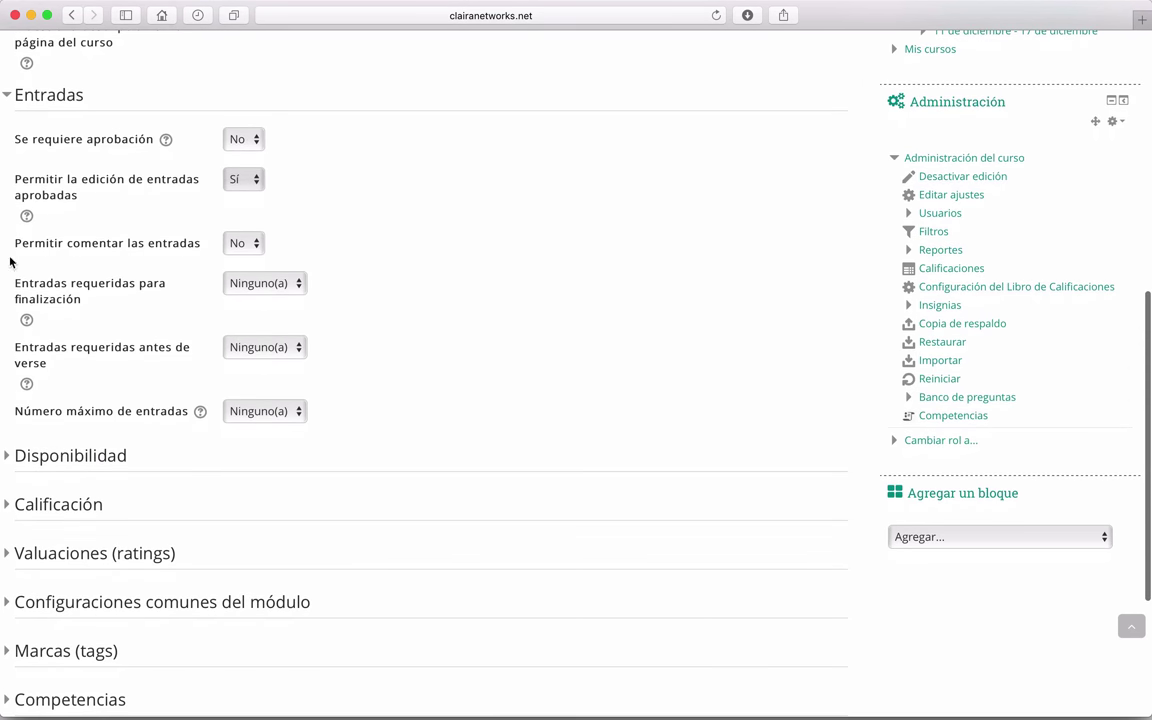
# Step: Set 'Permitir comentar las entradas' to Sí
pyautogui.click(261, 250)
pyautogui.click(247, 259)
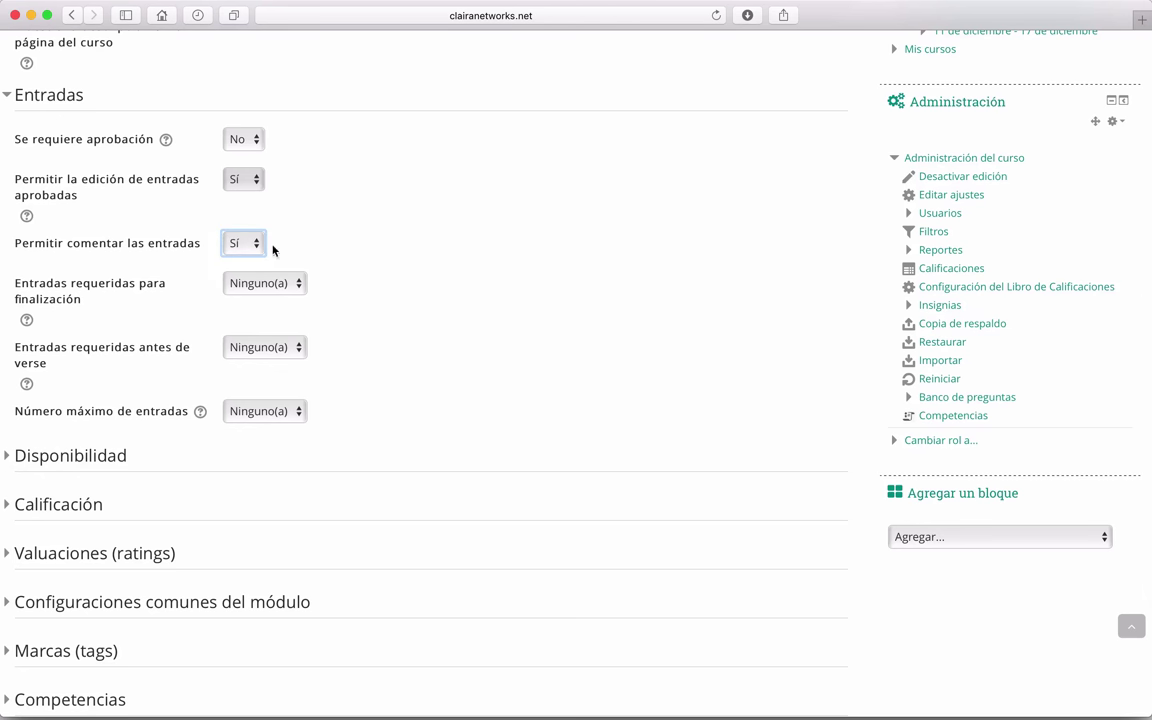
pyautogui.scroll(-2, 430, 264)
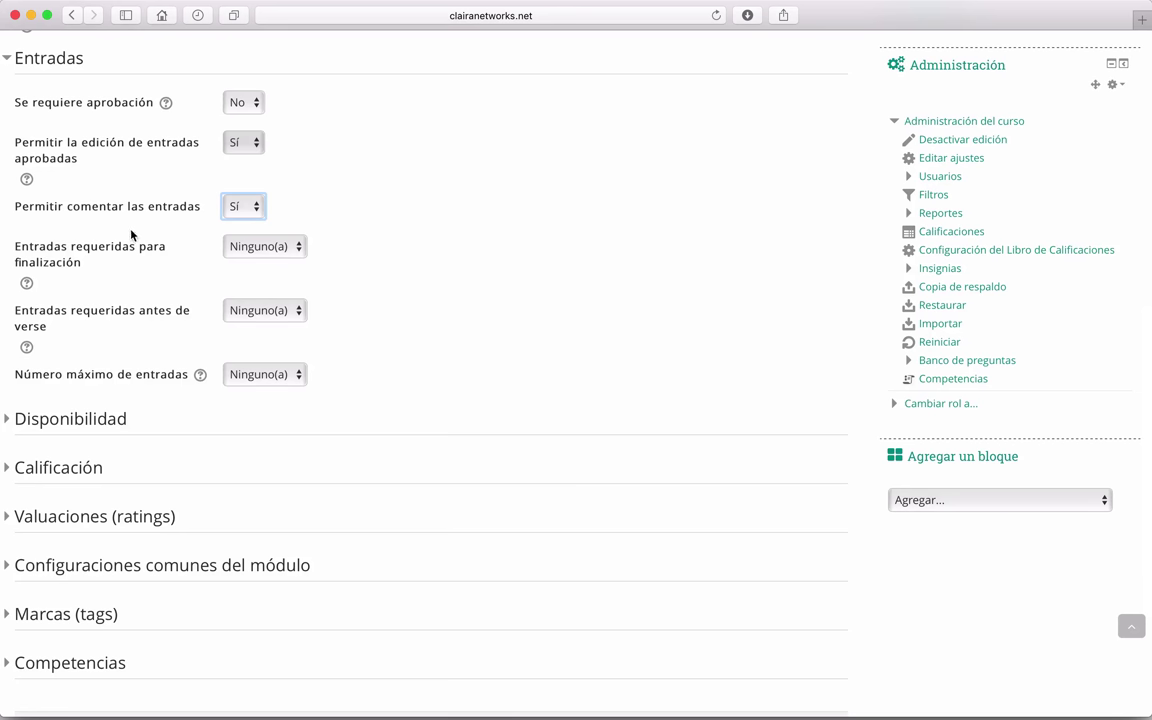
pyautogui.scroll(-1, 450, 294)
pyautogui.click(427, 284)
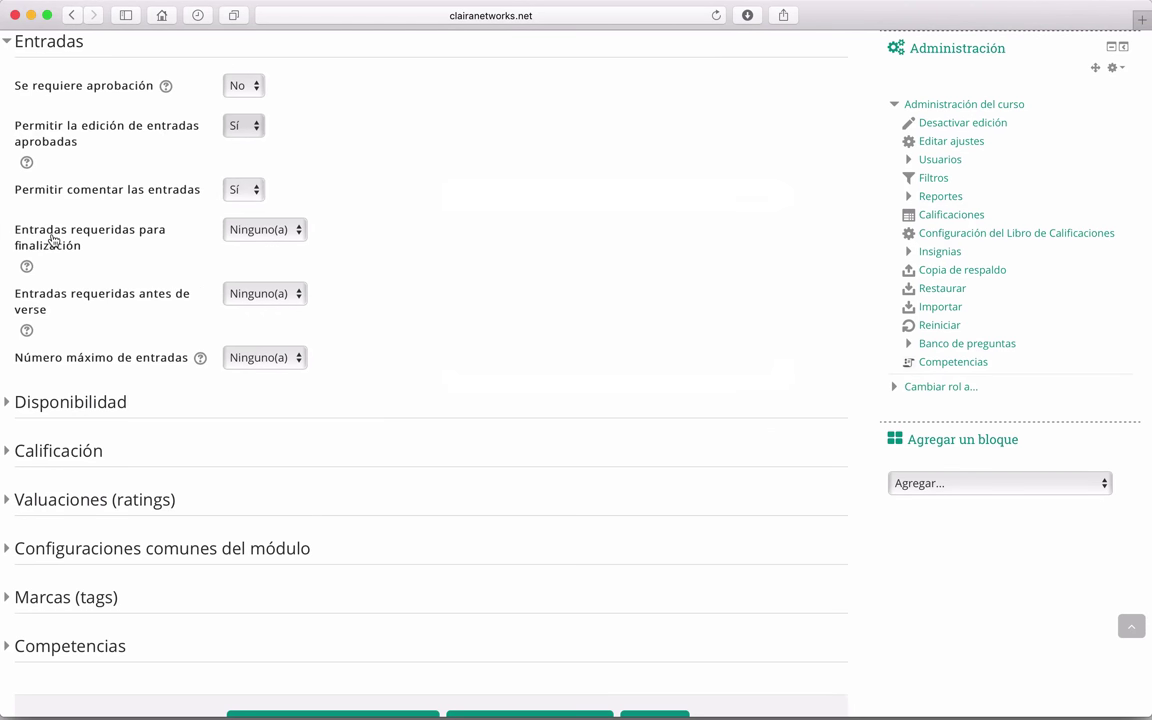
# Step: Require 1 entry for activity completion
pyautogui.click(299, 232)
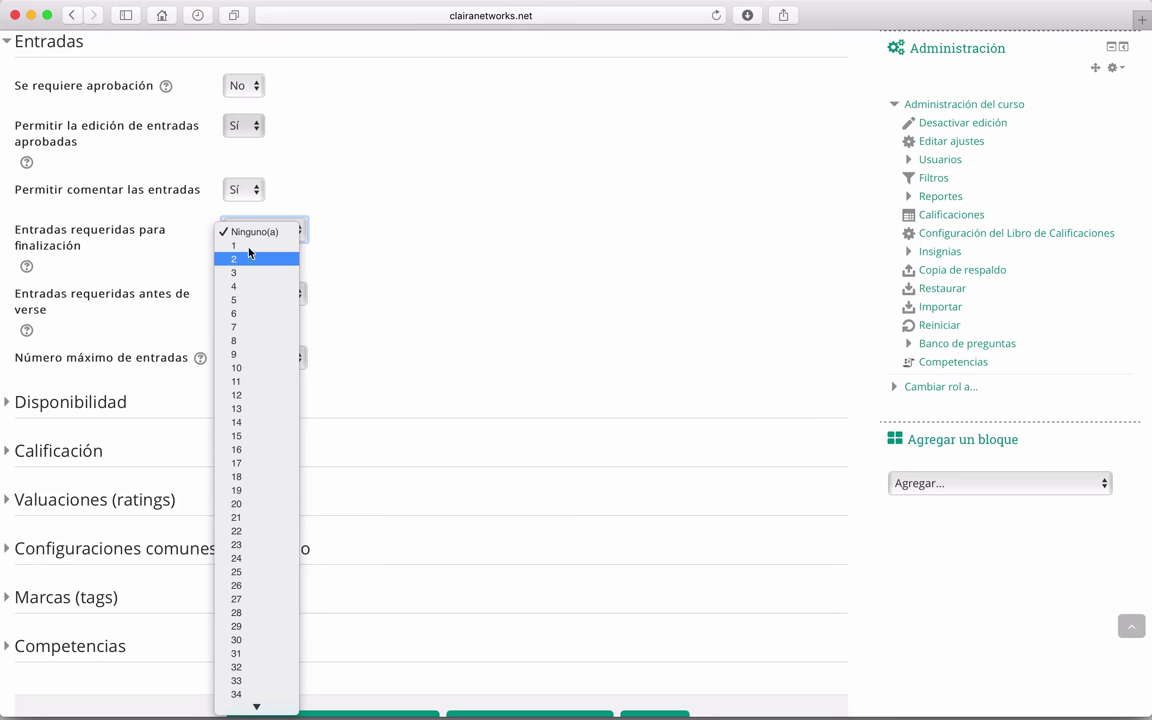
pyautogui.scroll(-5, 250, 295)
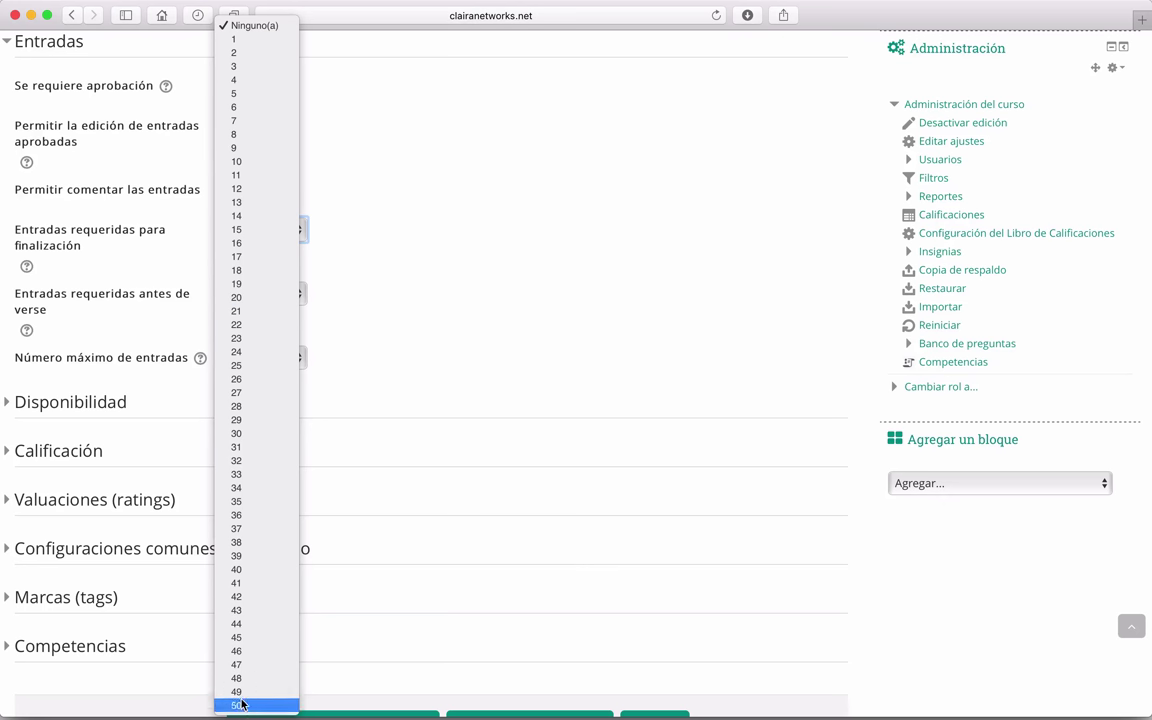
pyautogui.click(266, 530)
pyautogui.click(240, 232)
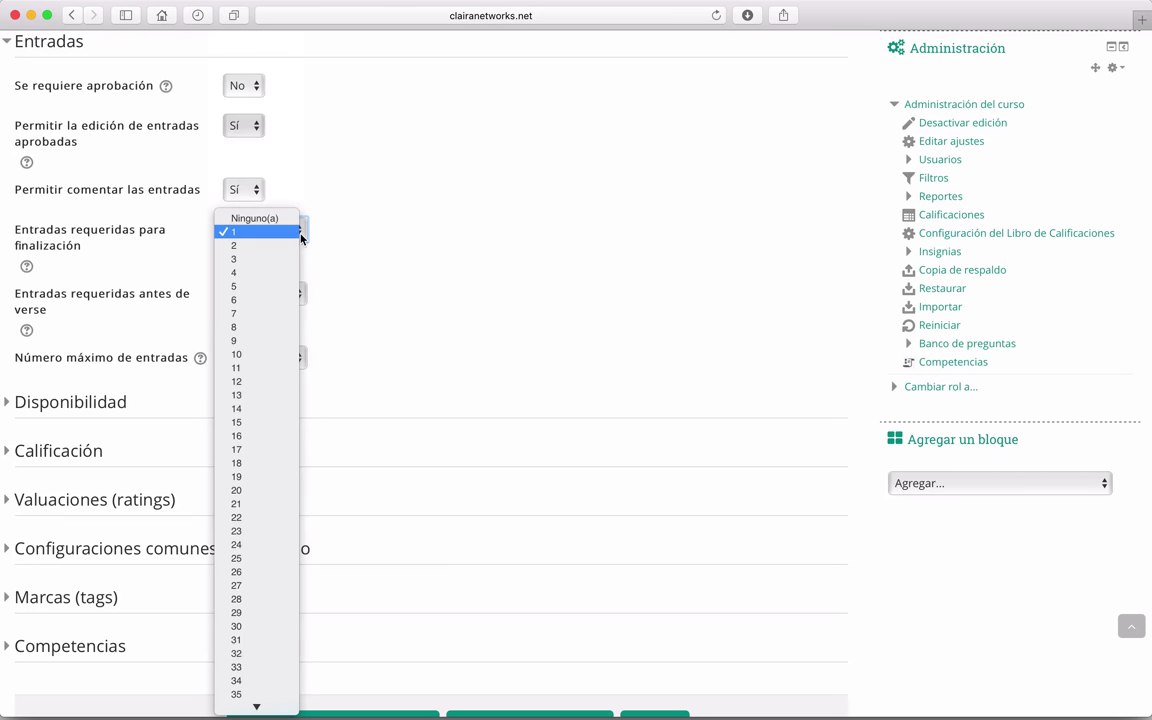
pyautogui.click(240, 232)
pyautogui.scroll(-1, 69, 278)
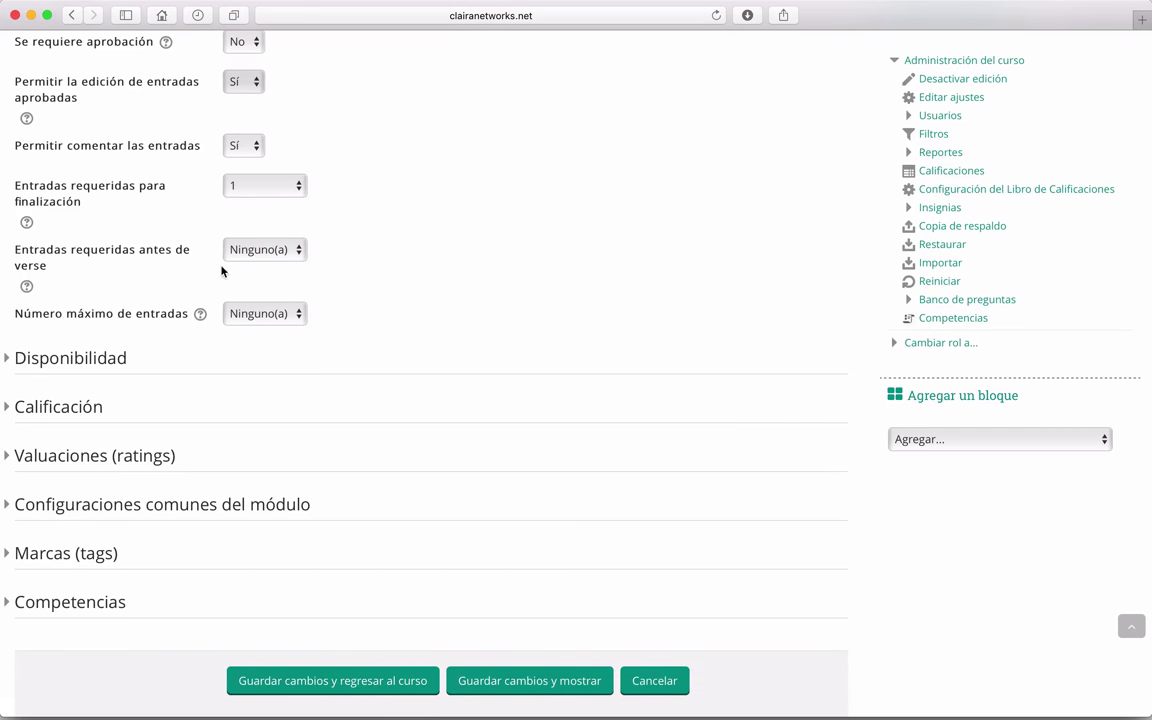
# Step: Require 1 entry before viewing others, checking its help explanation
pyautogui.click(301, 256)
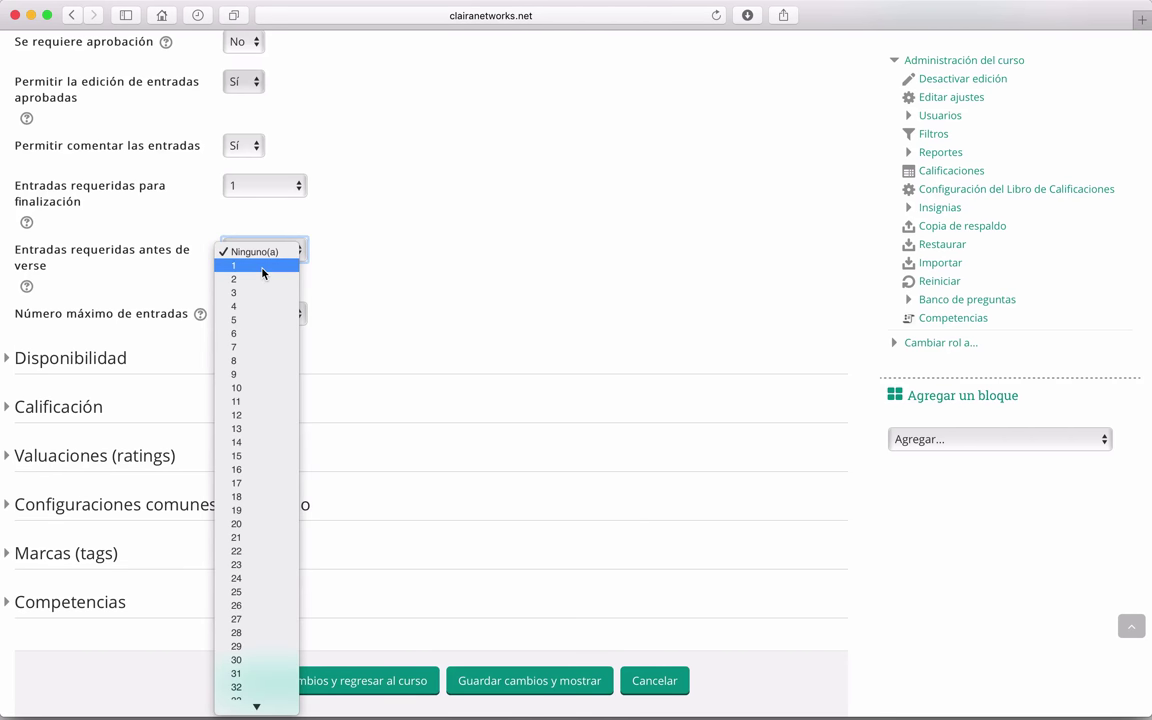
pyautogui.click(262, 267)
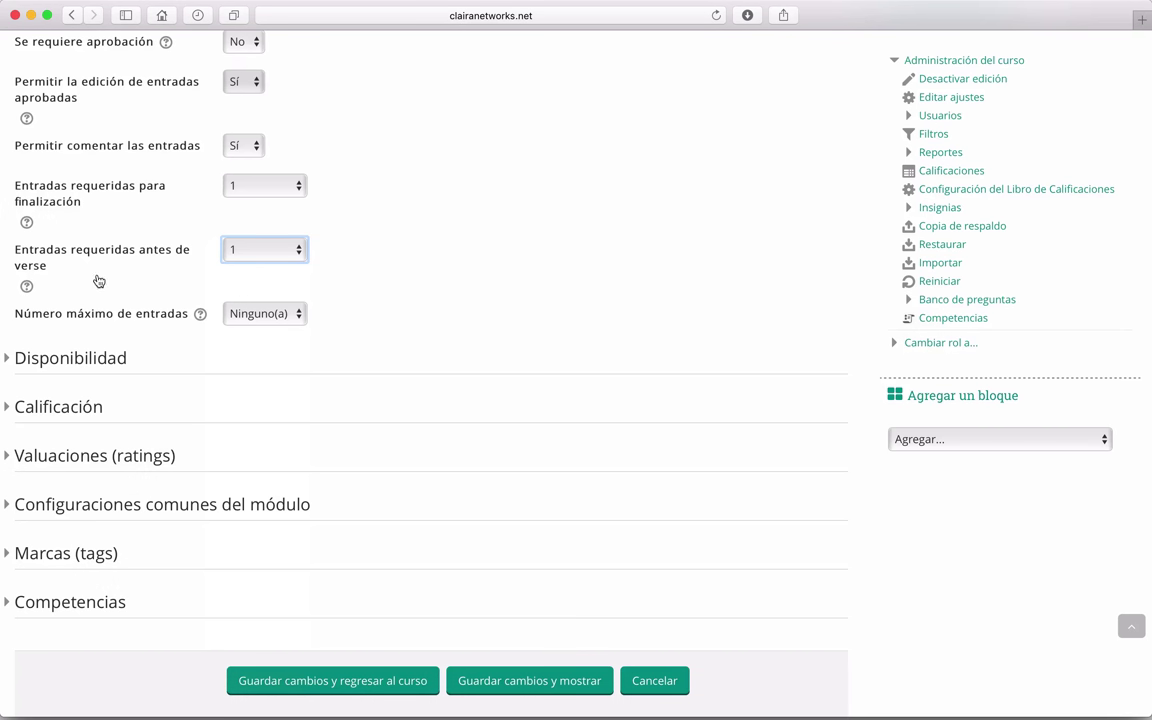
pyautogui.click(26, 286)
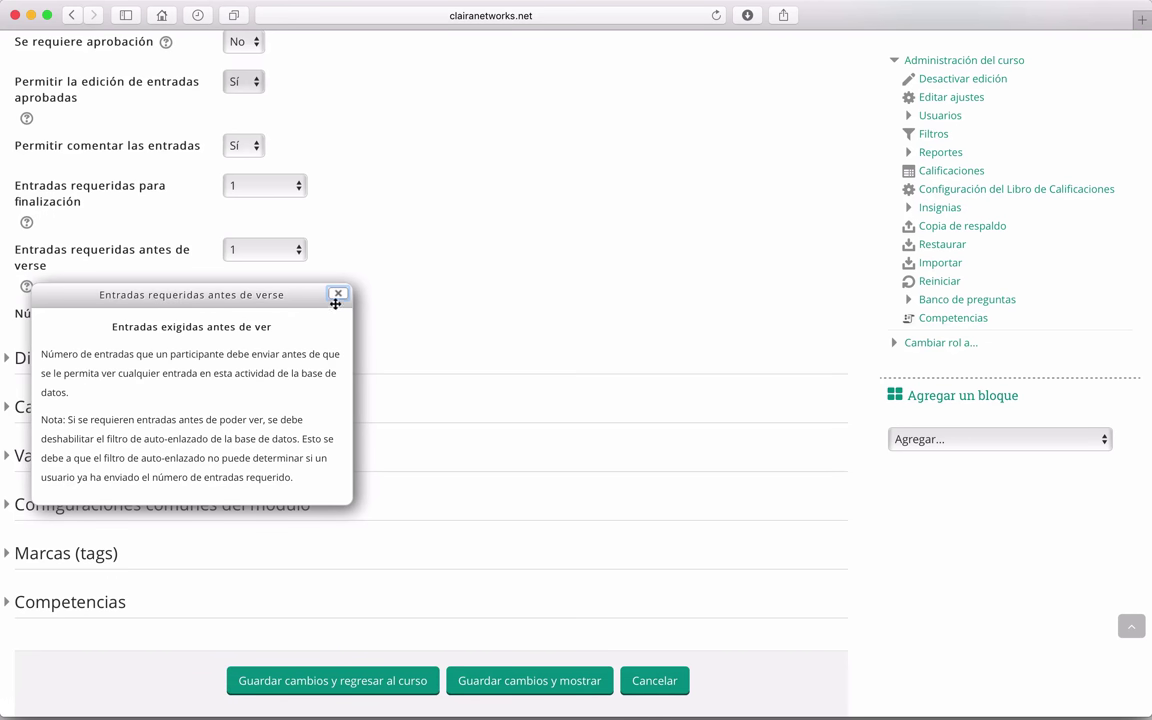
pyautogui.click(306, 270)
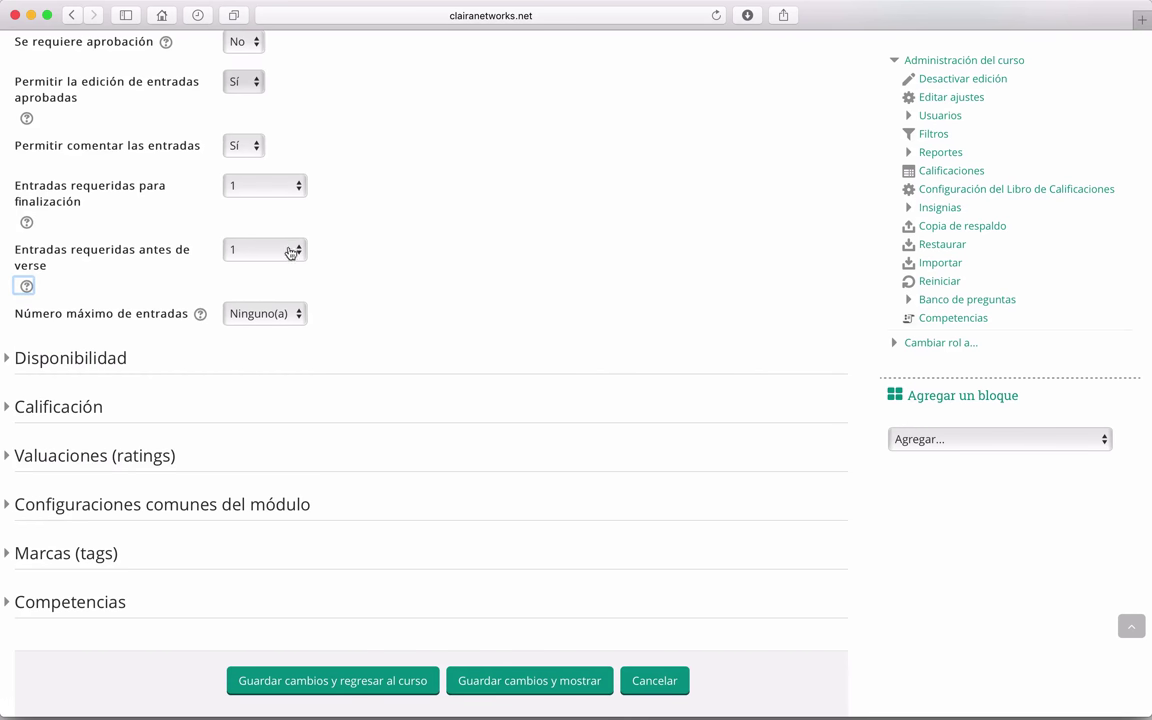
# Step: Set 'Número máximo de entradas' to 2 after reading its help
pyautogui.scroll(-1, 300, 252)
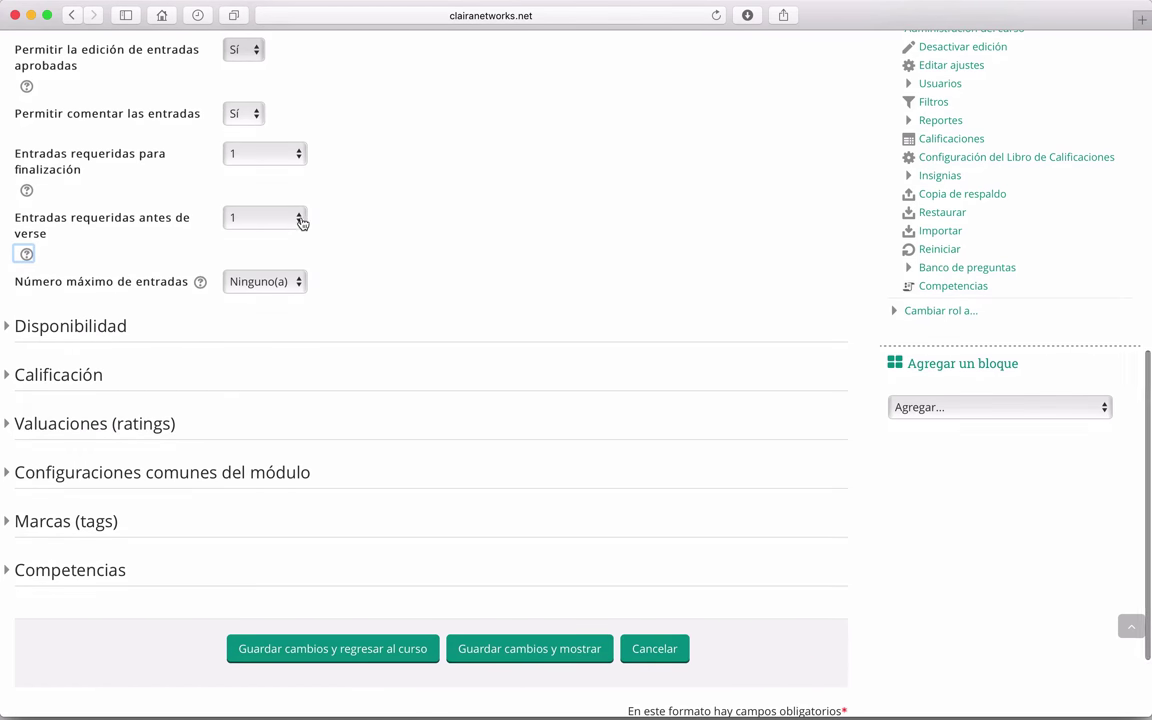
pyautogui.scroll(-1, 120, 225)
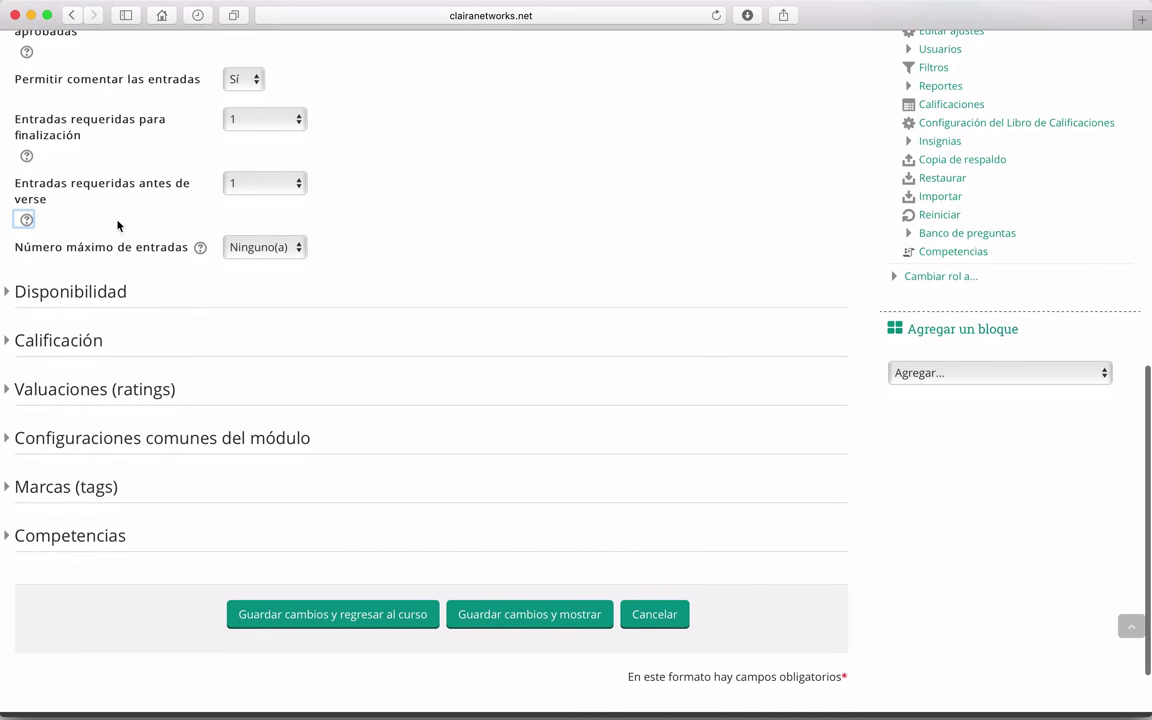
pyautogui.click(201, 249)
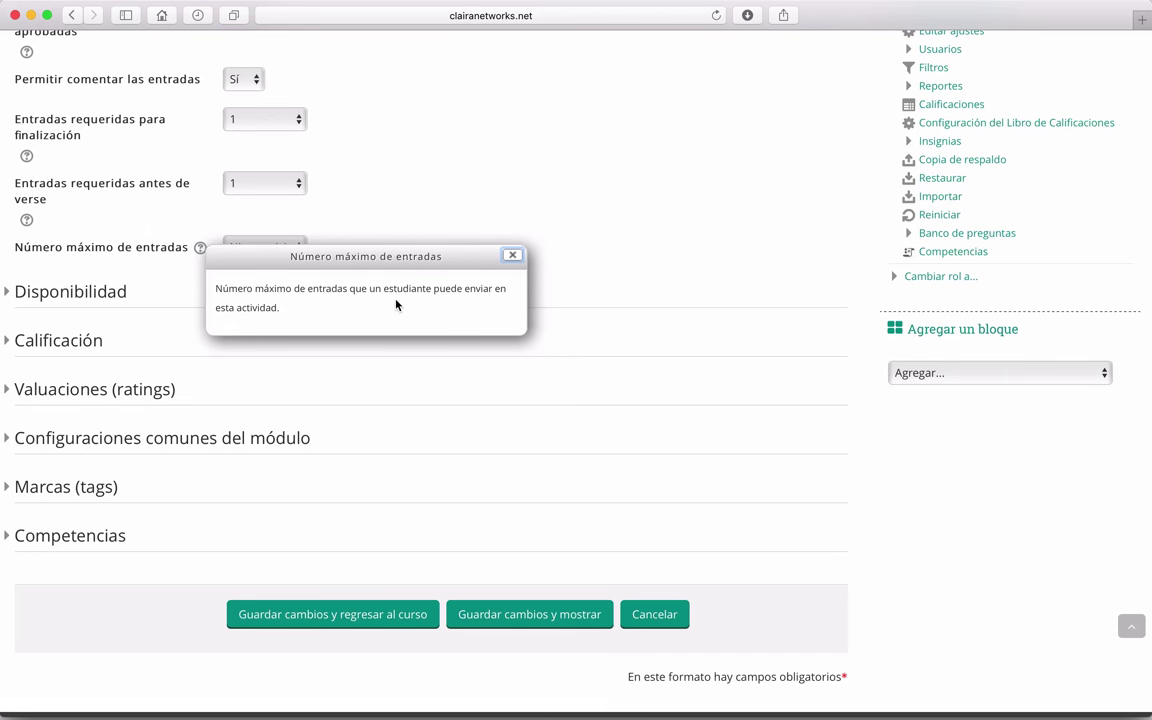
pyautogui.click(511, 255)
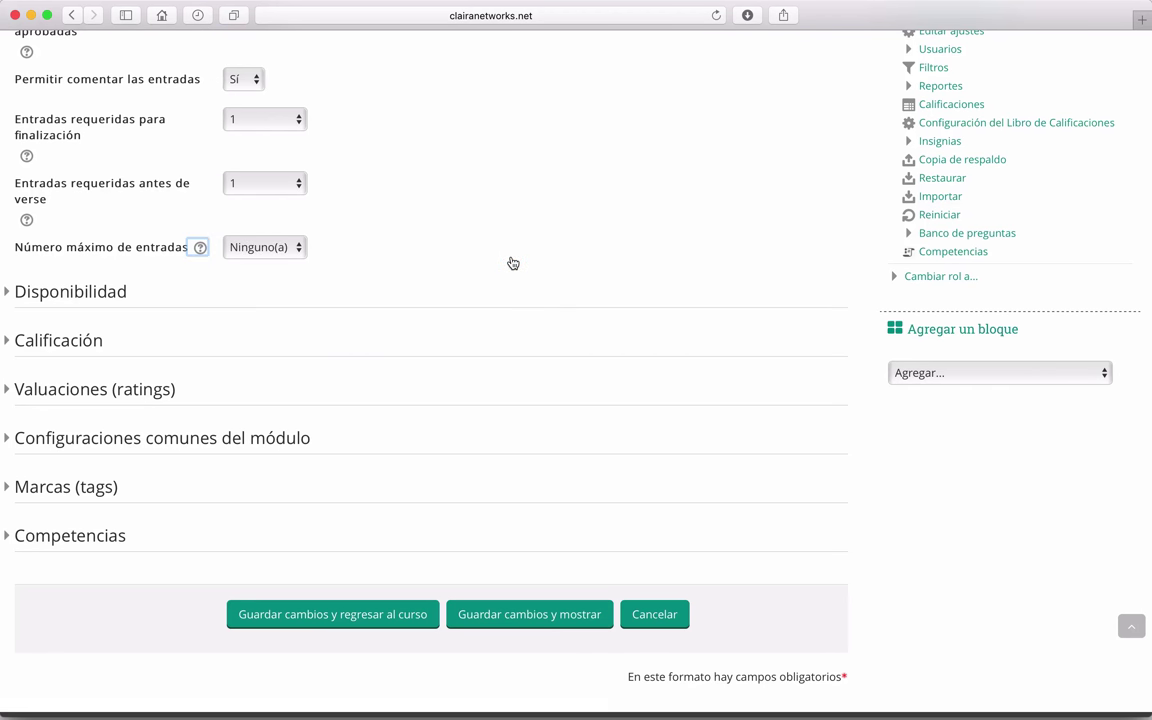
pyautogui.click(272, 247)
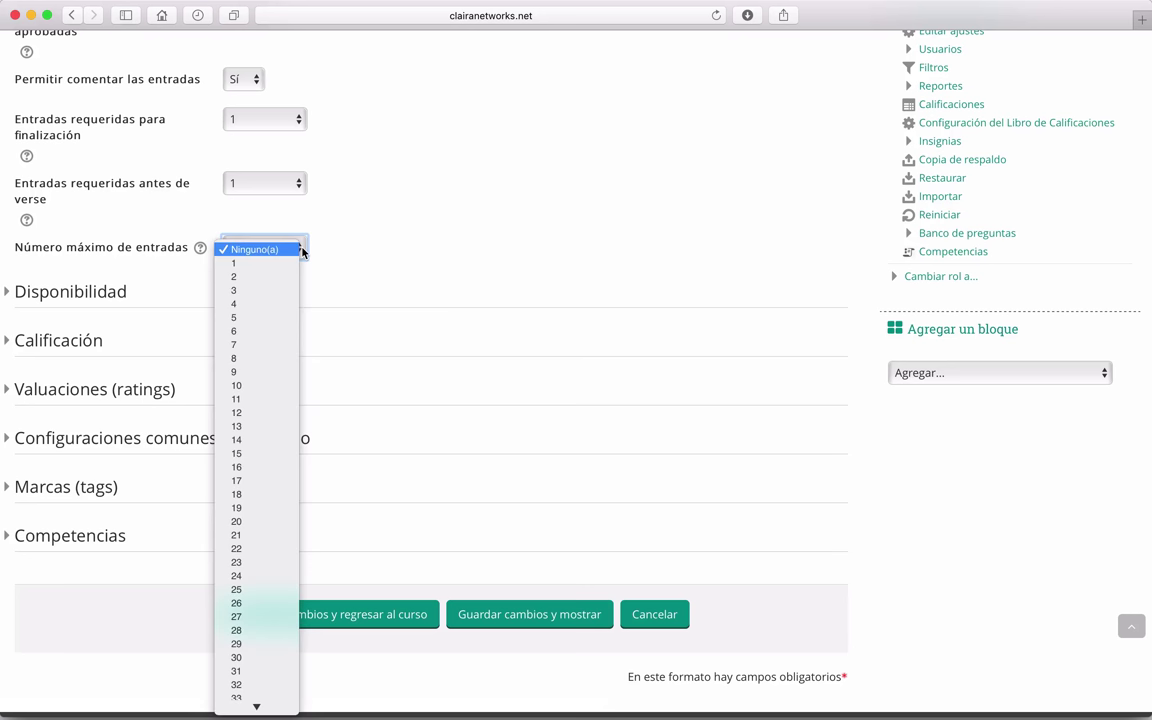
pyautogui.click(252, 279)
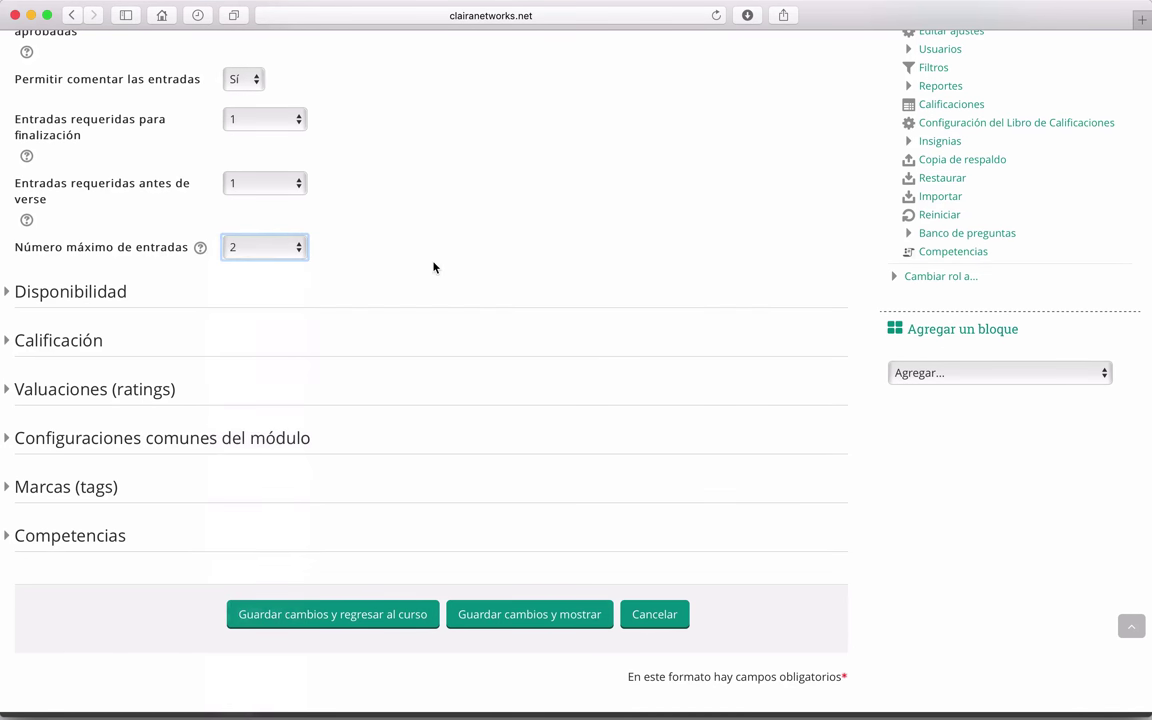
pyautogui.scroll(1, 435, 265)
pyautogui.scroll(-3, 435, 265)
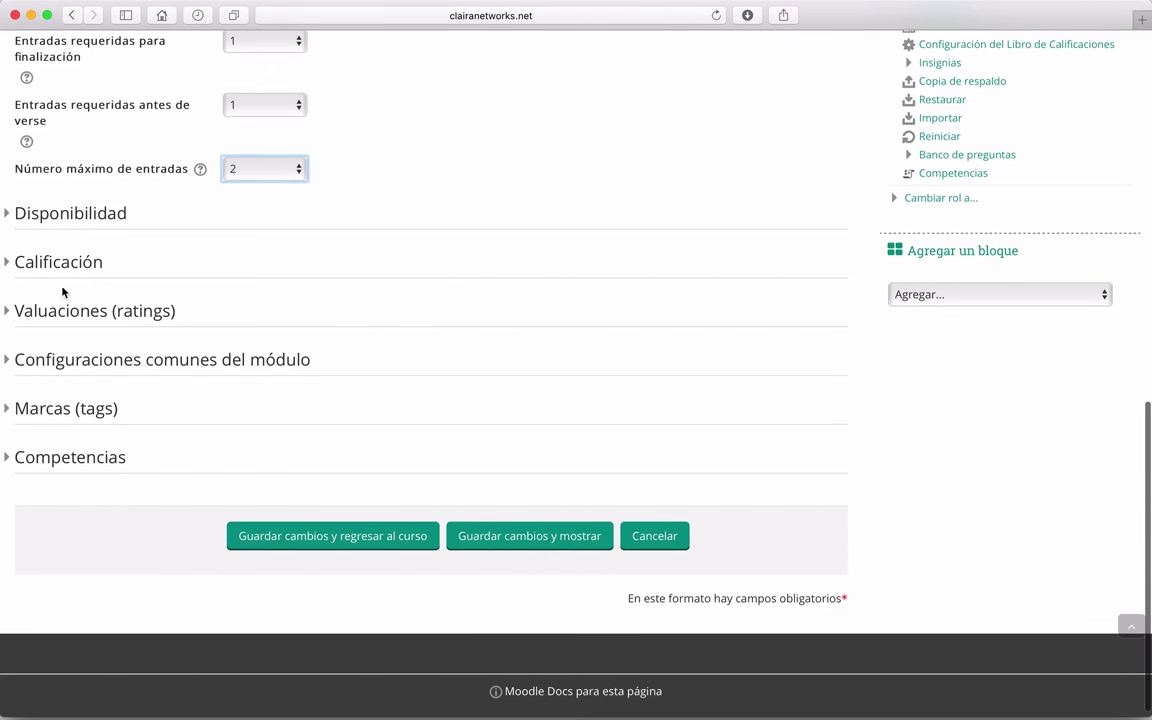
# Step: Expand Disponibilidad and Calificación, leaving the grade category unchanged
pyautogui.click(8, 216)
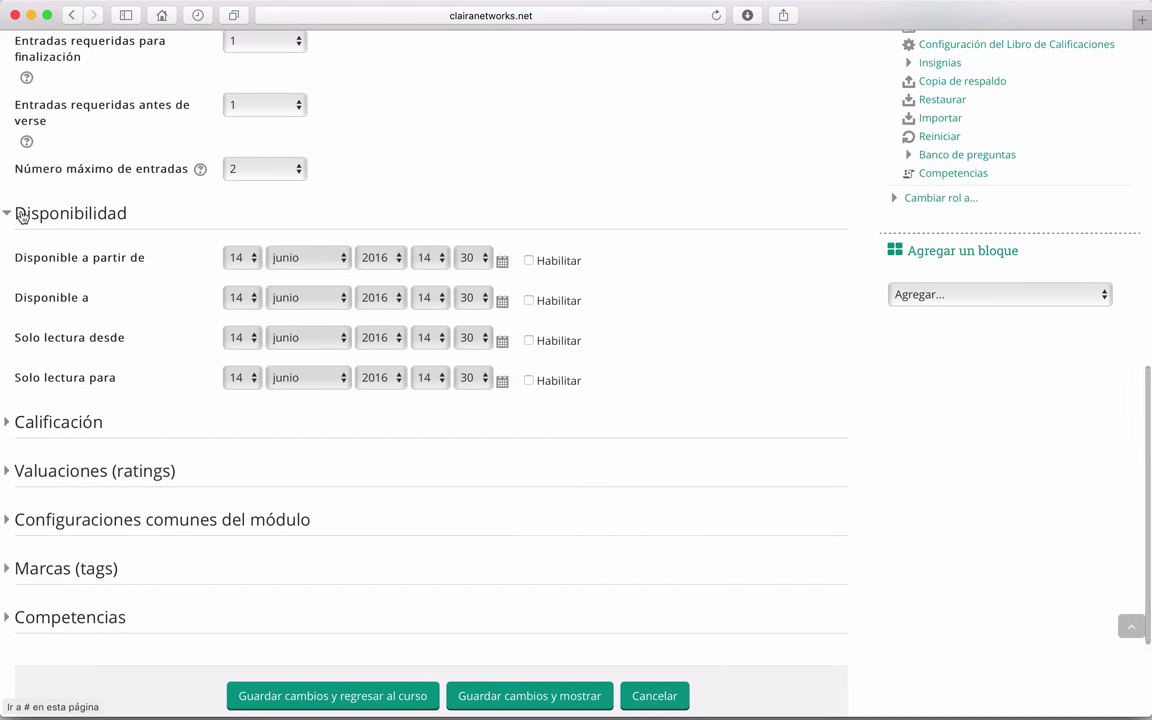
pyautogui.scroll(-2, 741, 416)
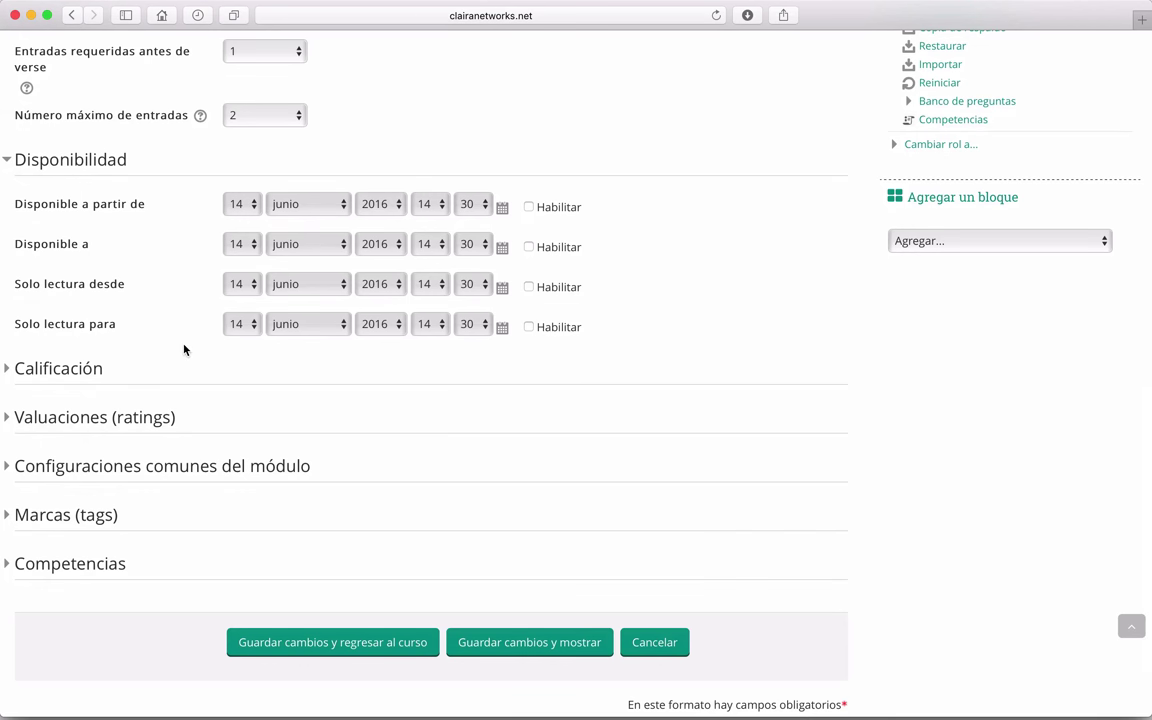
pyautogui.scroll(-2, 184, 349)
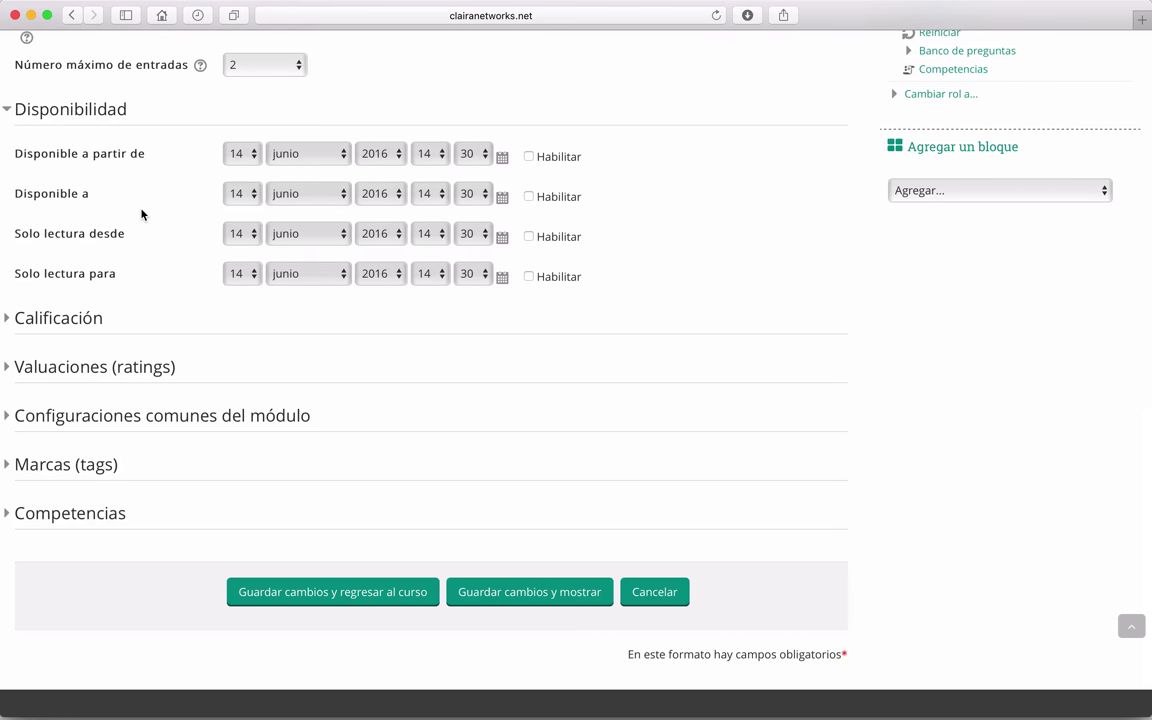
pyautogui.scroll(-3, 141, 214)
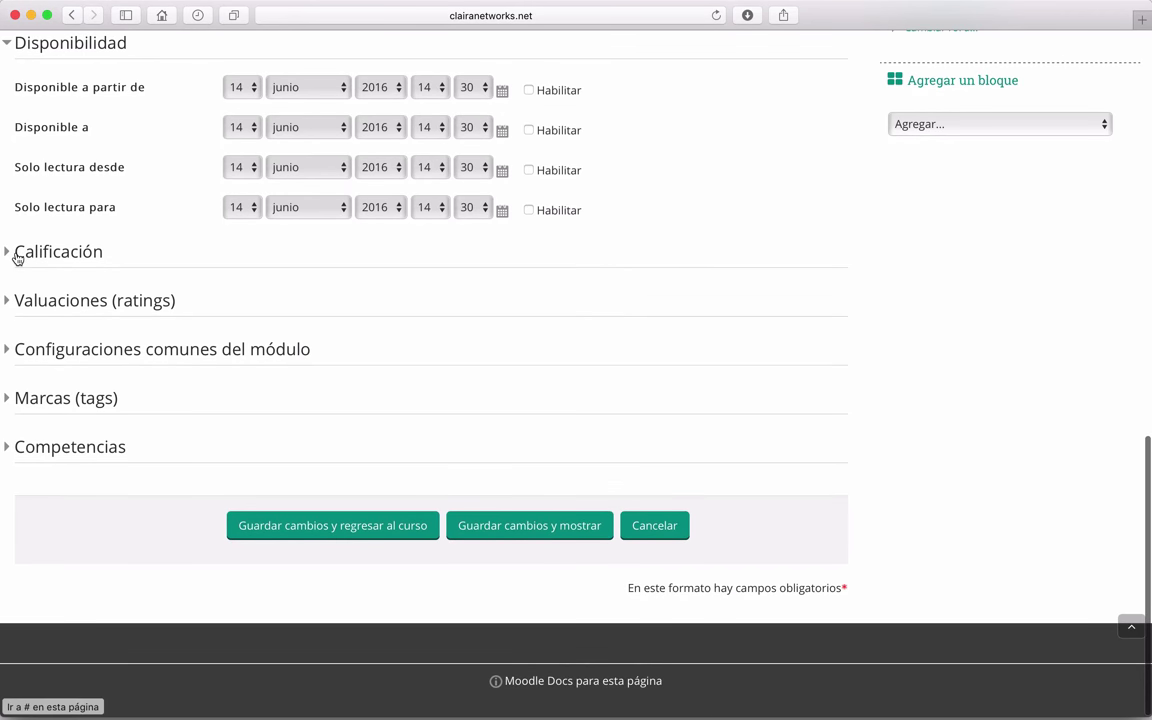
pyautogui.click(16, 258)
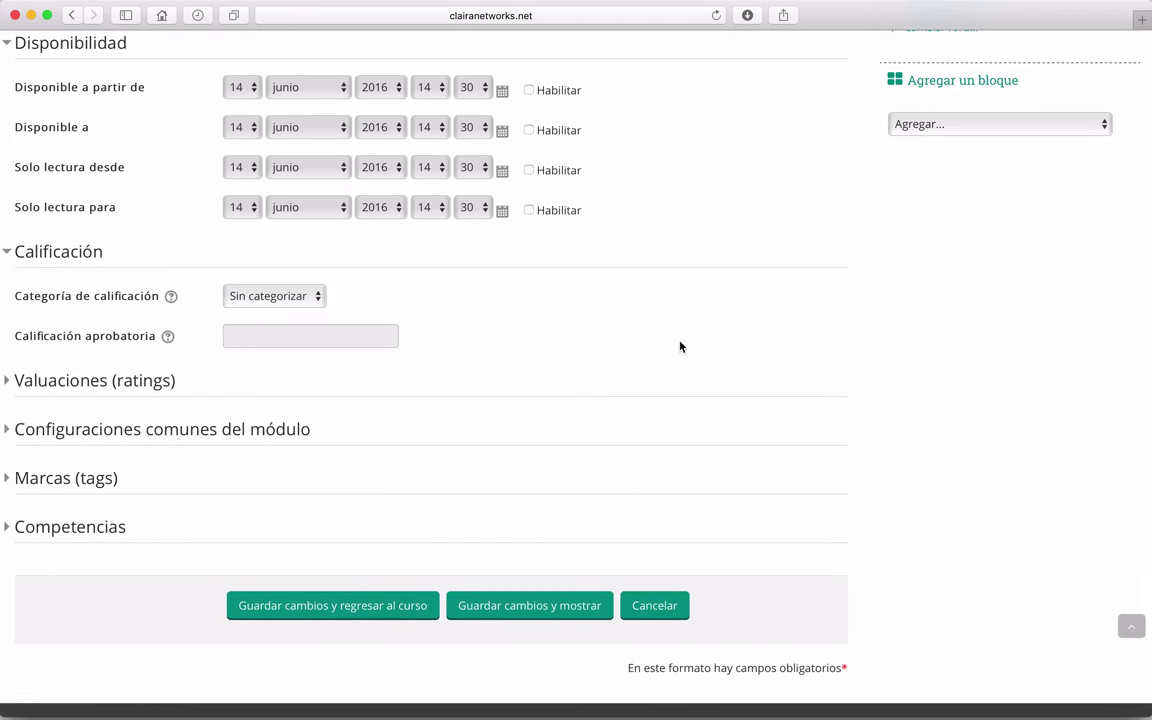
pyautogui.scroll(-3, 681, 344)
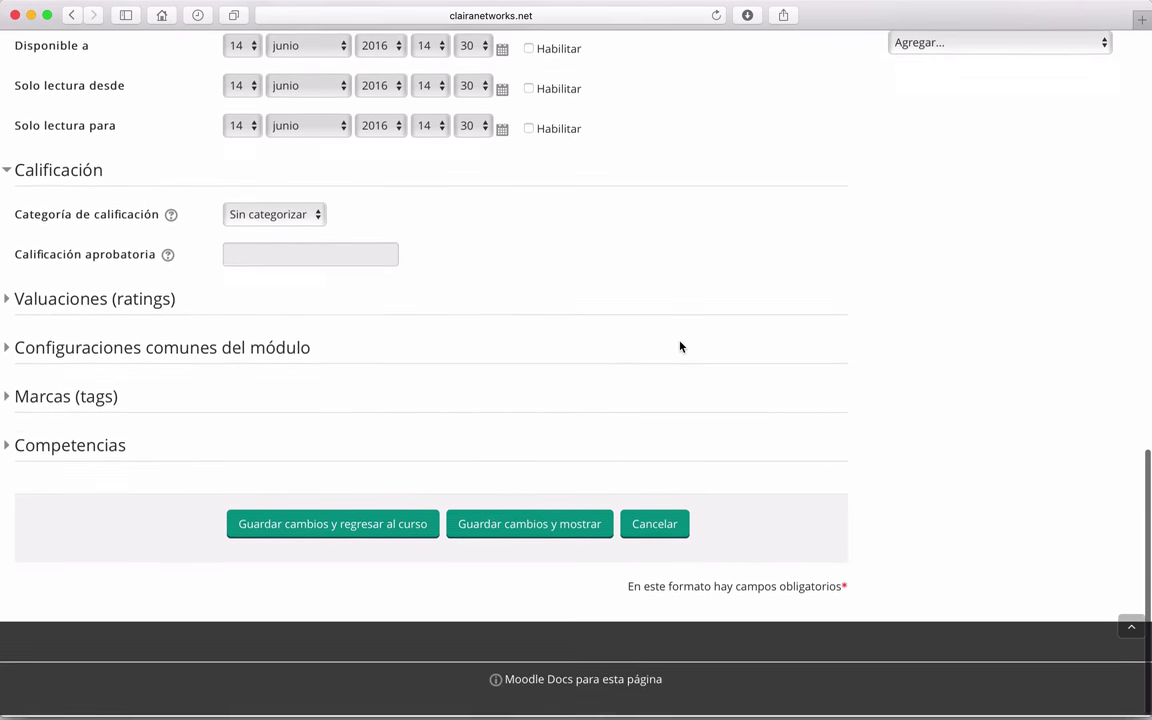
pyautogui.click(318, 218)
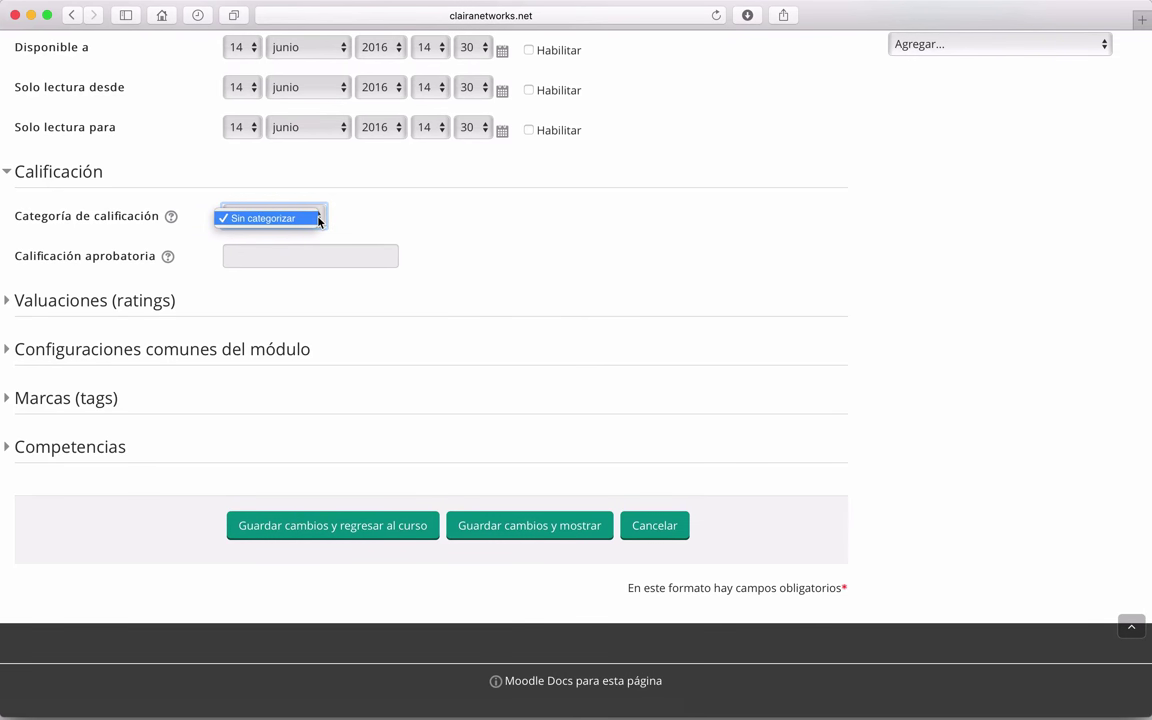
pyautogui.click(366, 222)
pyautogui.scroll(-1, 348, 227)
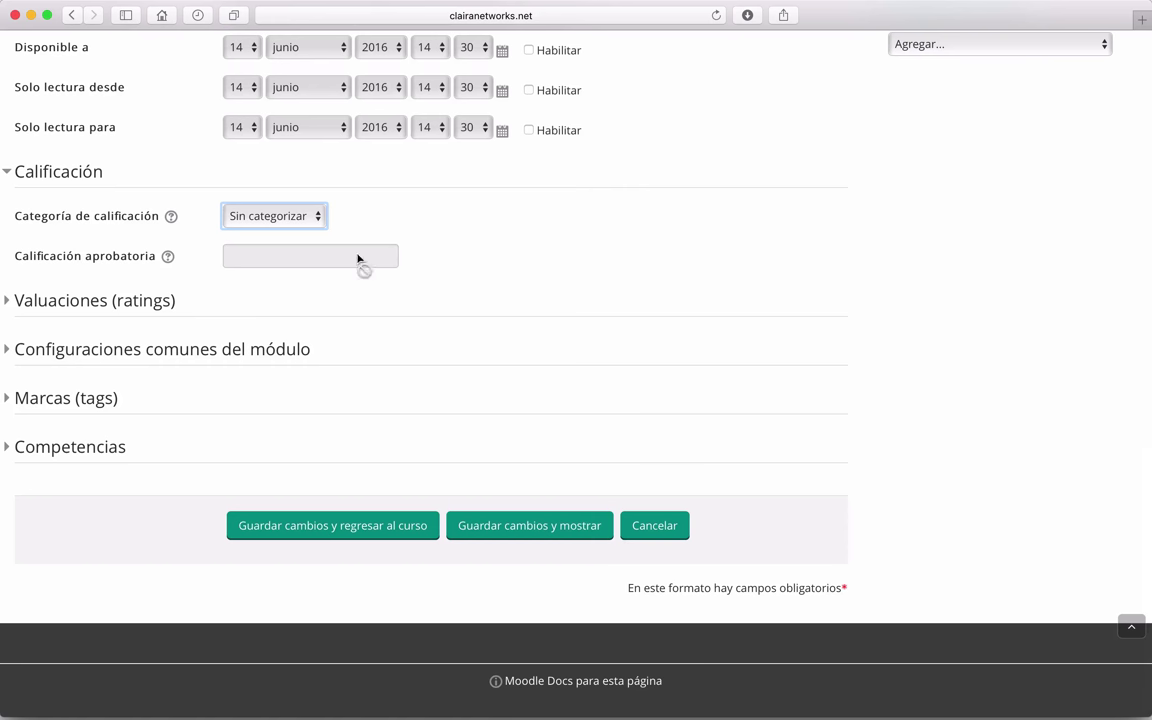
# Step: Expand Valuaciones and Configuraciones comunes del módulo to review their defaults
pyautogui.click(10, 301)
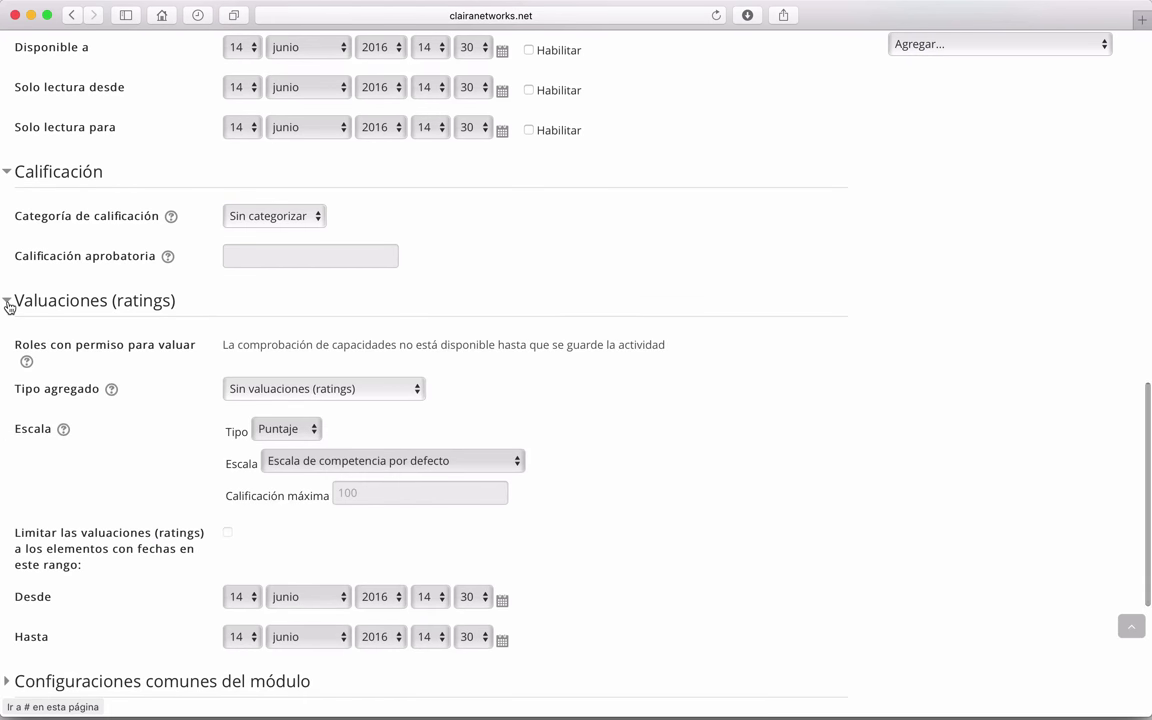
pyautogui.scroll(-4, 760, 335)
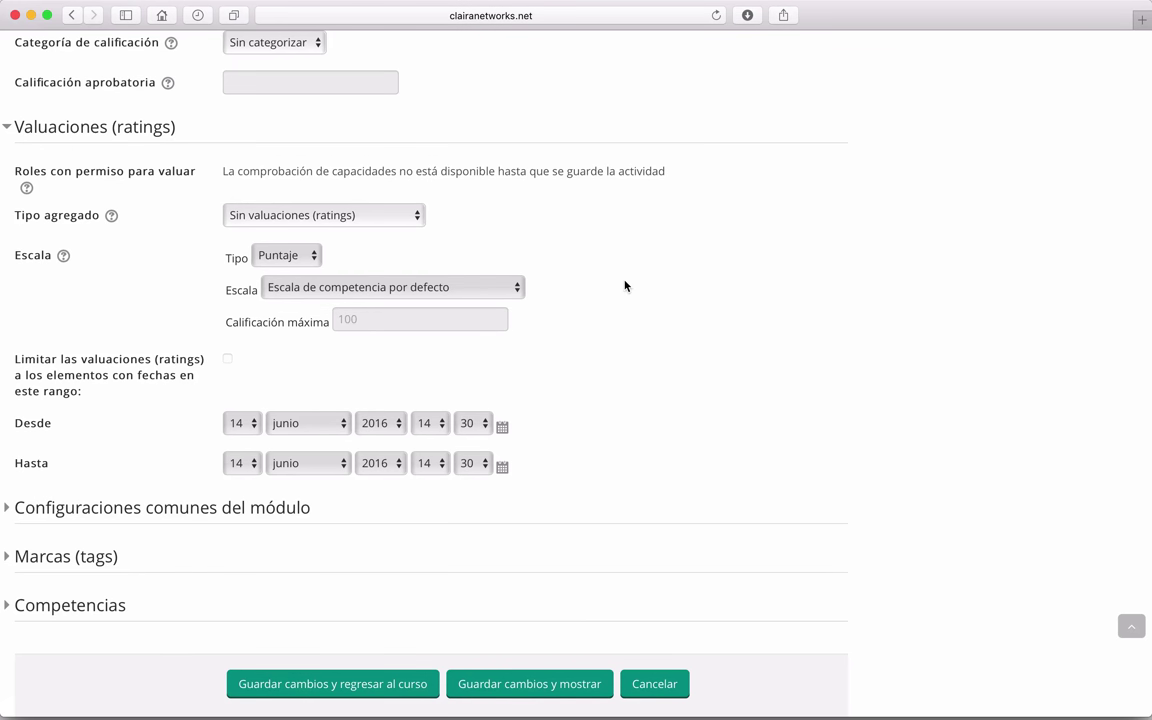
pyautogui.scroll(-4, 625, 286)
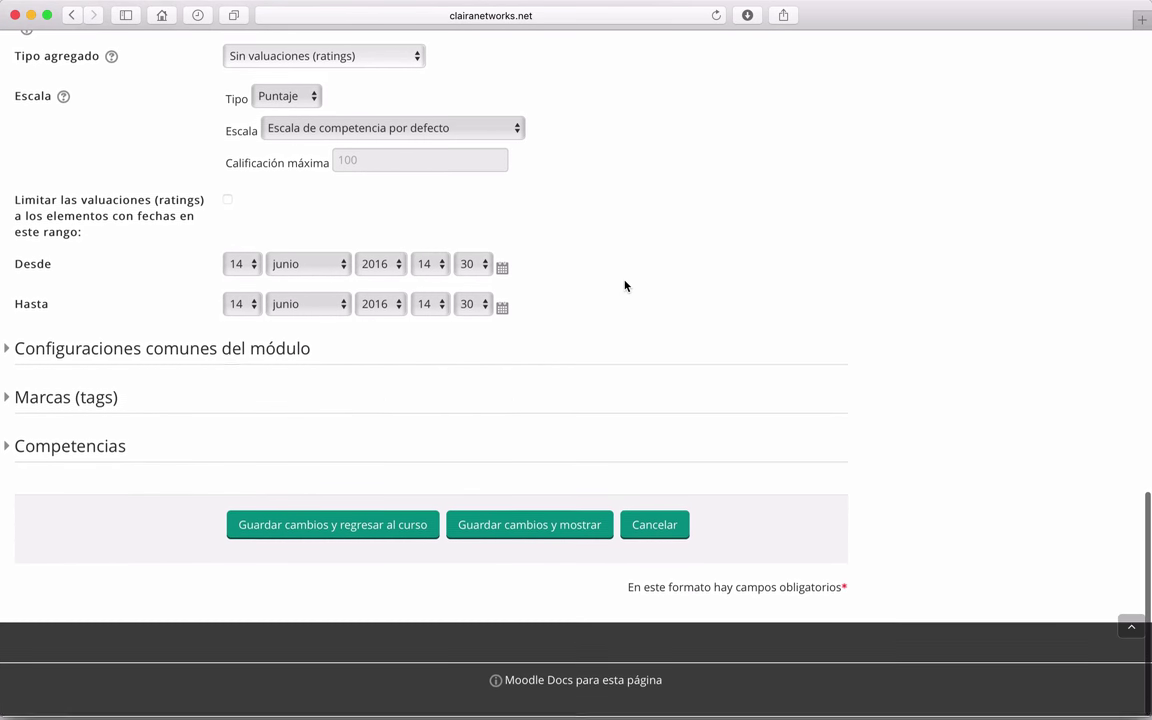
pyautogui.click(8, 352)
pyautogui.scroll(-4, 494, 321)
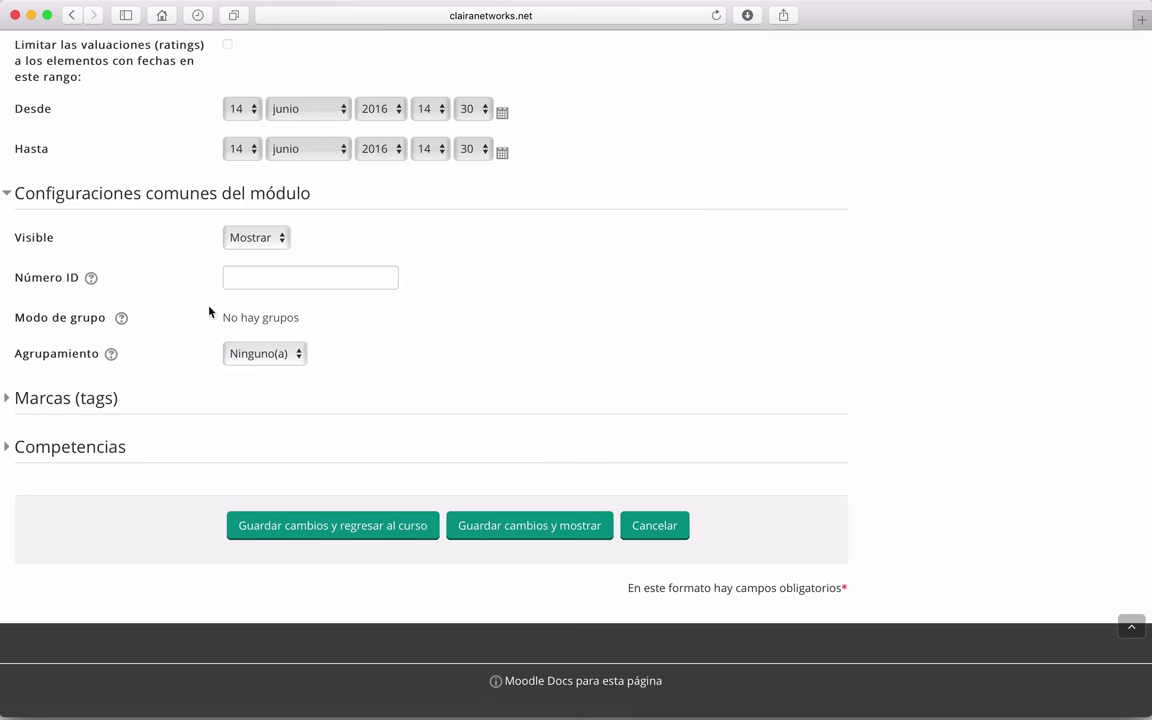
pyautogui.scroll(-2, 78, 283)
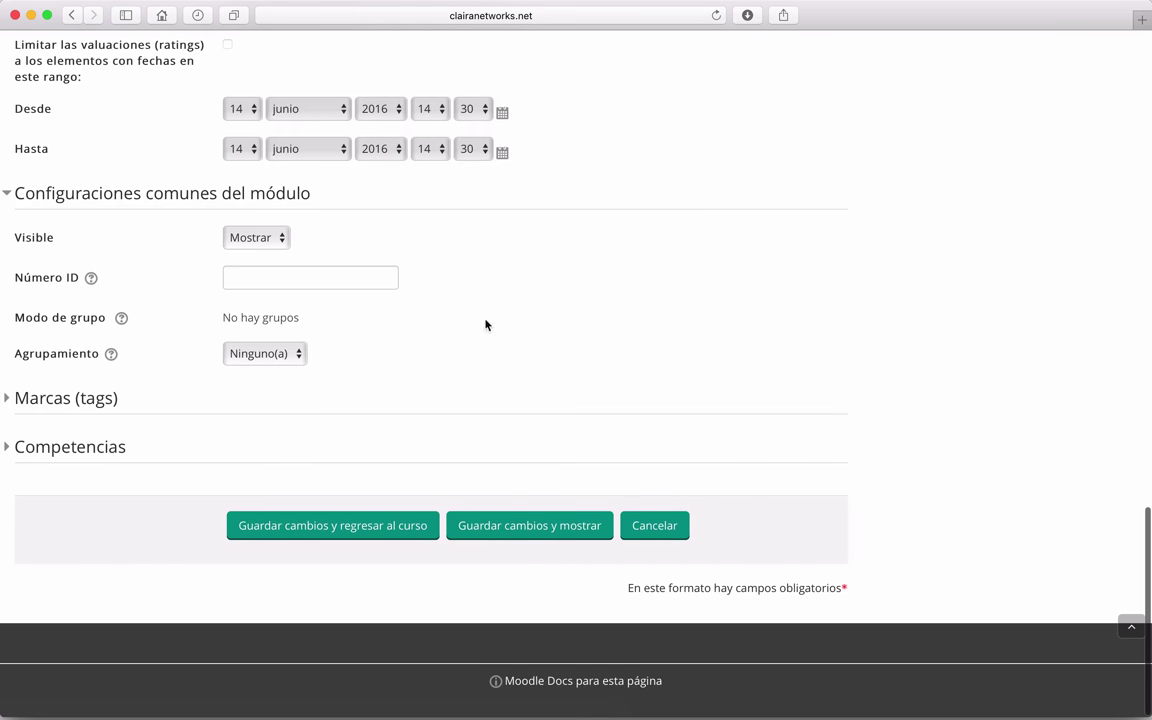
pyautogui.scroll(-1, 80, 325)
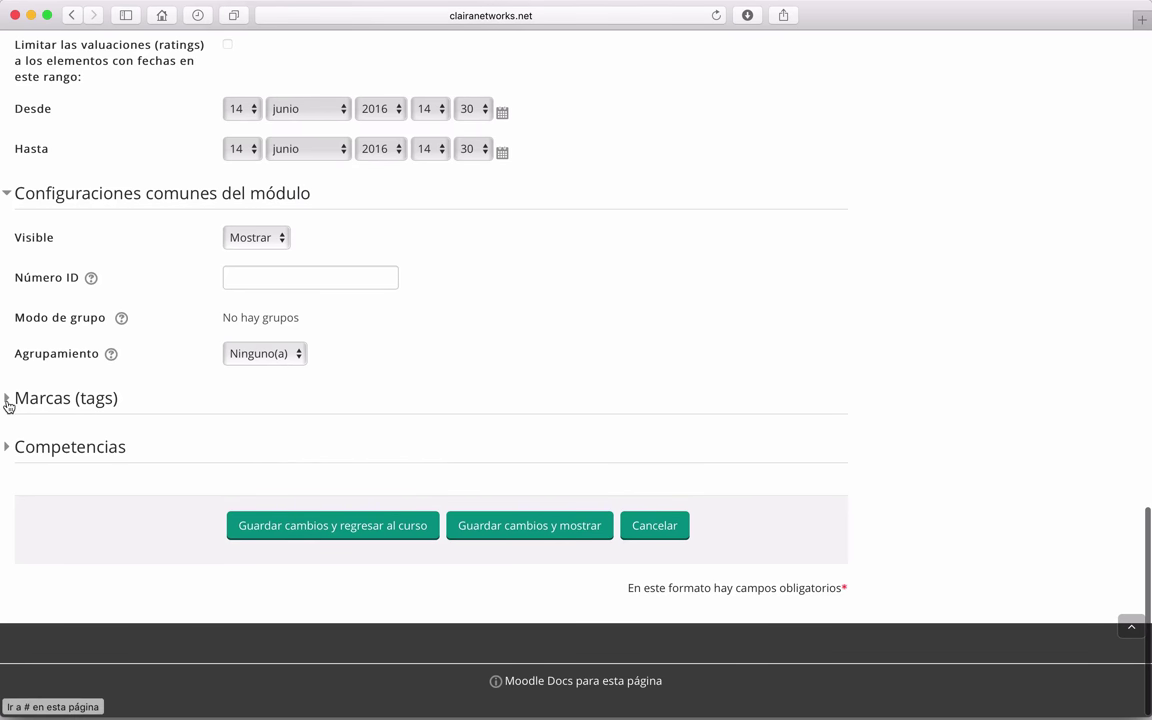
# Step: Add the tag 'base de datos' to the activity
pyautogui.click(8, 399)
pyautogui.scroll(-2, 345, 441)
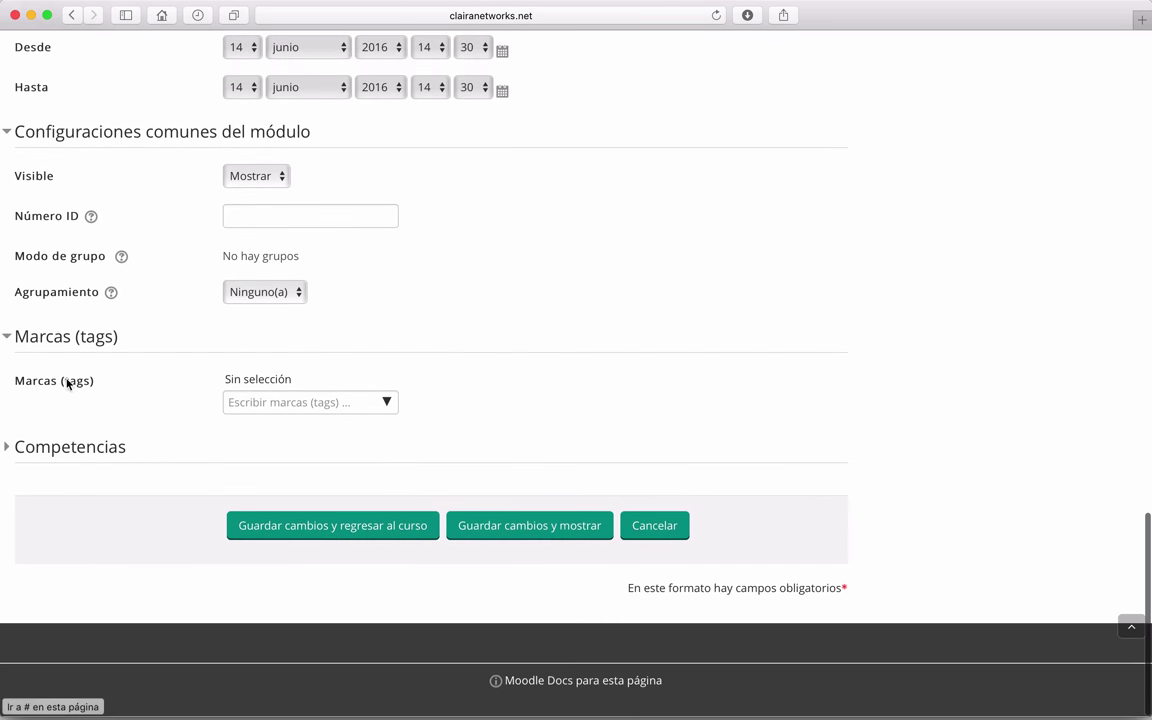
pyautogui.click(273, 409)
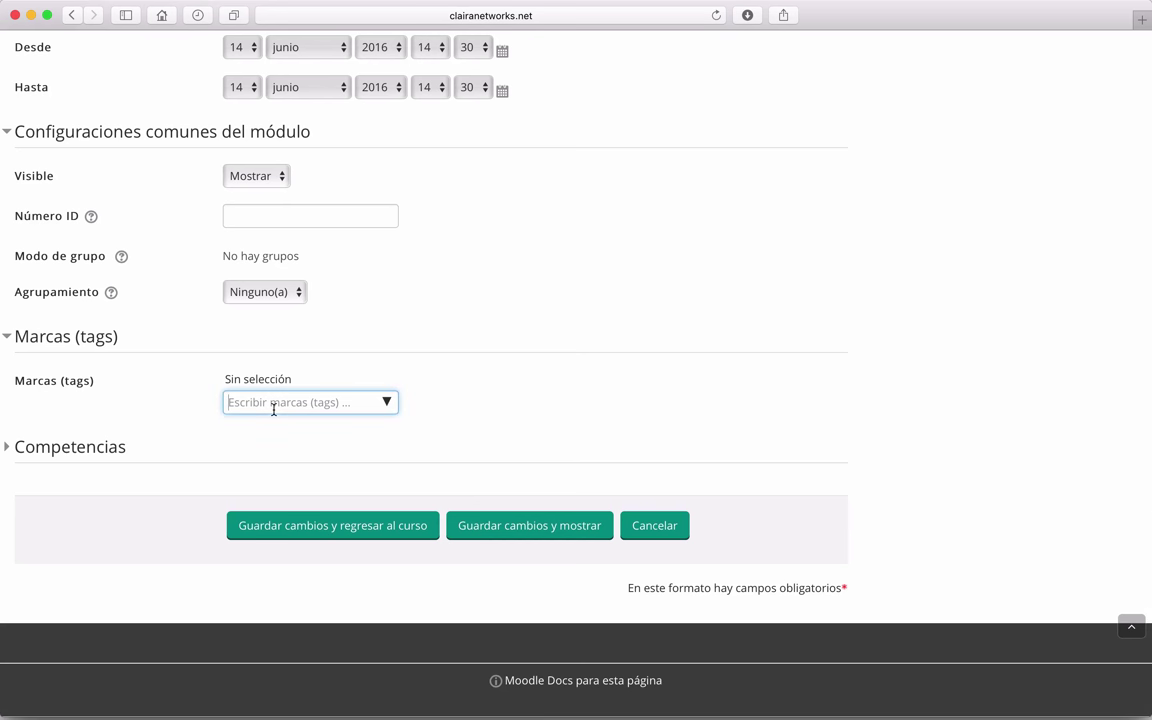
pyautogui.write('base')
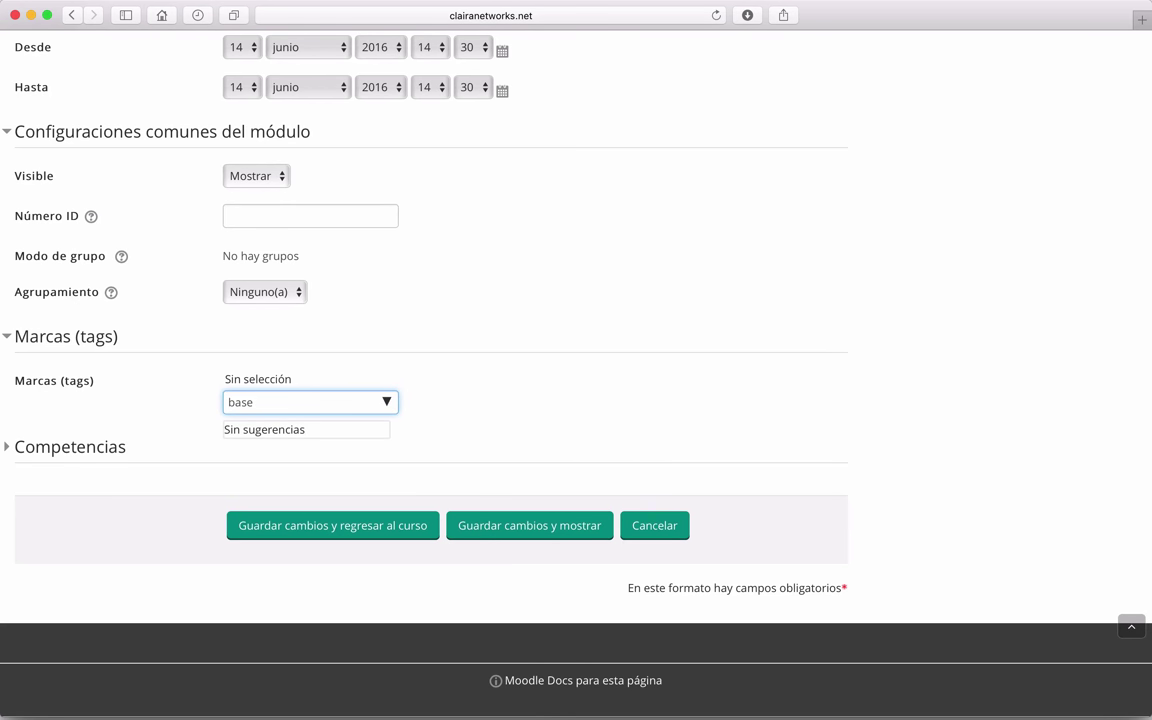
pyautogui.write(' de datos')
pyautogui.press('Return')
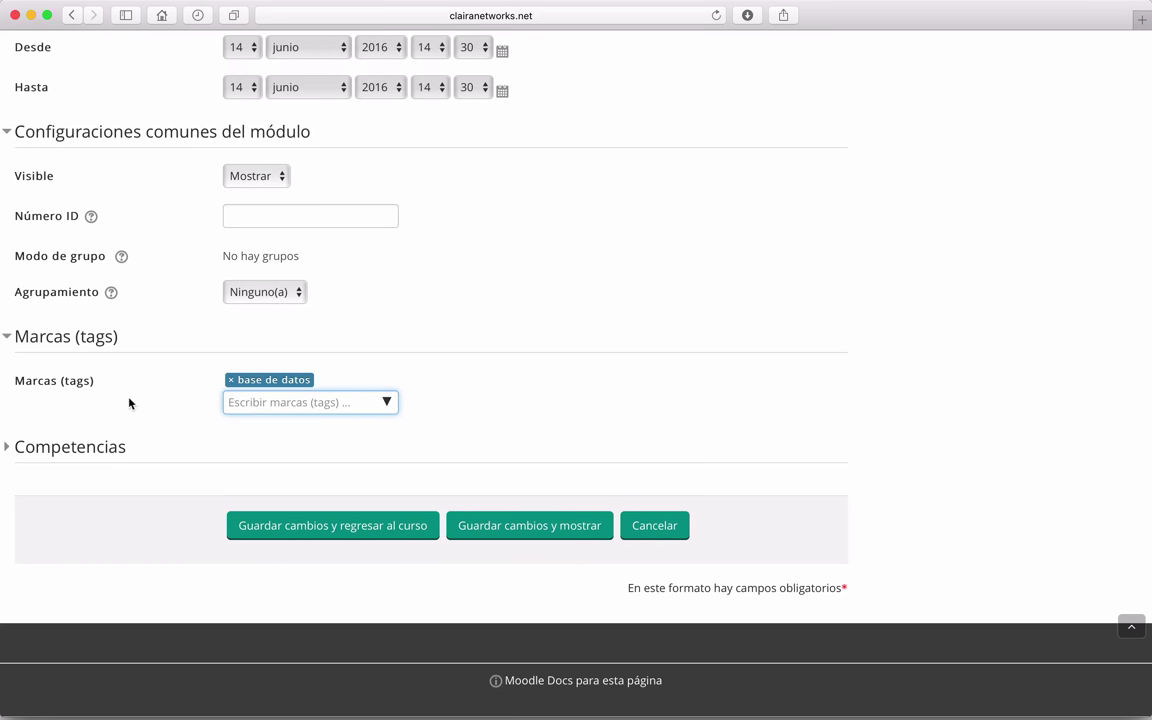
# Step: Expand Competencias and check the search list, leaving no competencies linked
pyautogui.click(8, 447)
pyautogui.scroll(-1, 131, 408)
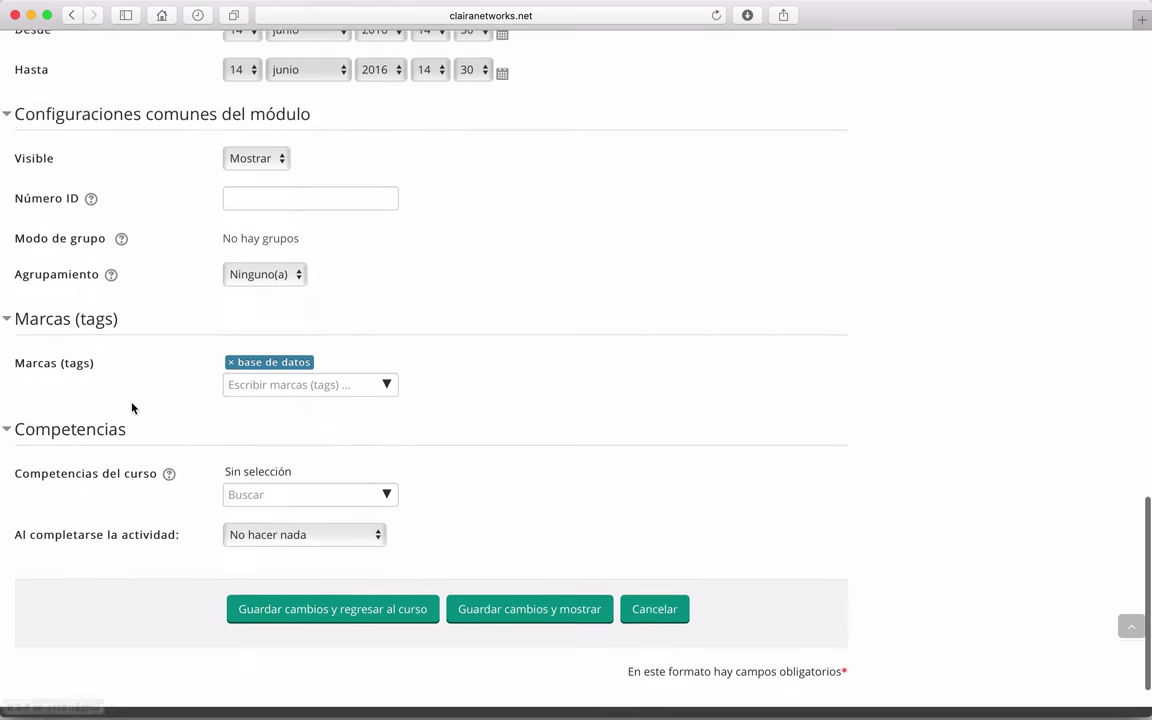
pyautogui.scroll(-2, 131, 408)
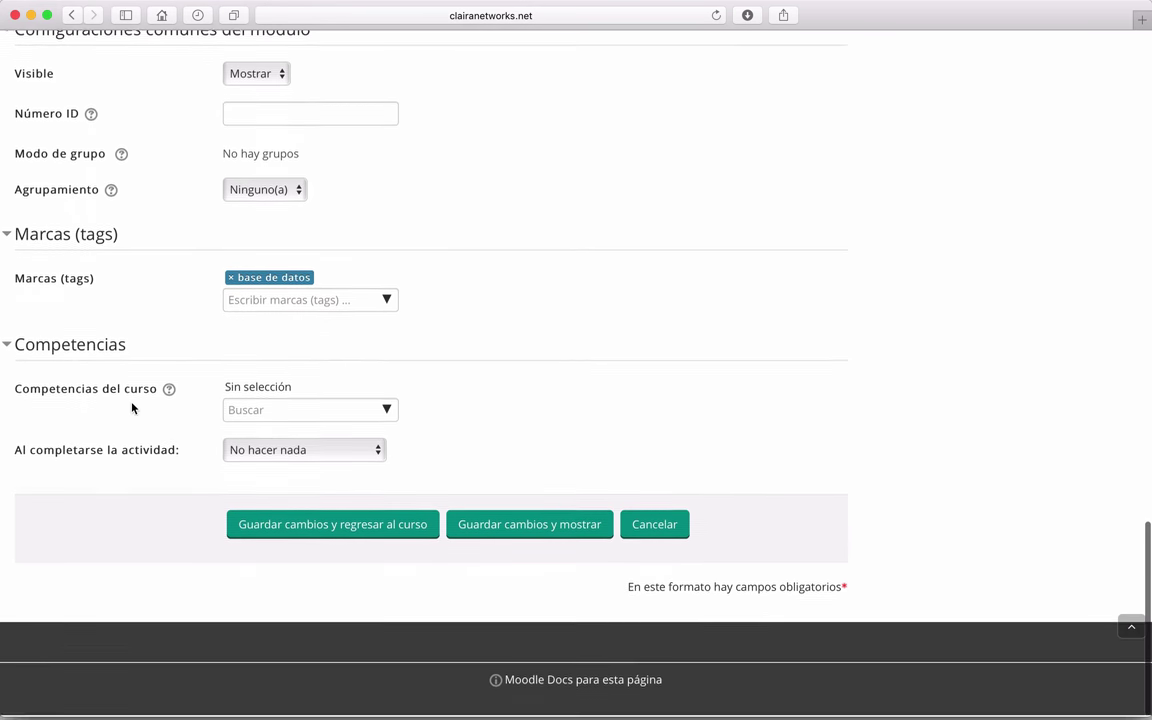
pyautogui.click(386, 416)
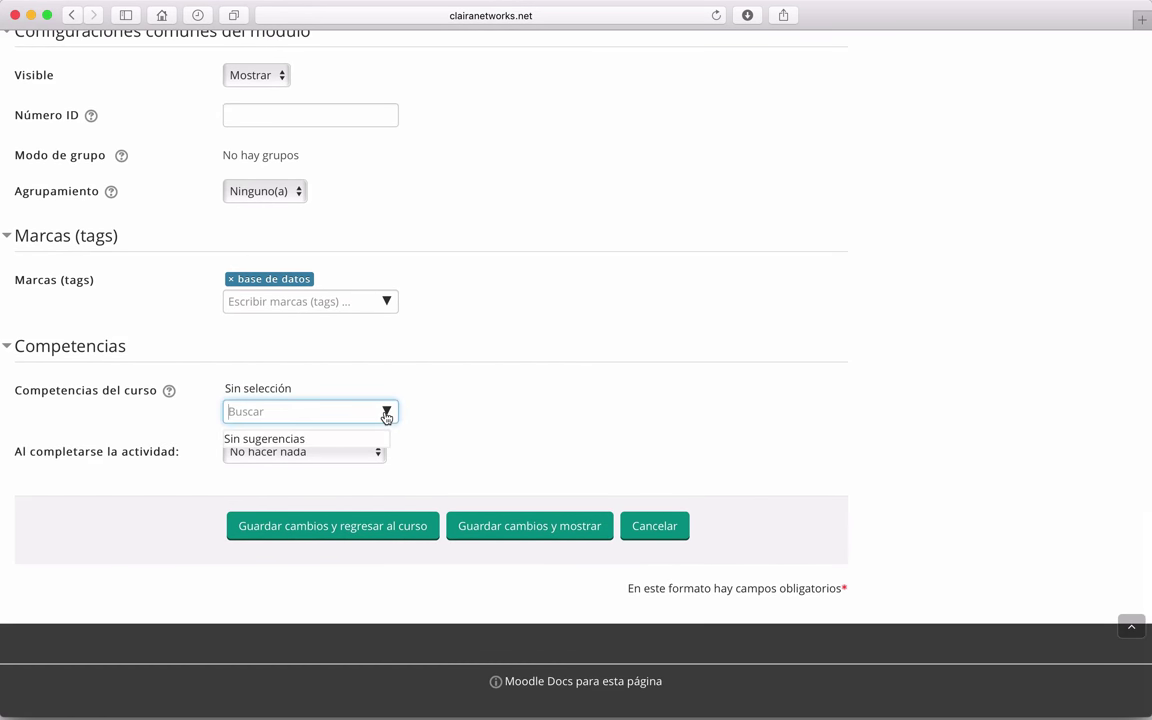
pyautogui.click(463, 414)
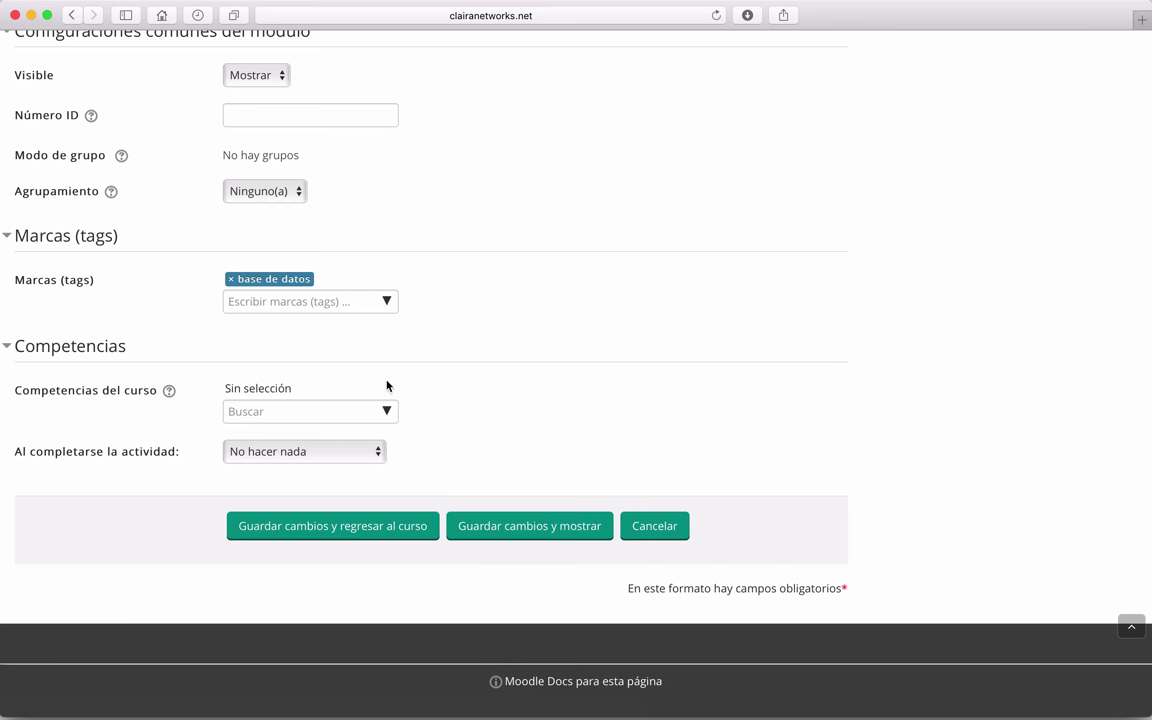
pyautogui.click(389, 416)
pyautogui.click(522, 406)
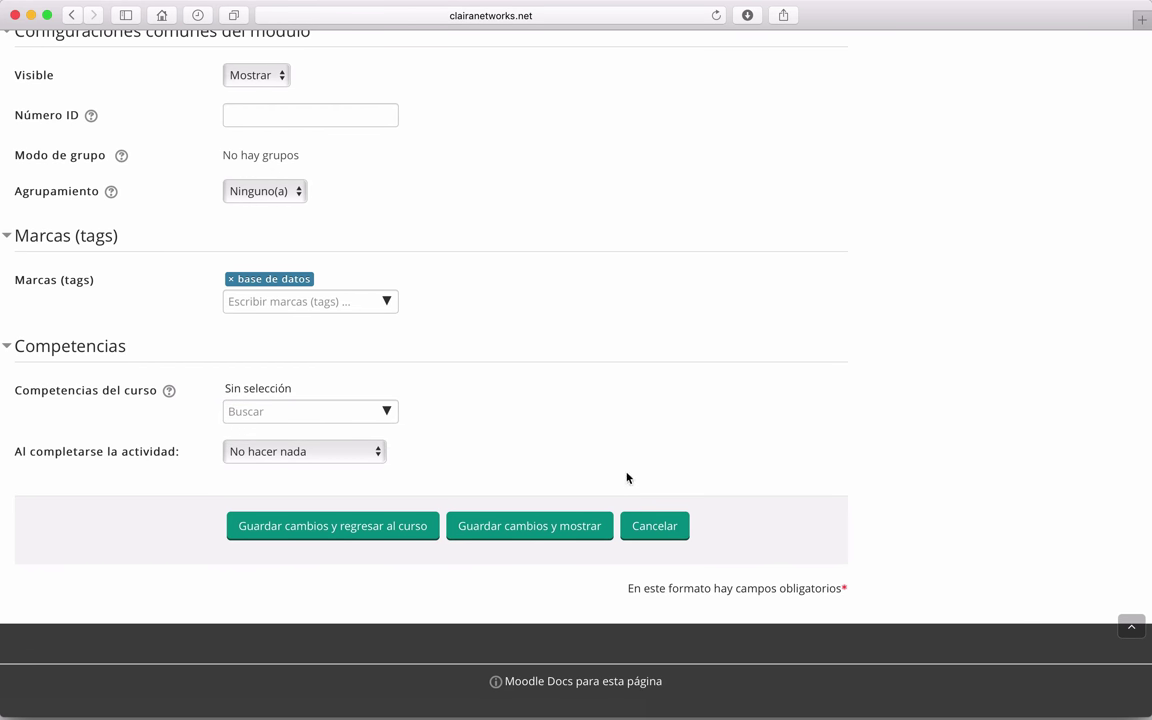
pyautogui.scroll(10, 491, 380)
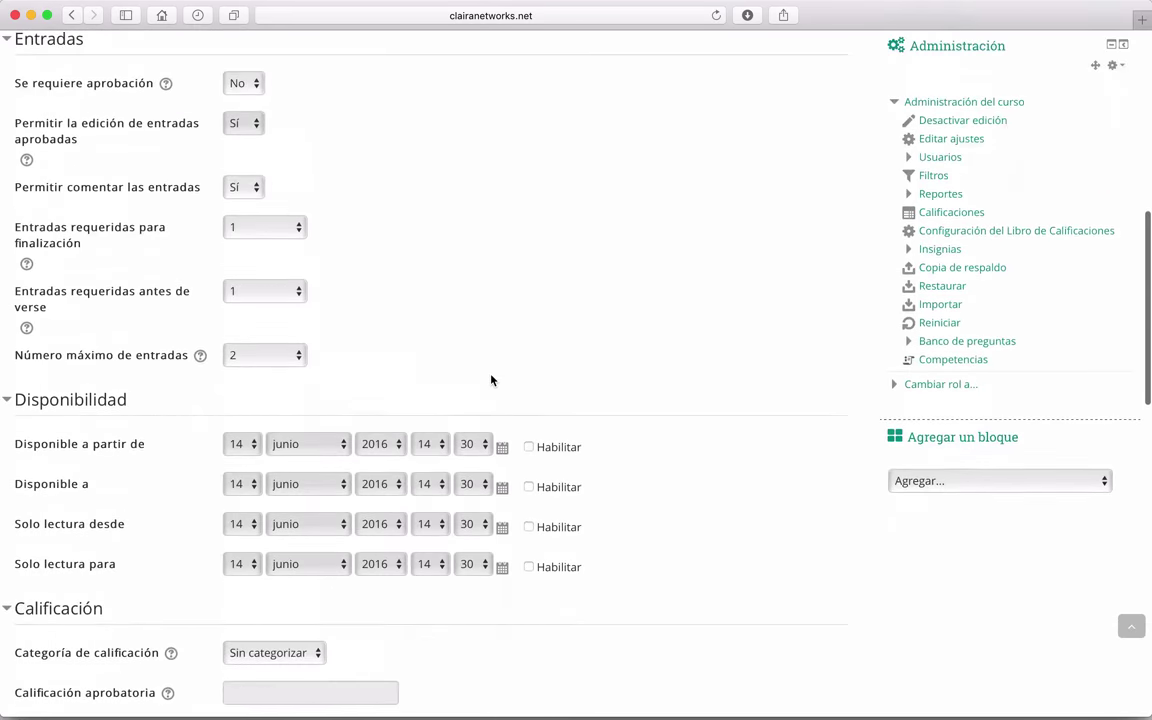
pyautogui.scroll(-7, 491, 380)
pyautogui.scroll(-5, 491, 380)
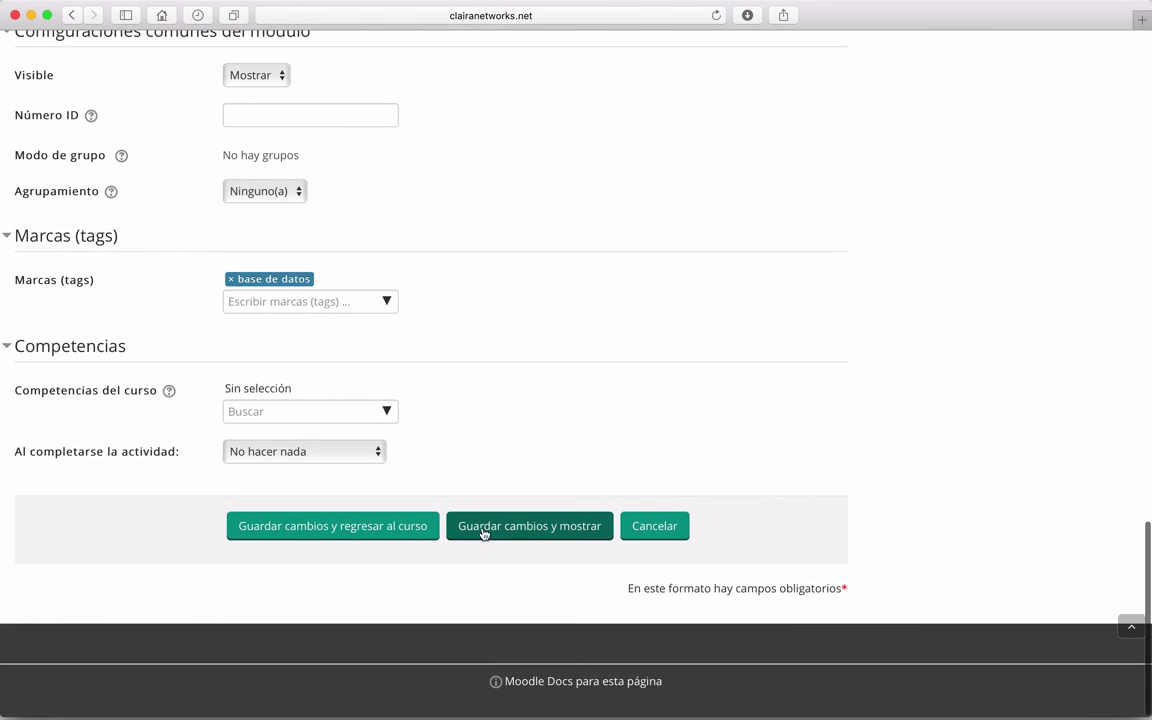
# Step: Save 'Mi base de datos para la semana 2' and open the Crear un nuevo campo type list
pyautogui.click(540, 533)
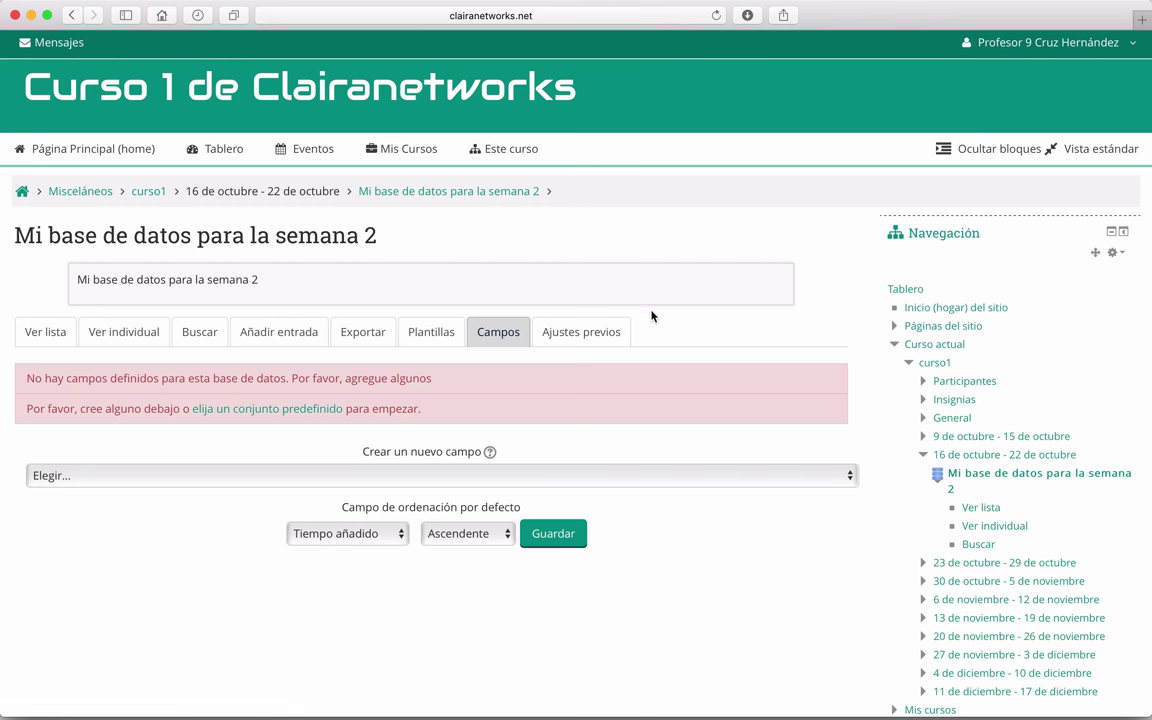
pyautogui.scroll(-3, 208, 491)
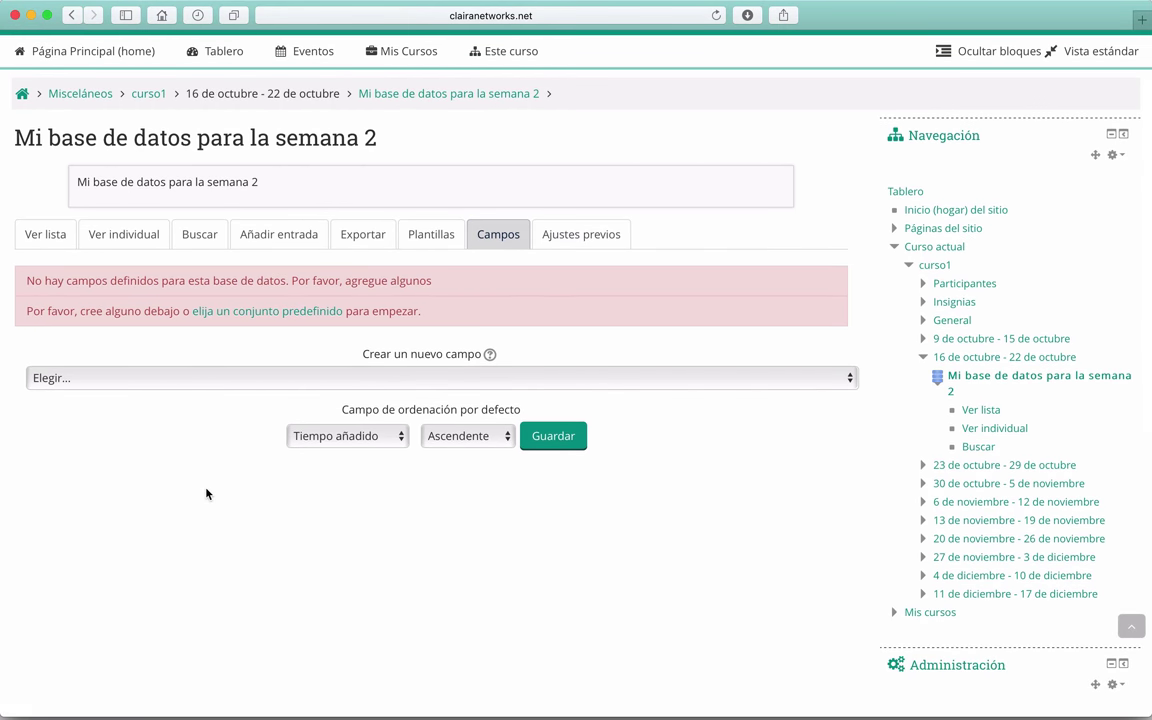
pyautogui.click(678, 388)
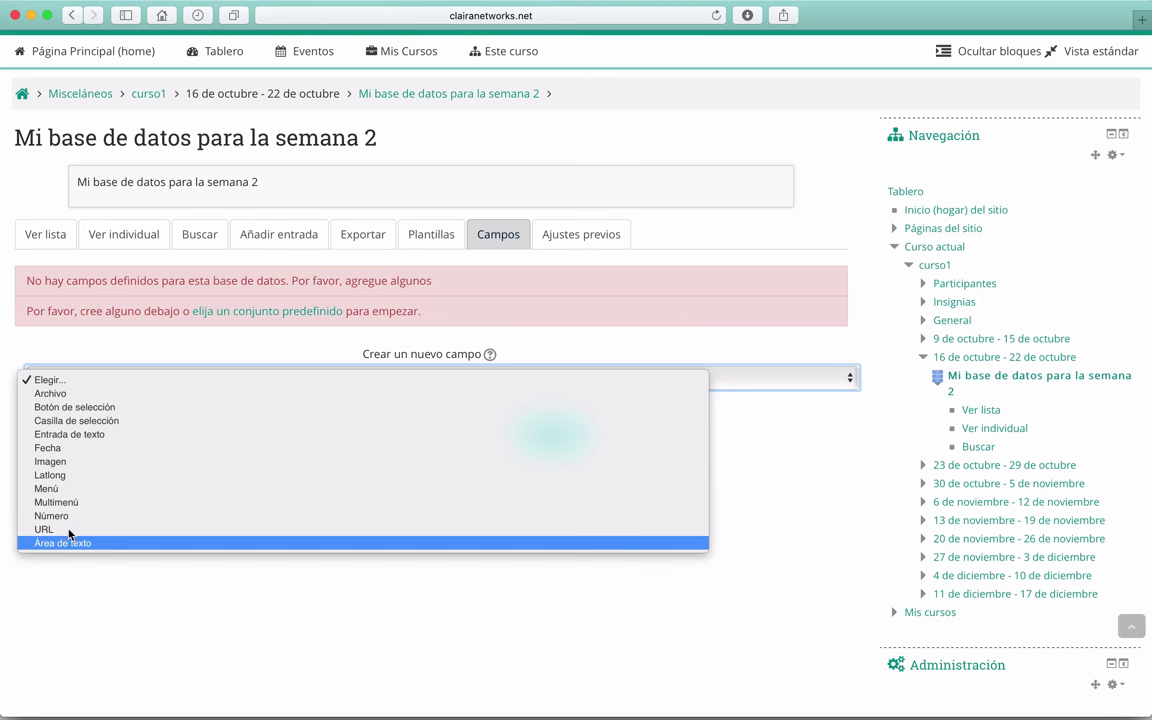
# Step: Create a file field named 'Archivo de la práctica 1' with the same text as description
pyautogui.click(58, 396)
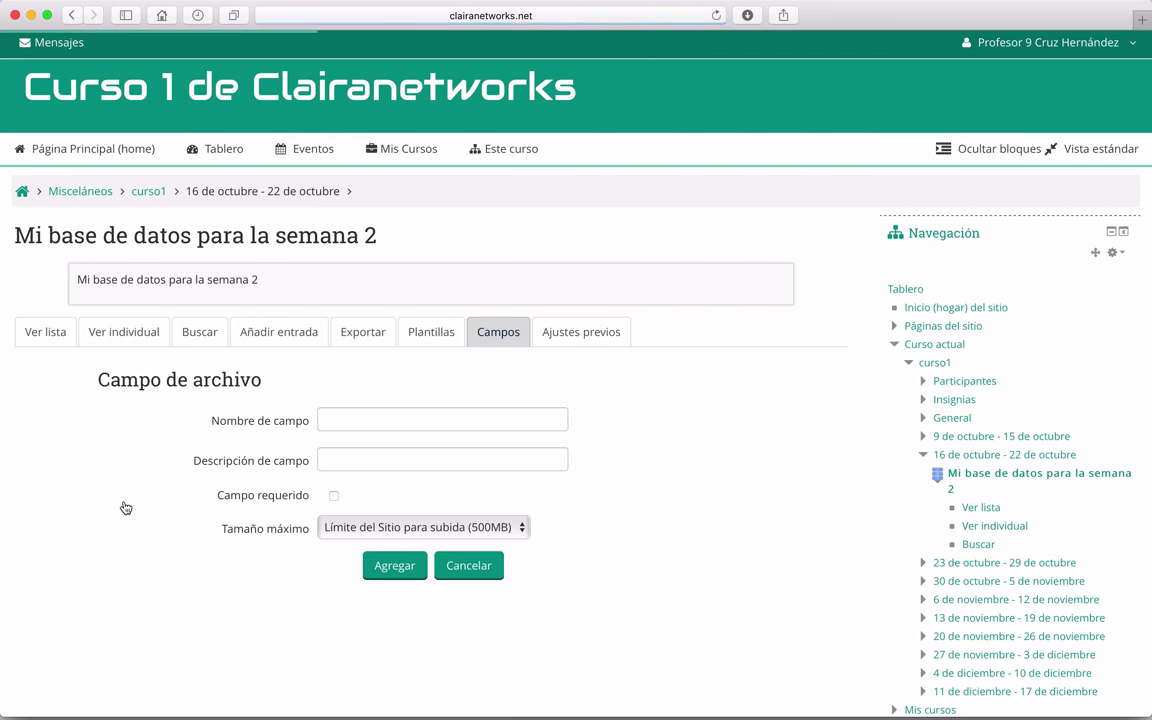
pyautogui.scroll(-2, 125, 508)
pyautogui.click(344, 316)
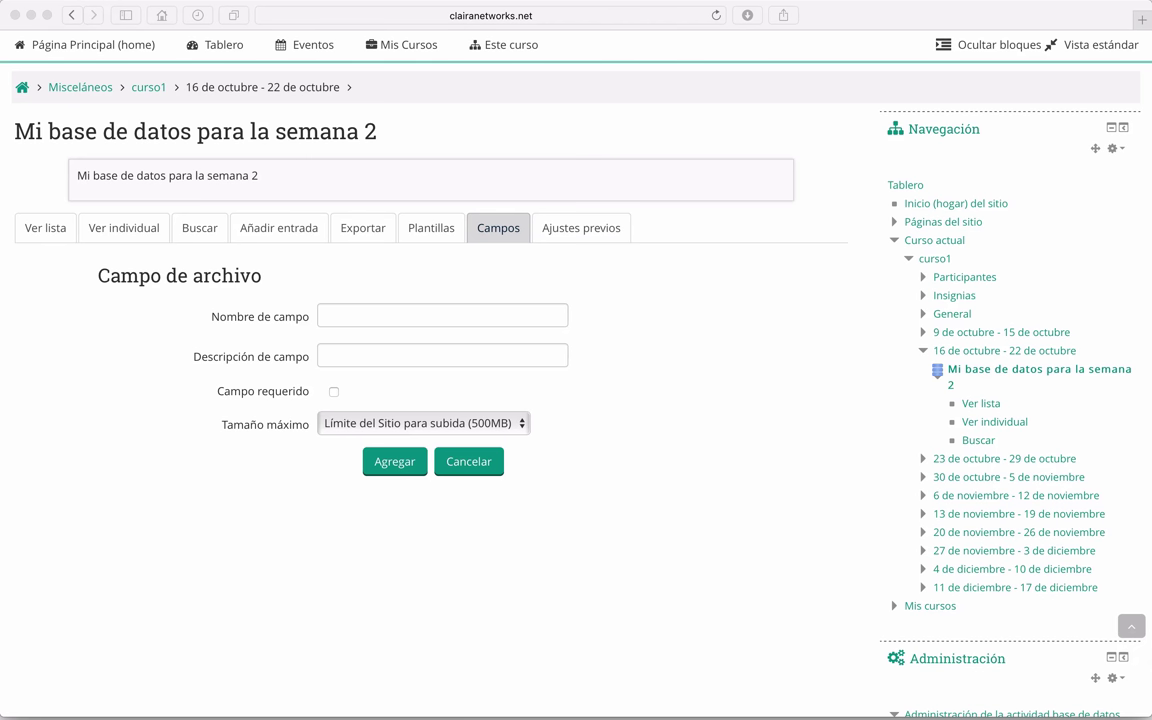
pyautogui.click(331, 314)
pyautogui.write('A')
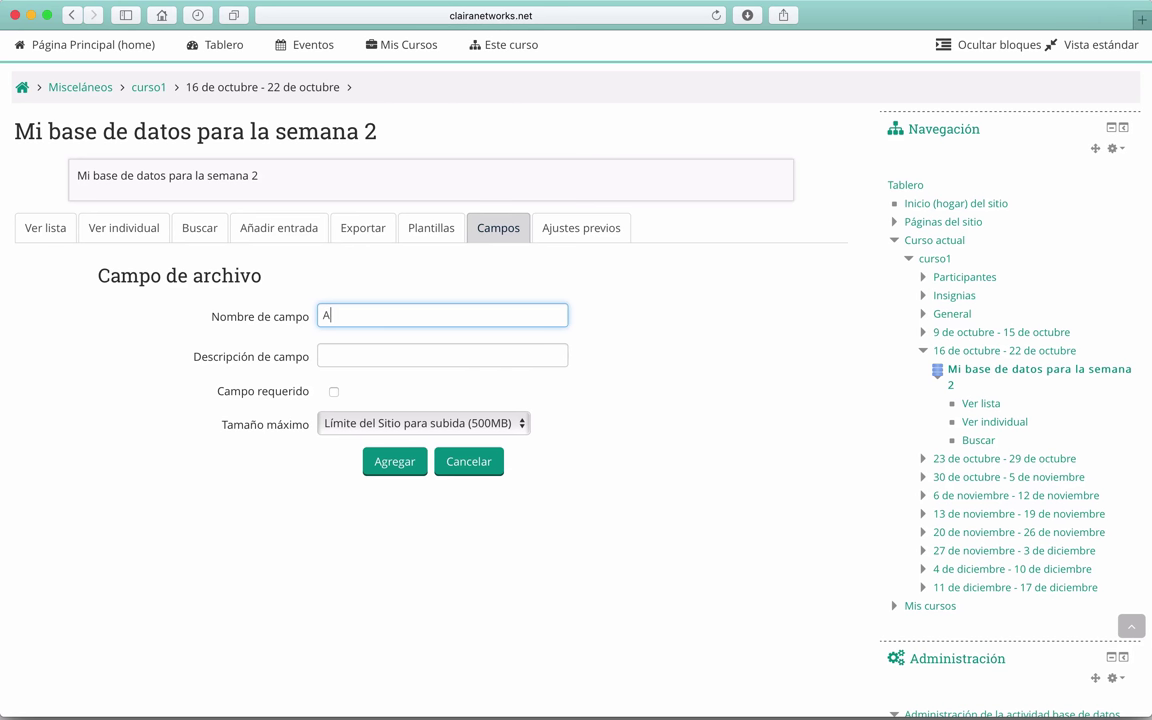
pyautogui.write('rchivo de la práctica 1')
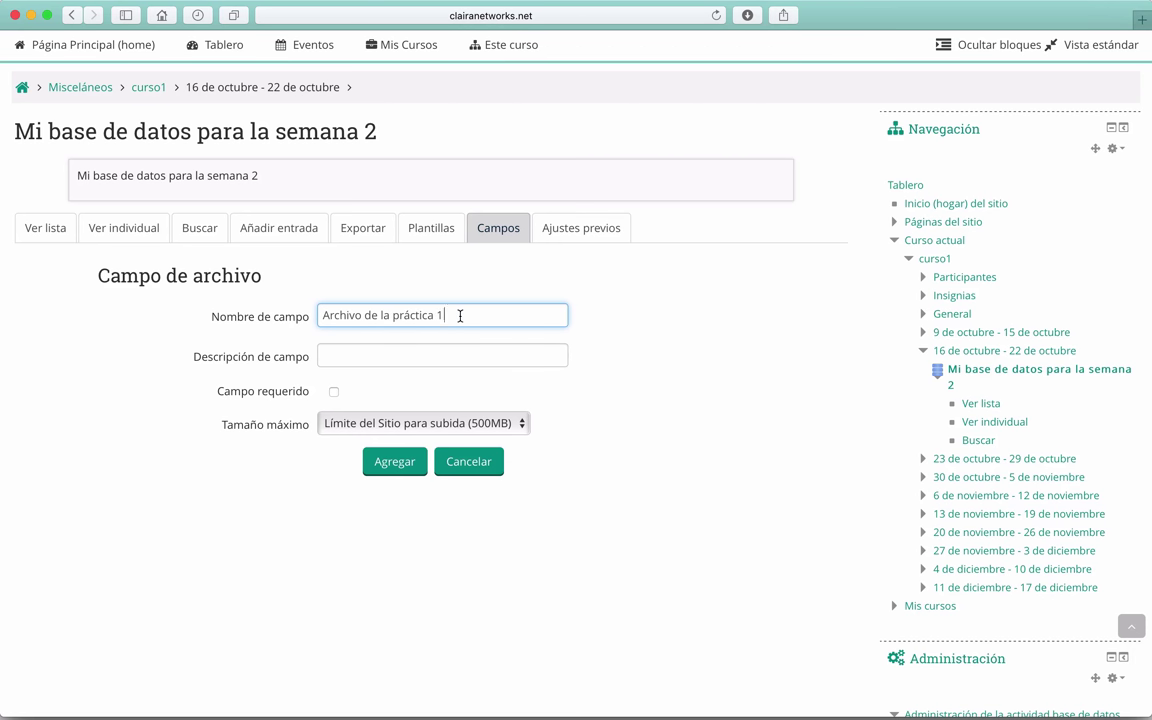
pyautogui.click(323, 356)
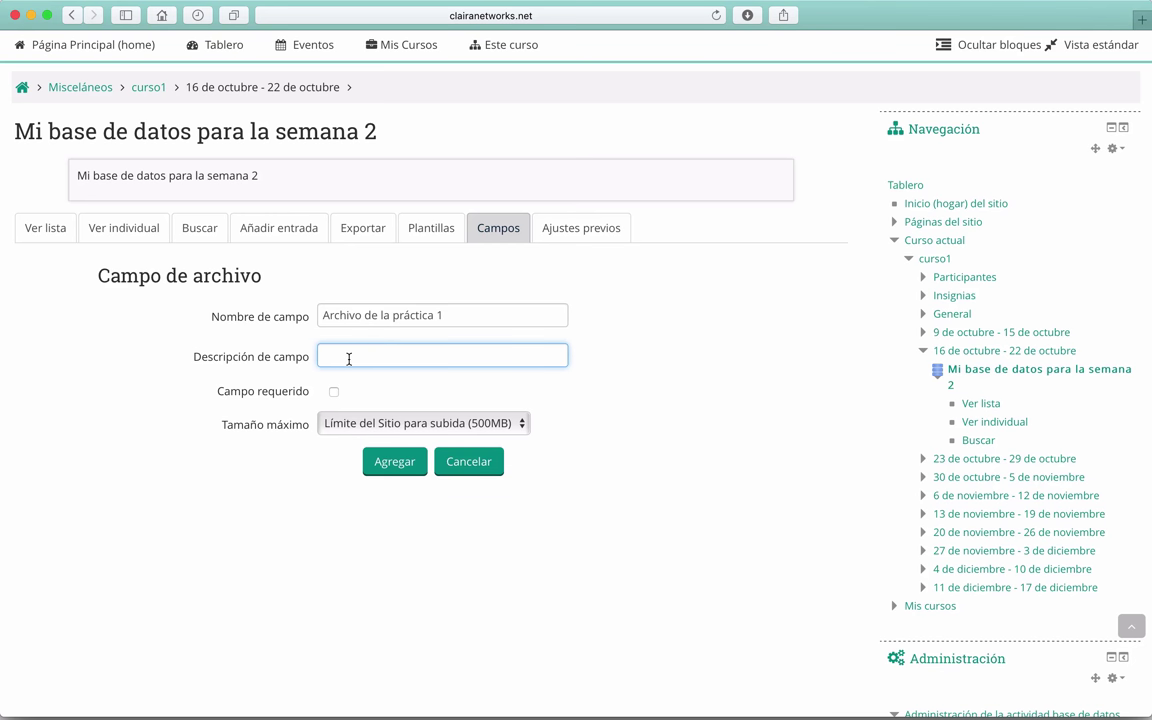
pyautogui.write('Archivo de la práctica 1')
pyautogui.scroll(-2, 139, 375)
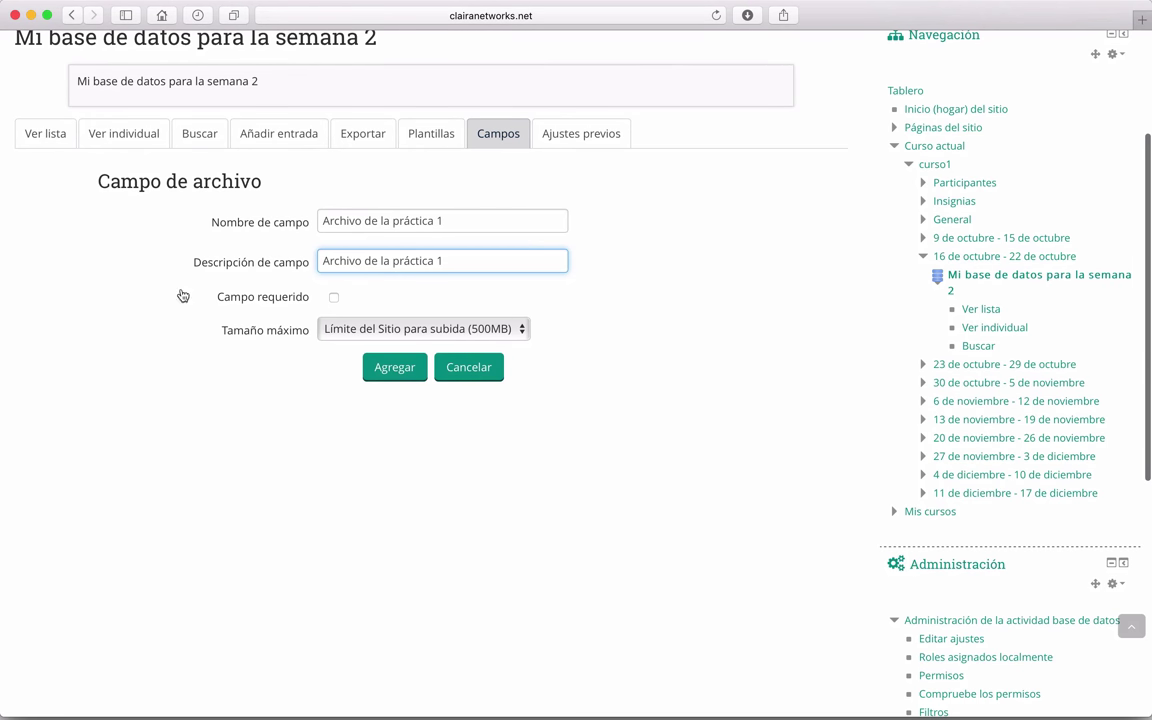
pyautogui.scroll(1, 146, 297)
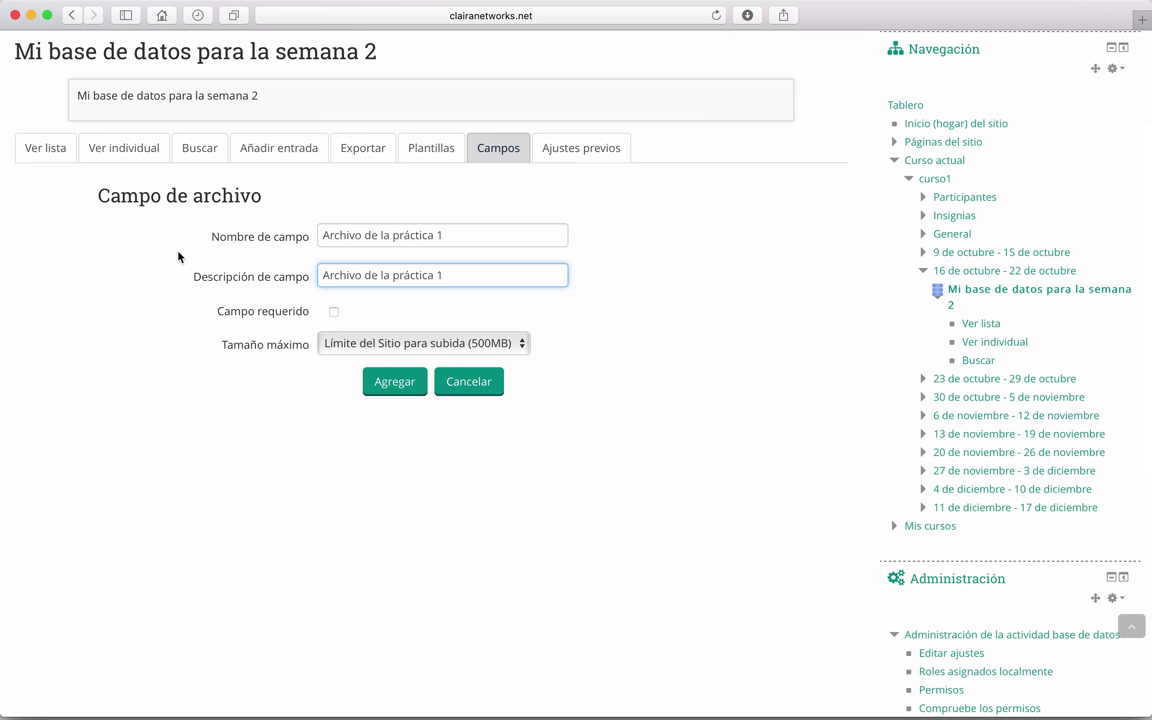
# Step: Make the file field required with a 100MB maximum size and add it
pyautogui.click(333, 311)
pyautogui.scroll(-1, 185, 378)
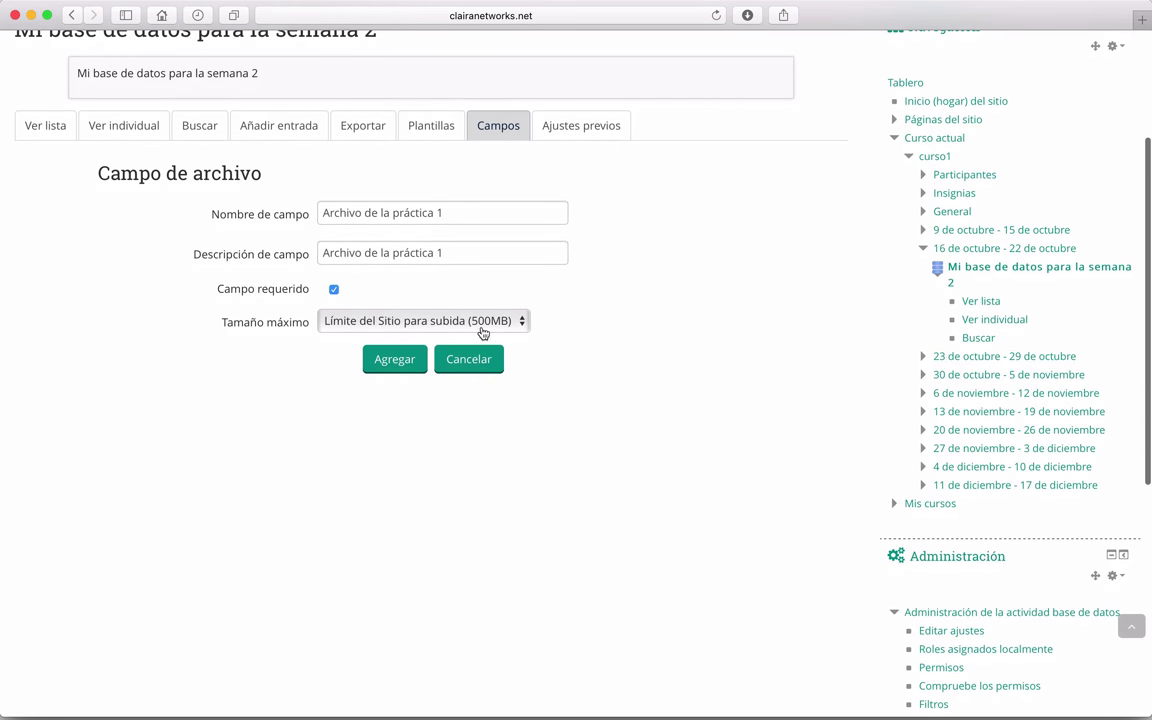
pyautogui.click(523, 321)
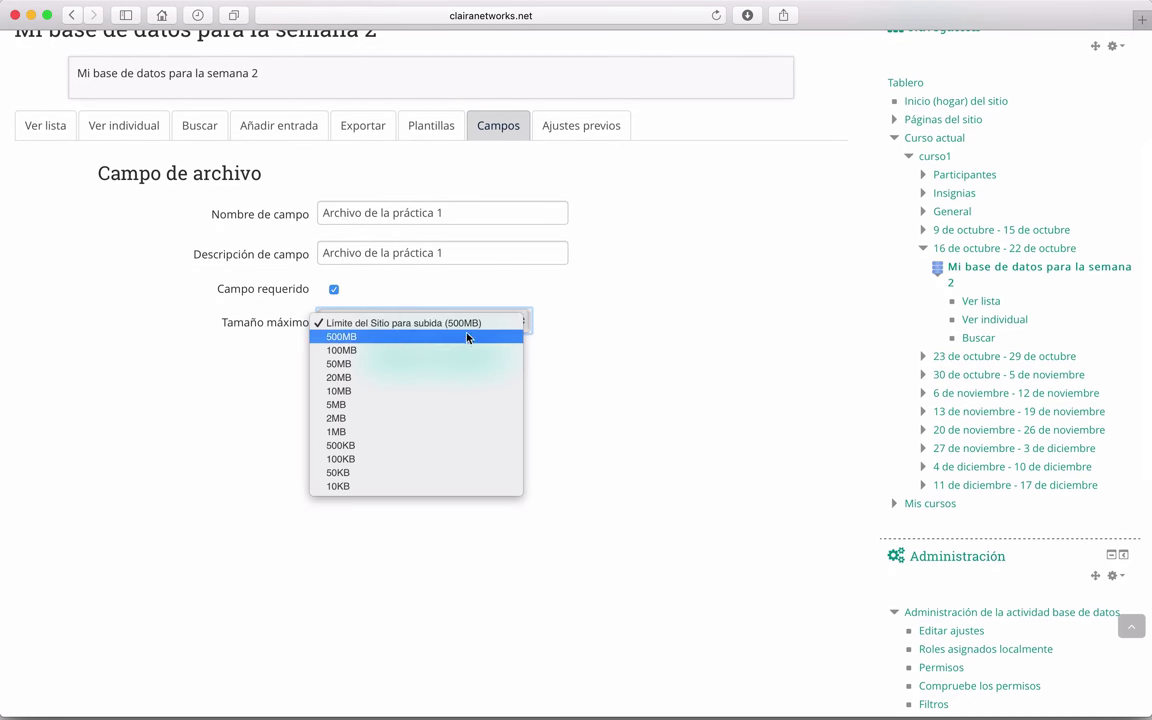
pyautogui.click(230, 408)
pyautogui.click(522, 322)
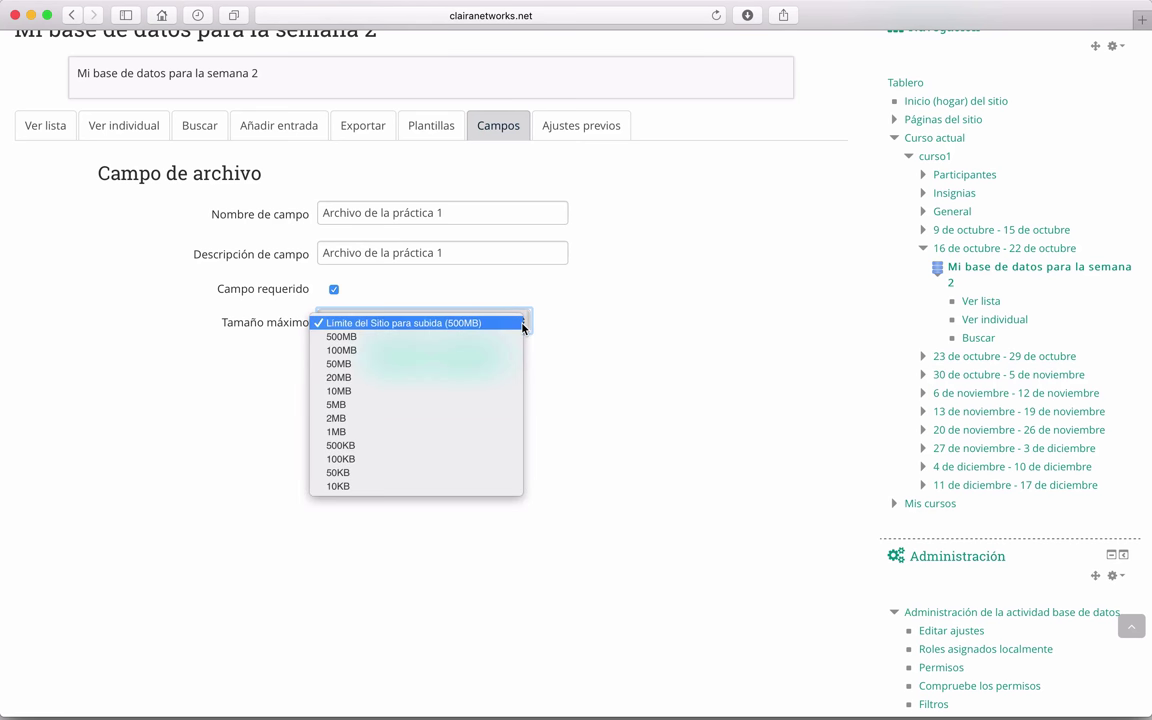
pyautogui.click(359, 352)
pyautogui.scroll(1, 265, 461)
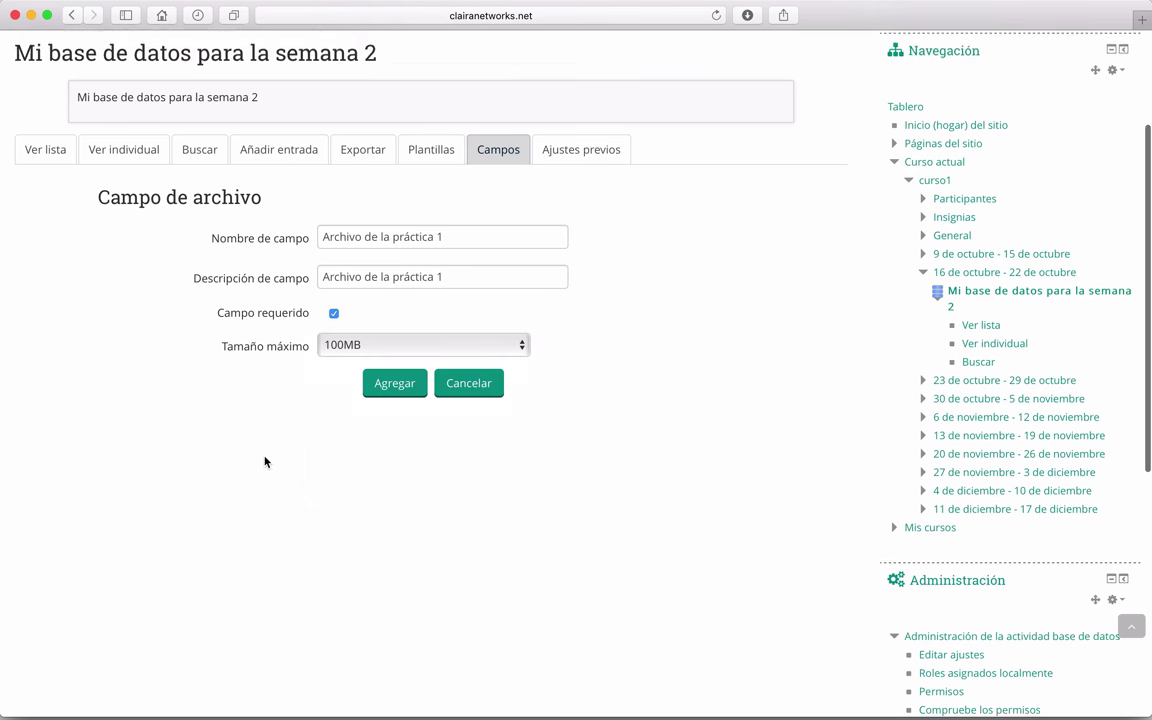
pyautogui.scroll(1, 265, 461)
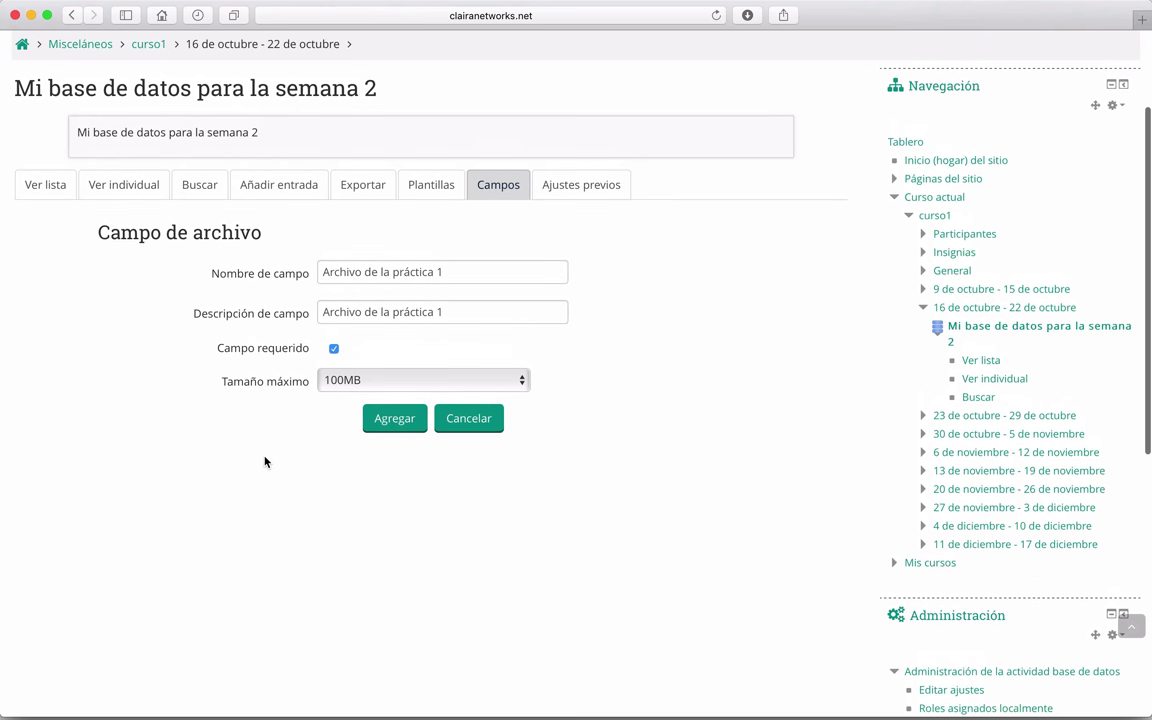
pyautogui.click(405, 424)
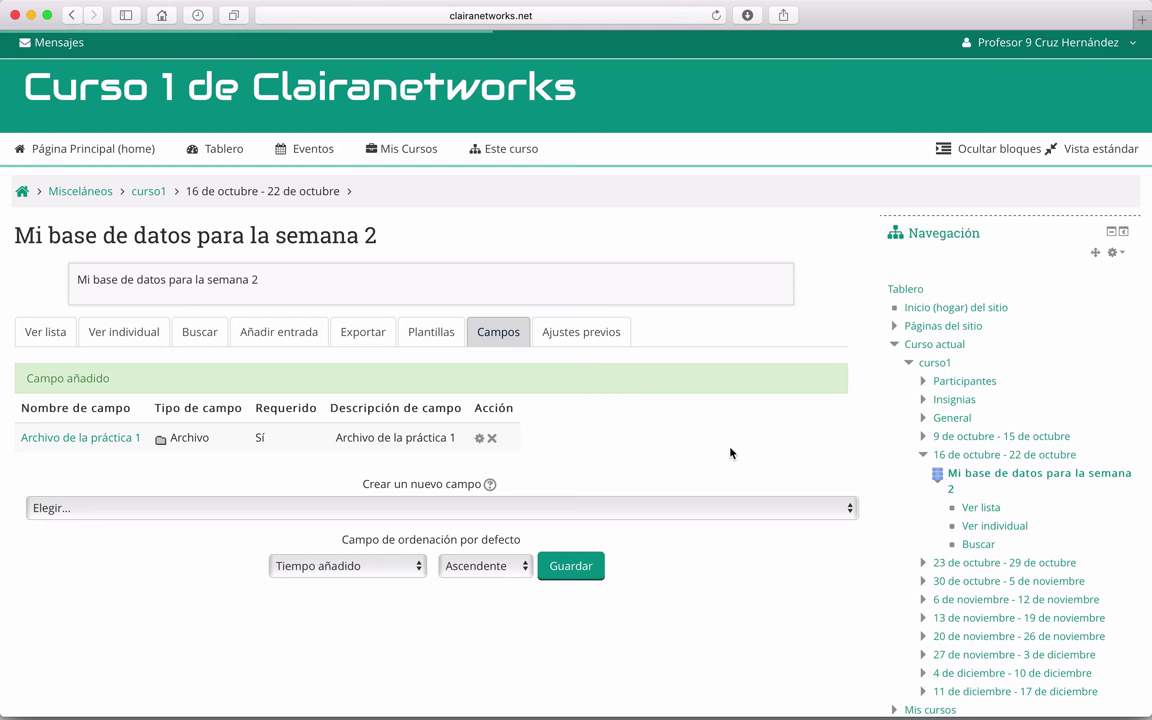
# Step: Choose Botón de selección from the Crear un nuevo campo list to start a radio-button field
pyautogui.scroll(-2, 131, 540)
pyautogui.scroll(-2, 131, 540)
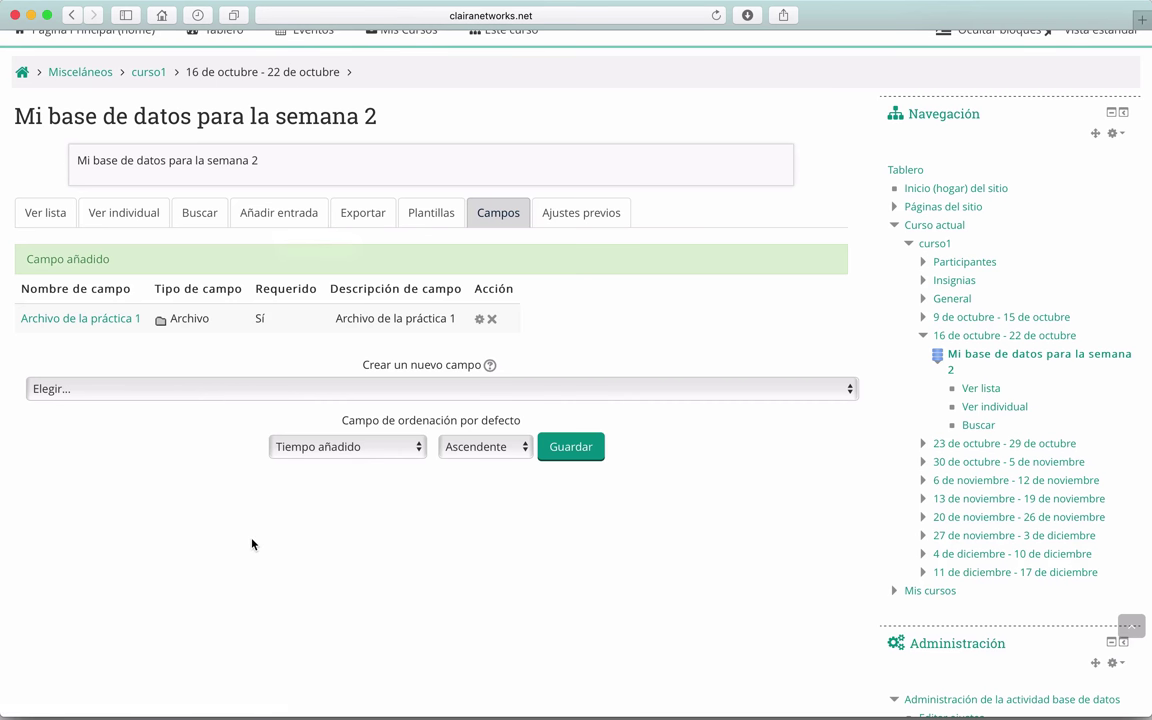
pyautogui.click(427, 389)
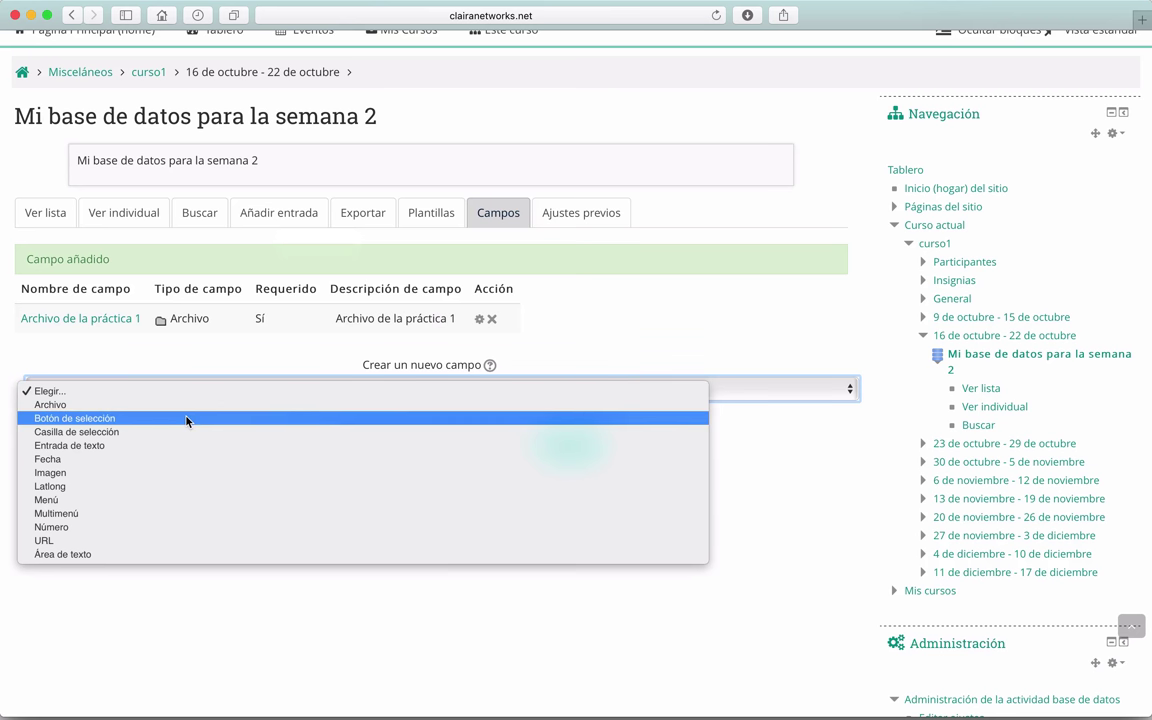
pyautogui.press('Escape')
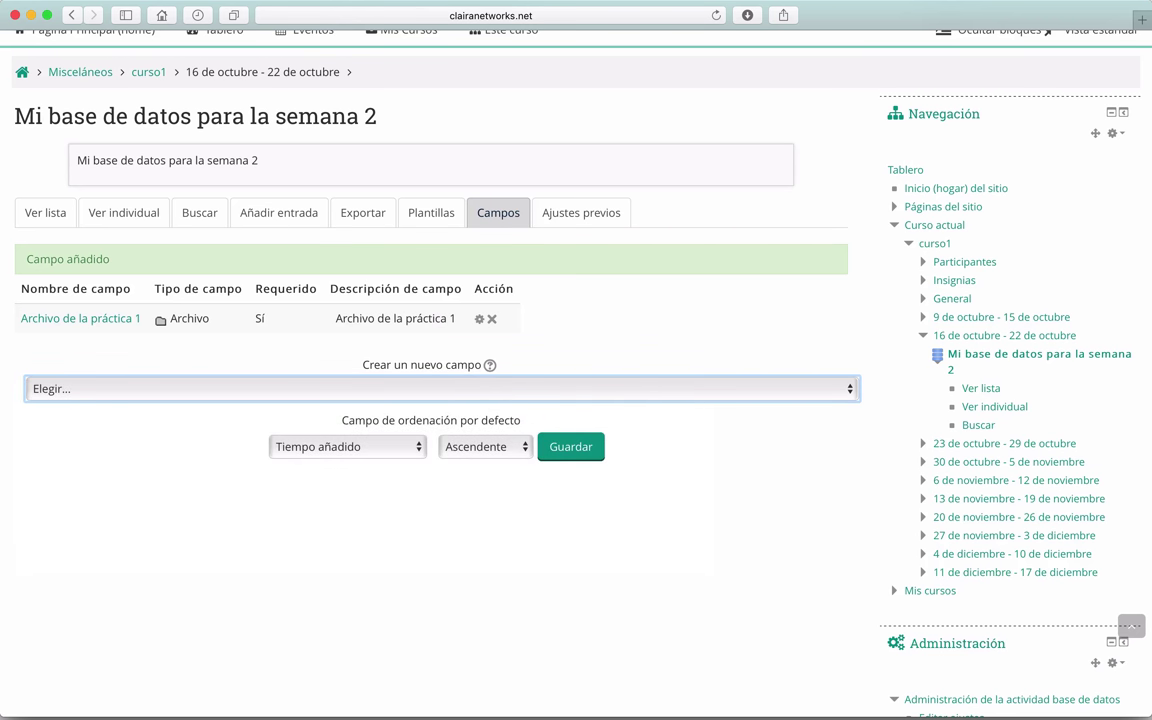
pyautogui.press('super+Tab')
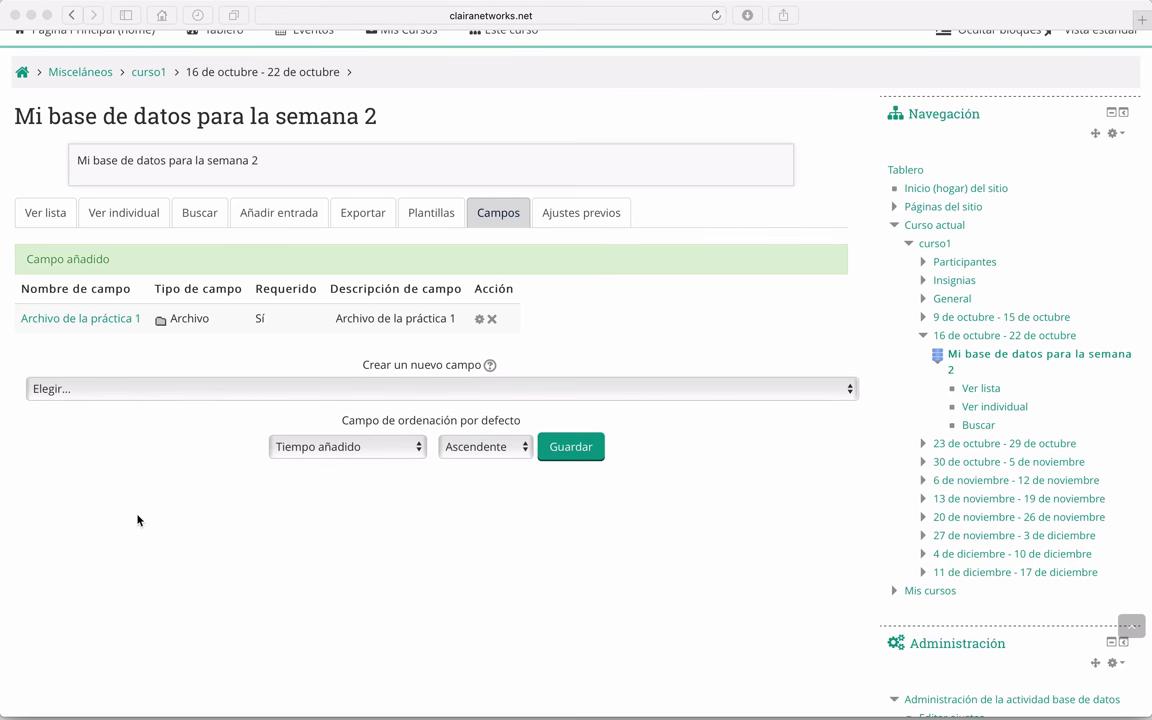
pyautogui.click(249, 411)
pyautogui.click(305, 392)
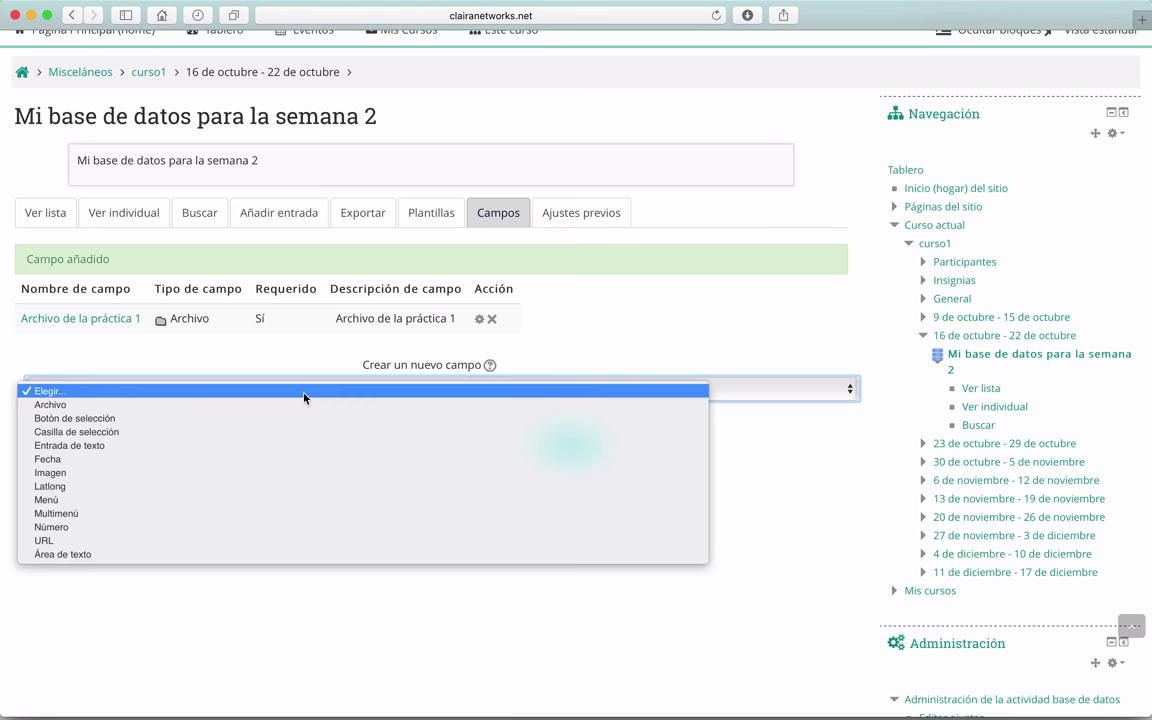
pyautogui.click(92, 420)
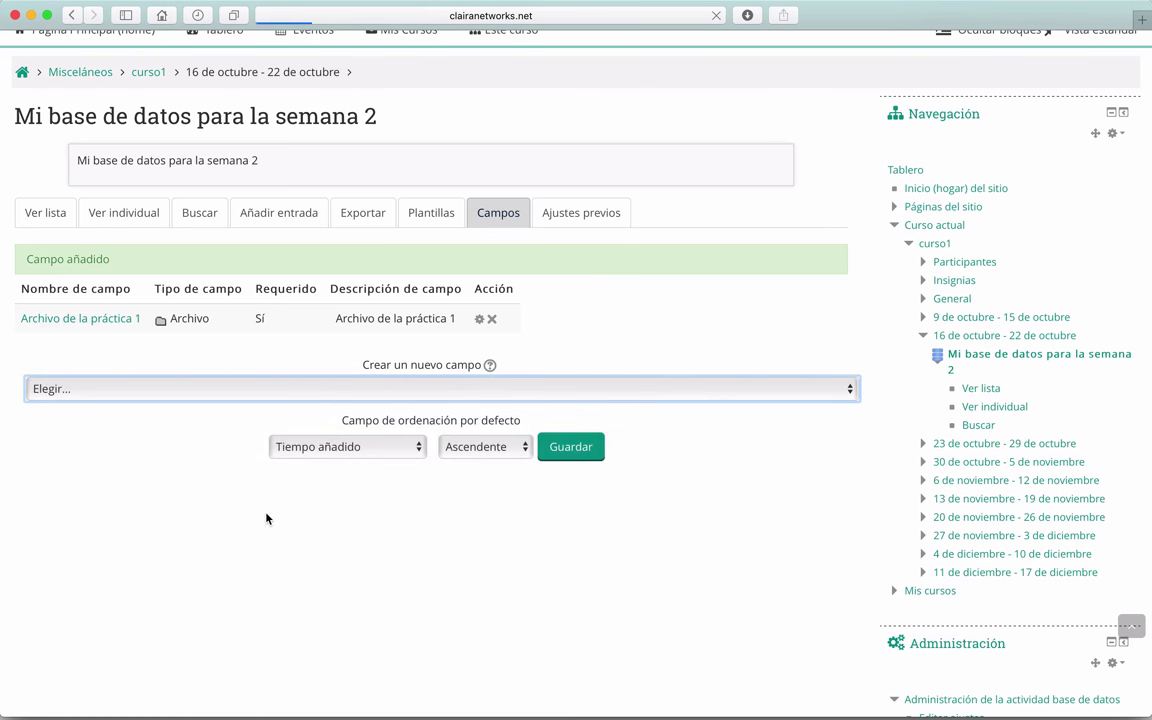
pyautogui.scroll(-2, 267, 518)
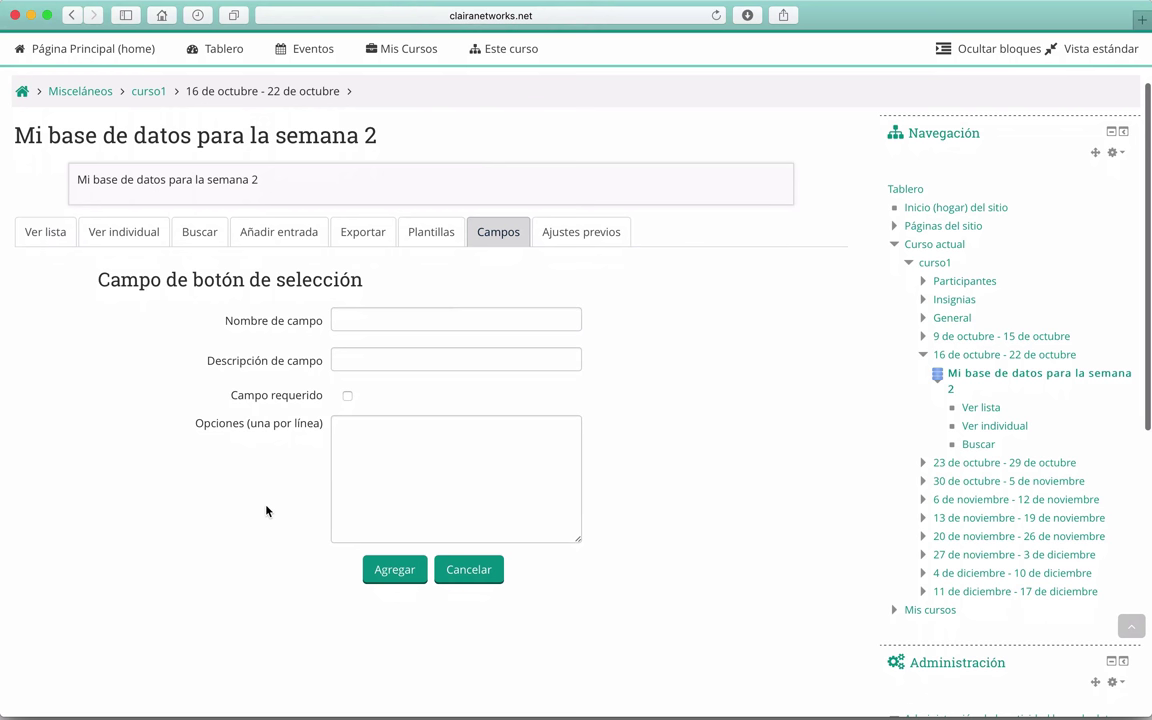
# Step: Name the radio-button field Sexo with the description 'Escribe tu sexo'
pyautogui.click(380, 324)
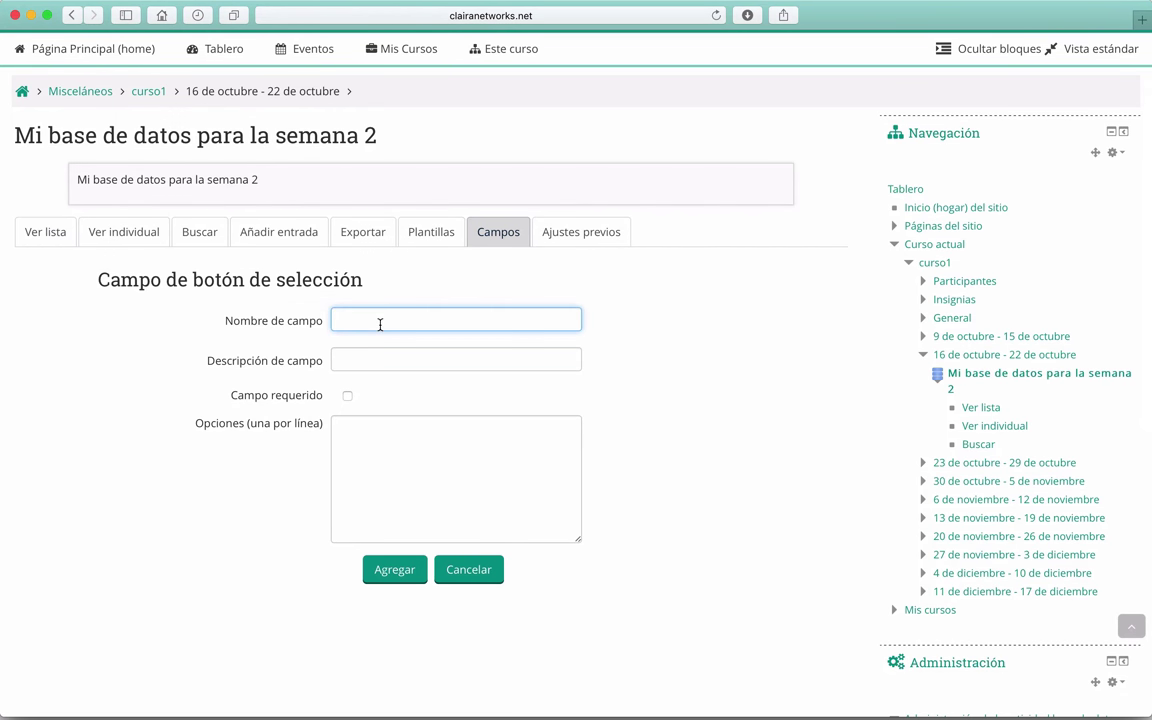
pyautogui.write('Sexo')
pyautogui.press('Tab')
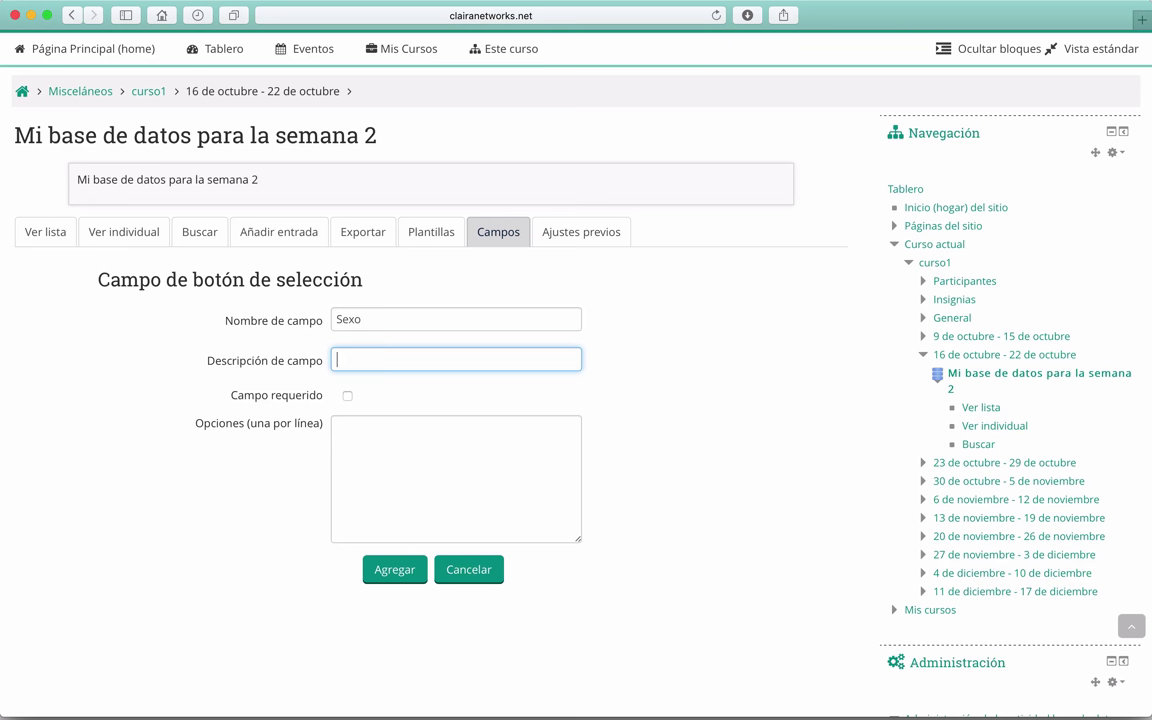
pyautogui.write('Escribe tu sexo')
pyautogui.scroll(-1, 217, 397)
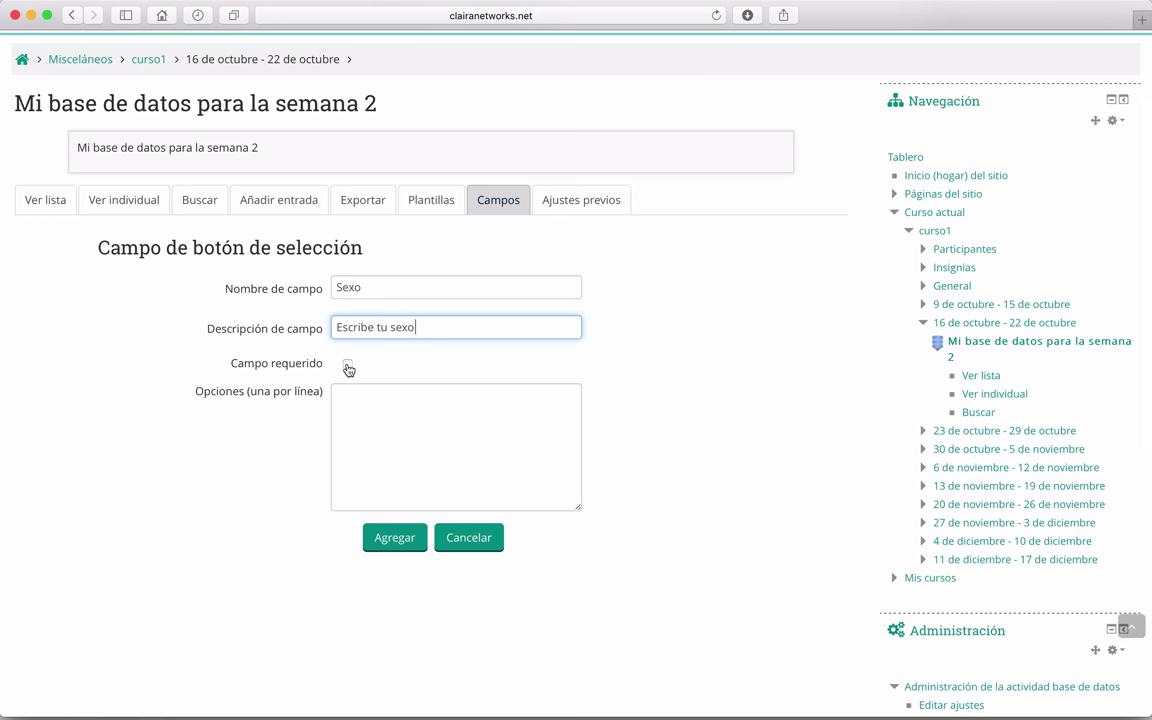
# Step: Make Sexo required with options Masculino, Femenino and Otro, and add the field
pyautogui.click(347, 366)
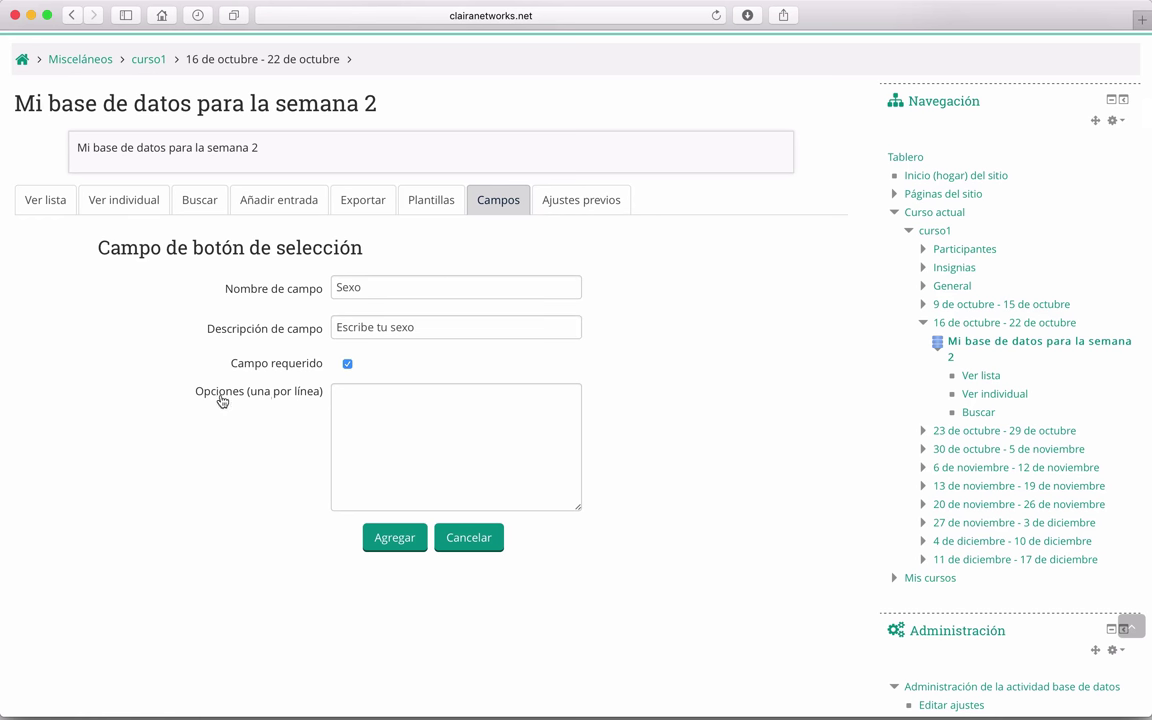
pyautogui.click(374, 394)
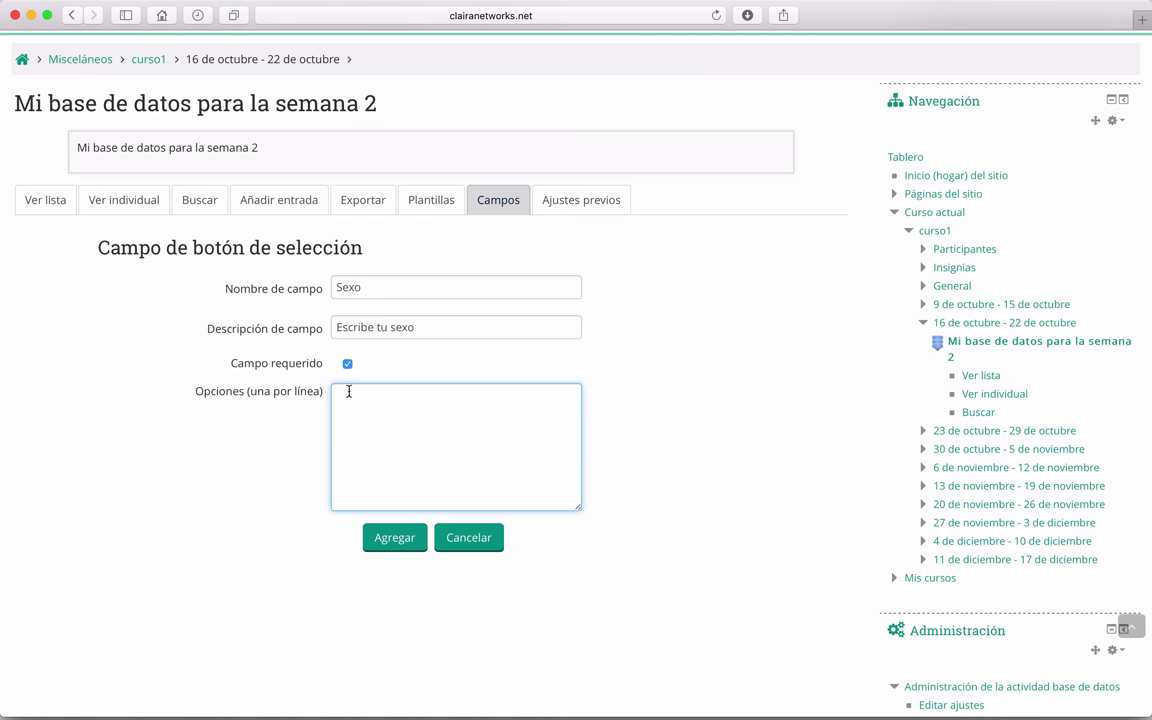
pyautogui.write('Masculino')
pyautogui.press('Return')
pyautogui.write('Femenino')
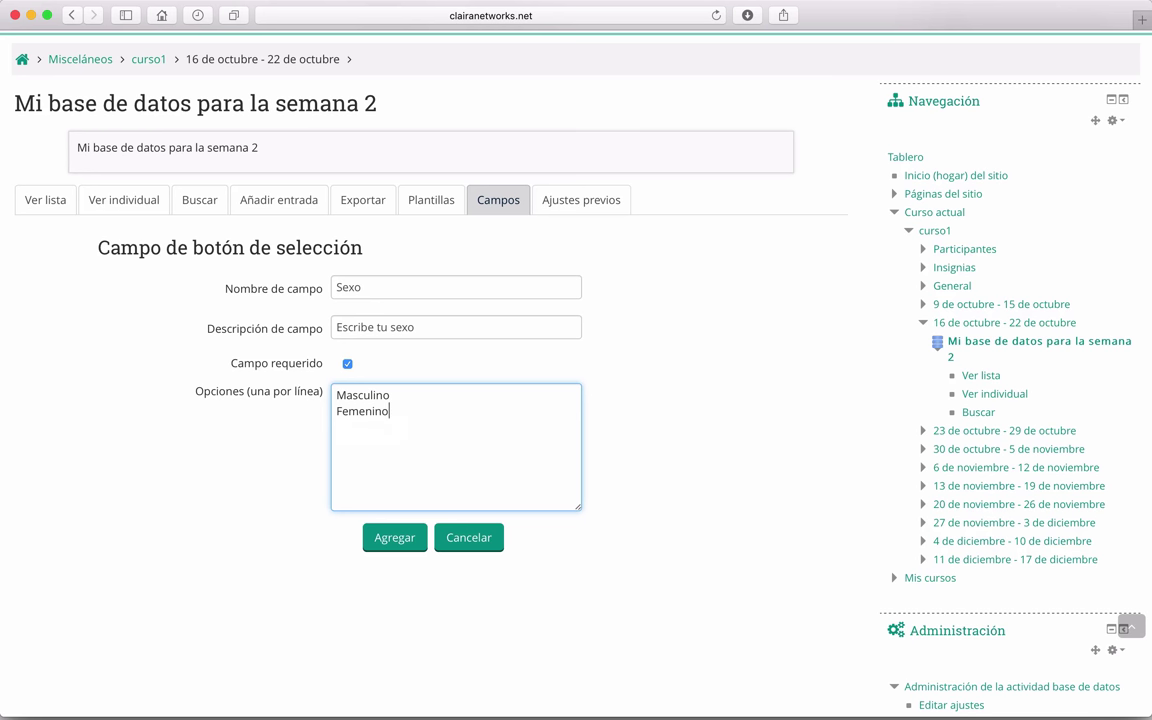
pyautogui.press('Return')
pyautogui.write('Otra')
pyautogui.press('BackSpace')
pyautogui.write('o')
pyautogui.click(401, 543)
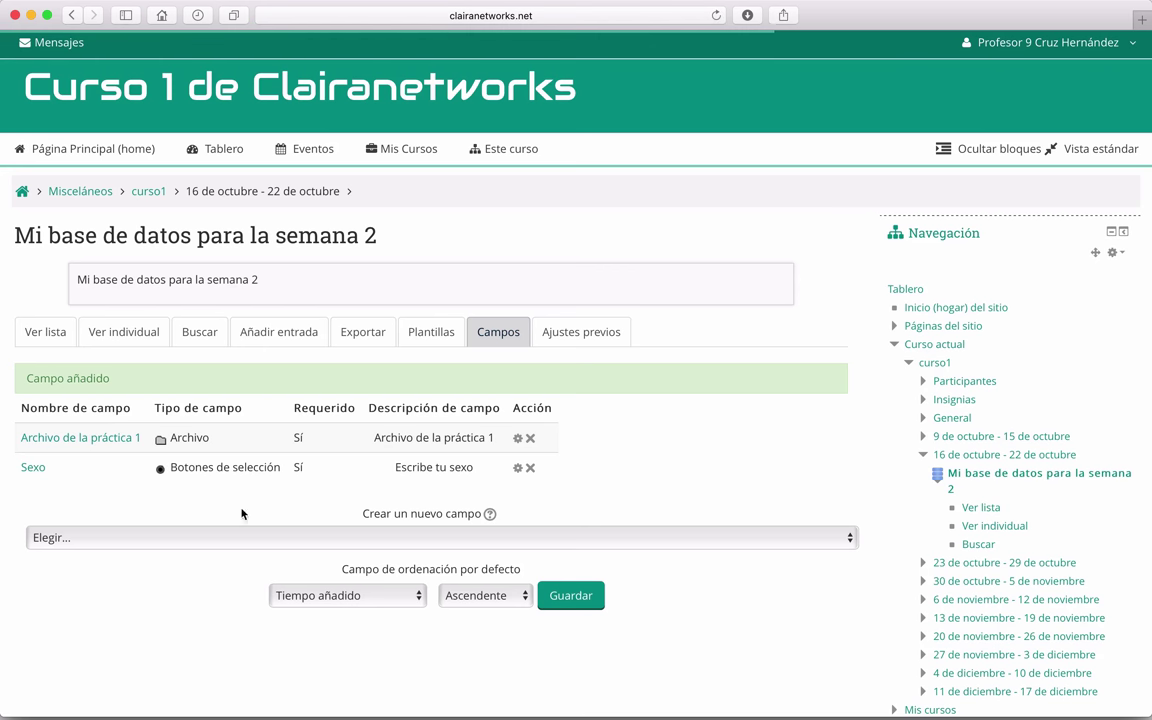
pyautogui.scroll(-1, 245, 516)
# Step: Create a checkbox field named Pasatiempos, described as 'Selecciona uno o más pasatiempos'
pyautogui.scroll(-2, 245, 516)
pyautogui.click(395, 418)
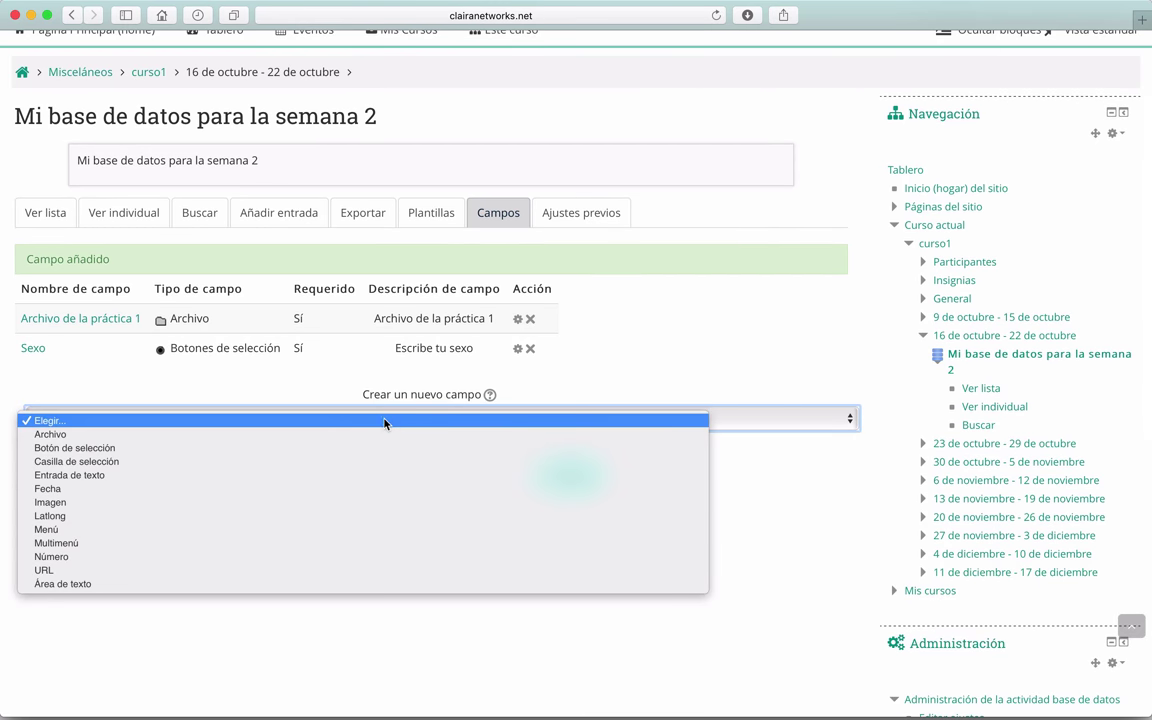
pyautogui.click(105, 463)
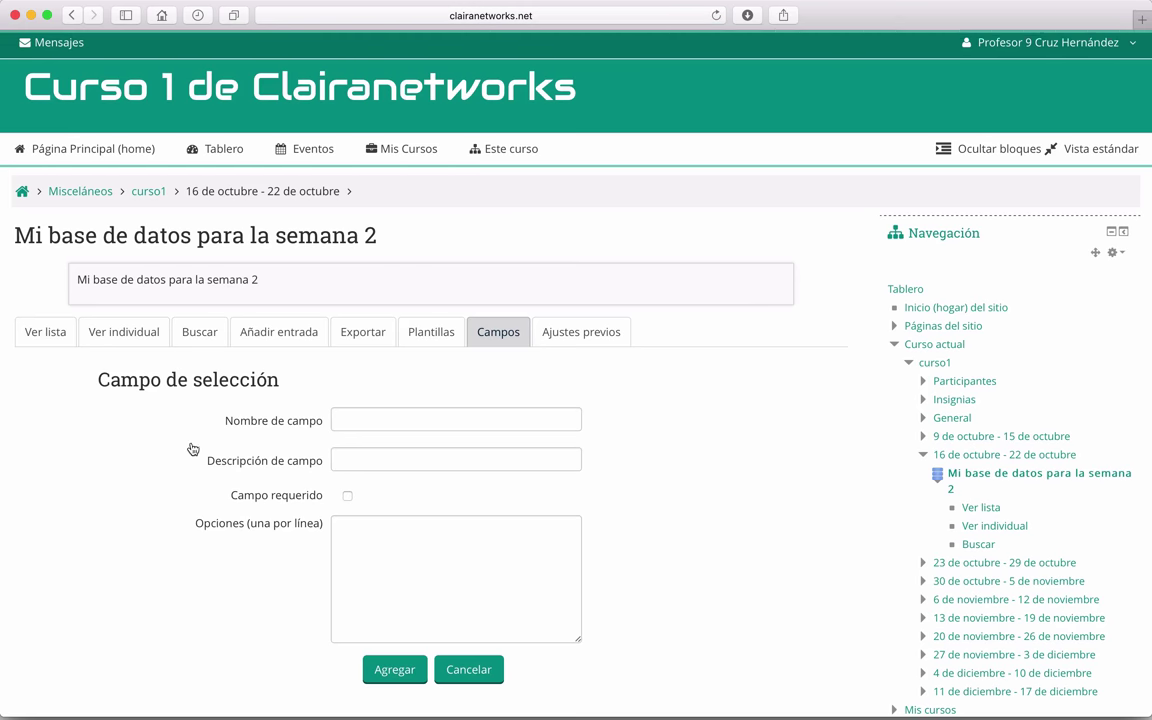
pyautogui.scroll(-3, 185, 460)
pyautogui.click(378, 253)
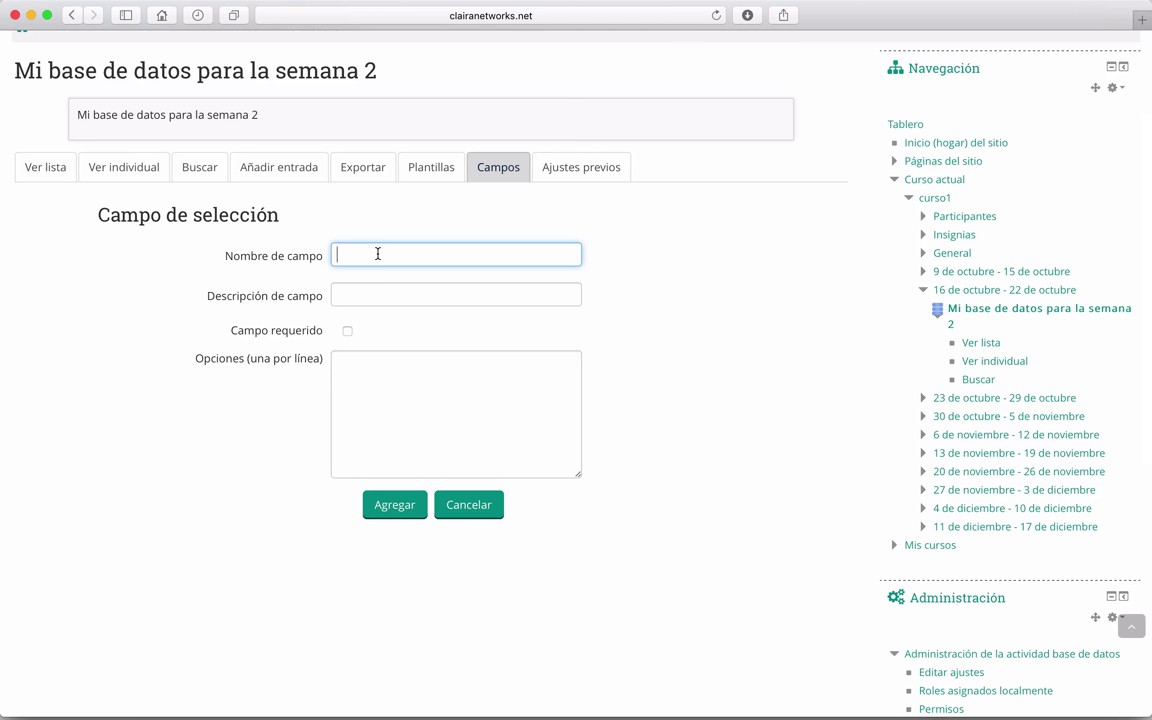
pyautogui.write('Pasatiempos')
pyautogui.click(456, 294)
pyautogui.write('Seleccio')
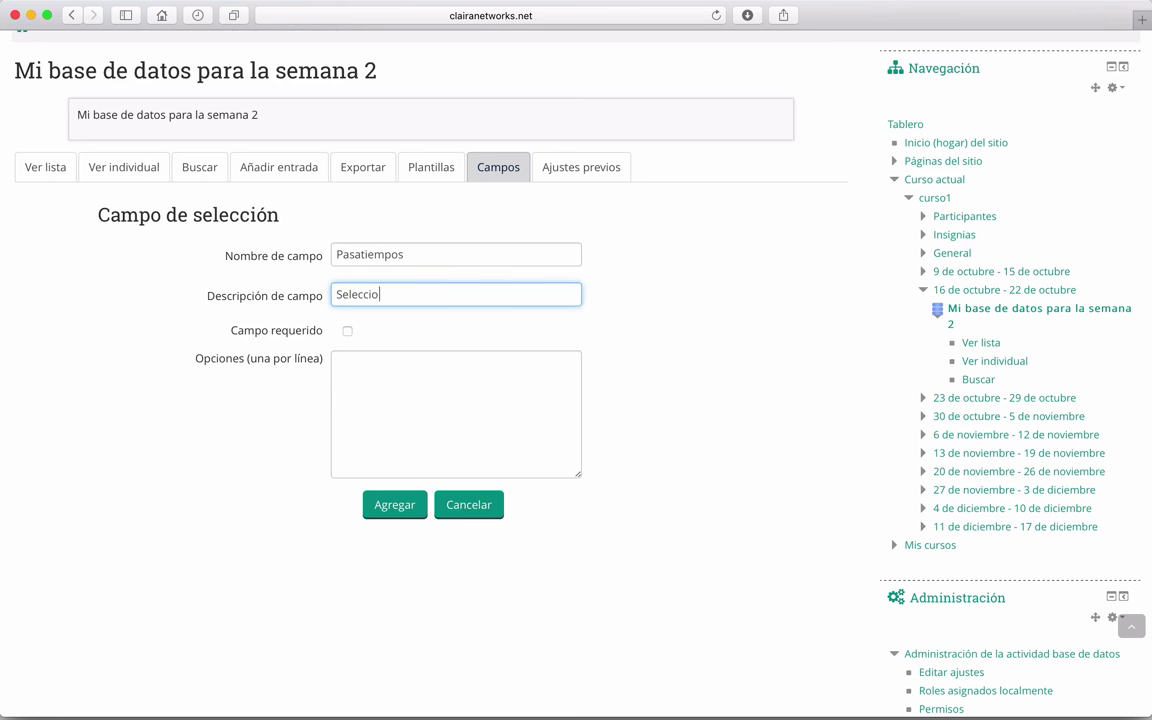
pyautogui.write('na uno o más pasatiempos')
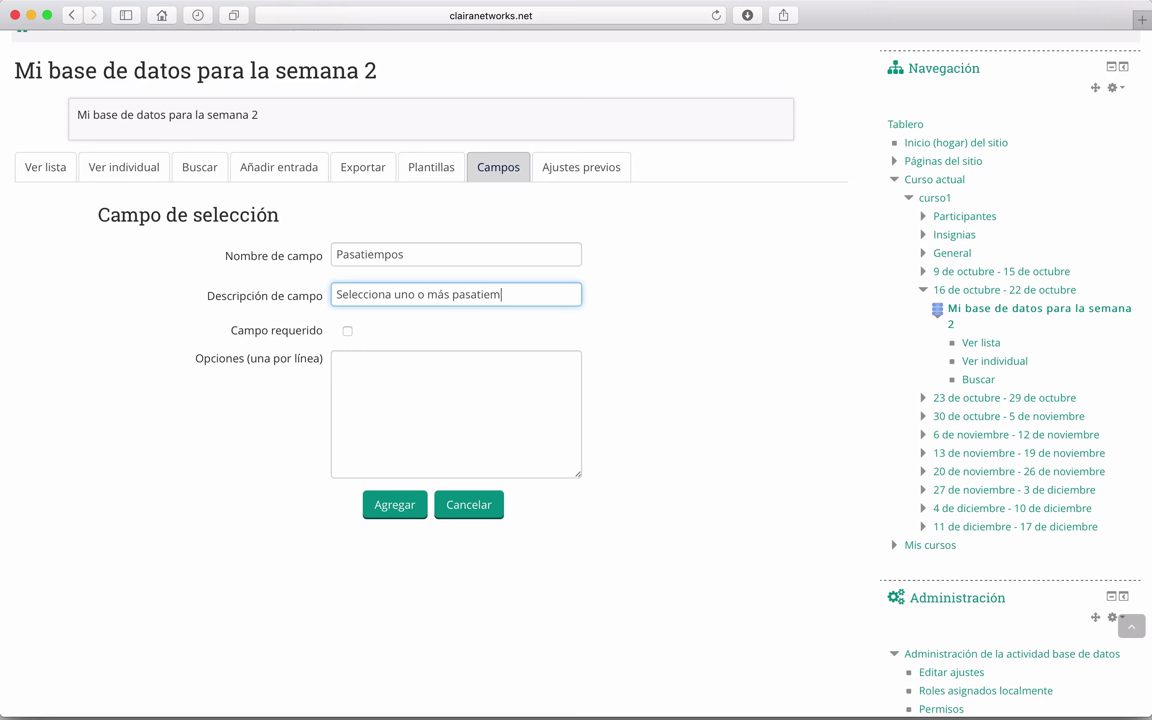
# Step: Make Pasatiempos required with options Ver la TV, Navegar por internet, Visitar el canal de Clairanetworks, Otro, and add it
pyautogui.click(348, 333)
pyautogui.click(353, 377)
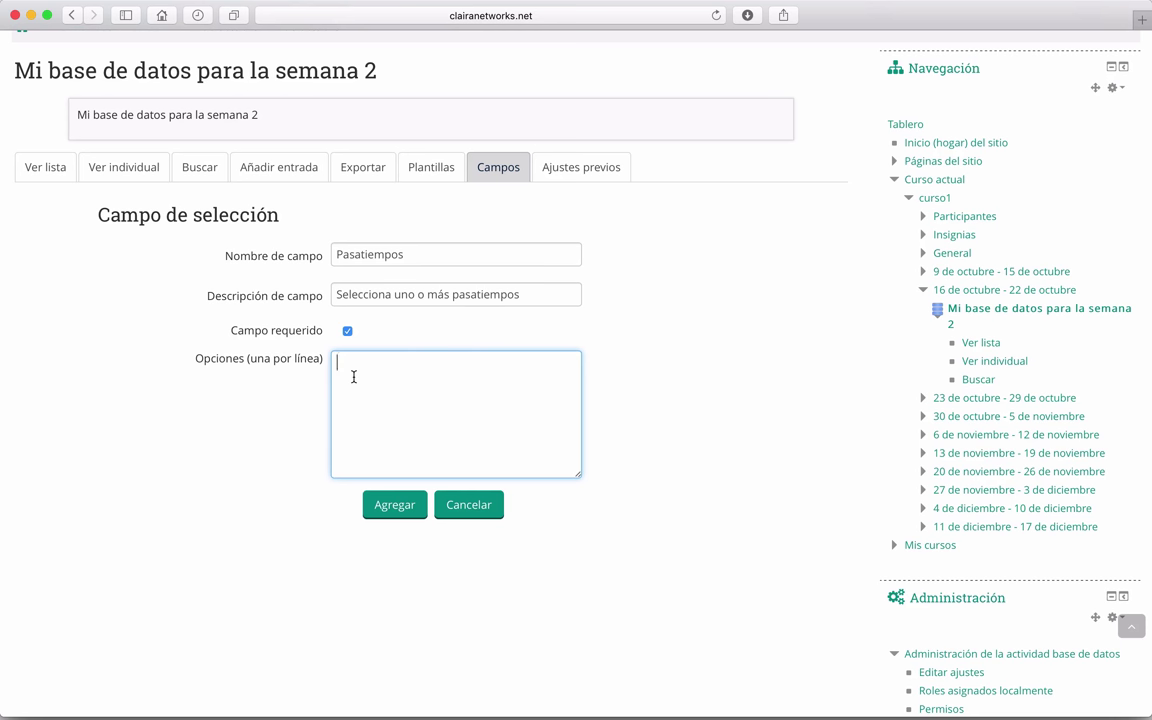
pyautogui.write('Ver la')
pyautogui.write('avegar por internet ')
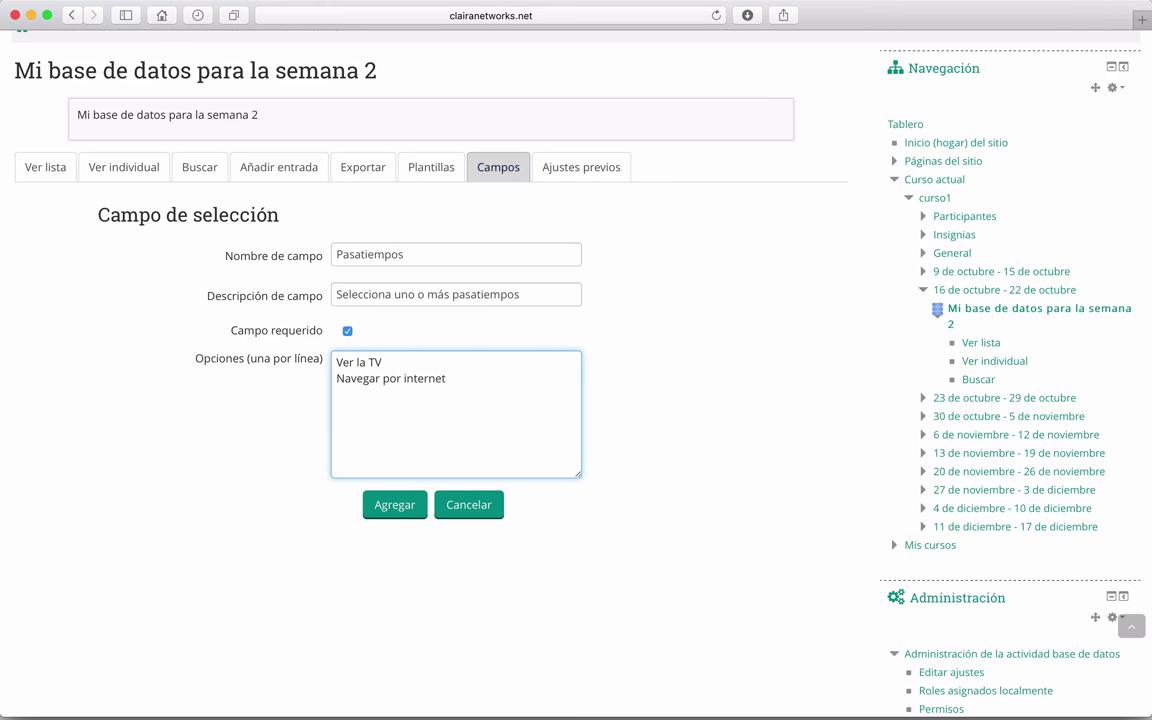
pyautogui.write('Visitar el canal de Clairan')
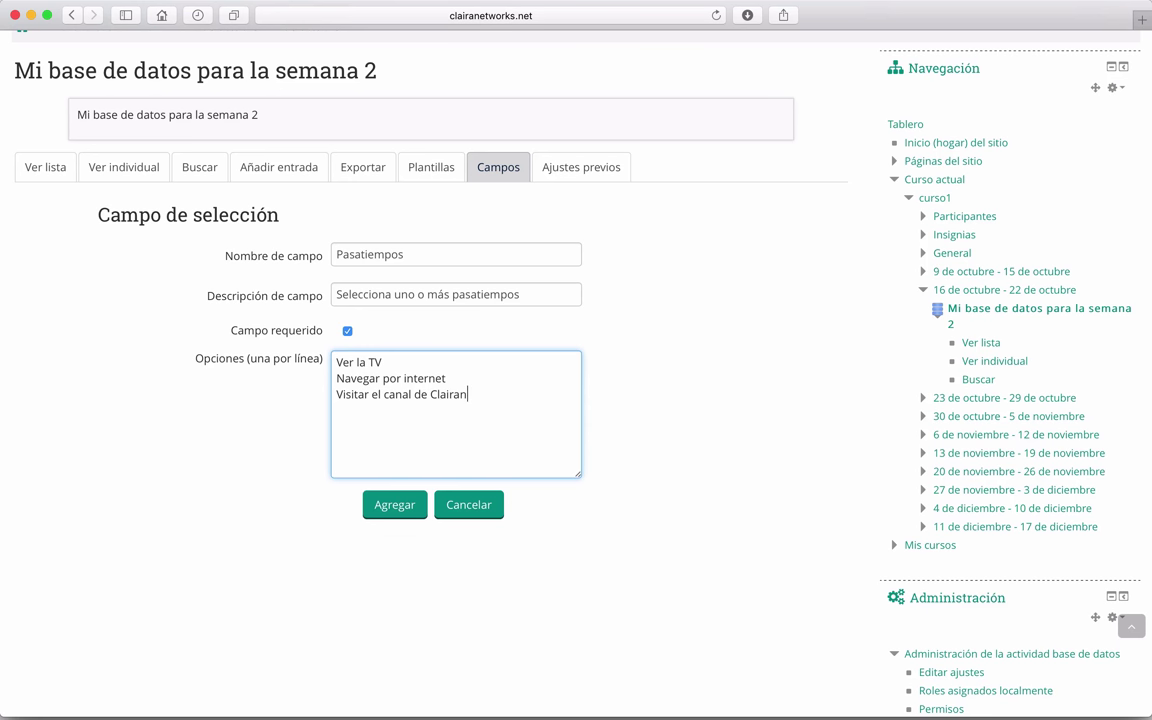
pyautogui.write('etworks')
pyautogui.press('Return')
pyautogui.write('Otro')
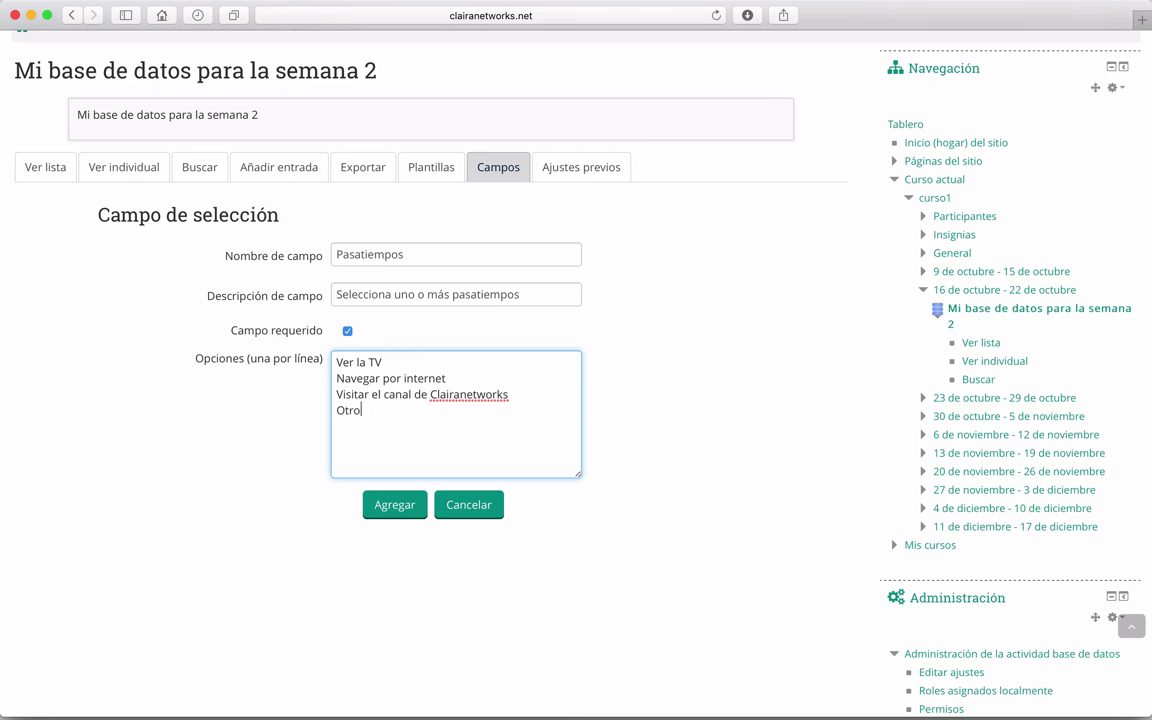
pyautogui.click(371, 512)
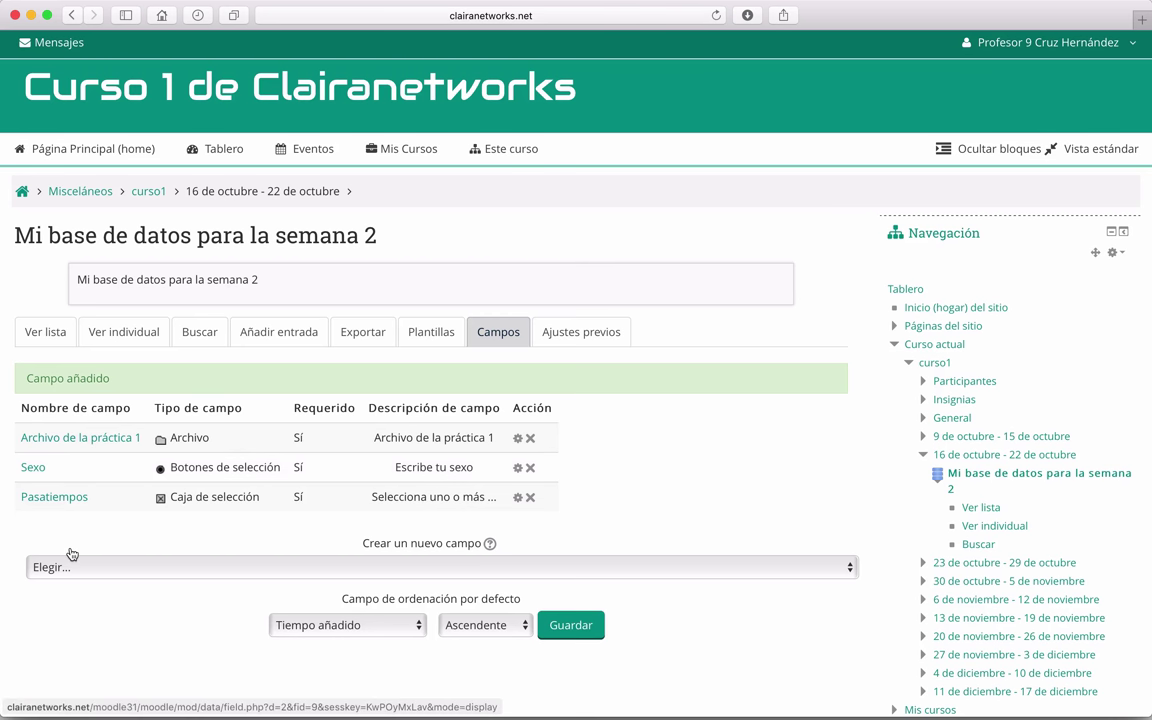
# Step: Create an image field with name and description 'Imagen del día'
pyautogui.click(487, 566)
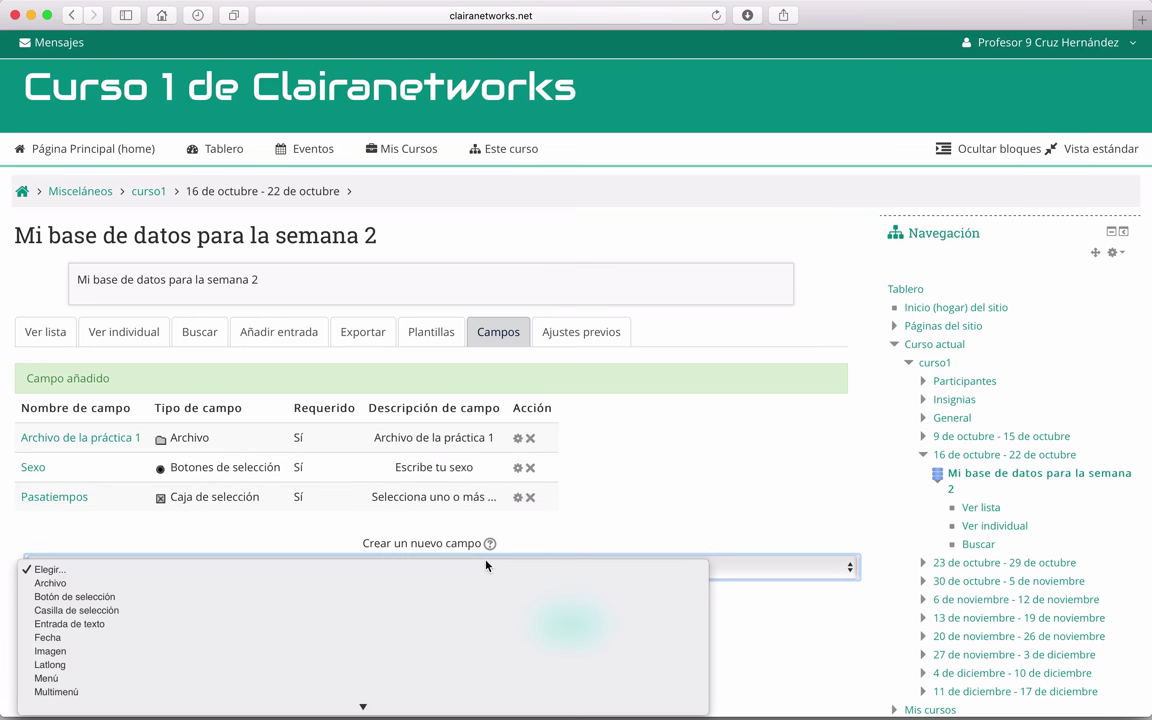
pyautogui.click(97, 626)
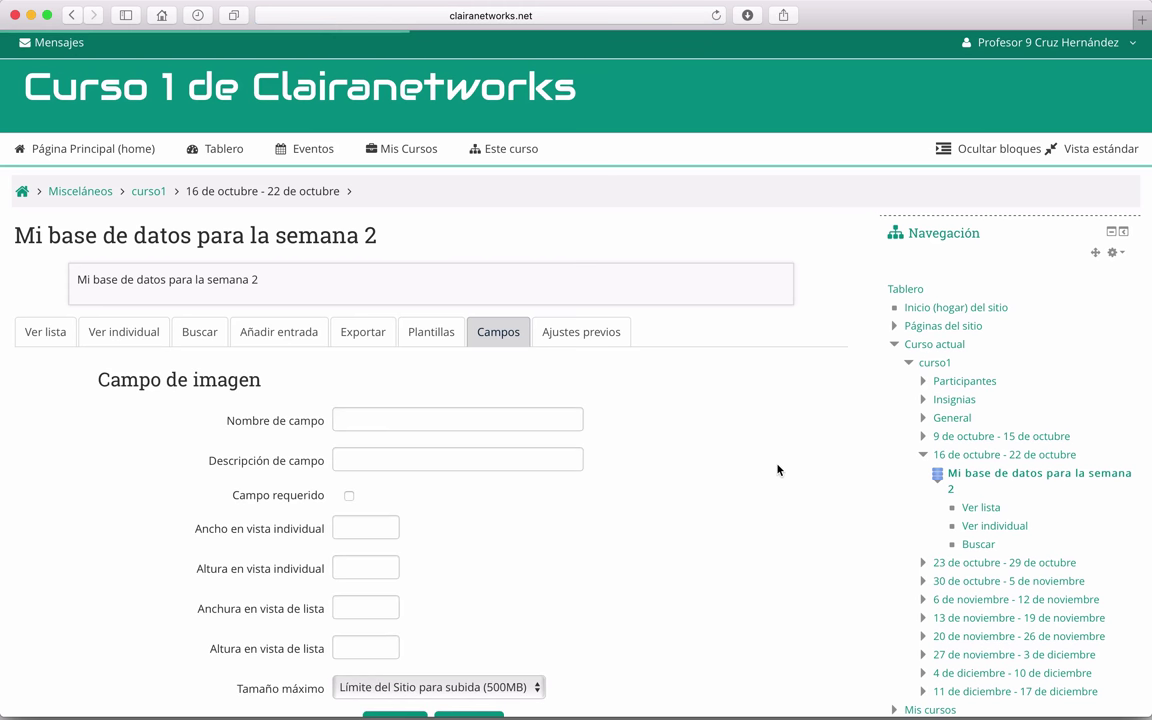
pyautogui.scroll(-4, 777, 469)
pyautogui.click(381, 215)
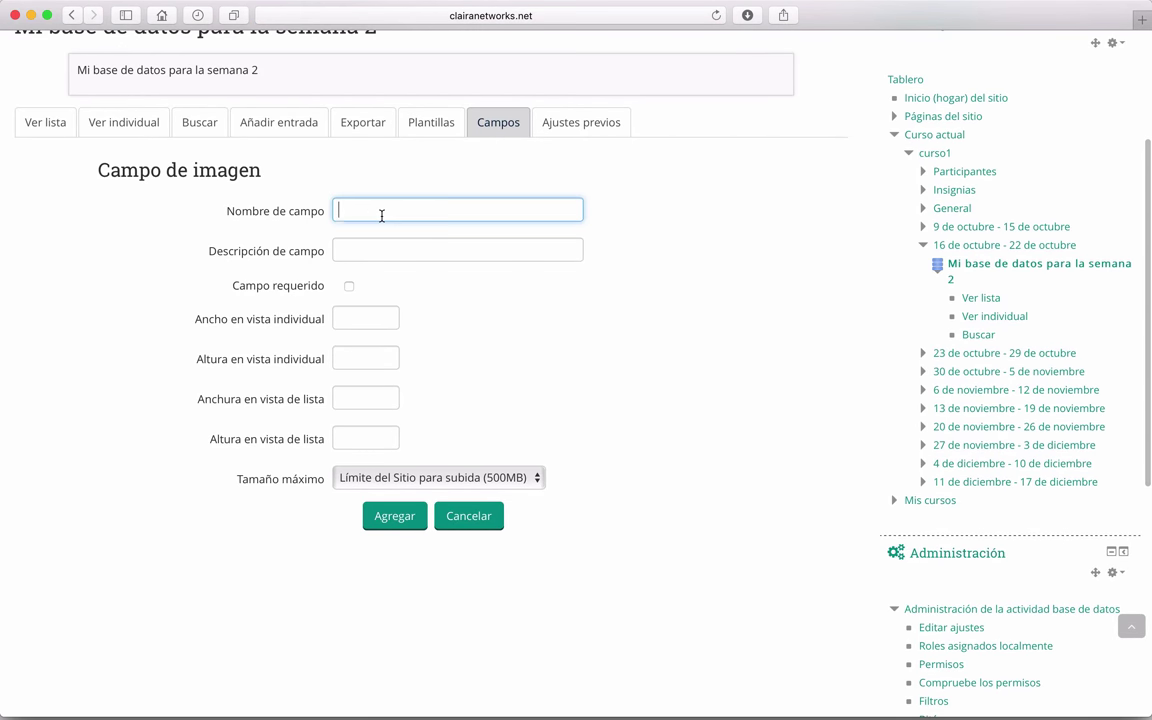
pyautogui.write('Image')
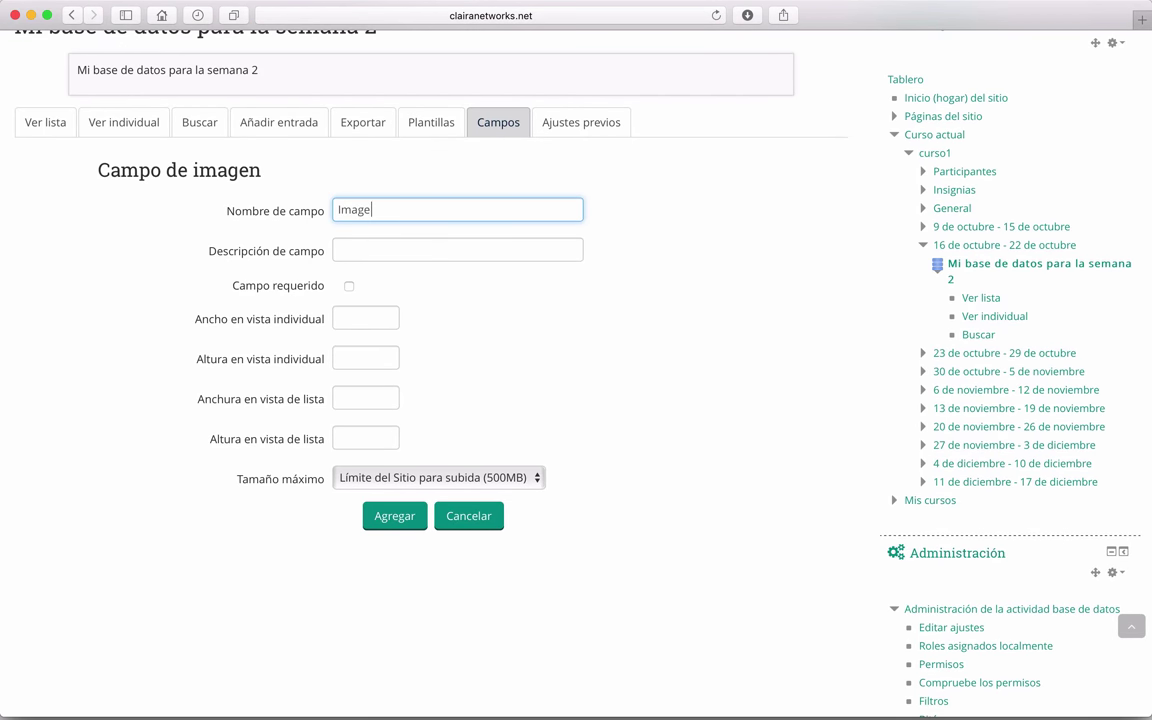
pyautogui.write('n de ')
pyautogui.write(' día')
pyautogui.moveTo(419, 212); pyautogui.dragTo(338, 212)
pyautogui.press('super+c')
pyautogui.click(357, 242)
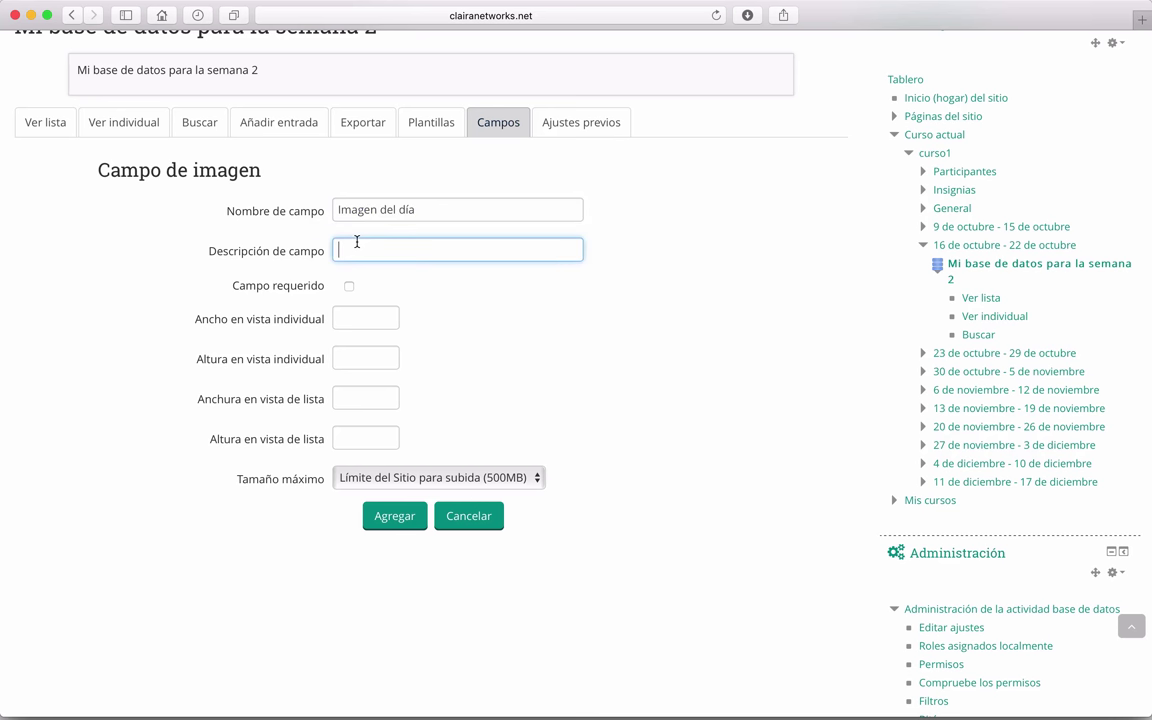
pyautogui.press('super+v')
pyautogui.scroll(-1, 236, 290)
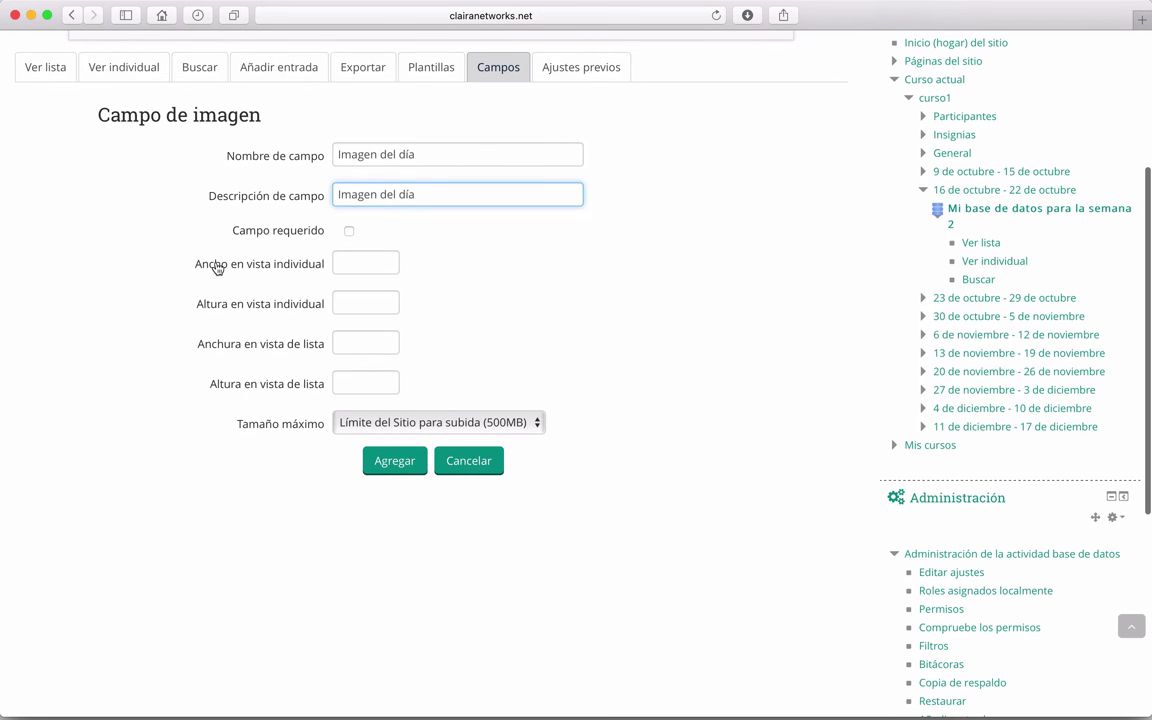
pyautogui.scroll(-1, 244, 257)
# Step: Set single-view size 450×300 and list-view size 100×100 for the image
pyautogui.click(357, 238)
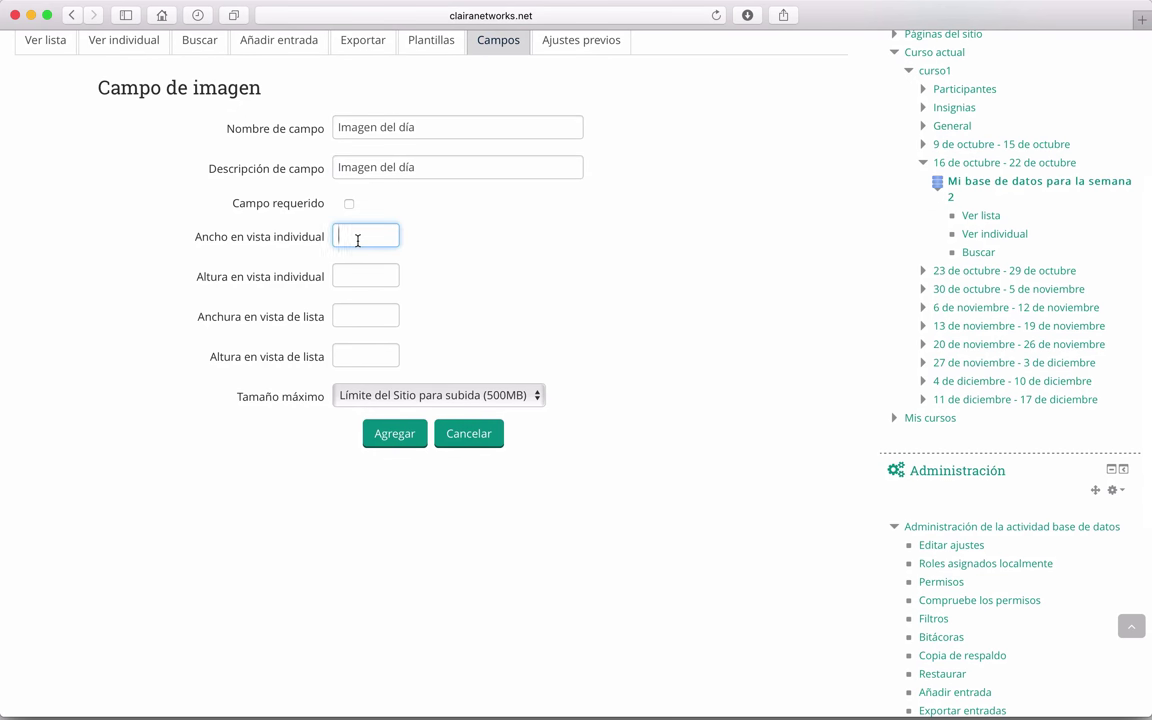
pyautogui.scroll(3, 340, 280)
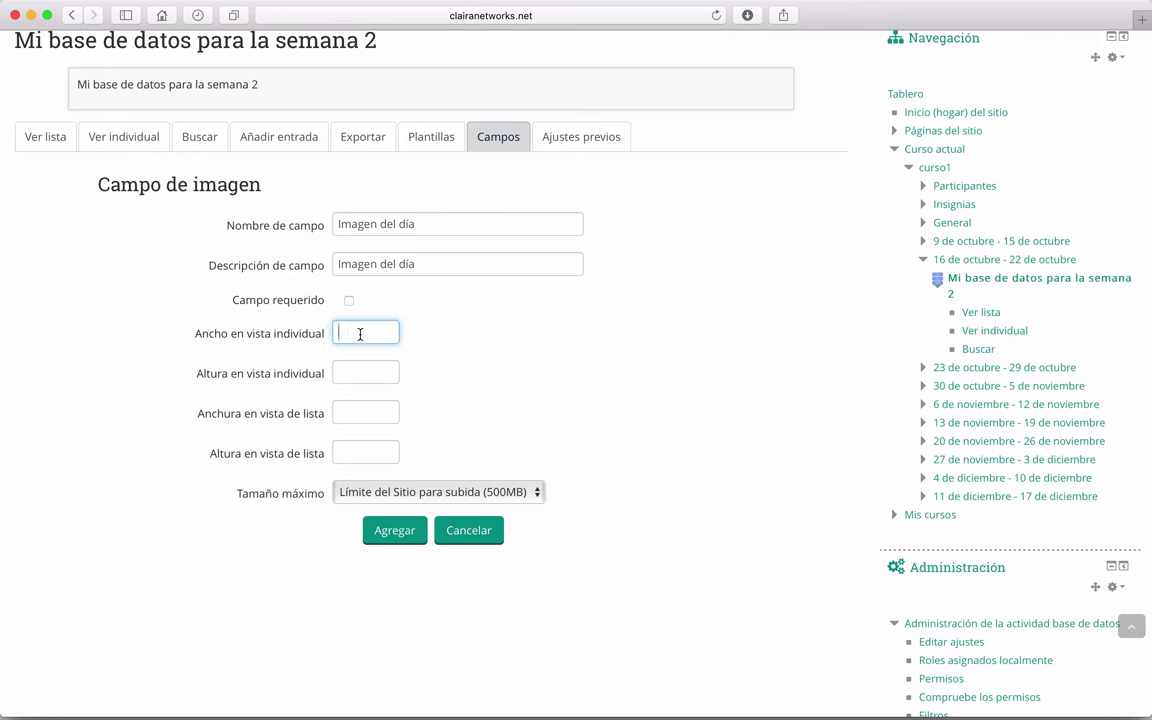
pyautogui.write('450')
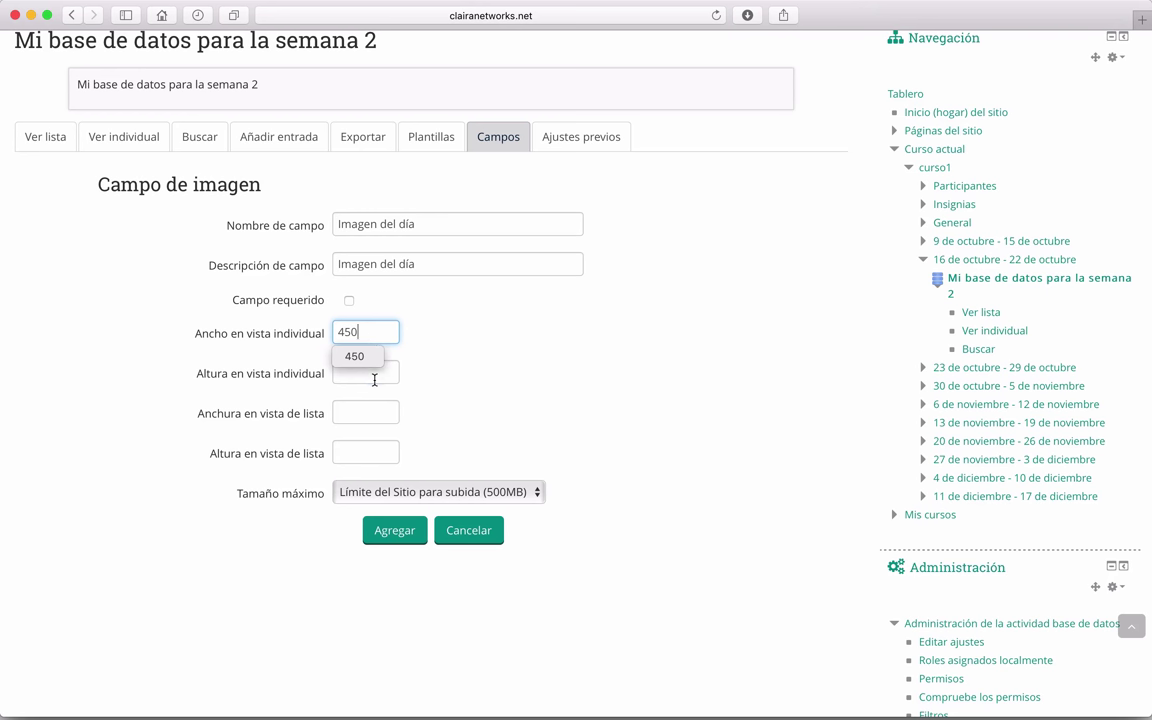
pyautogui.click(374, 375)
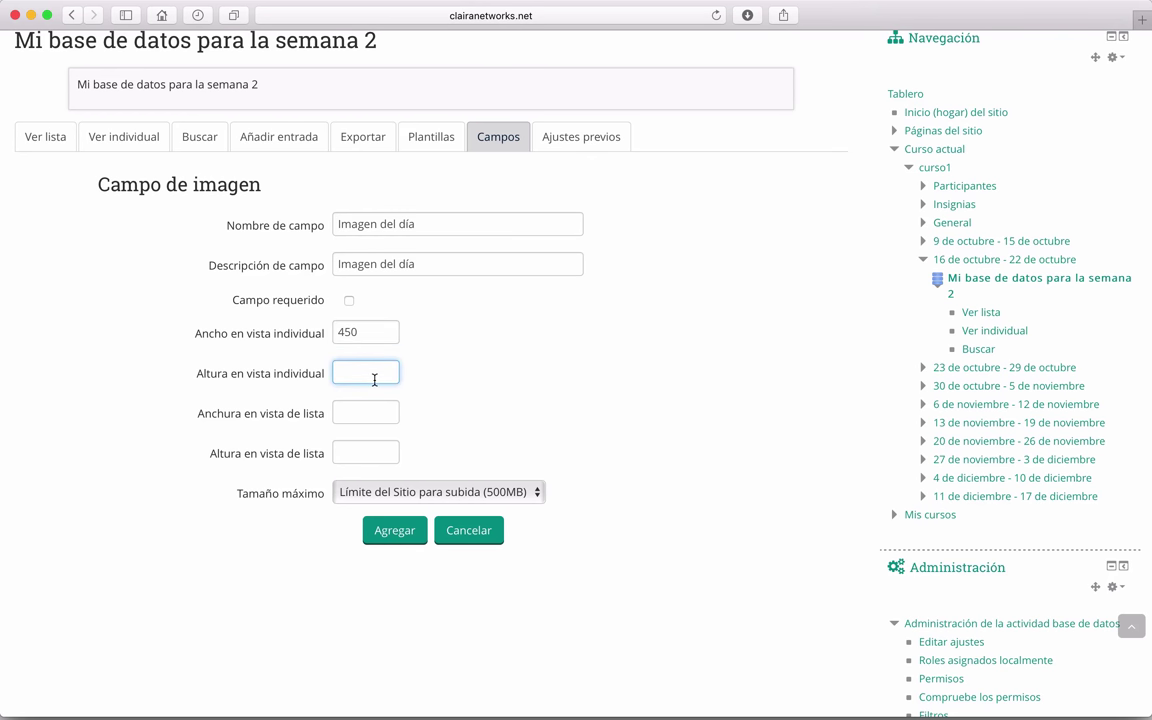
pyautogui.write('300')
pyautogui.click(373, 415)
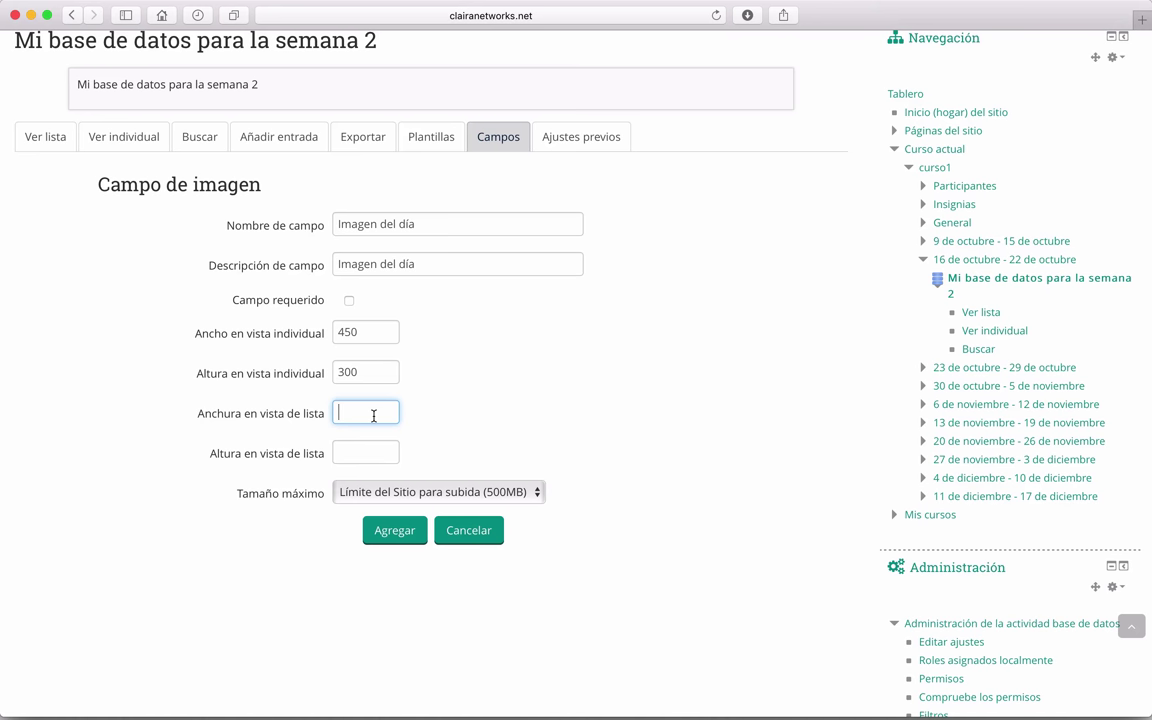
pyautogui.click(388, 450)
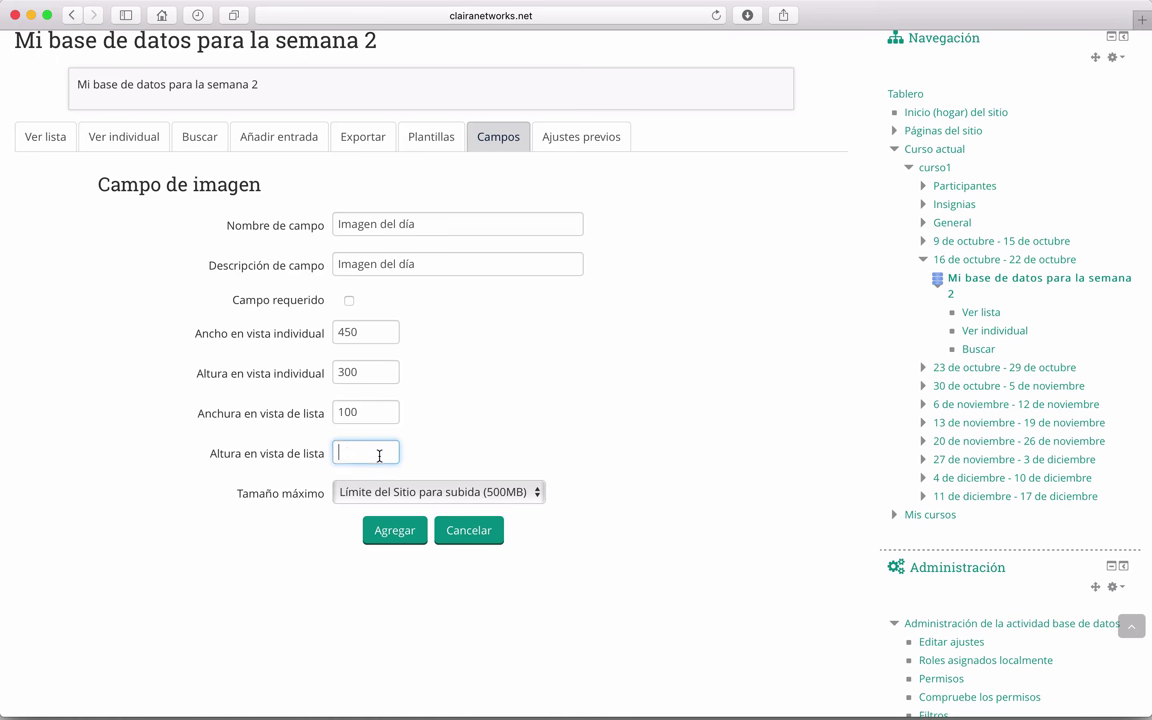
pyautogui.write('100')
pyautogui.click(555, 415)
pyautogui.scroll(-1, 555, 415)
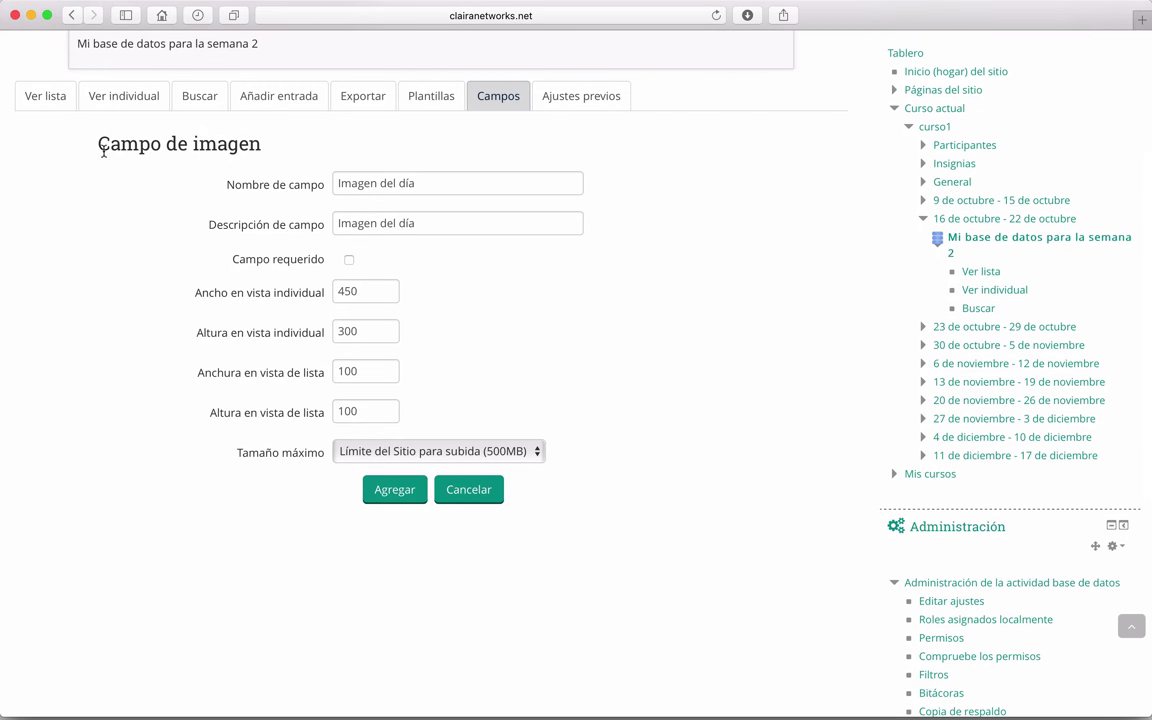
pyautogui.scroll(1, 309, 173)
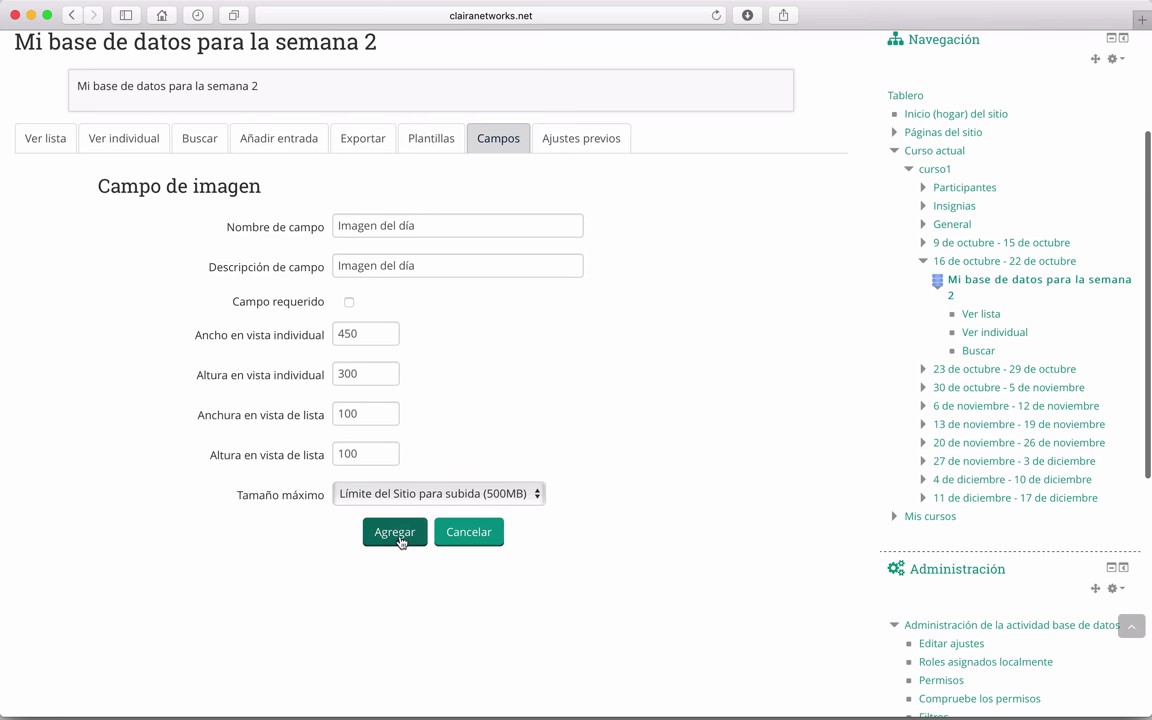
# Step: Set the maximum image size to 5MB and add the image field
pyautogui.click(463, 497)
pyautogui.click(380, 594)
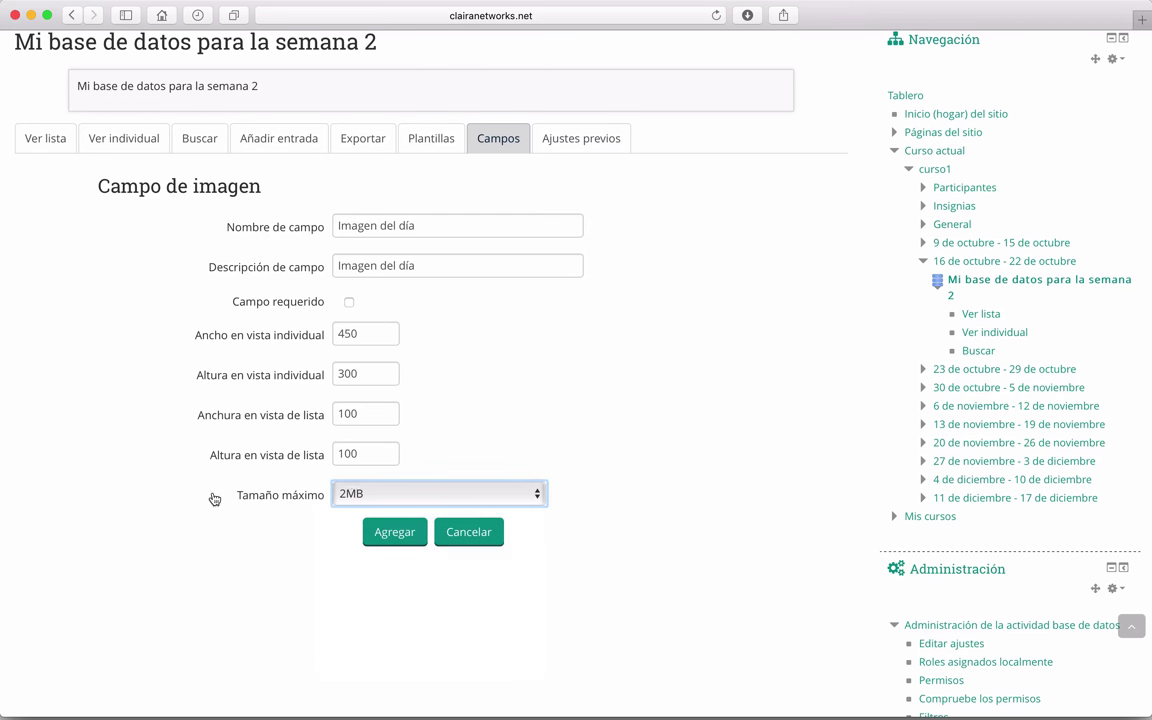
pyautogui.click(381, 494)
pyautogui.click(364, 483)
pyautogui.click(404, 537)
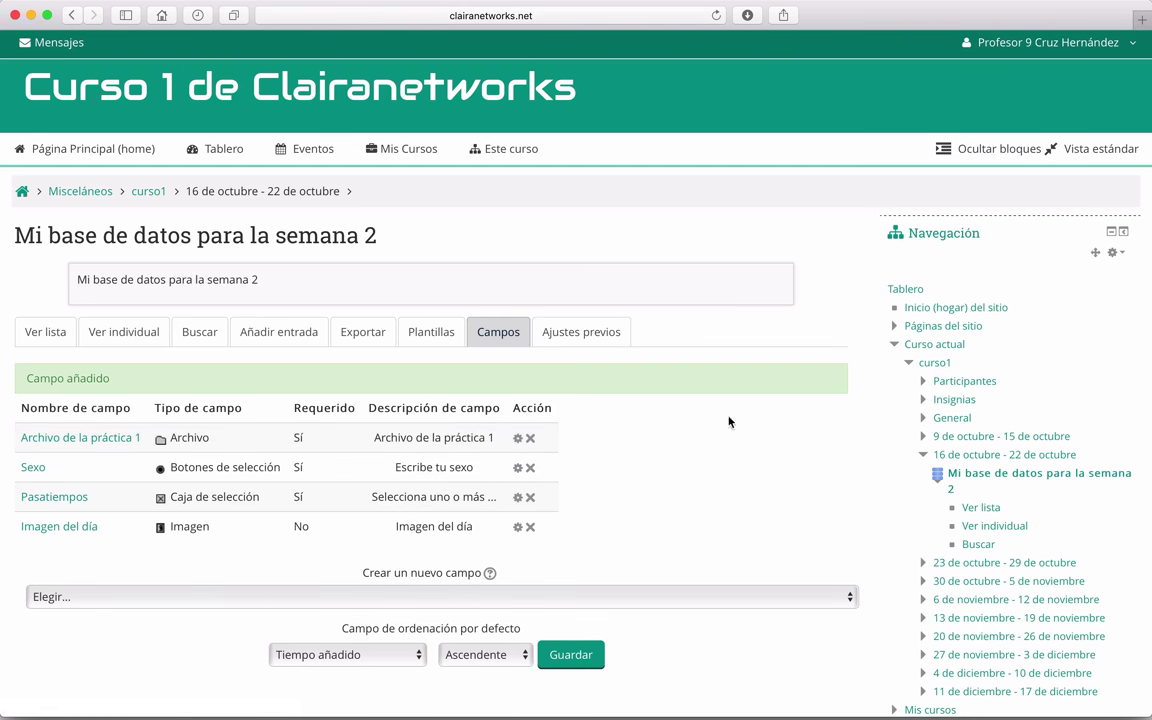
# Step: Start a new URL field from the Crear un nuevo campo list
pyautogui.scroll(-2, 740, 450)
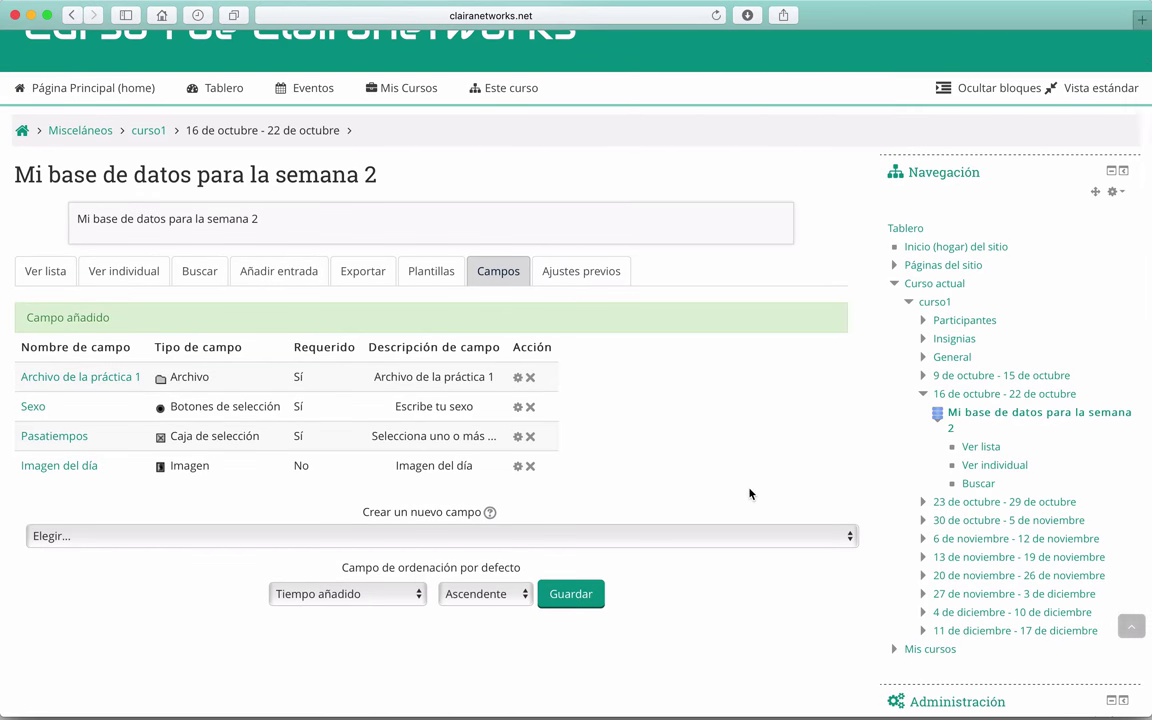
pyautogui.scroll(-4, 750, 493)
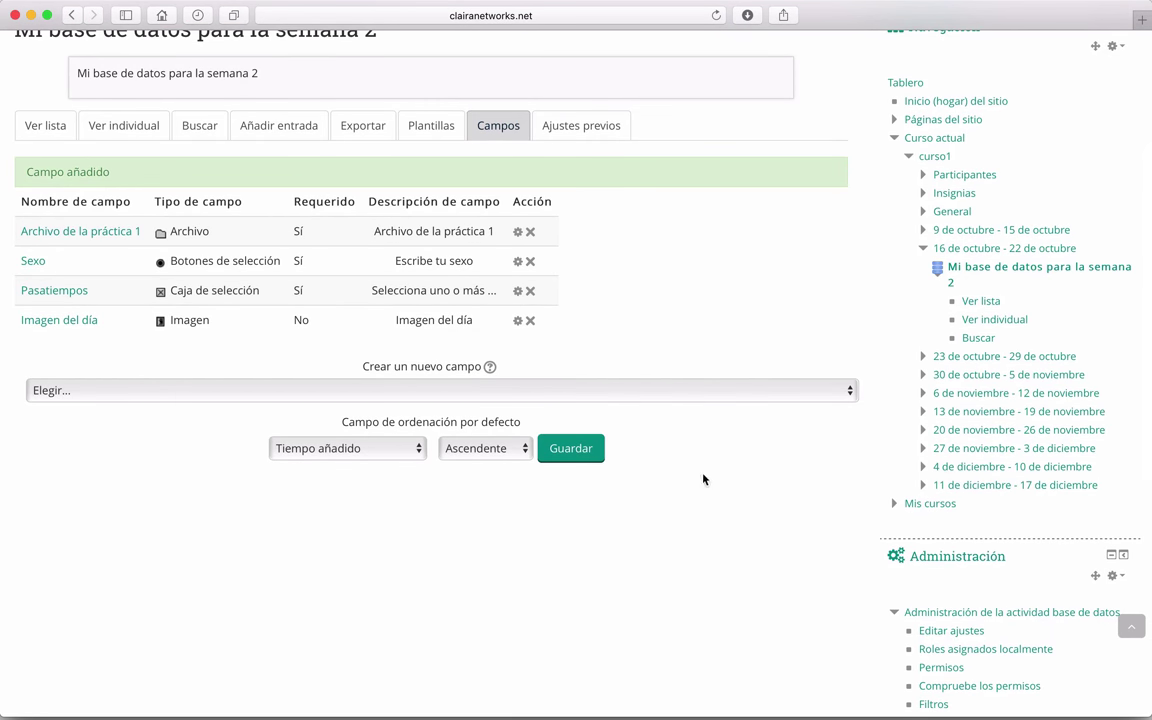
pyautogui.click(512, 391)
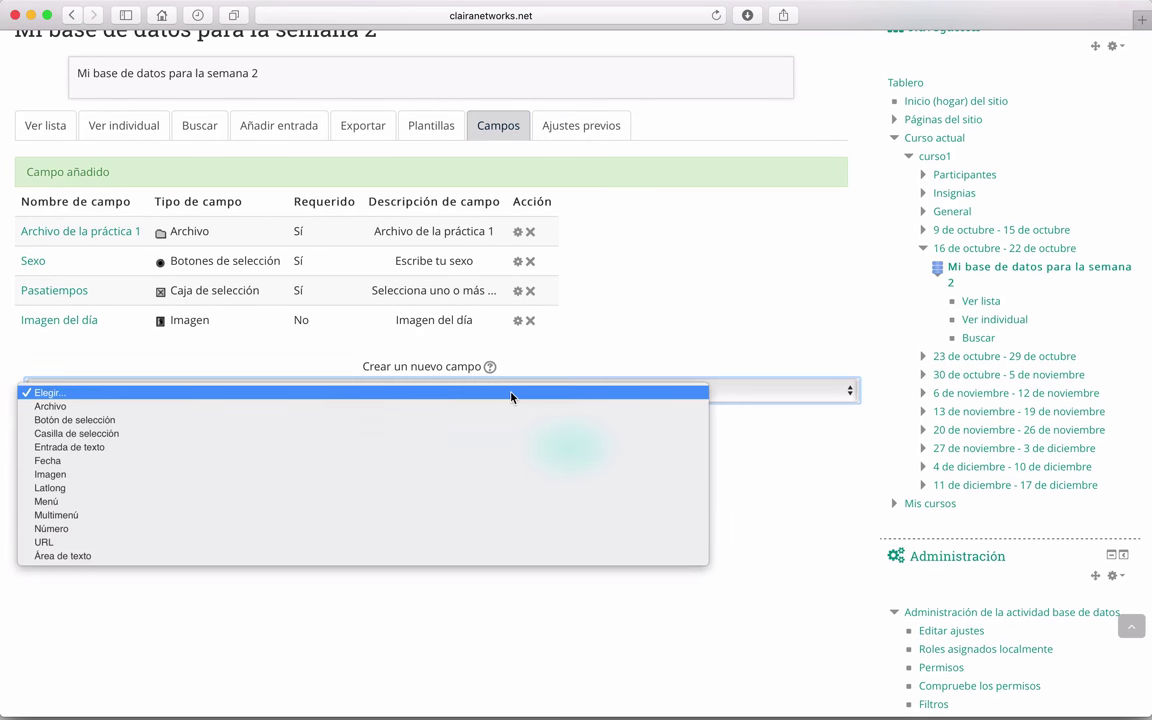
pyautogui.click(71, 545)
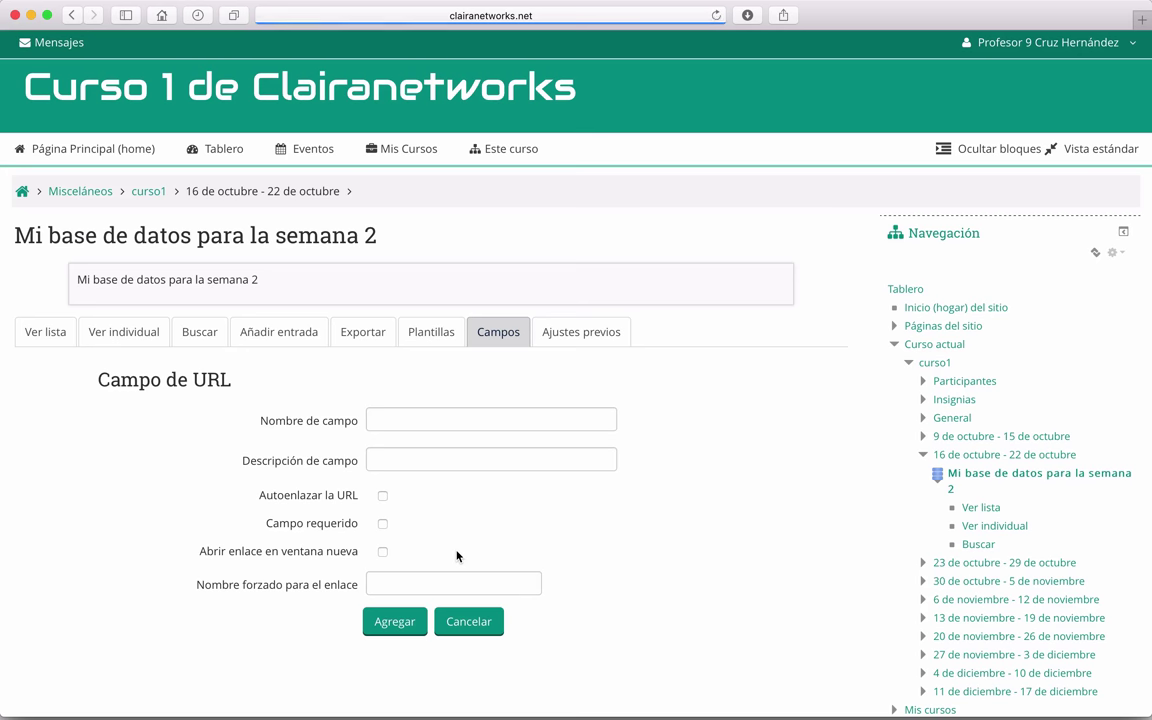
pyautogui.scroll(-3, 283, 398)
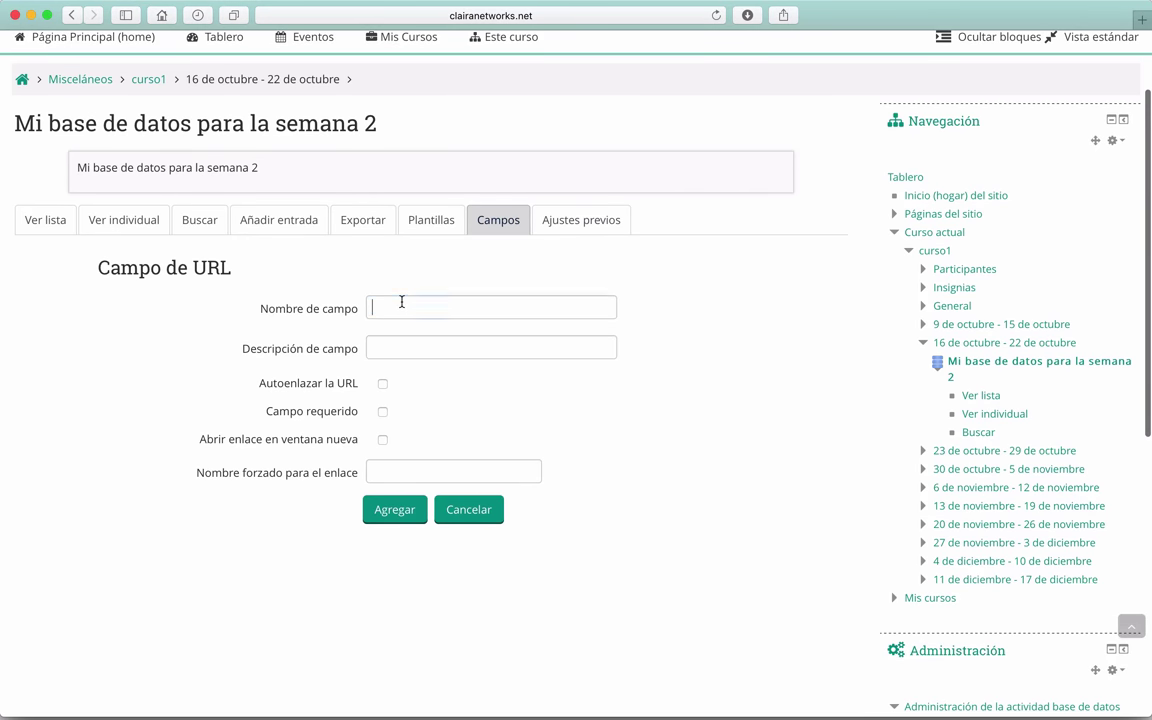
# Step: Name the URL field 'Sitios de Interés' and use the same text as its description
pyautogui.click(401, 301)
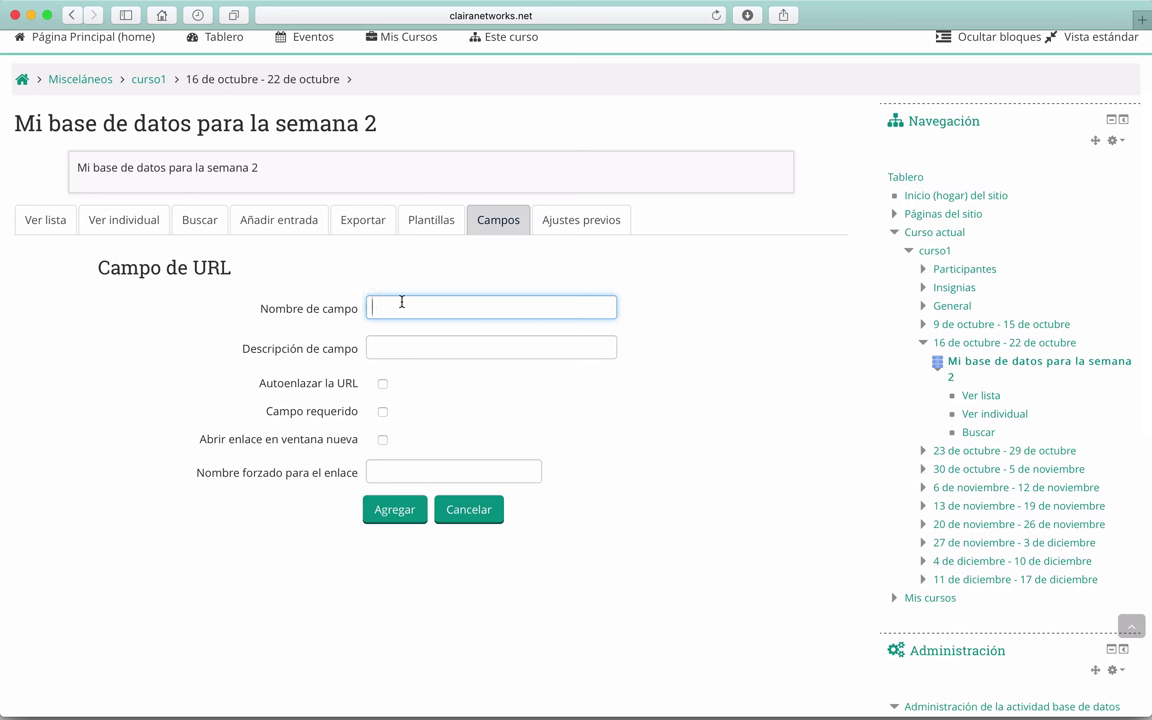
pyautogui.write('Sitio')
pyautogui.write('s de Interes')
pyautogui.press('BackSpace')
pyautogui.press('BackSpace')
pyautogui.write('és')
pyautogui.tripleClick(400, 310)
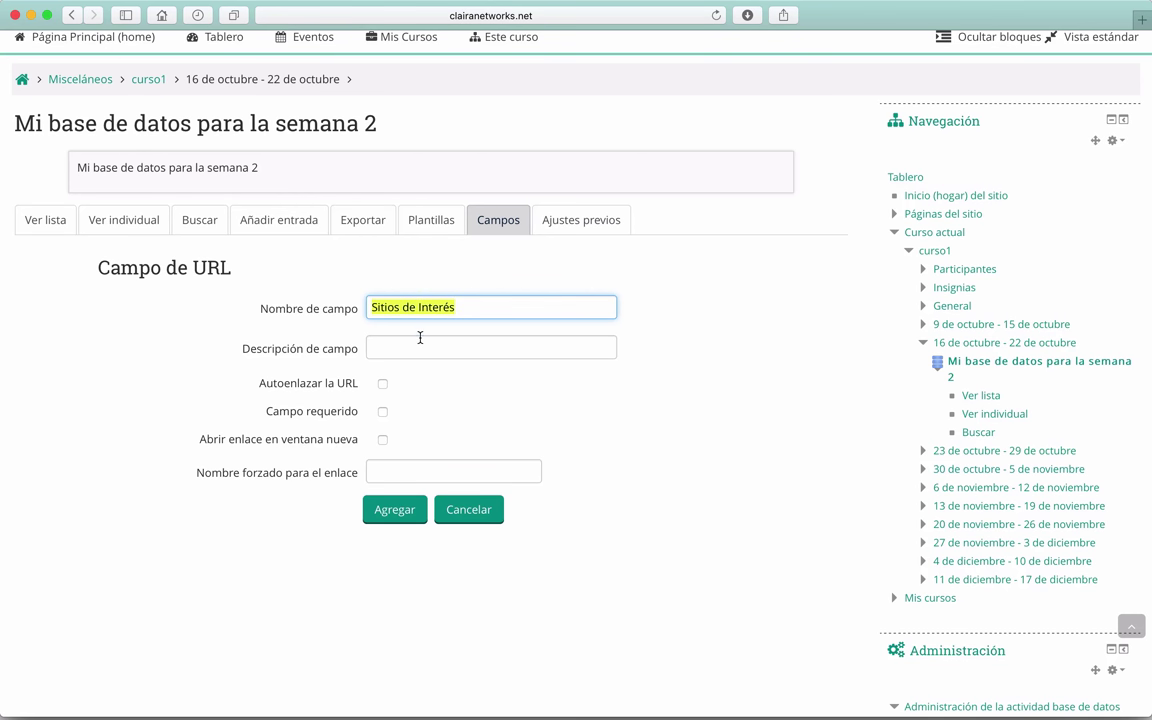
pyautogui.press('super+c')
pyautogui.click(420, 340)
pyautogui.press('super+v')
# Step: Enable auto-linking and opening in a new window, then add the URL field
pyautogui.scroll(-2, 252, 330)
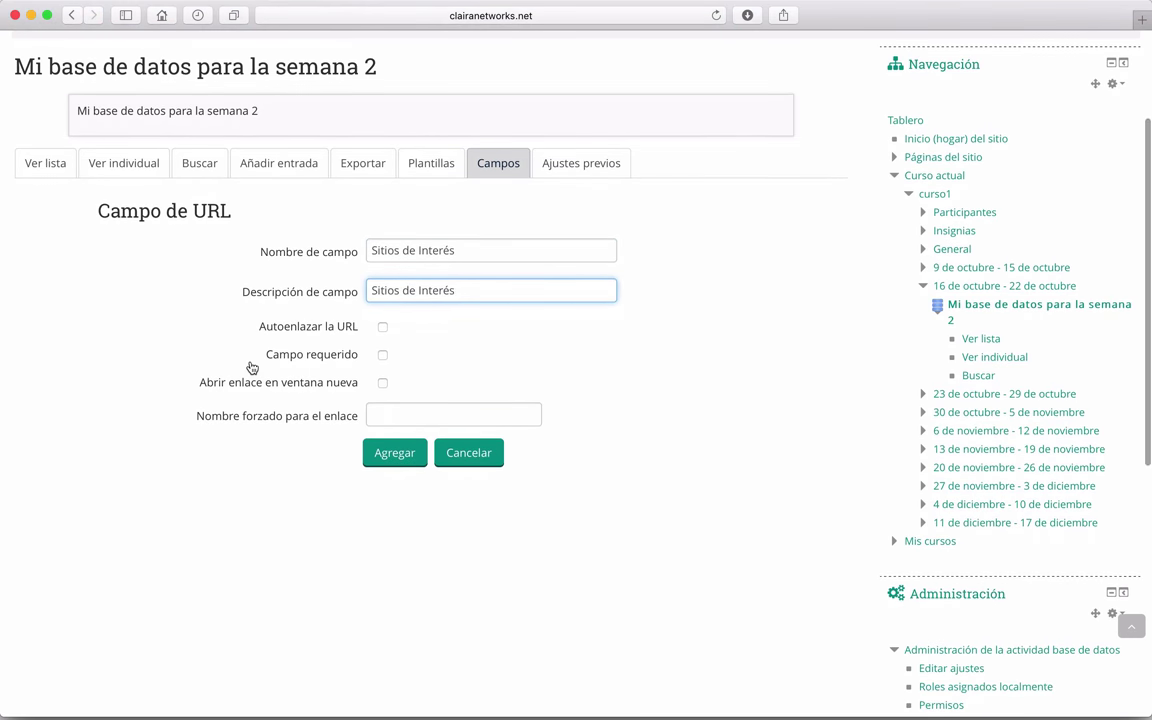
pyautogui.scroll(-2, 252, 368)
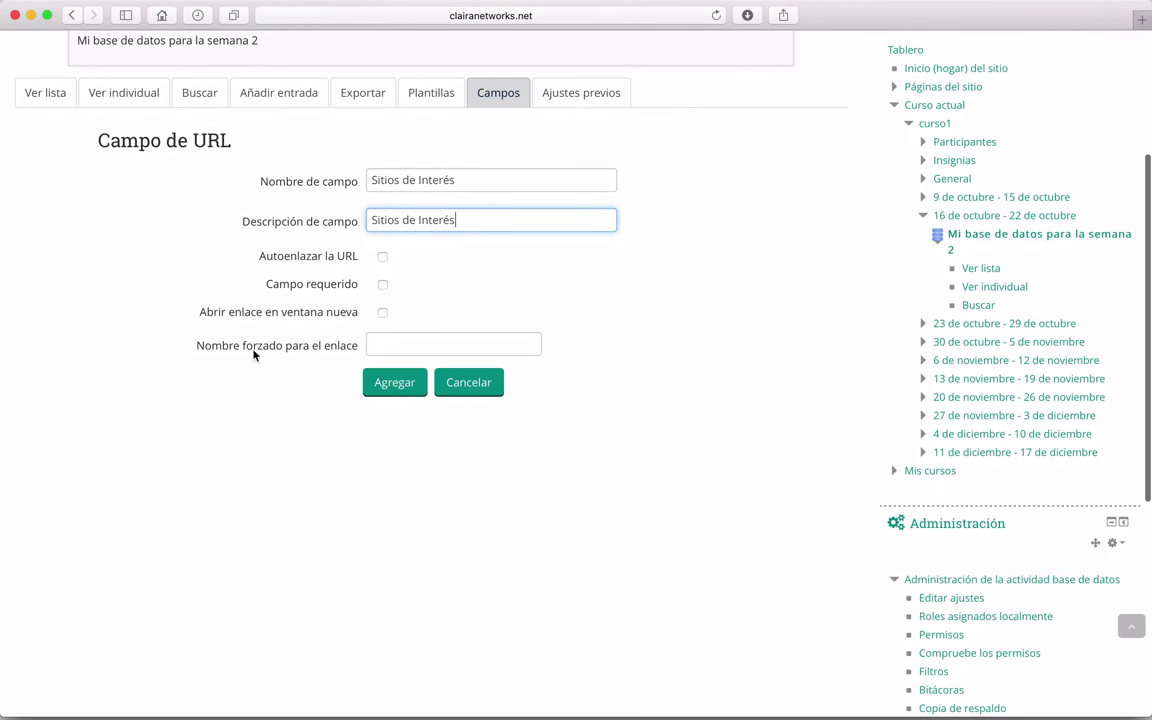
pyautogui.click(382, 259)
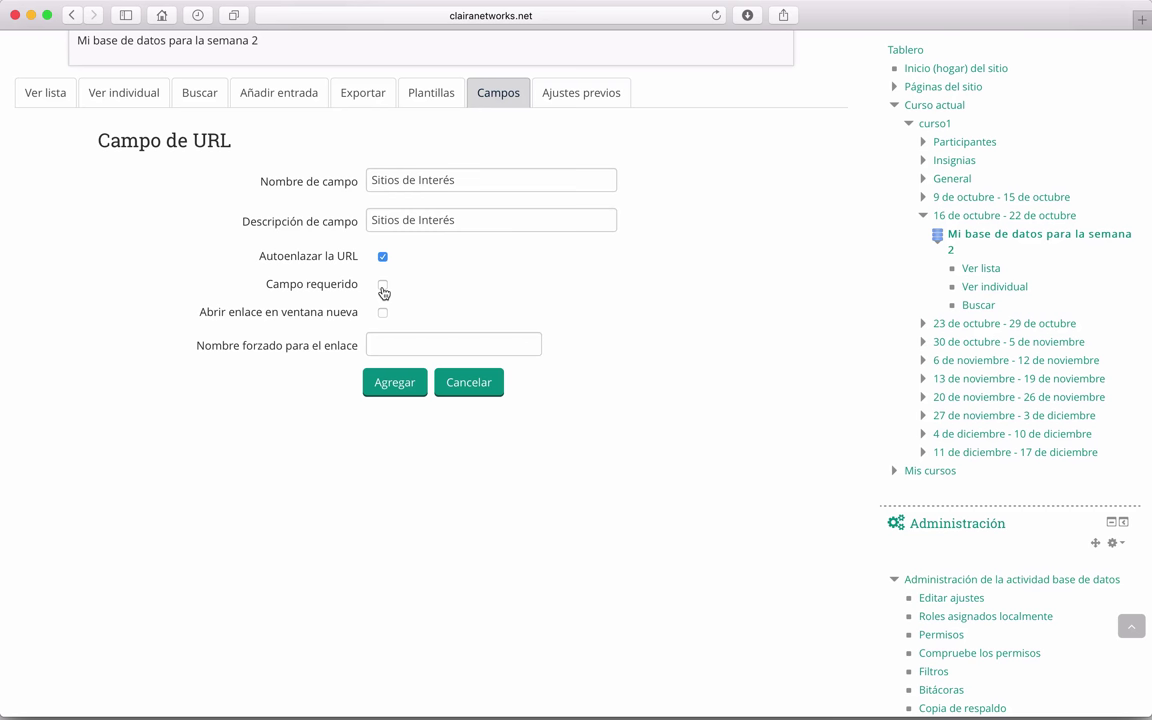
pyautogui.scroll(-2, 226, 288)
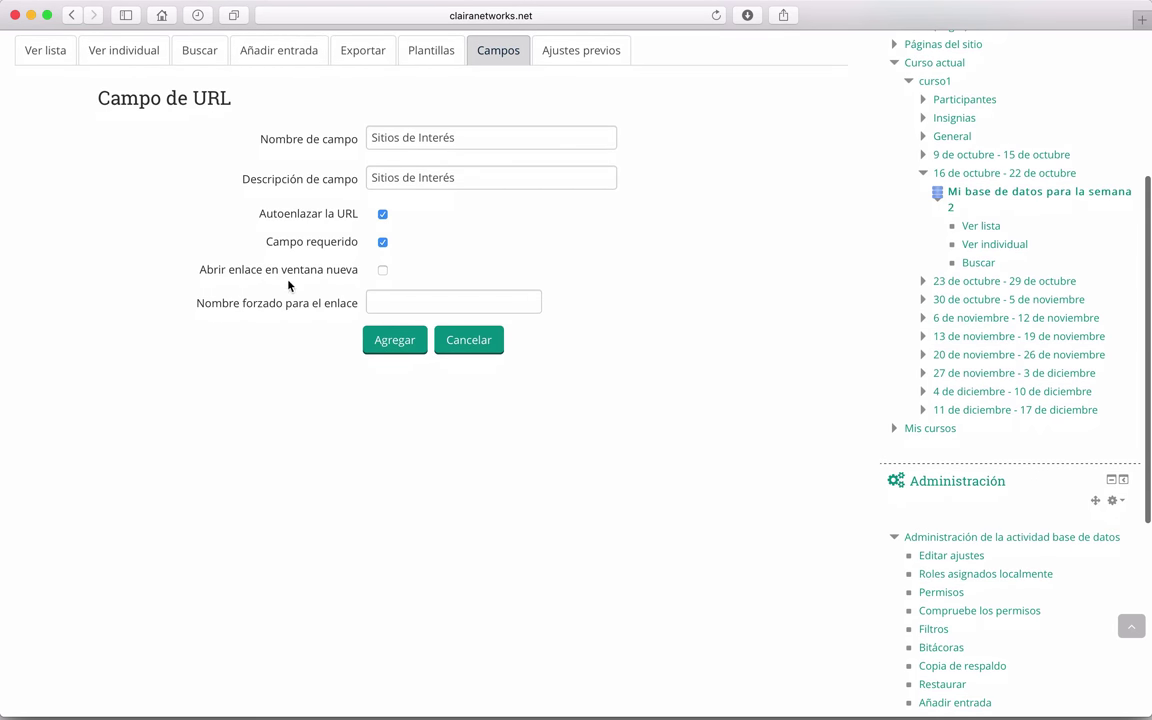
pyautogui.click(382, 270)
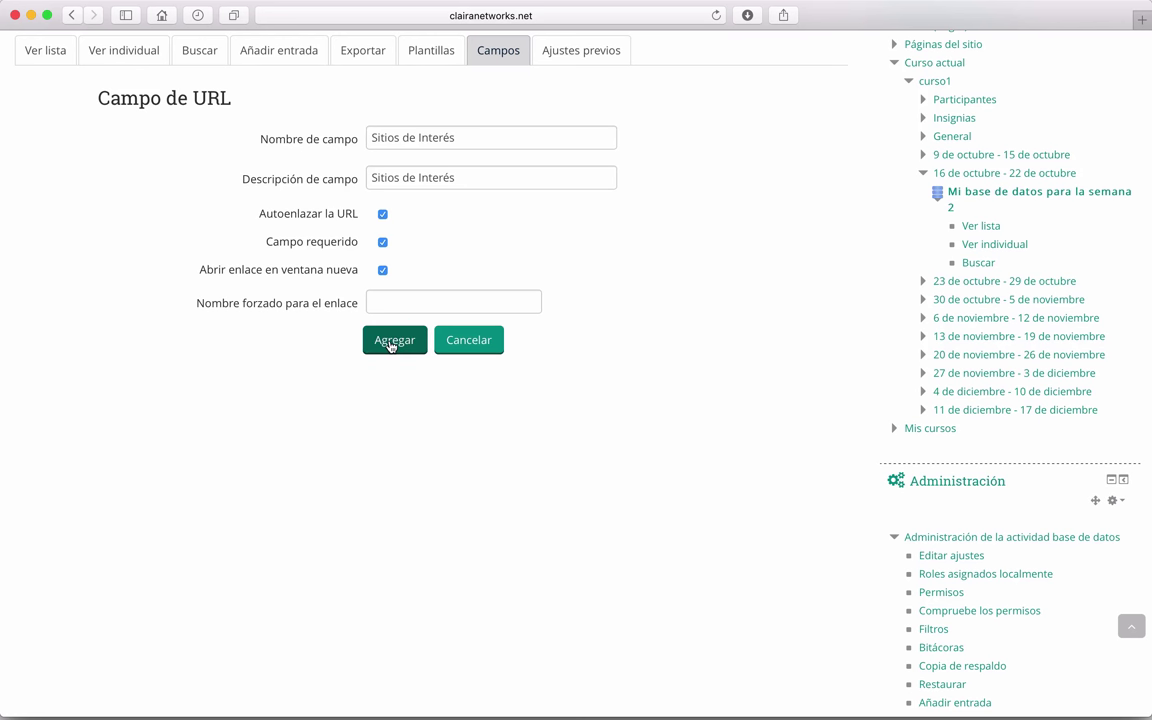
pyautogui.click(390, 341)
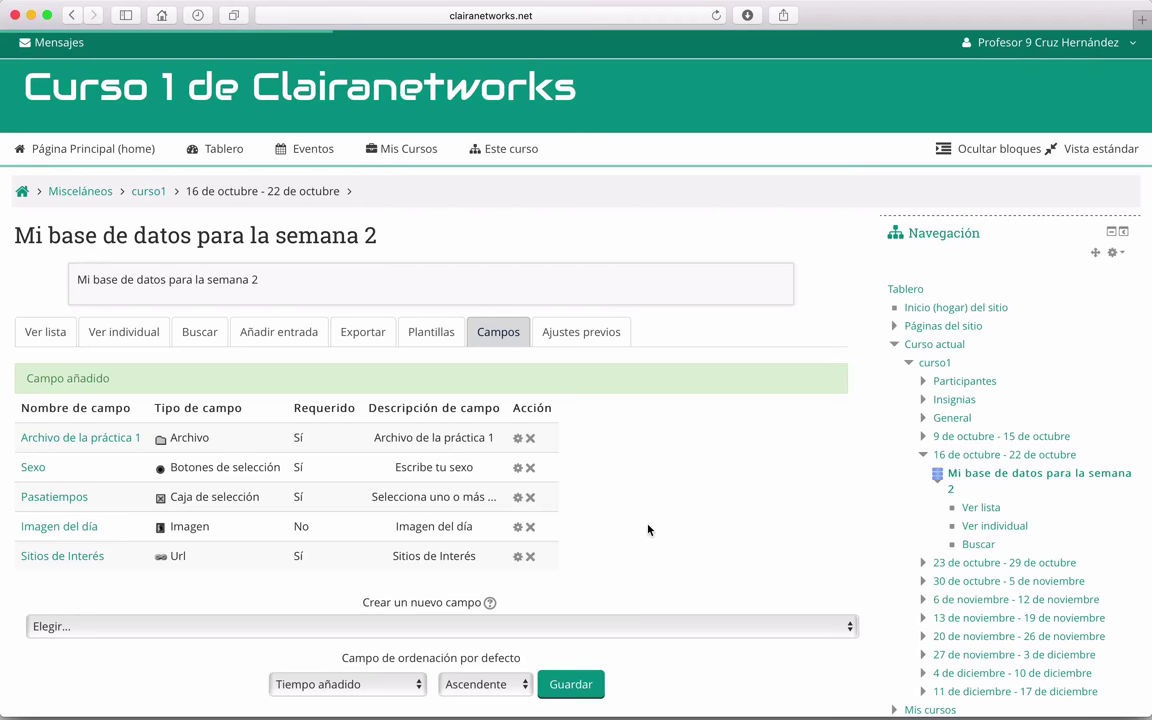
# Step: Start a new Menú field from the Crear un nuevo campo list
pyautogui.scroll(-2, 648, 530)
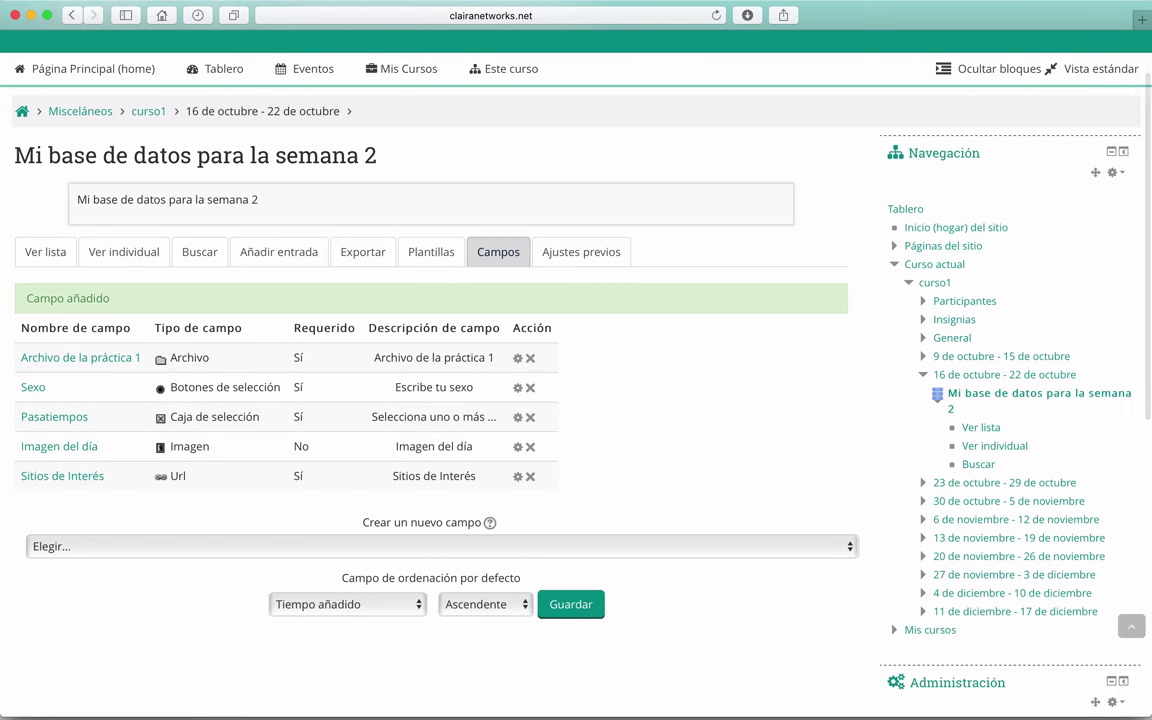
pyautogui.scroll(-2, 752, 440)
pyautogui.click(499, 462)
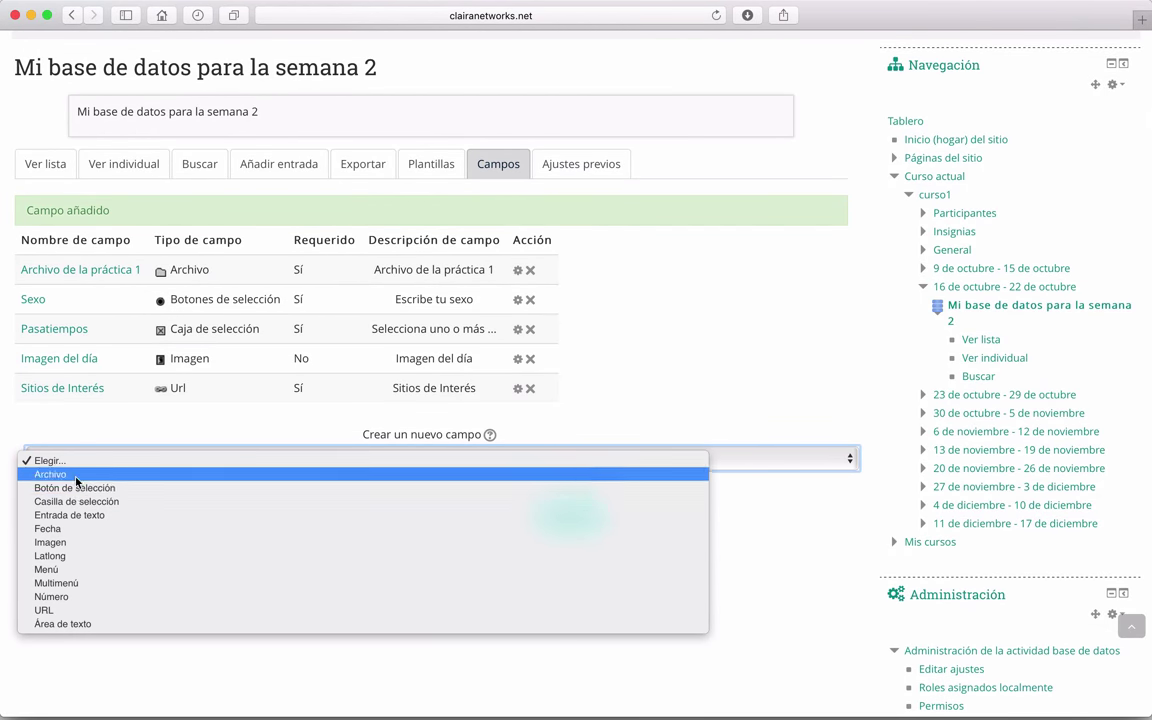
pyautogui.click(53, 570)
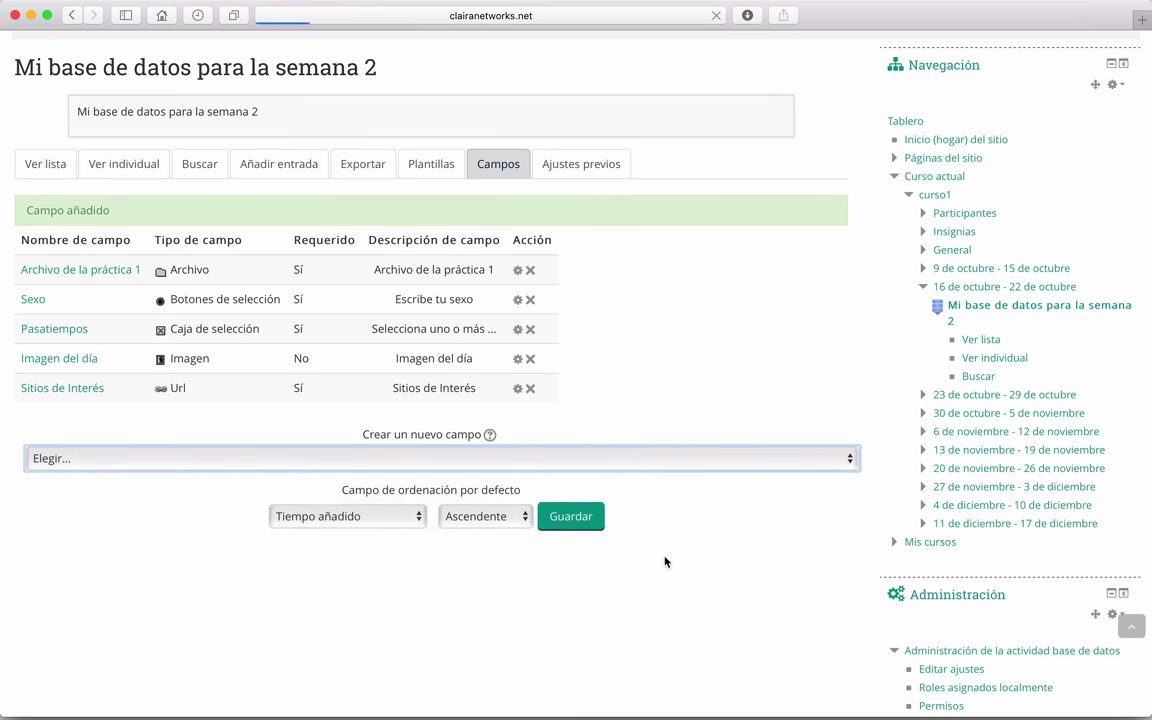
pyautogui.scroll(-1, 665, 562)
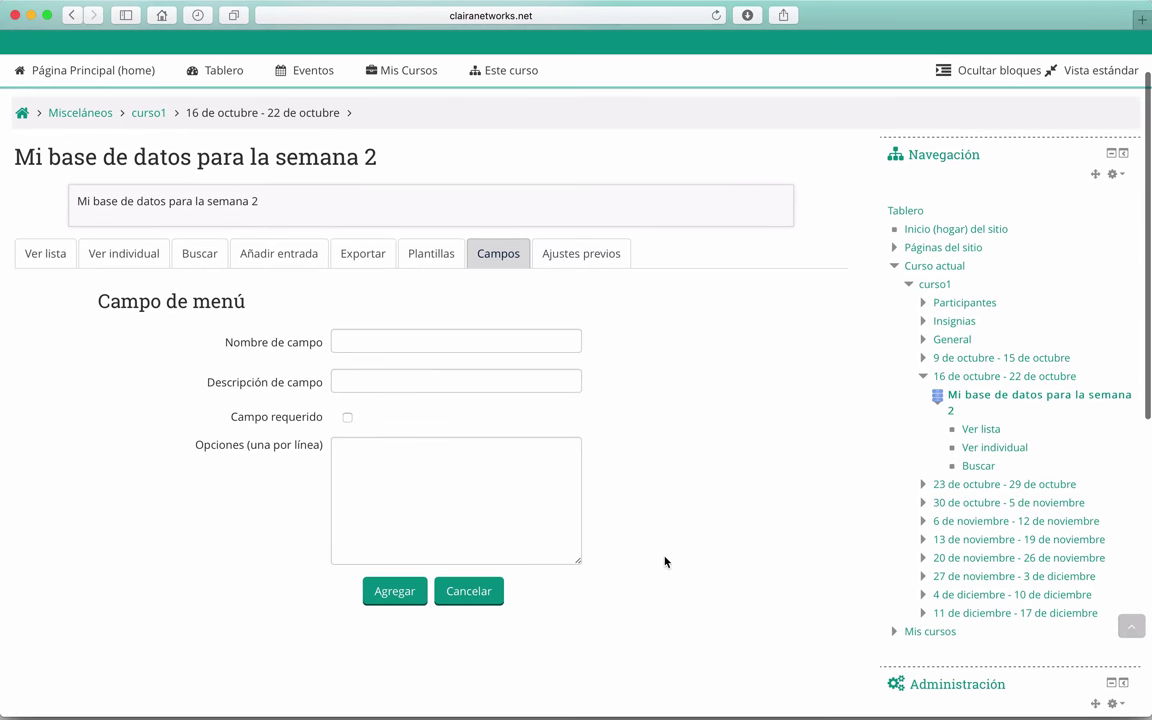
# Step: Name the field 'Campo Menú' and describe it as 'Campo de tipo Menú'
pyautogui.click(378, 338)
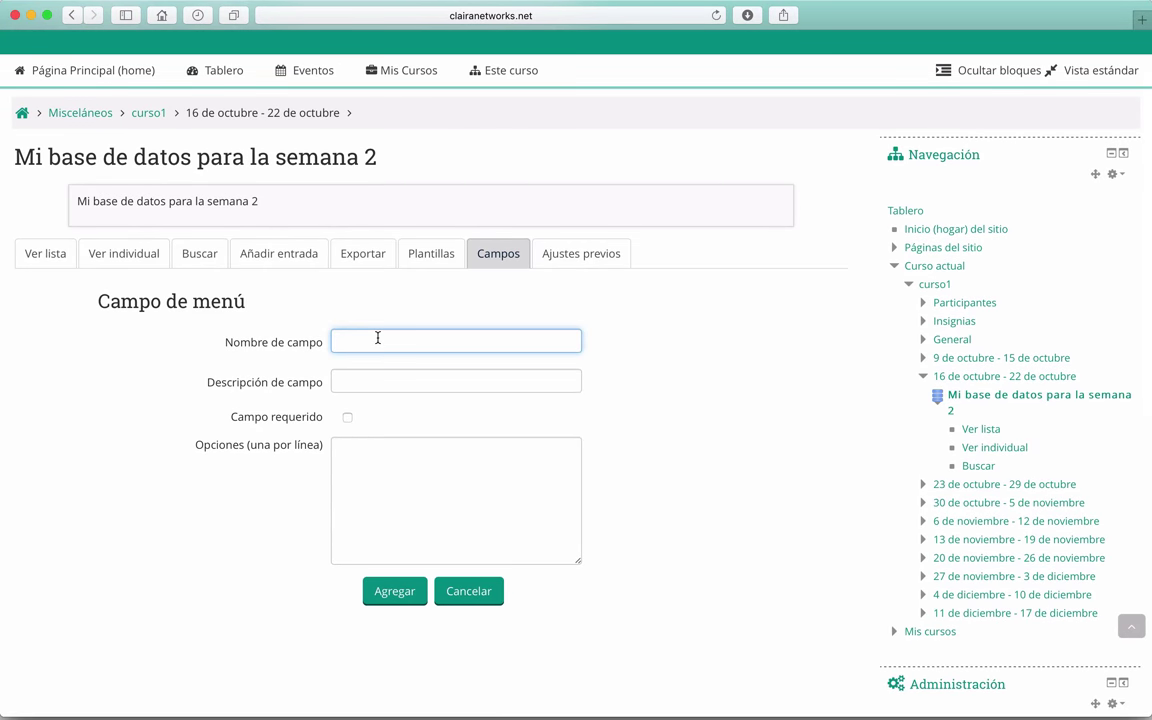
pyautogui.write('M')
pyautogui.write('Camp')
pyautogui.press('BackSpace')
pyautogui.press('BackSpace')
pyautogui.moveTo(420, 340); pyautogui.dragTo(278, 334)
pyautogui.click(352, 383)
pyautogui.press('super+v')
pyautogui.click(380, 381)
pyautogui.write('de ')
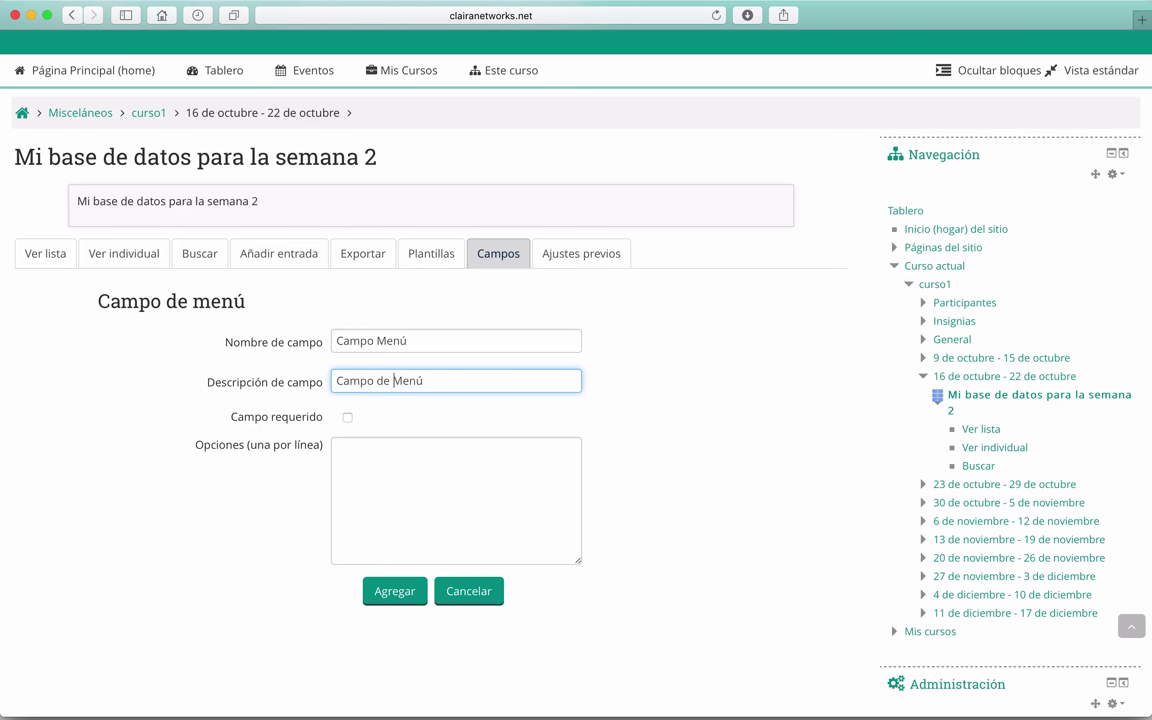
pyautogui.write('tipo')
pyautogui.scroll(-3, 400, 420)
# Step: Enter the menu options Submenú 1 through Submenú 5, one per line
pyautogui.click(374, 333)
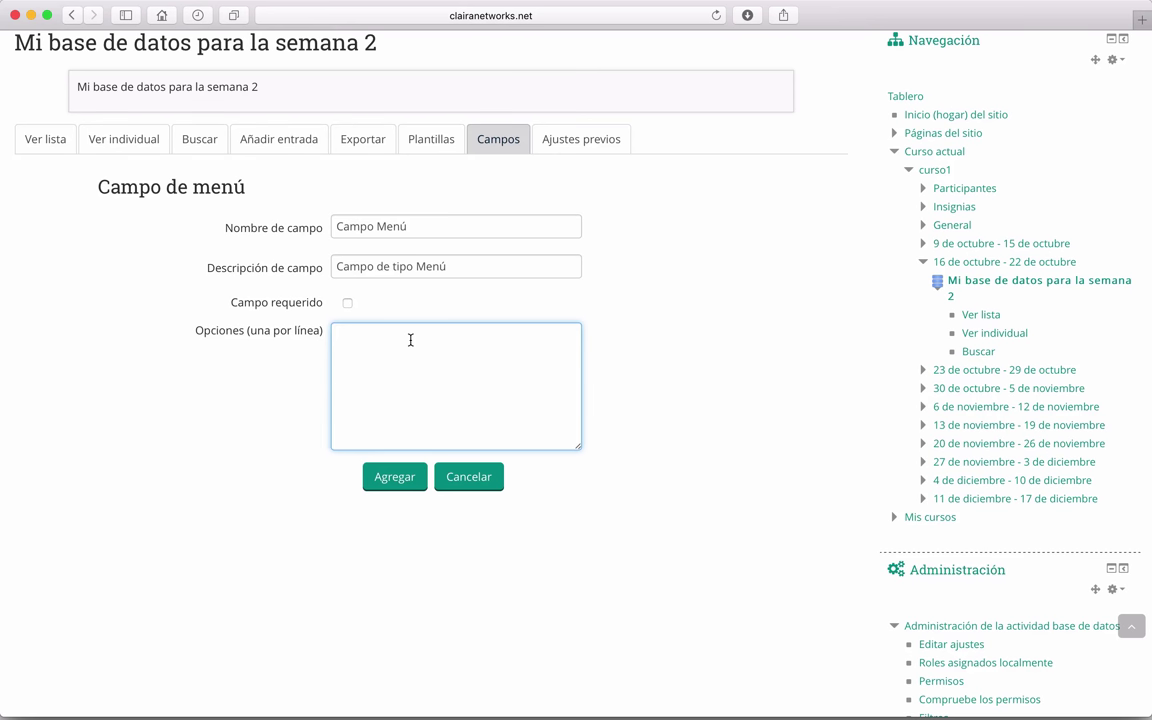
pyautogui.write('Submenú 1')
pyautogui.moveTo(412, 341); pyautogui.dragTo(338, 336)
pyautogui.press('super+c')
pyautogui.press('Right')
pyautogui.press('Return')
pyautogui.press('super+v')
pyautogui.press('super+v')
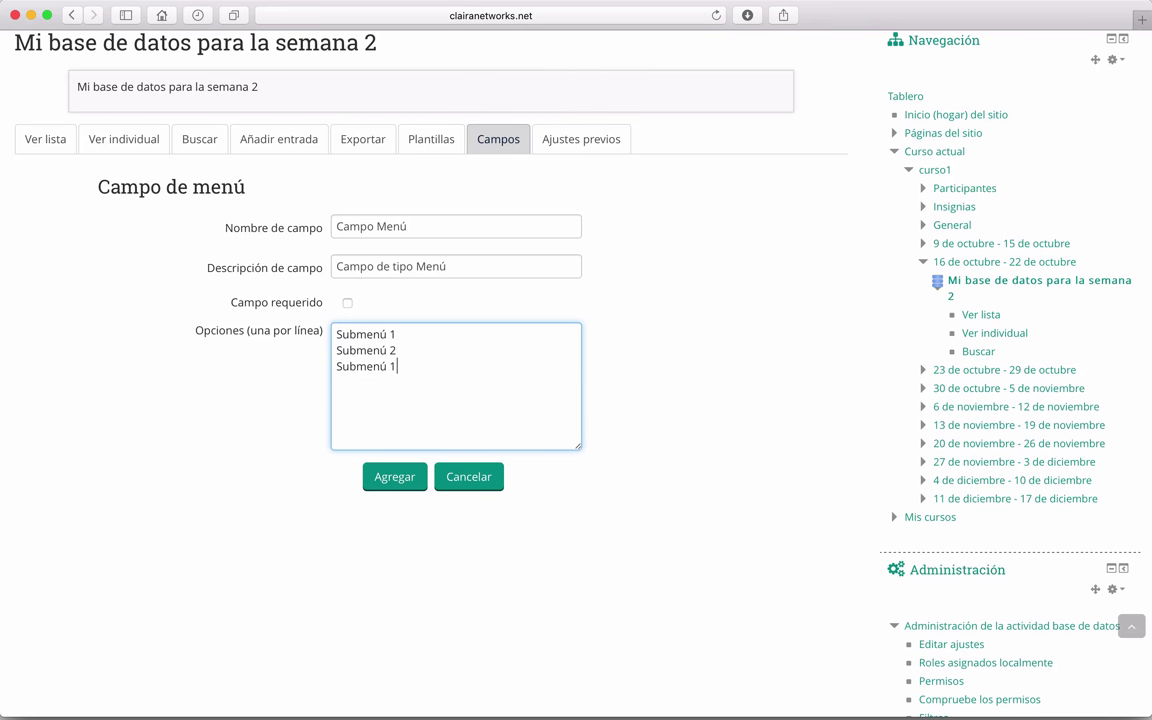
pyautogui.press('super+v')
pyautogui.press('Return')
pyautogui.press('super+v')
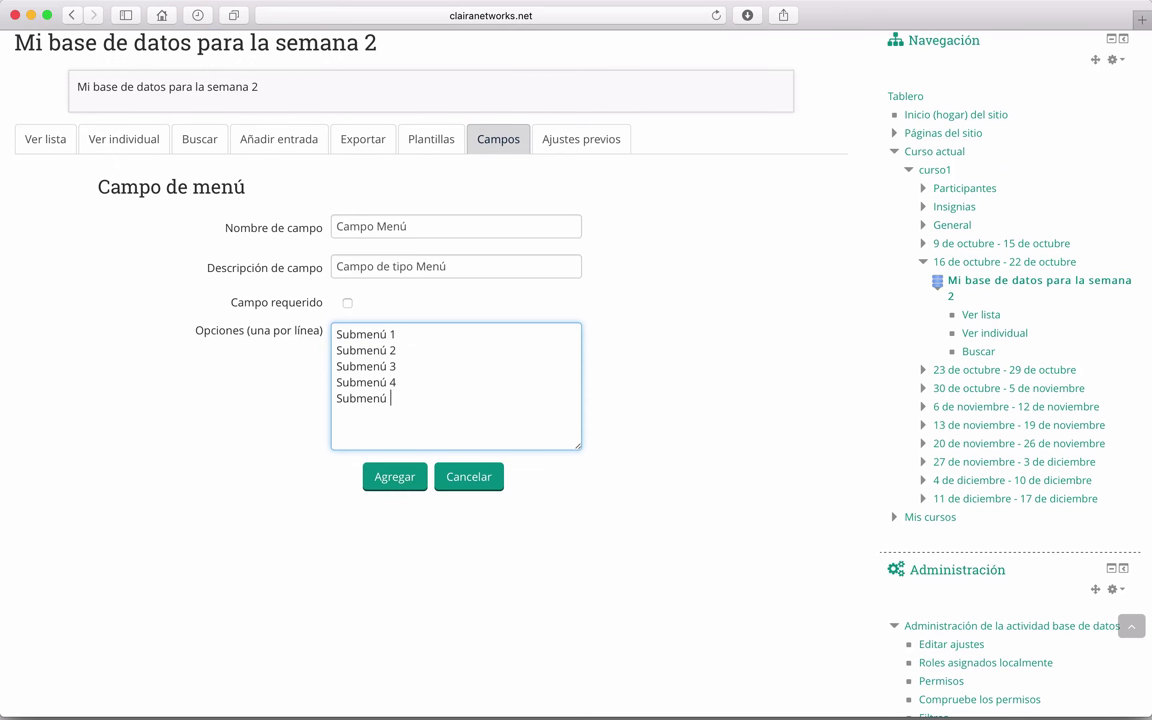
pyautogui.write('5')
# Step: Add the Campo Menú field to the database
pyautogui.click(280, 553)
pyautogui.scroll(1, 280, 553)
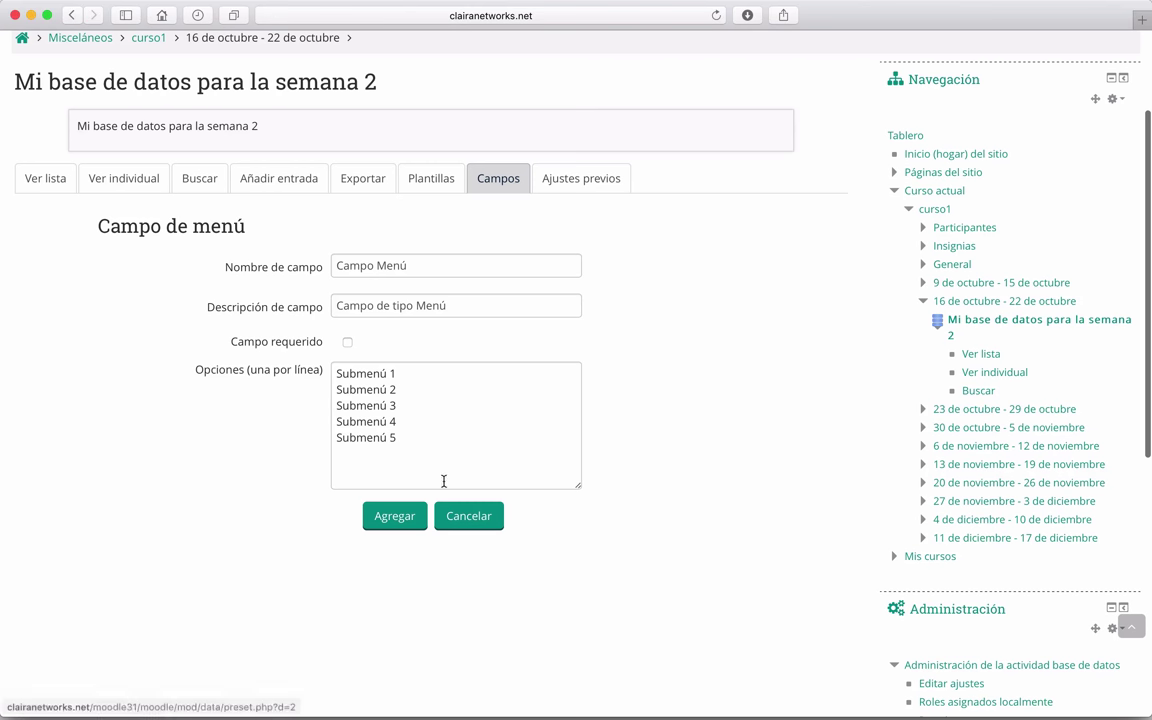
pyautogui.click(396, 520)
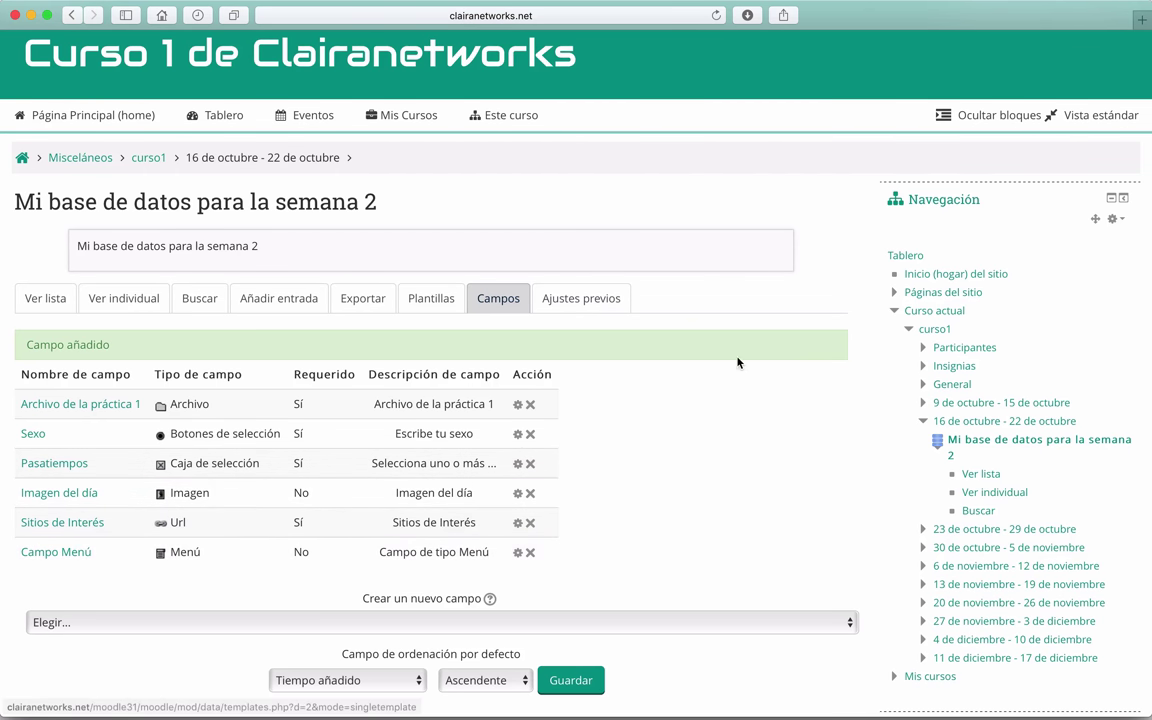
pyautogui.scroll(-1, 698, 513)
pyautogui.scroll(2, 697, 512)
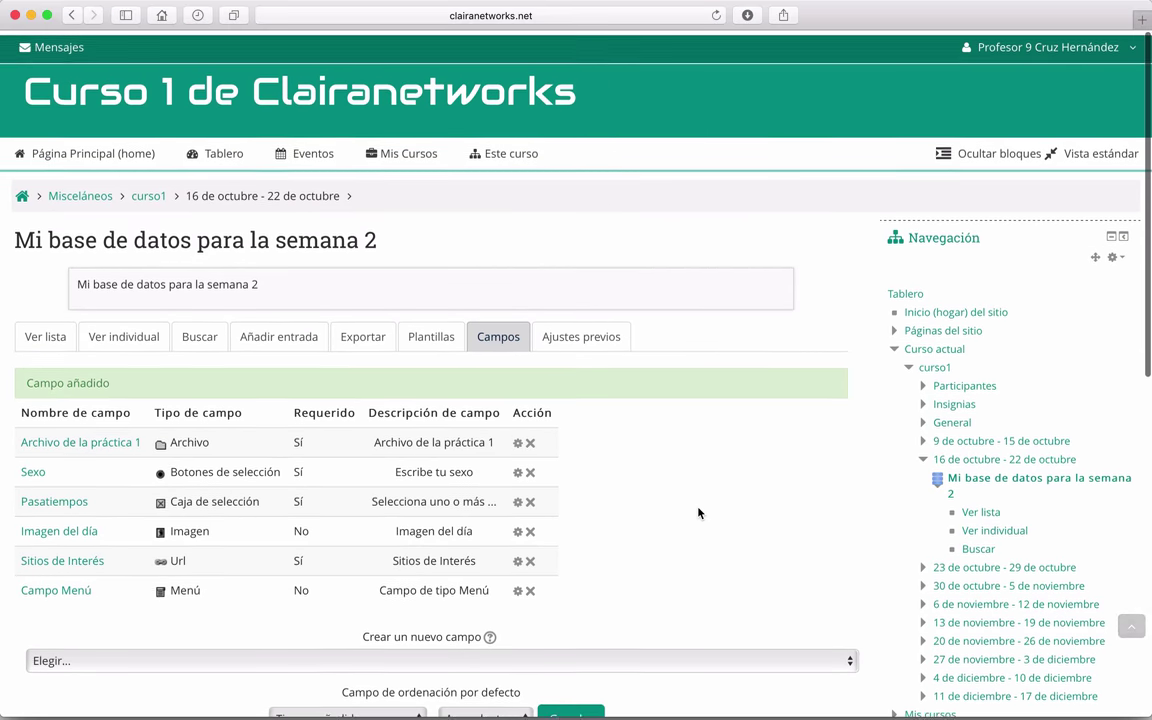
# Step: Open the Añadir entrada form and review its six fields, from Archivo de la práctica 1 to Campo Menú
pyautogui.click(264, 338)
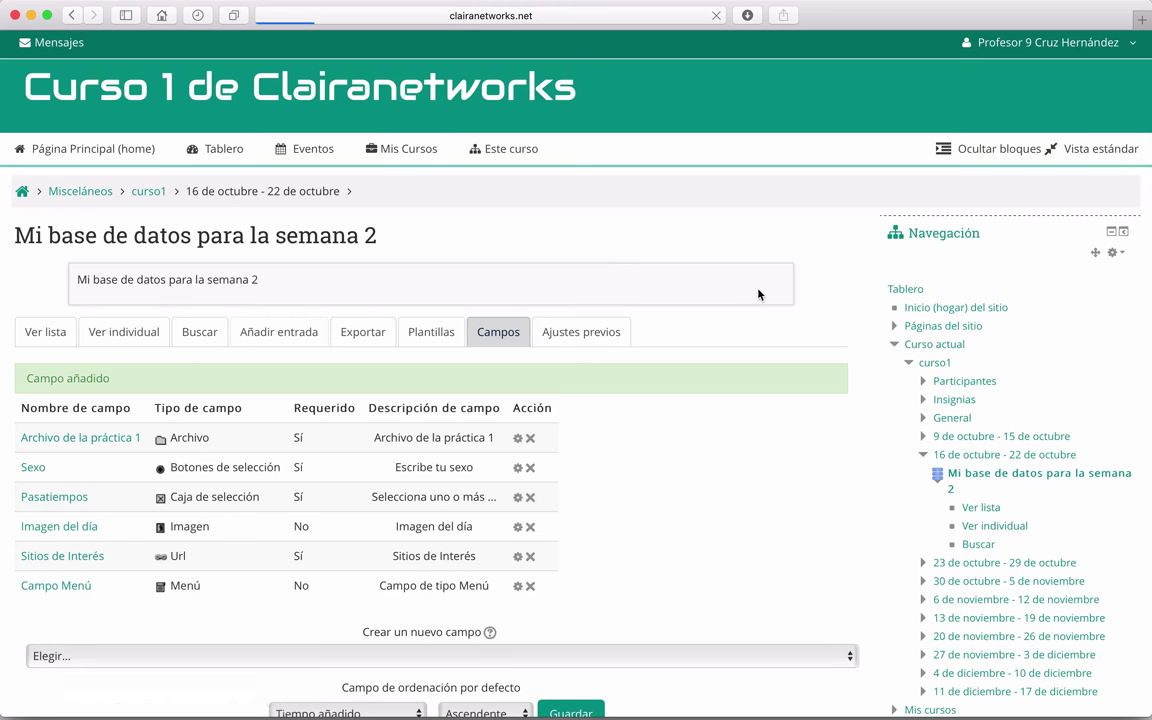
pyautogui.scroll(-10, 758, 294)
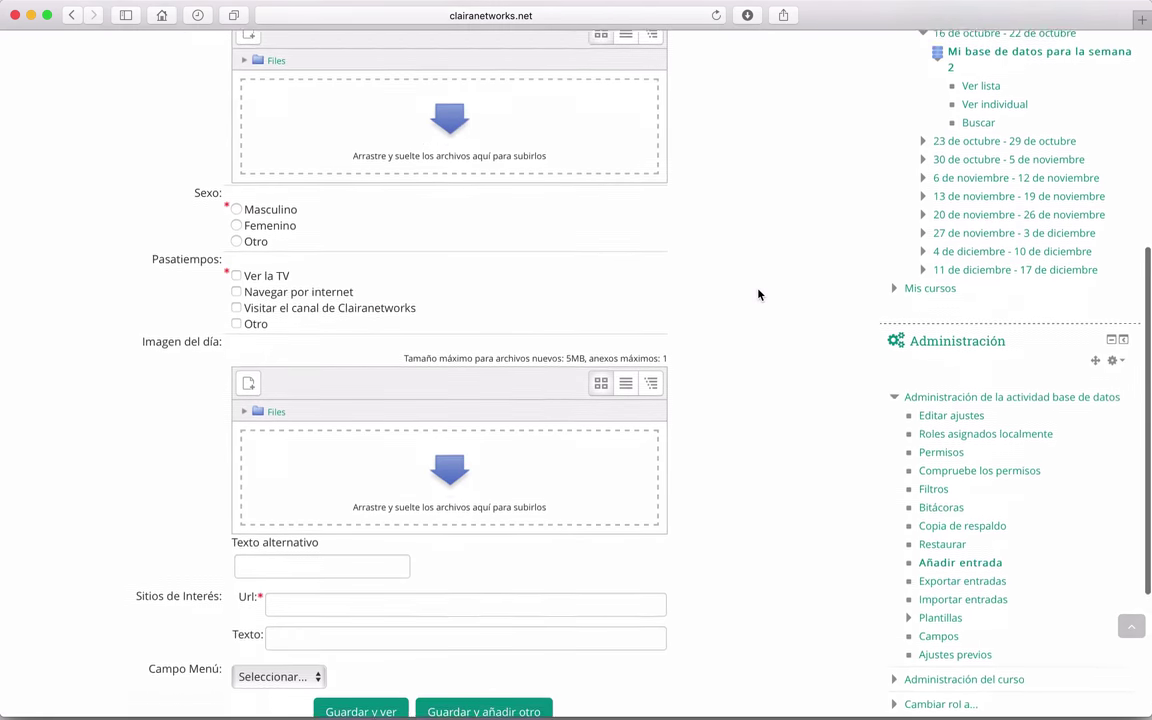
pyautogui.scroll(-3, 758, 294)
pyautogui.scroll(12, 758, 294)
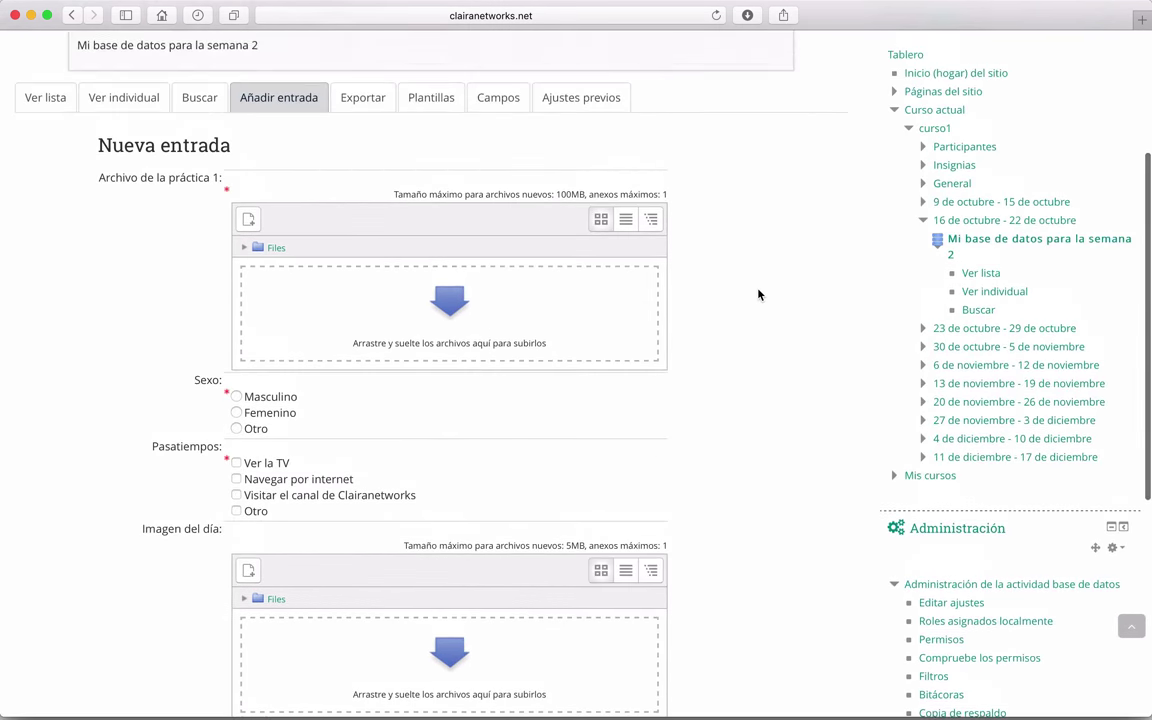
pyautogui.scroll(-8, 758, 294)
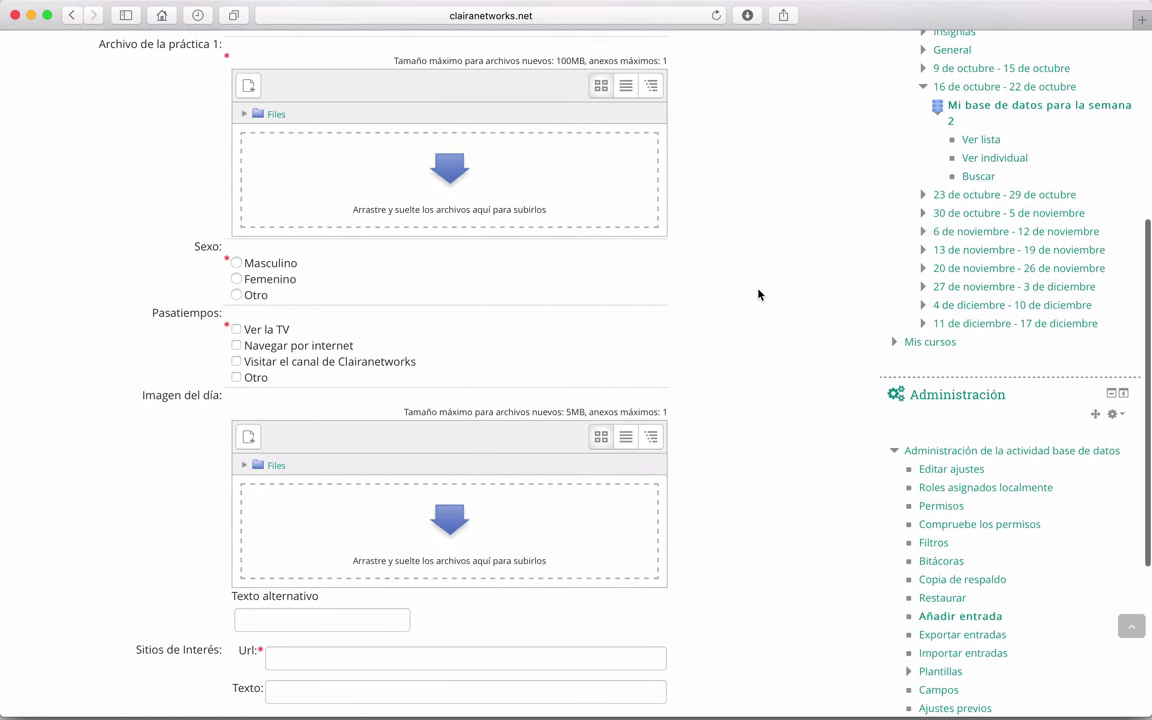
pyautogui.scroll(7, 758, 294)
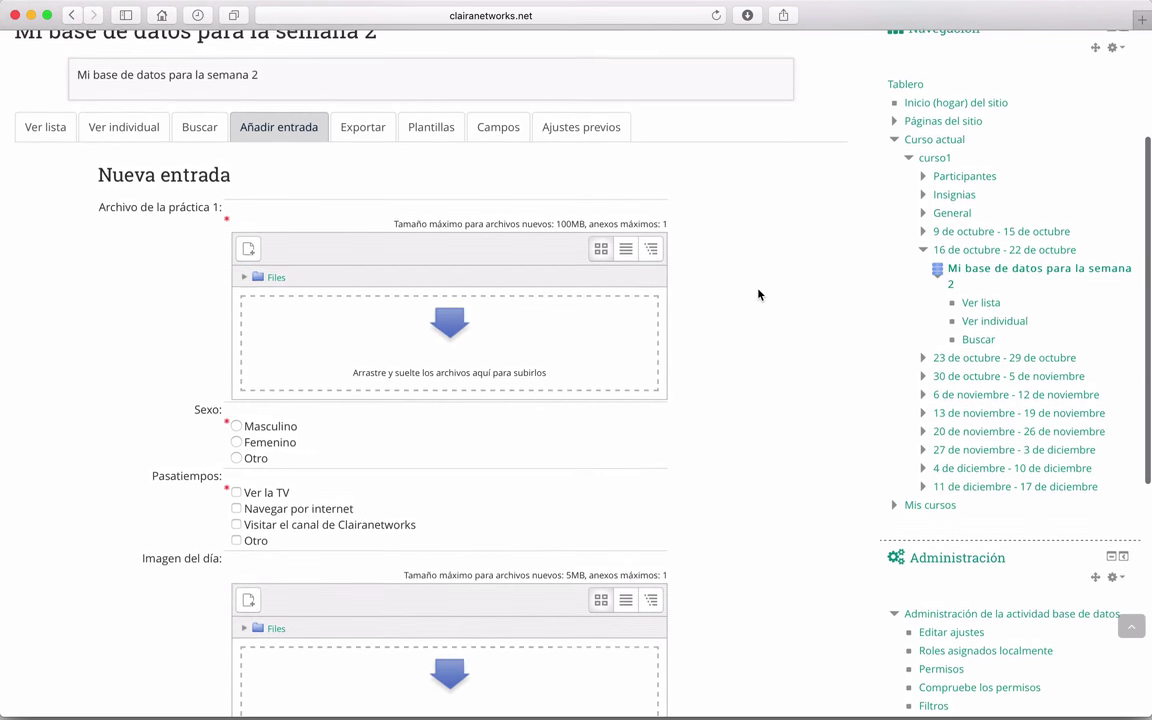
pyautogui.scroll(-2, 758, 294)
pyautogui.scroll(8, 758, 294)
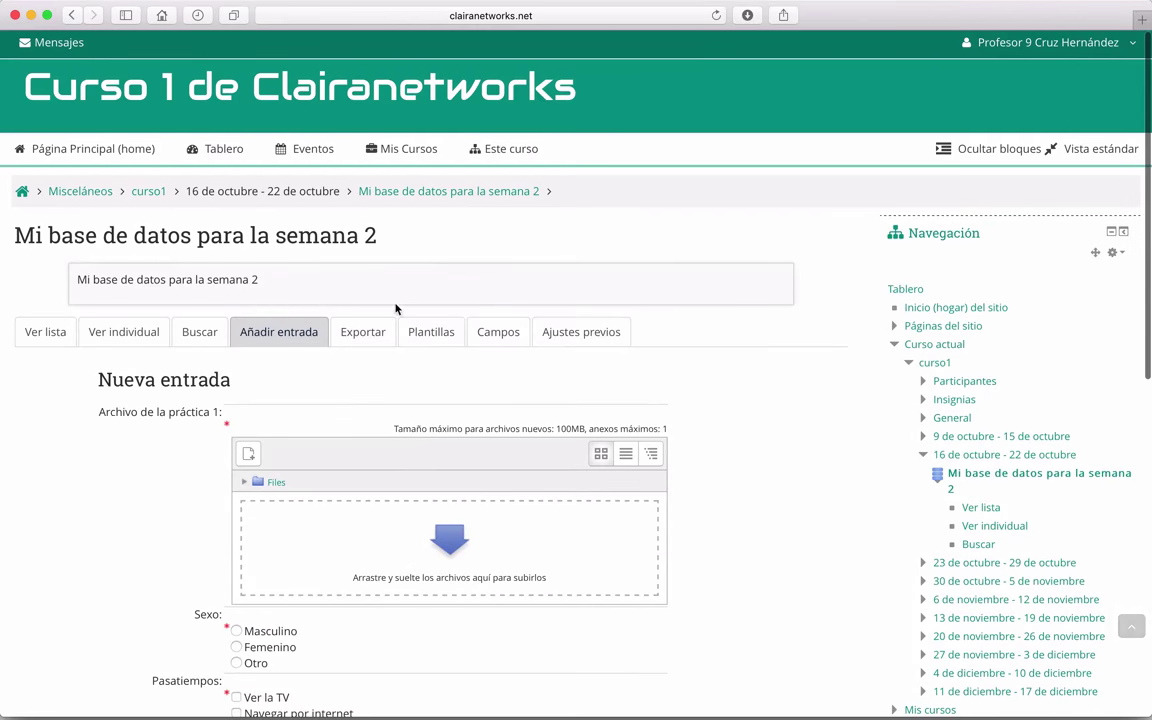
pyautogui.scroll(-4, 68, 463)
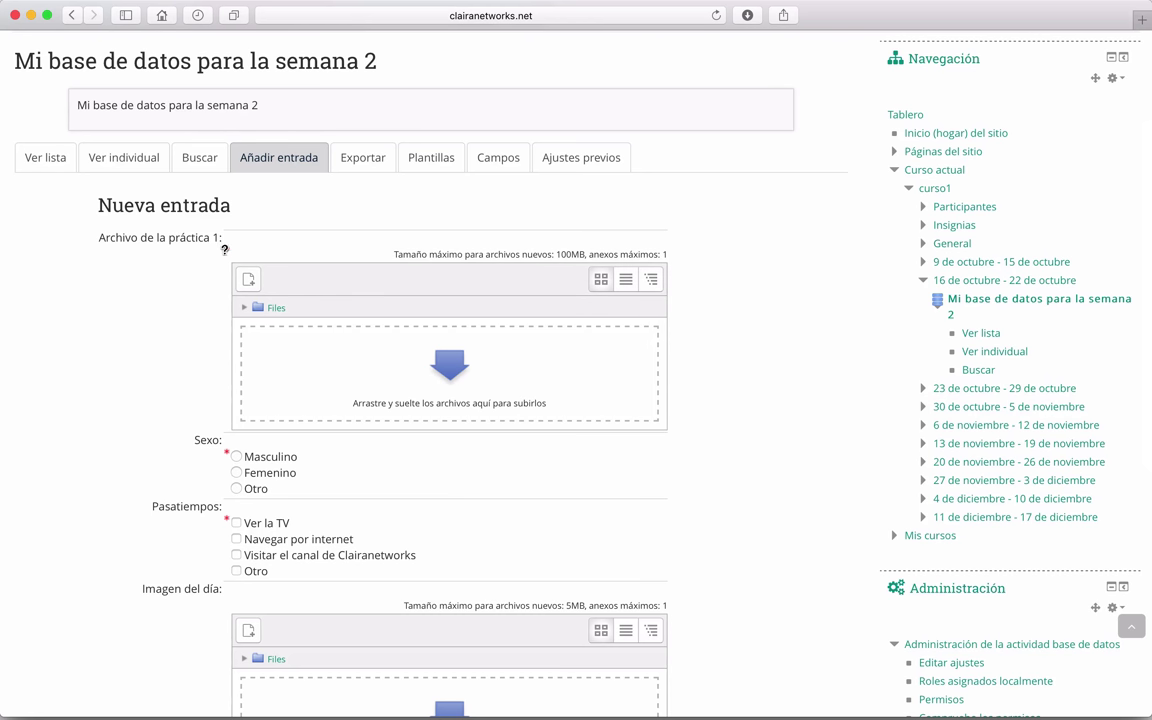
pyautogui.scroll(-5, 209, 283)
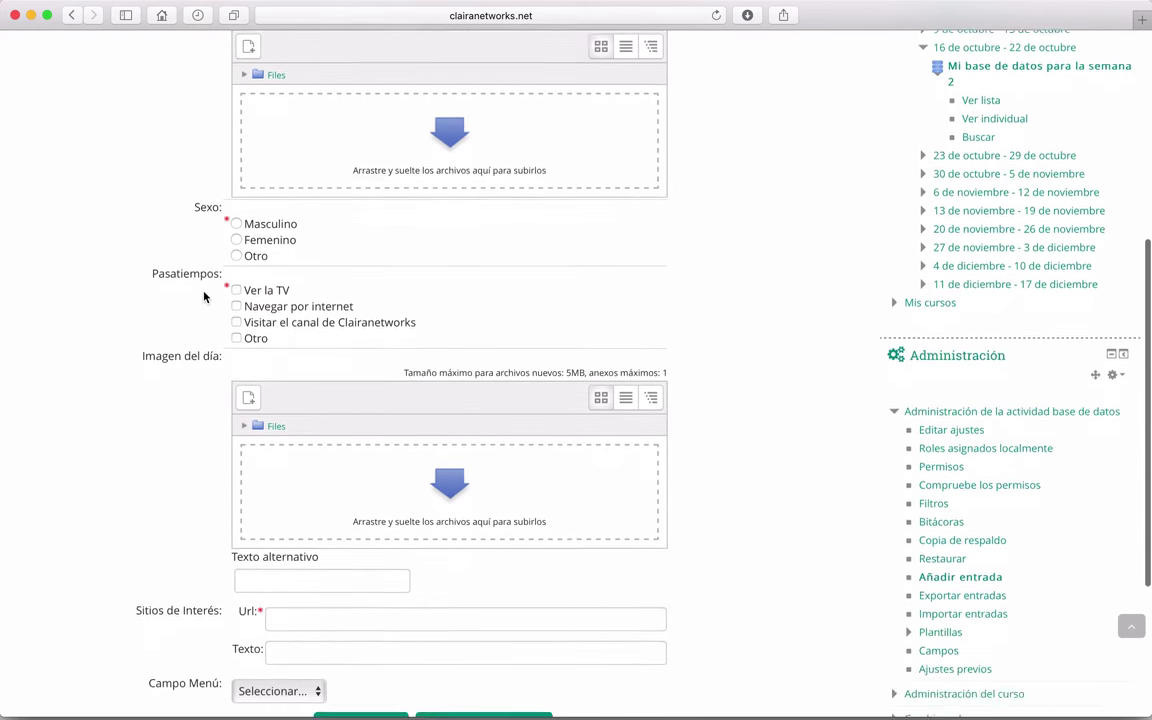
pyautogui.scroll(-3, 204, 296)
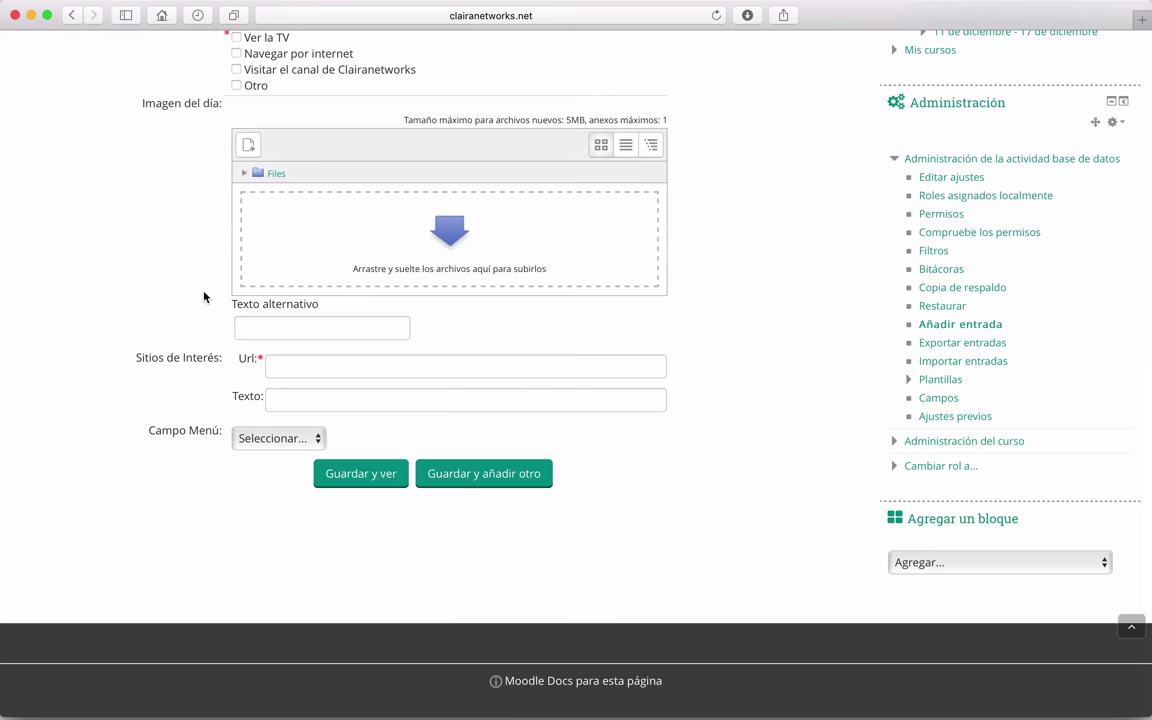
pyautogui.scroll(10, 204, 296)
pyautogui.scroll(-7, 204, 296)
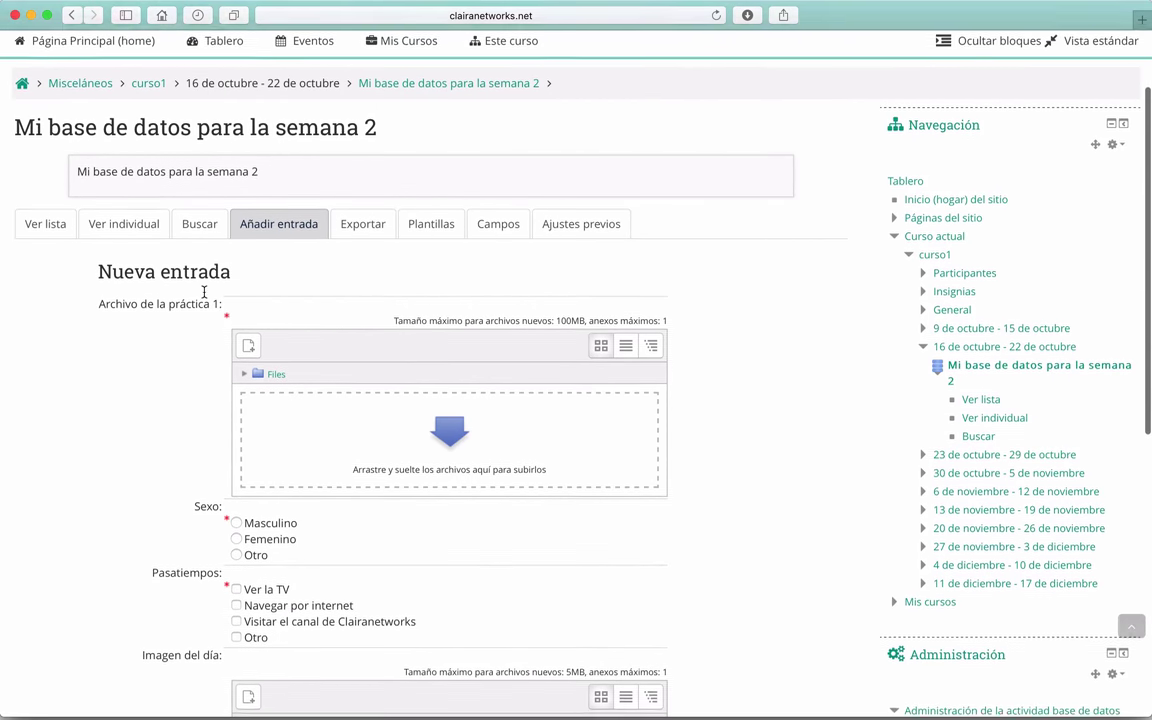
pyautogui.scroll(-4, 204, 292)
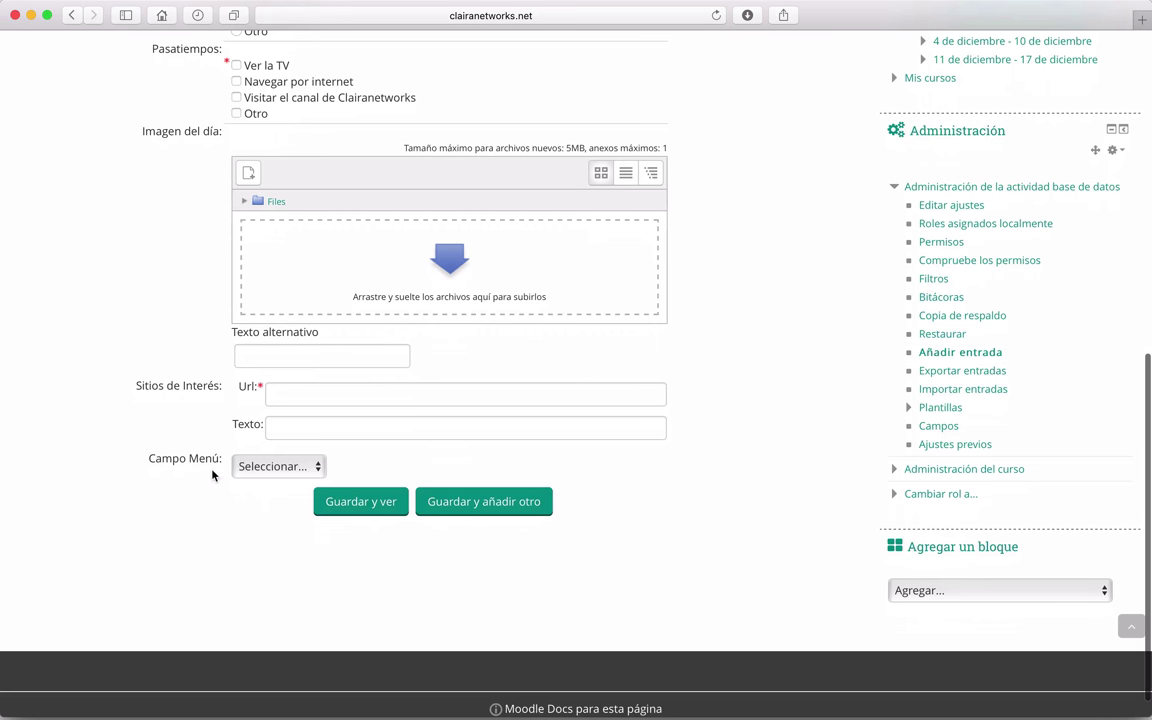
pyautogui.scroll(1, 272, 481)
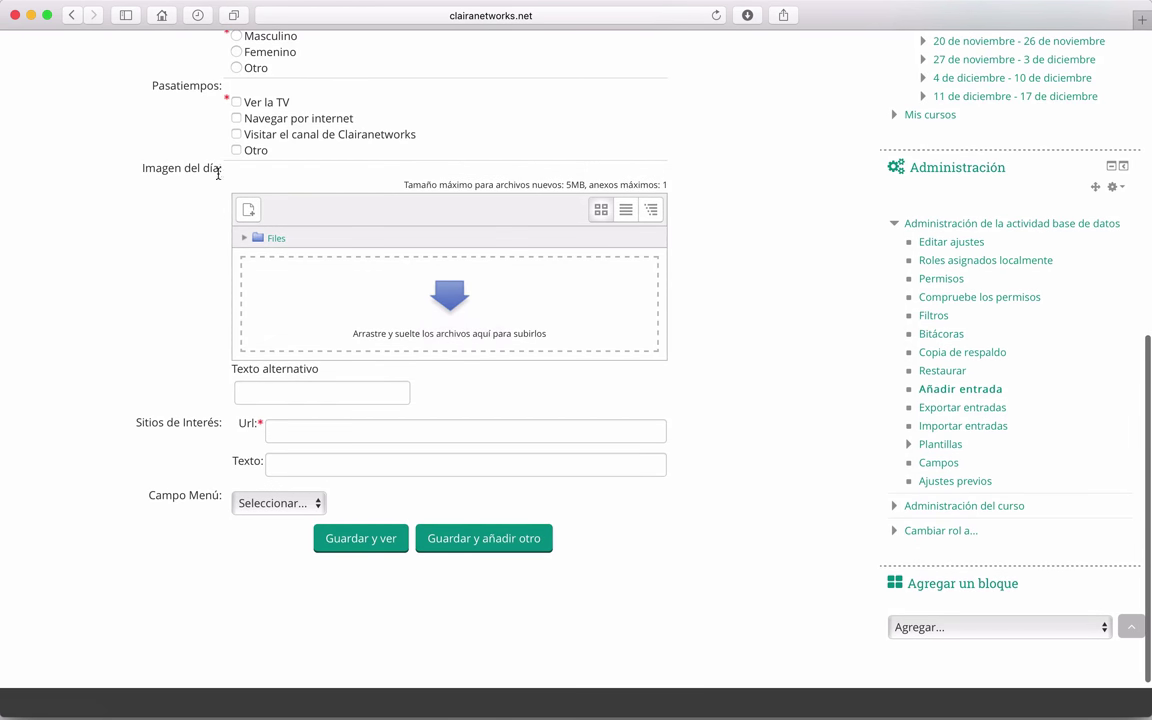
pyautogui.scroll(10, 157, 303)
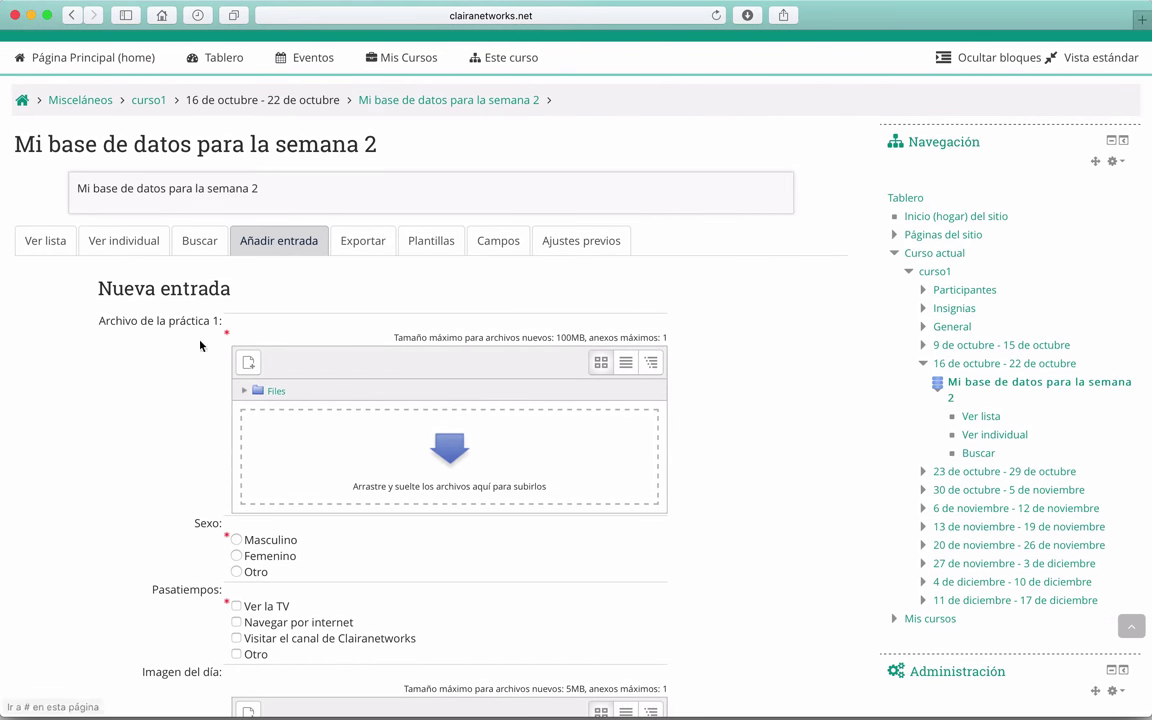
# Step: Upload Mencionan los grandes sabios.docx from the Desktop into the Archivo de la práctica 1 field
pyautogui.click(248, 362)
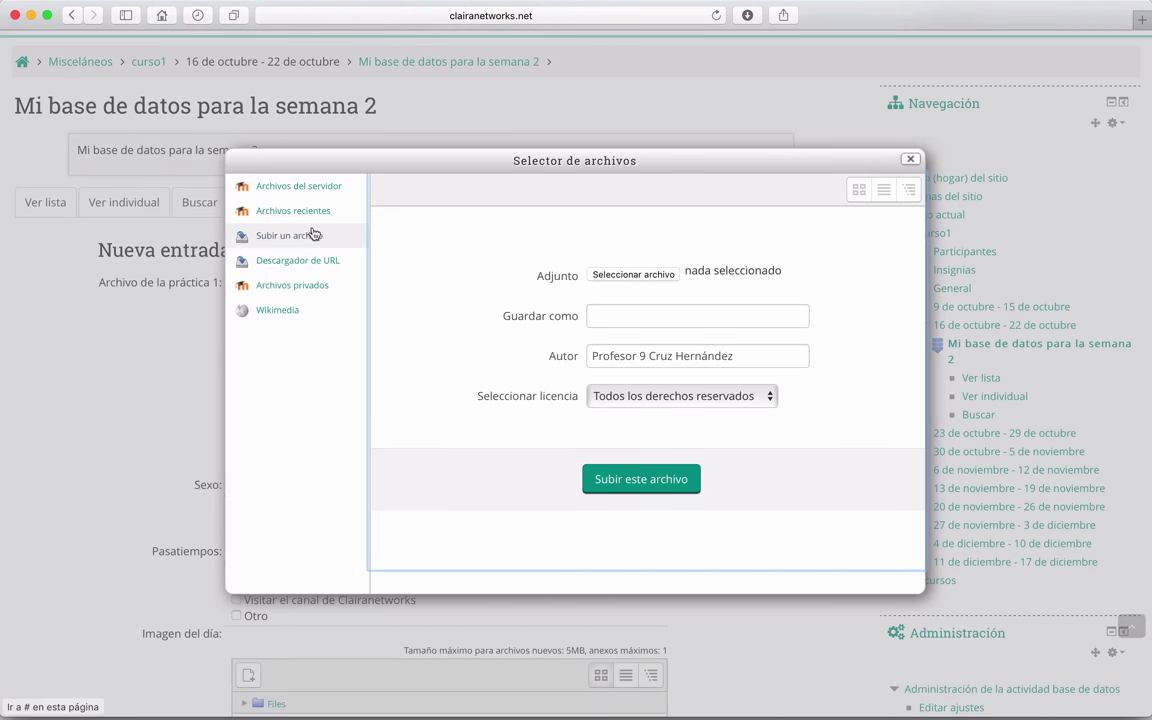
pyautogui.click(648, 274)
pyautogui.scroll(-1, 285, 345)
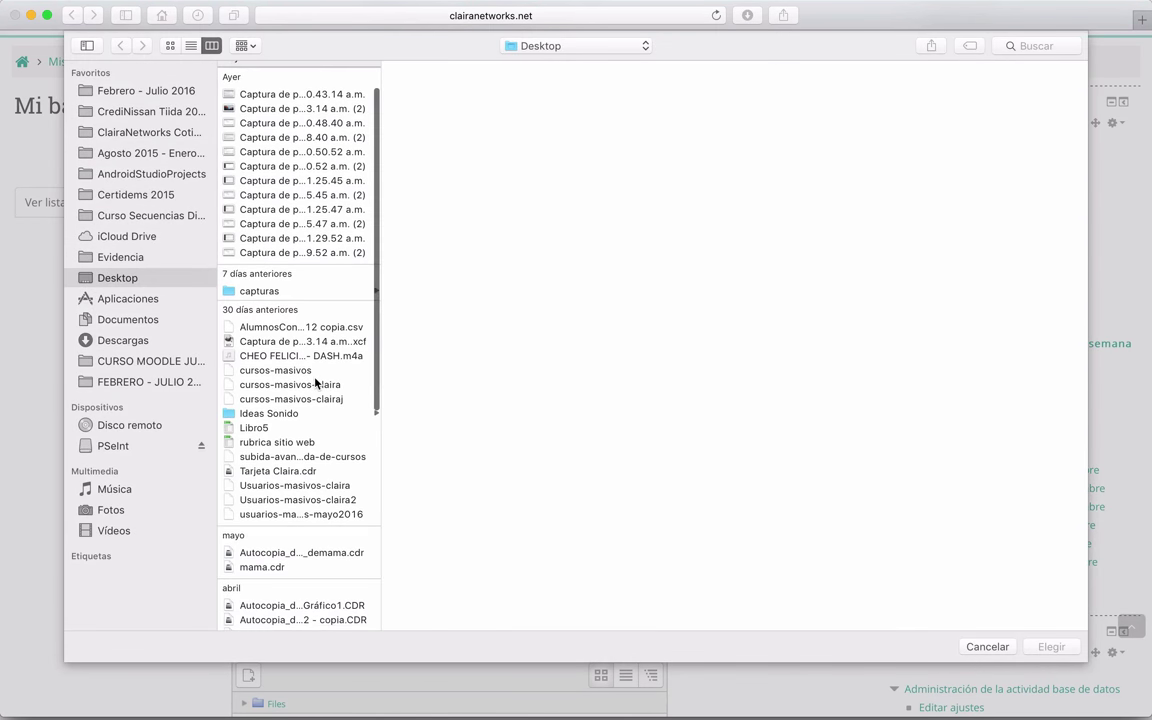
pyautogui.scroll(-8, 280, 430)
pyautogui.scroll(-1, 283, 460)
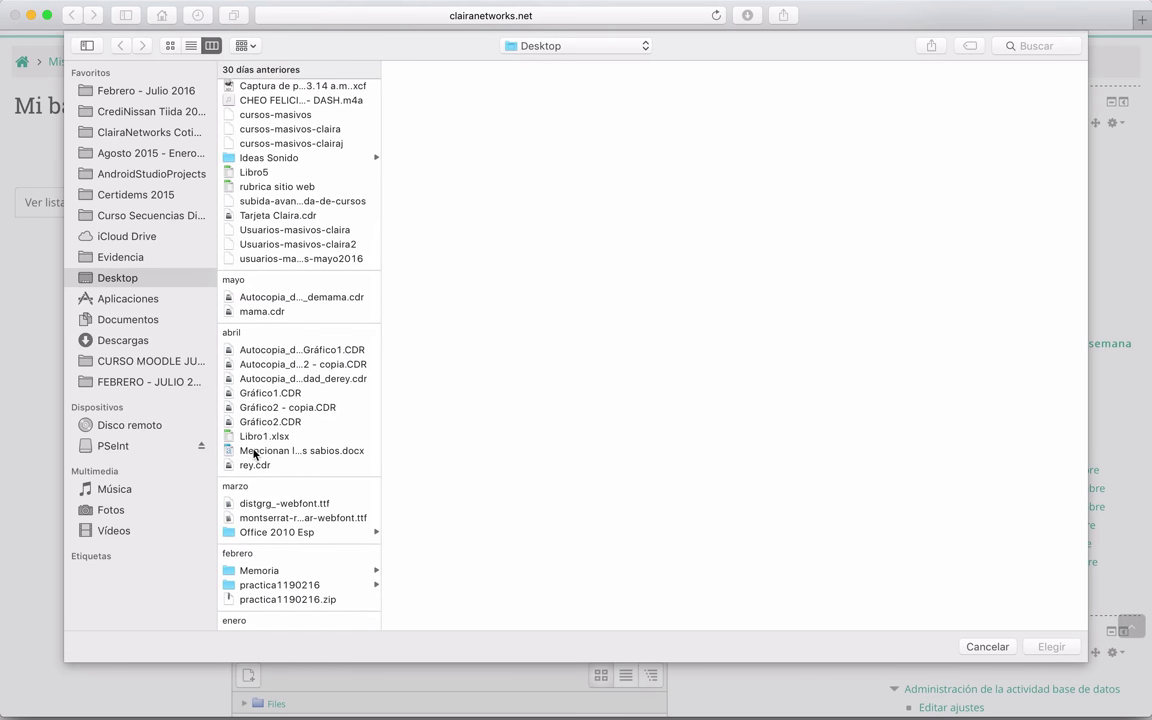
pyautogui.click(265, 451)
pyautogui.click(1051, 646)
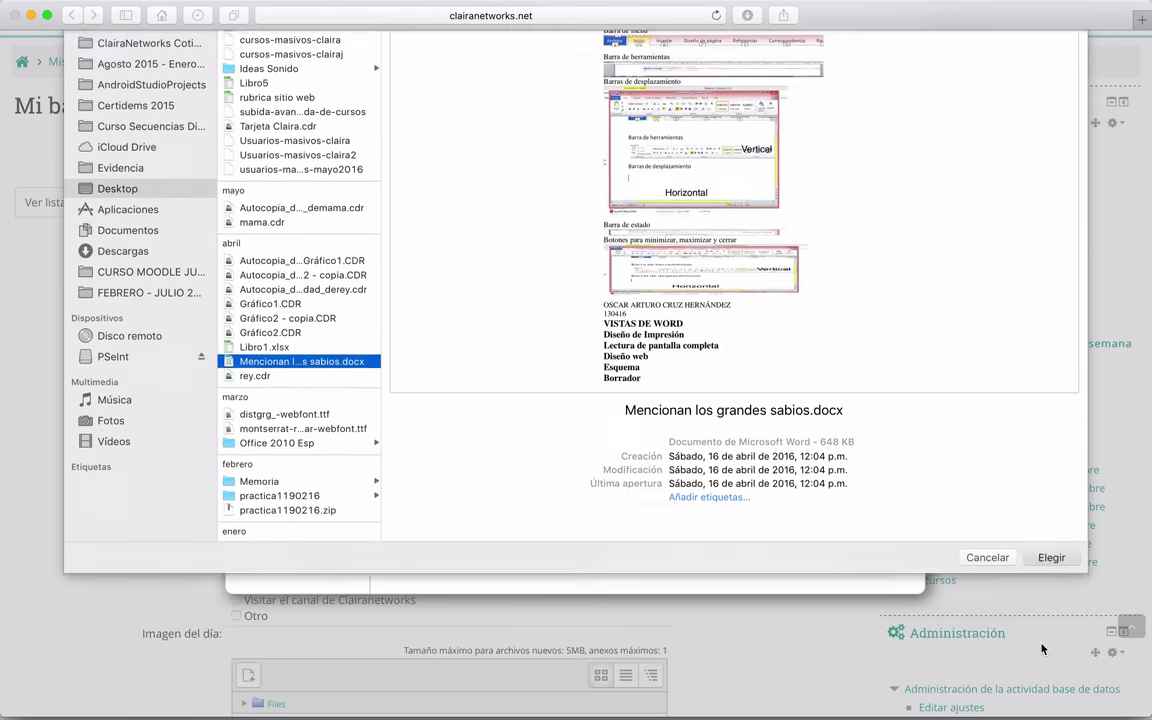
pyautogui.click(647, 483)
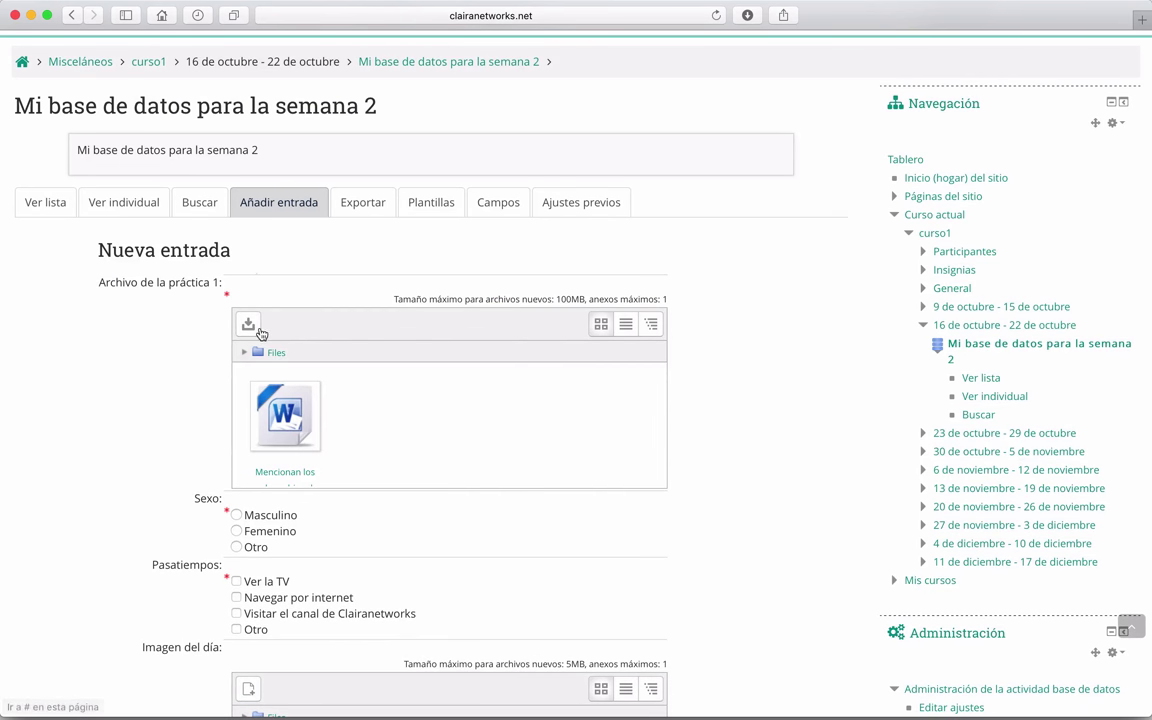
# Step: Set the Sexo answer to Masculino after trying the Femenino and Otro radio options
pyautogui.scroll(-3, 107, 314)
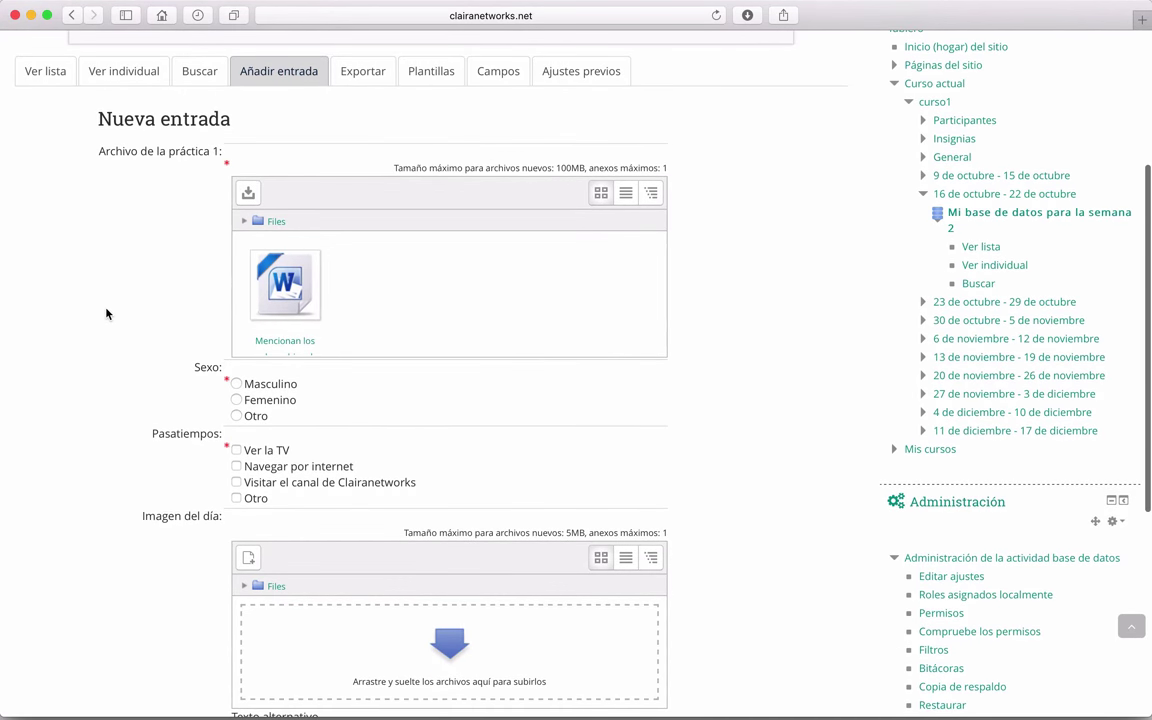
pyautogui.scroll(-2, 491, 309)
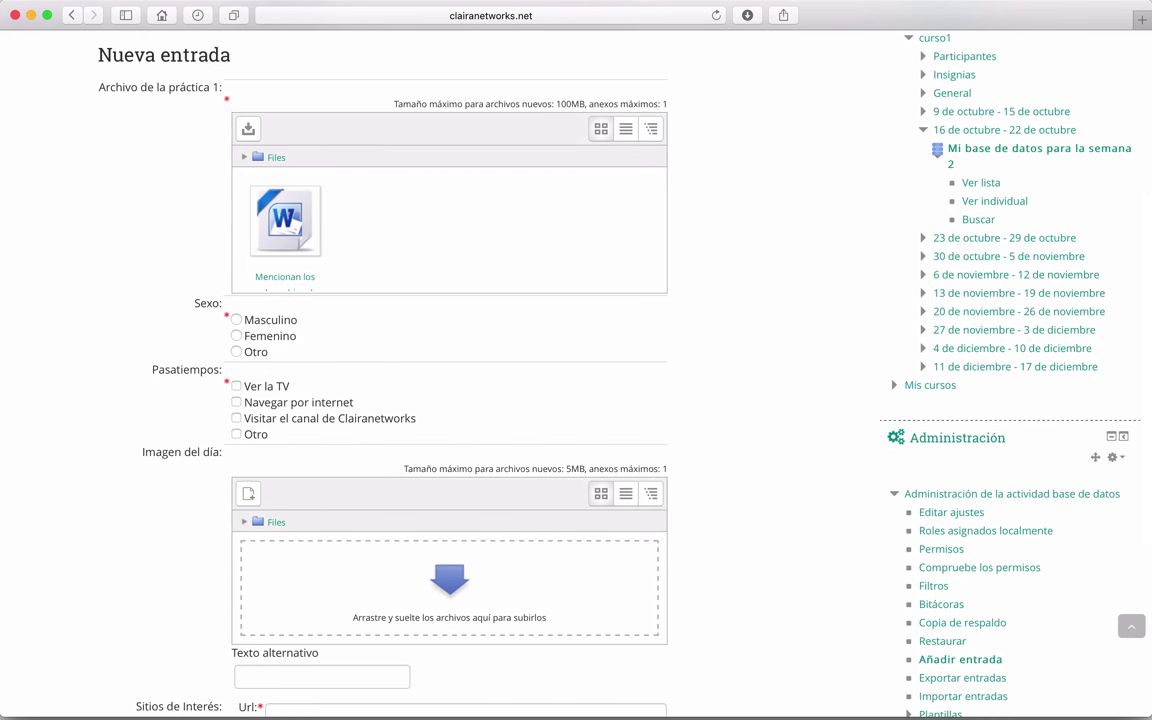
pyautogui.click(235, 336)
pyautogui.click(236, 351)
pyautogui.click(236, 336)
pyautogui.click(236, 320)
pyautogui.click(236, 336)
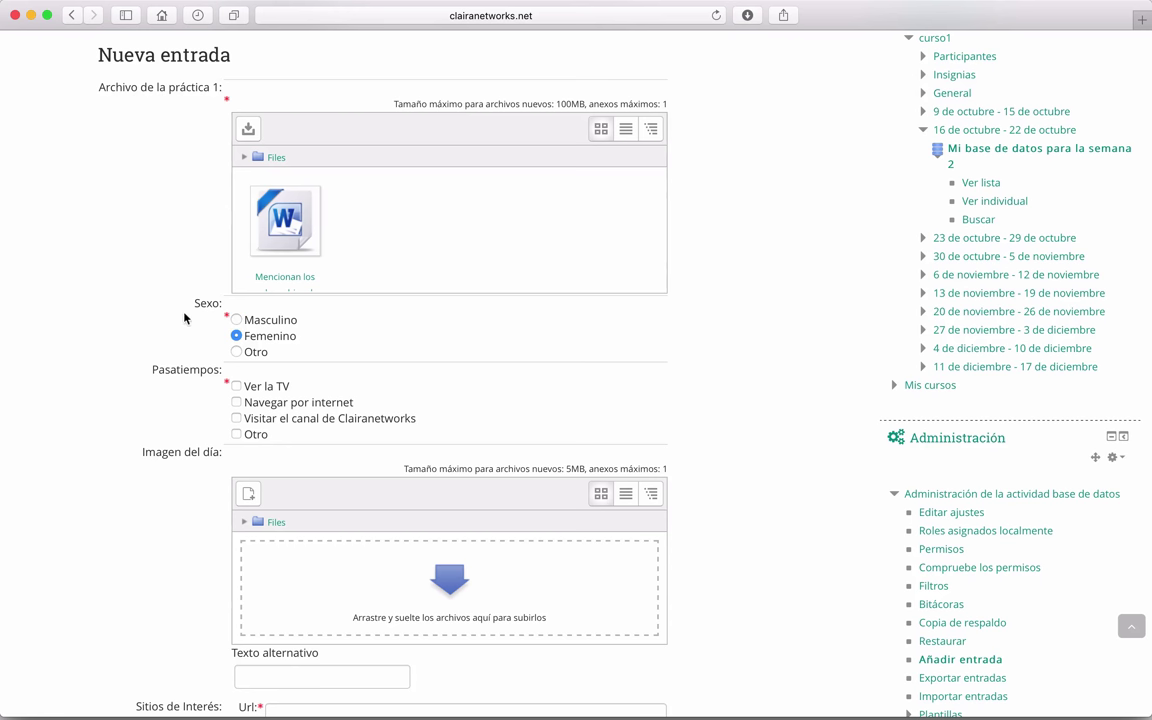
pyautogui.click(236, 320)
pyautogui.click(236, 336)
pyautogui.click(237, 352)
pyautogui.click(237, 336)
pyautogui.click(237, 321)
# Step: Tick Visitar el canal de Clairanetworks and Navegar por internet under Pasatiempos
pyautogui.scroll(-2, 82, 318)
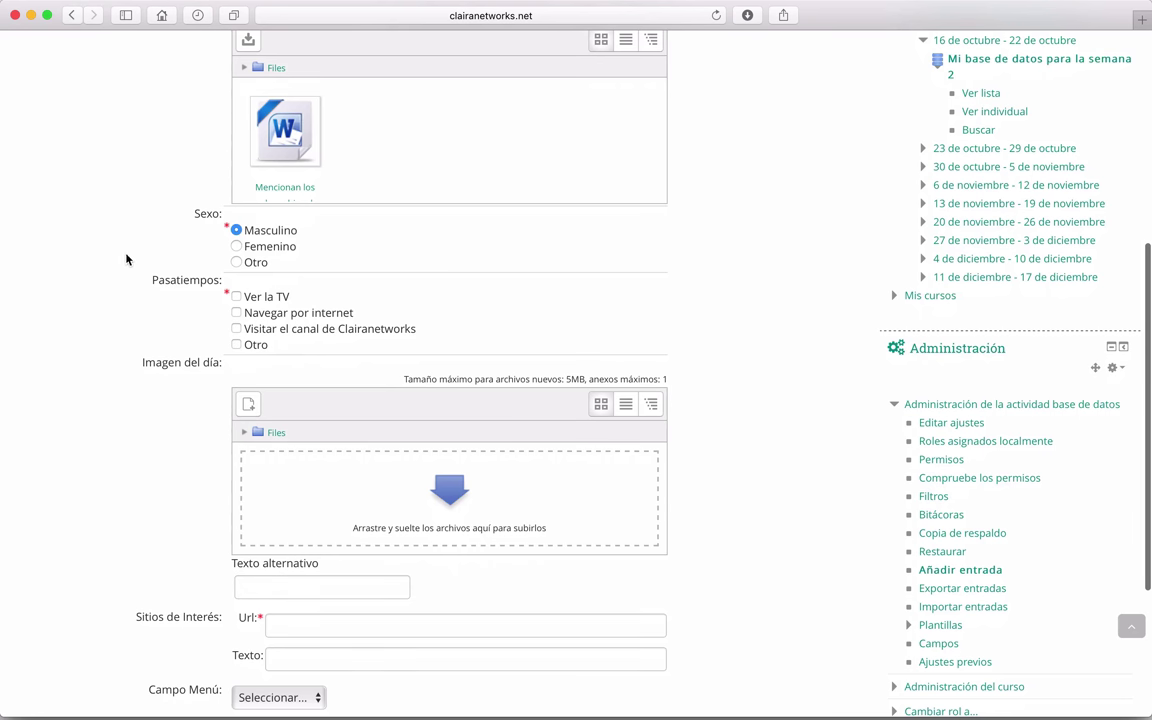
pyautogui.scroll(-2, 126, 259)
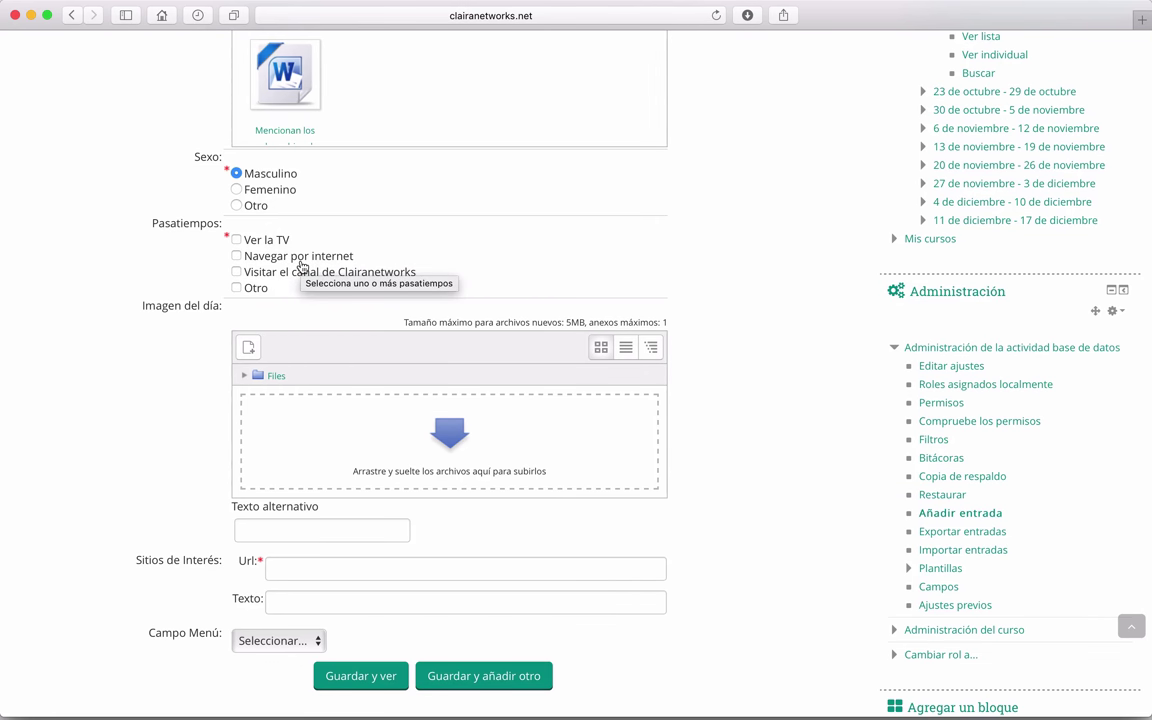
pyautogui.scroll(1, 300, 262)
pyautogui.scroll(3, 300, 240)
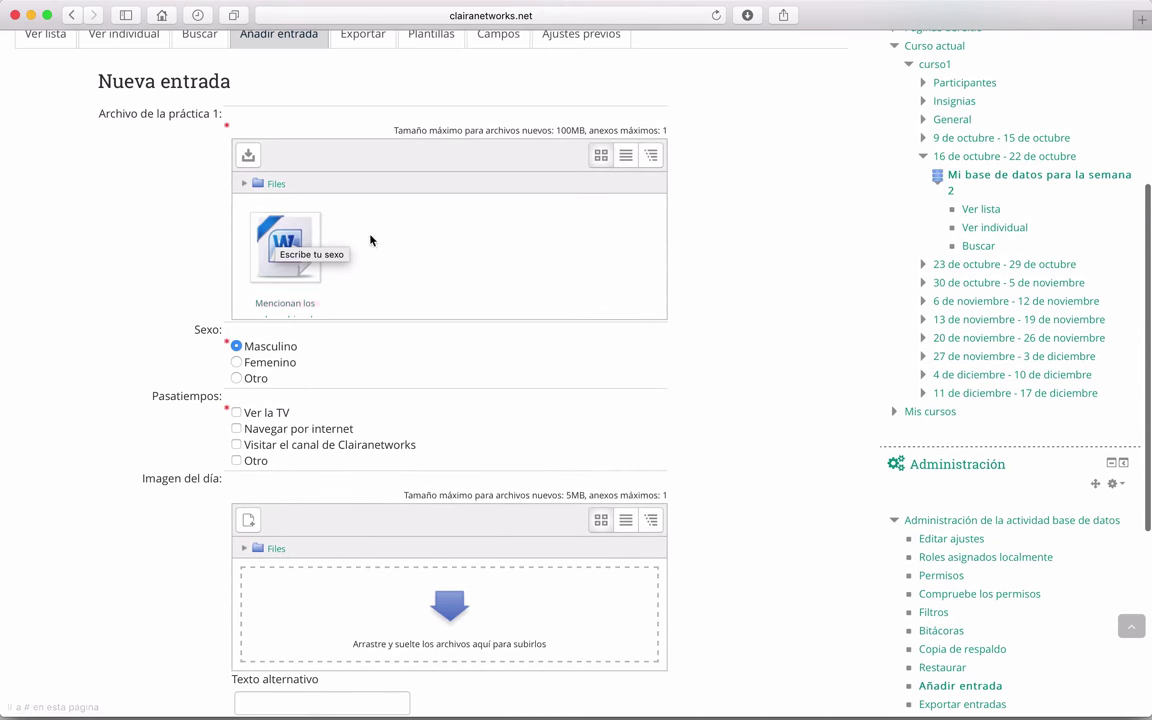
pyautogui.scroll(-3, 383, 240)
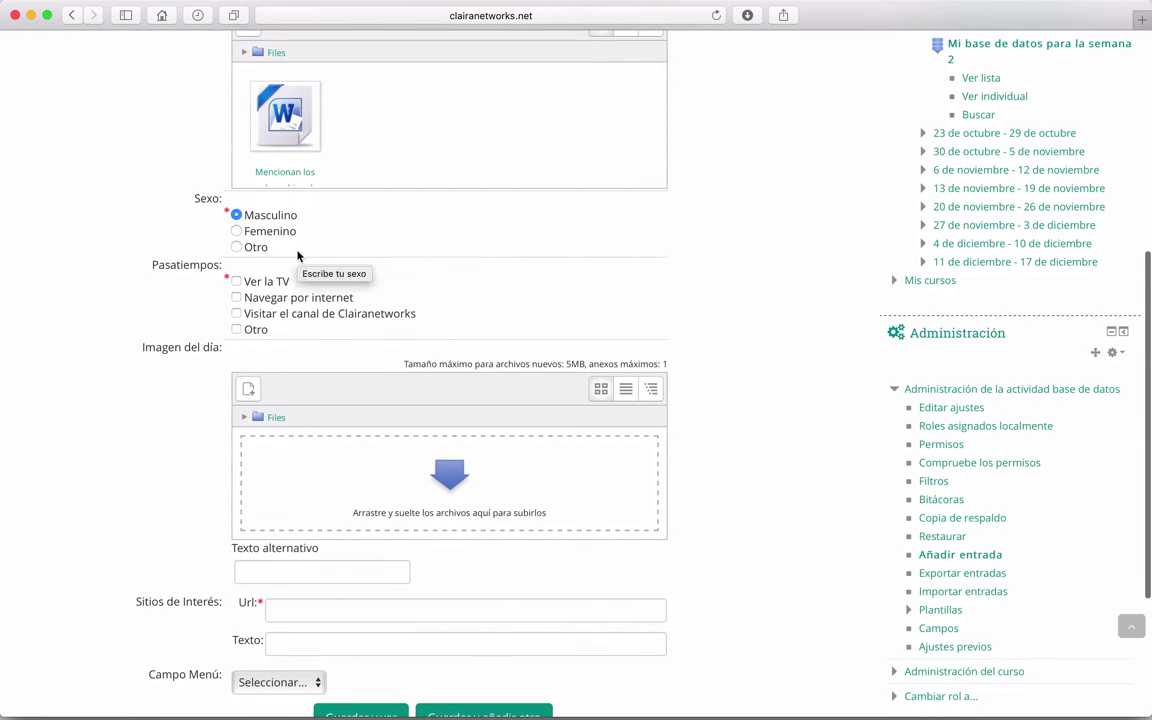
pyautogui.scroll(-2, 118, 291)
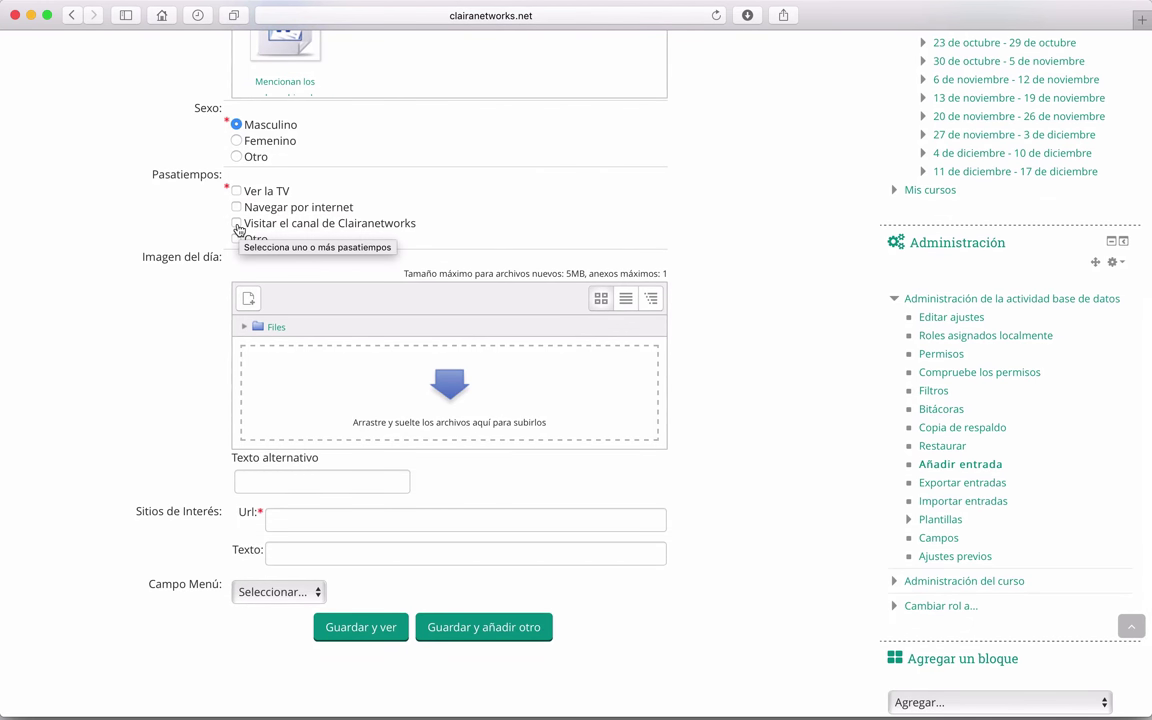
pyautogui.click(237, 227)
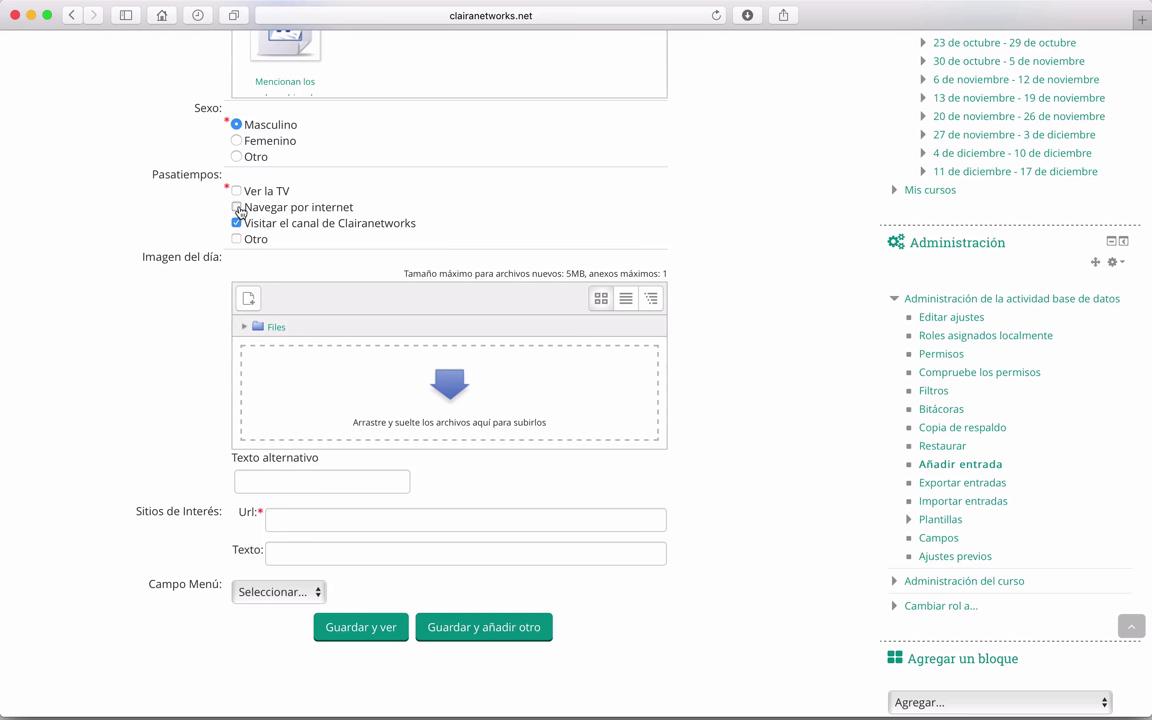
pyautogui.click(237, 208)
pyautogui.scroll(-1, 75, 240)
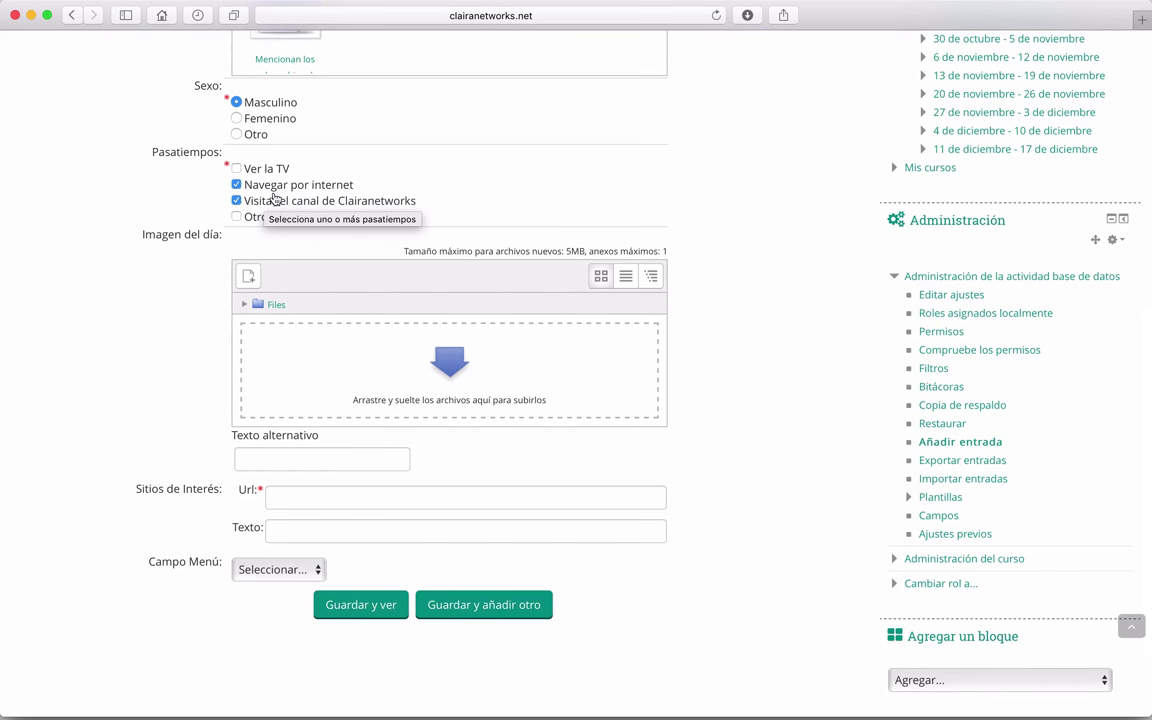
pyautogui.scroll(-3, 134, 326)
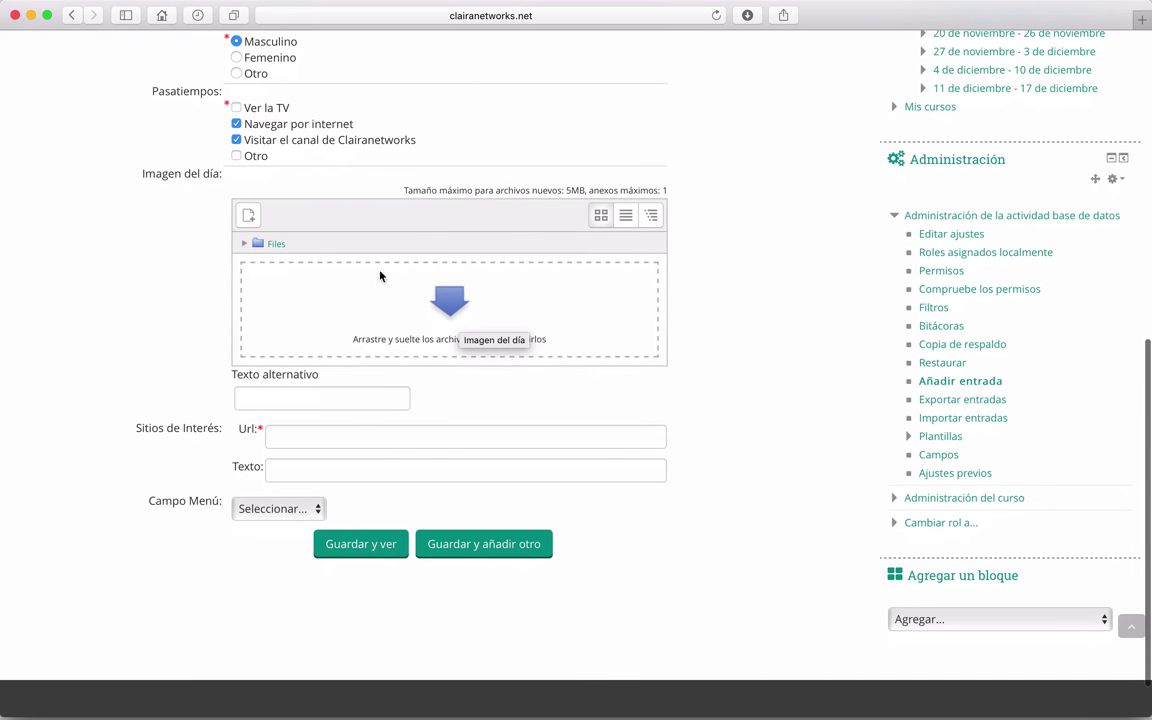
# Step: Upload the subwoofer wiring diagram JPEG from Descargas into the Imagen del día field
pyautogui.click(480, 288)
pyautogui.click(289, 235)
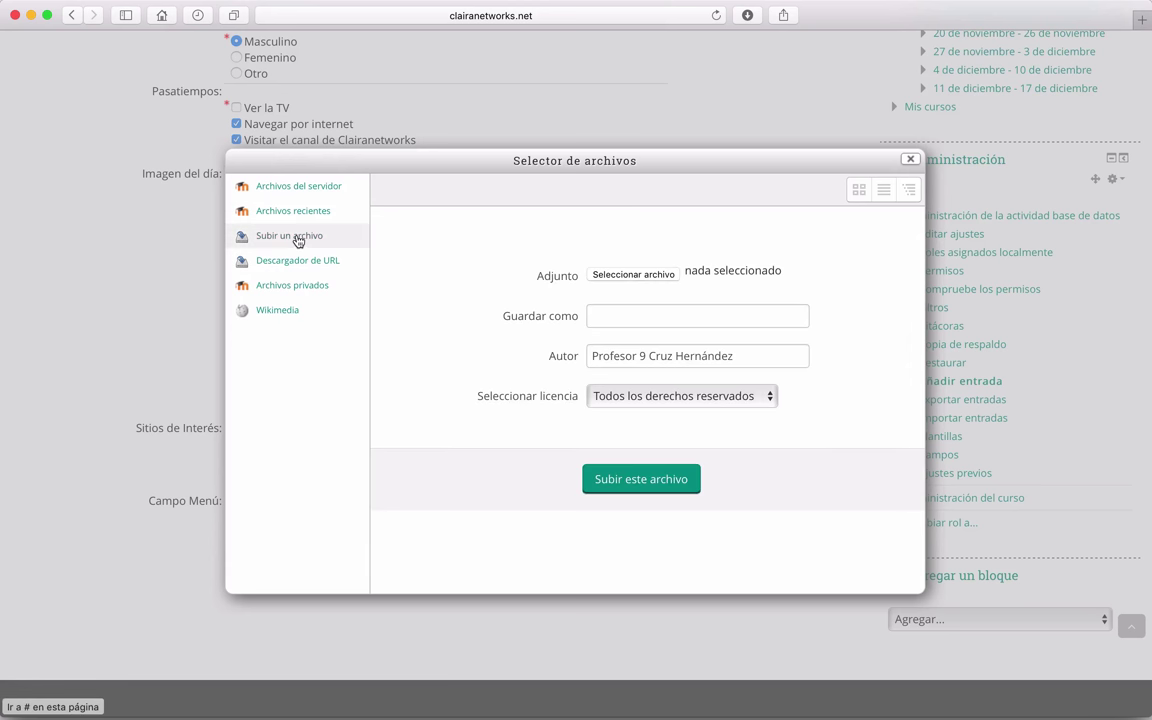
pyautogui.click(636, 274)
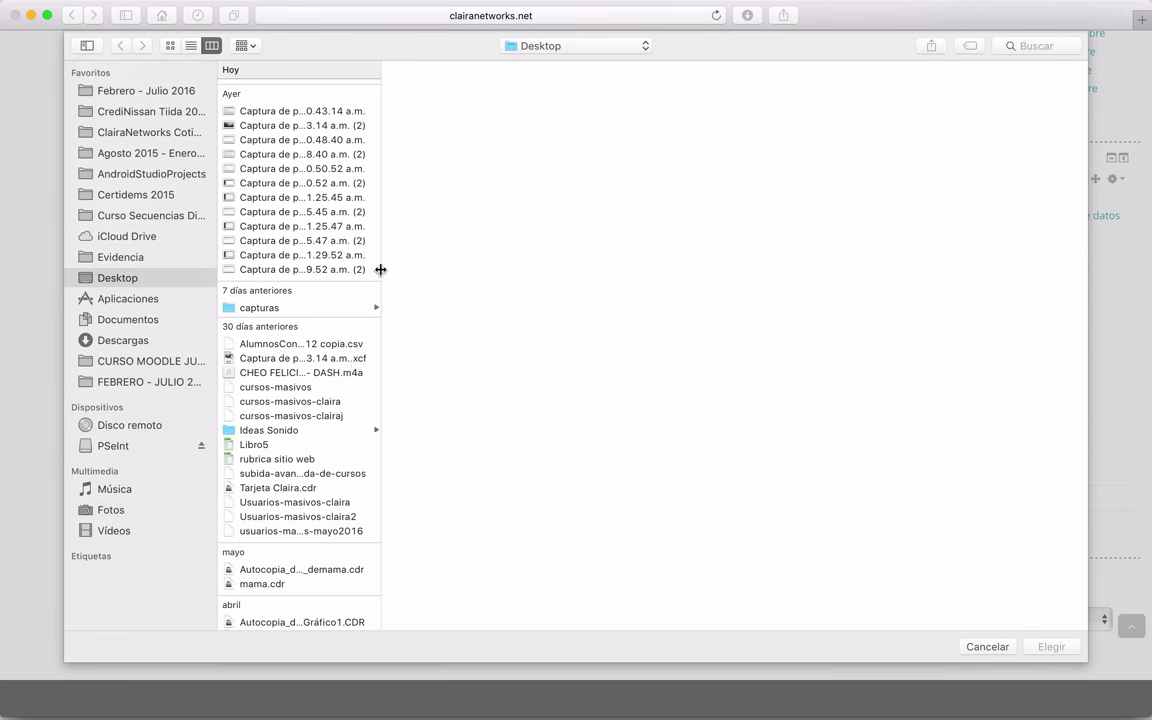
pyautogui.scroll(-10, 334, 456)
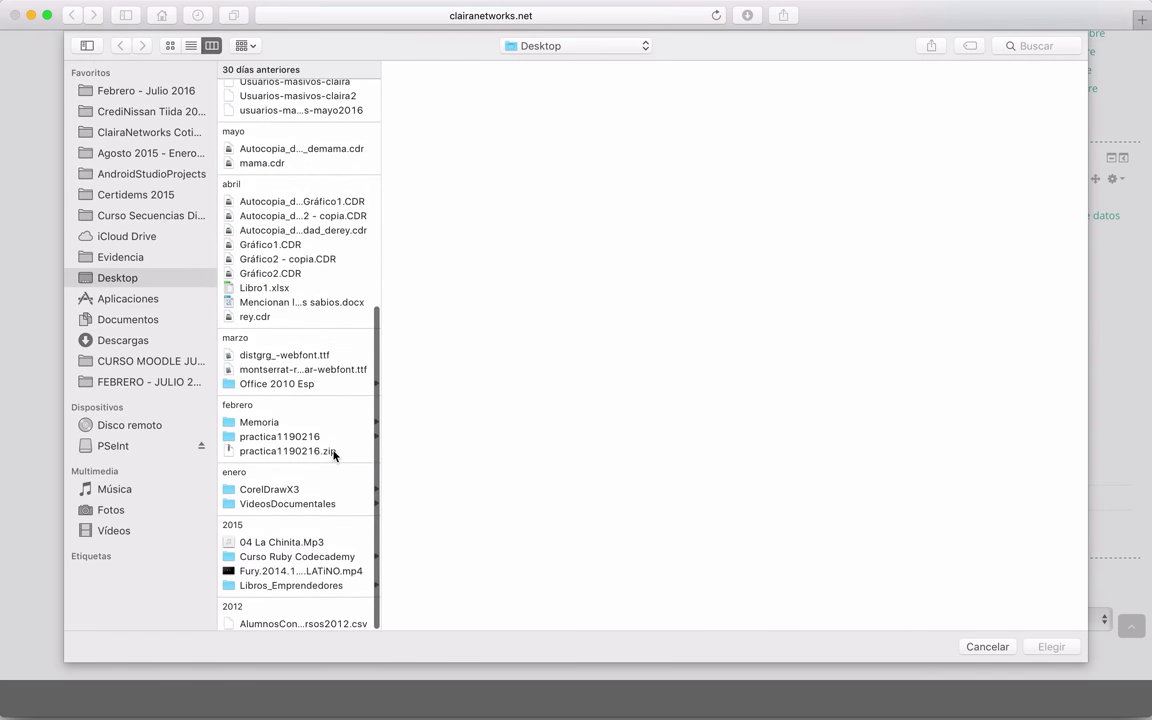
pyautogui.click(122, 340)
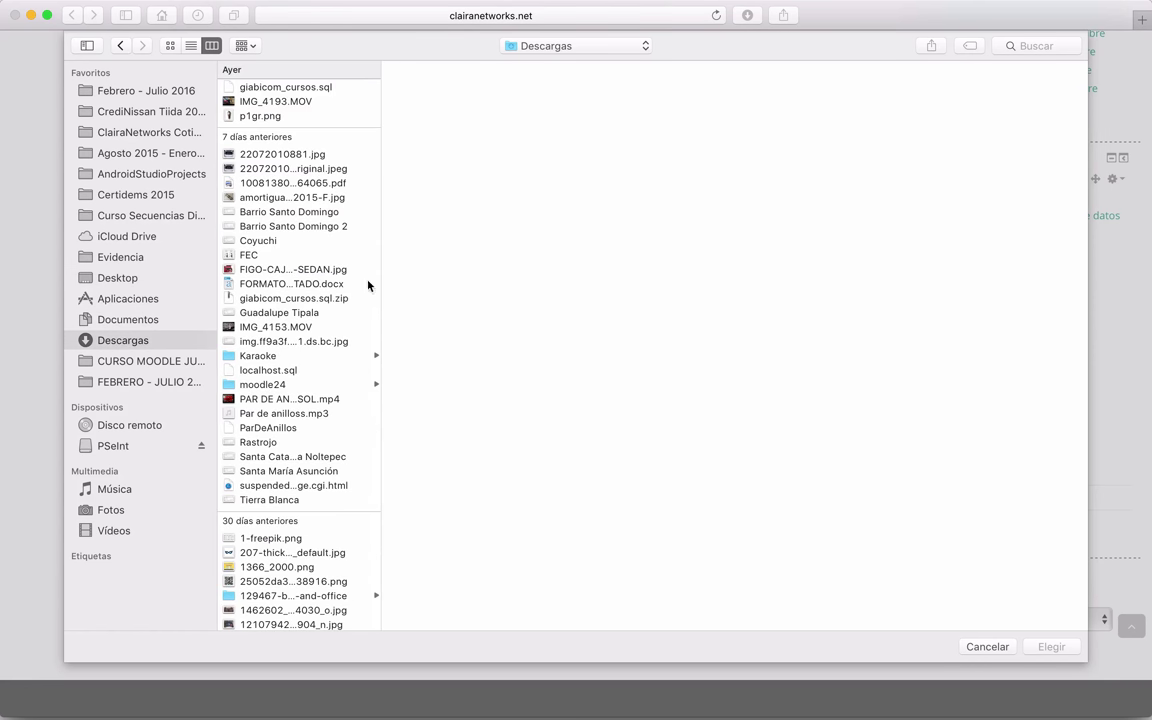
pyautogui.scroll(3, 330, 251)
pyautogui.click(264, 88)
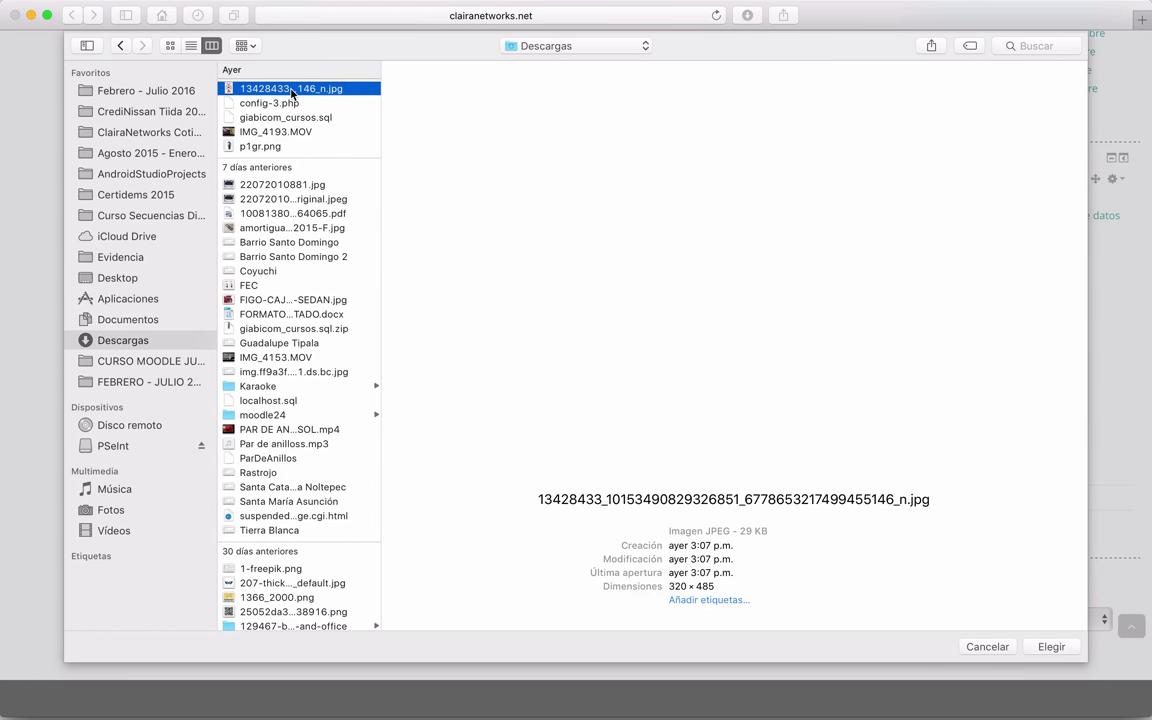
pyautogui.click(1048, 647)
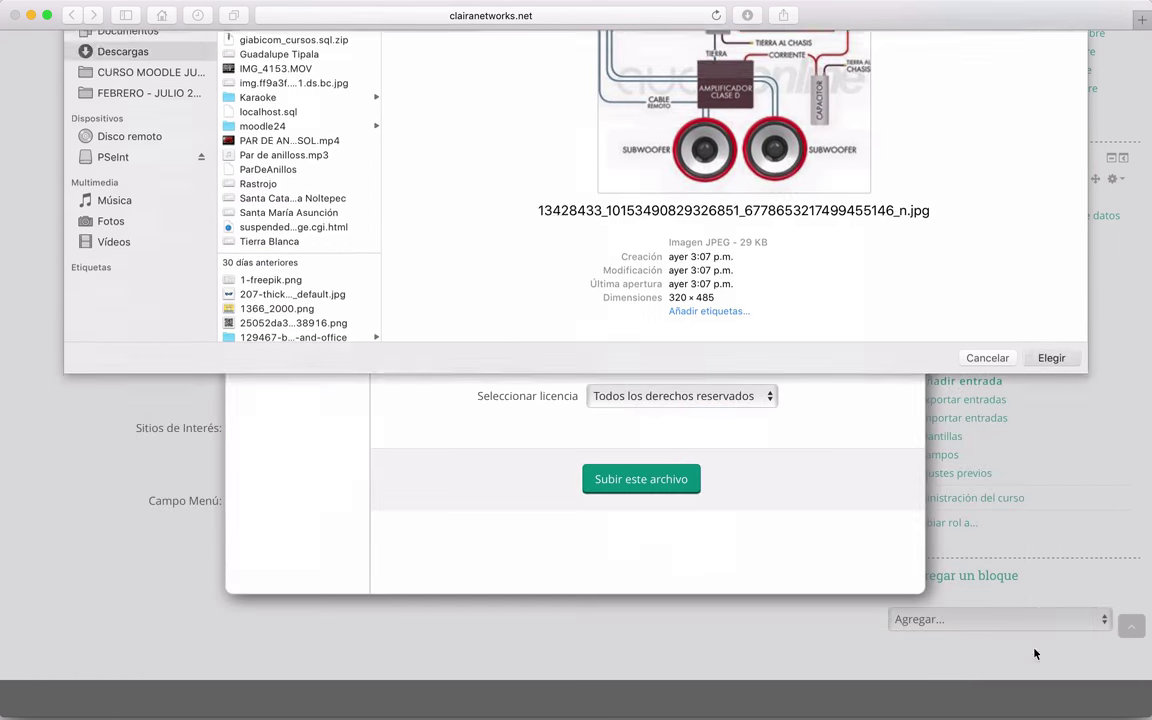
pyautogui.click(642, 479)
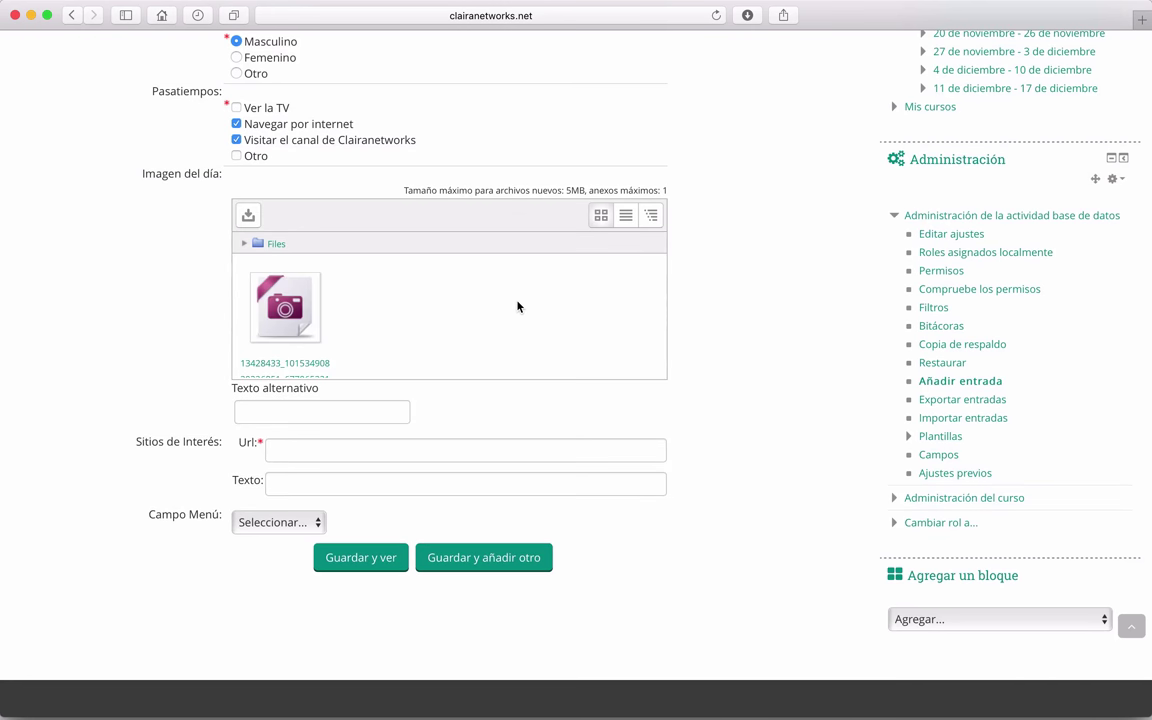
pyautogui.scroll(-2, 130, 378)
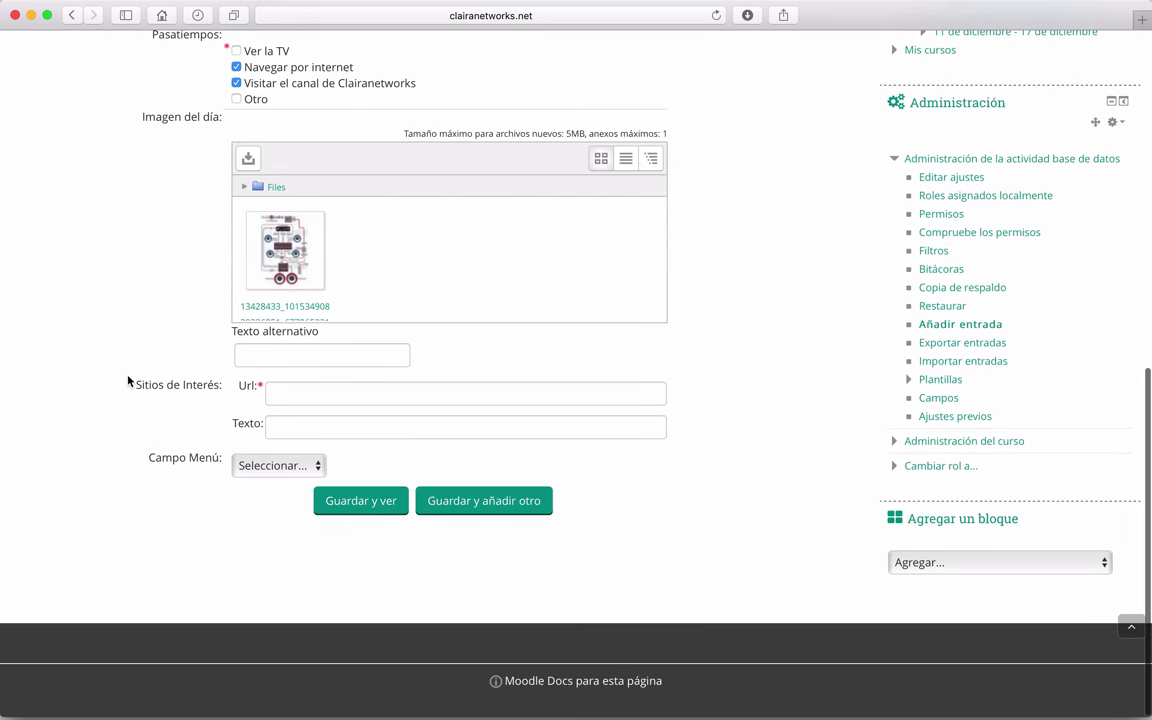
pyautogui.click(301, 394)
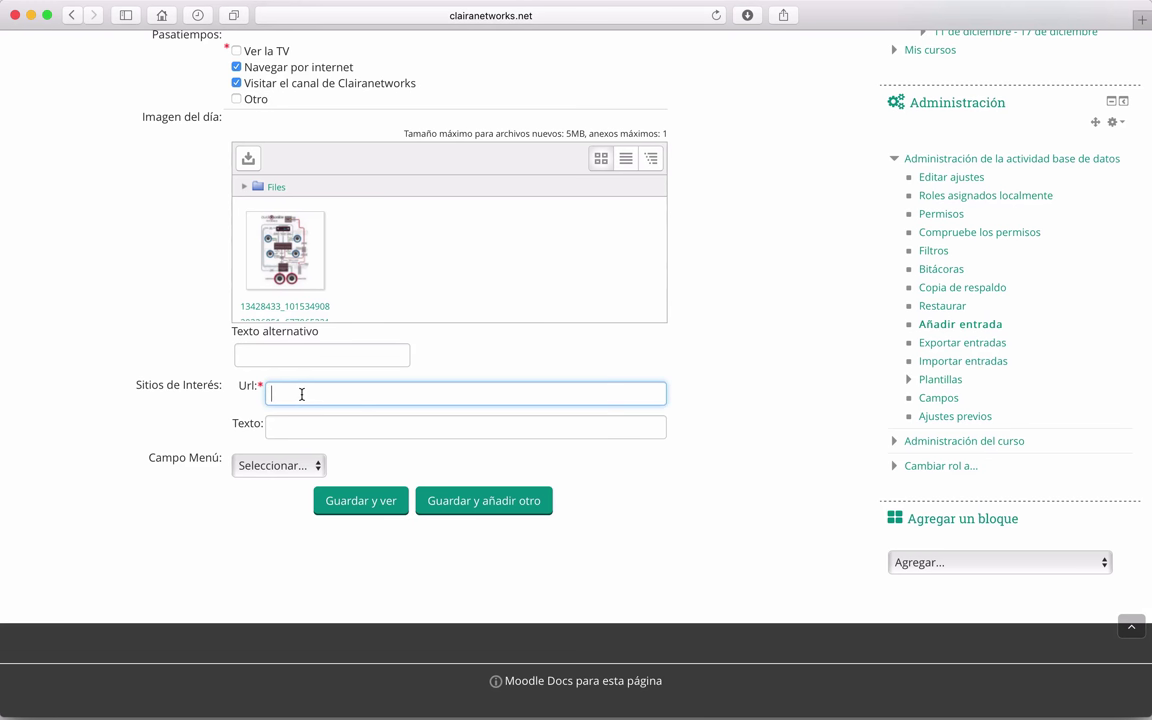
pyautogui.write('http://clairanetworks.net')
pyautogui.press('Tab')
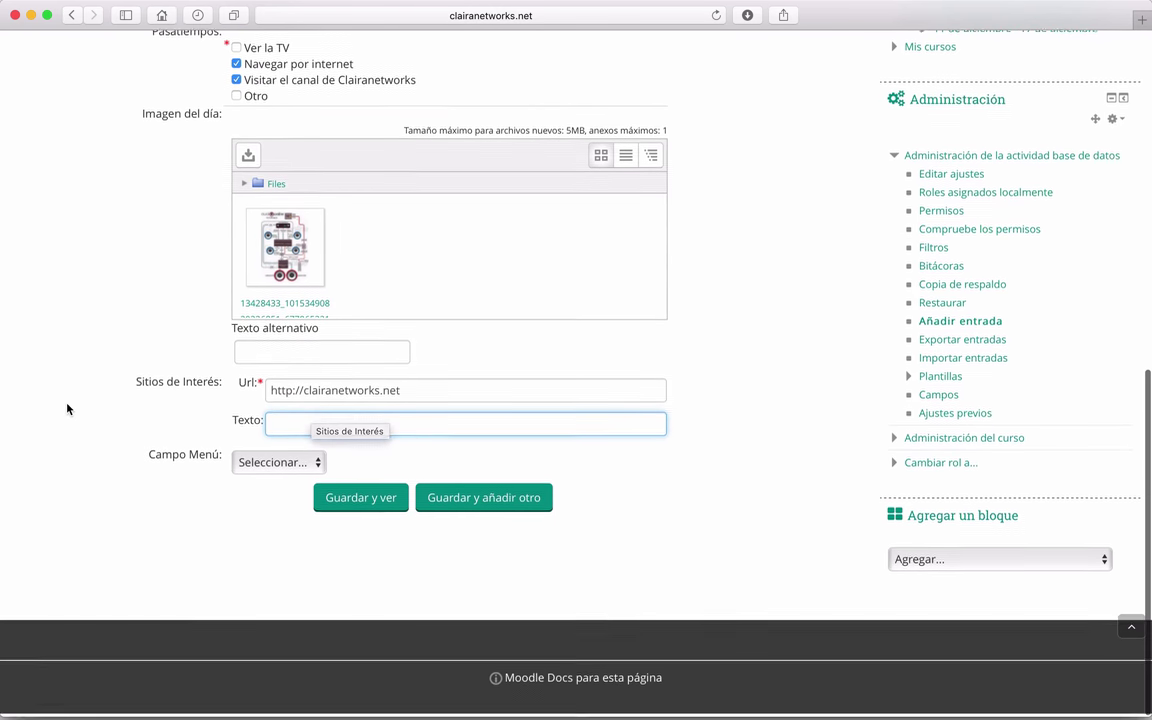
pyautogui.write('Claira')
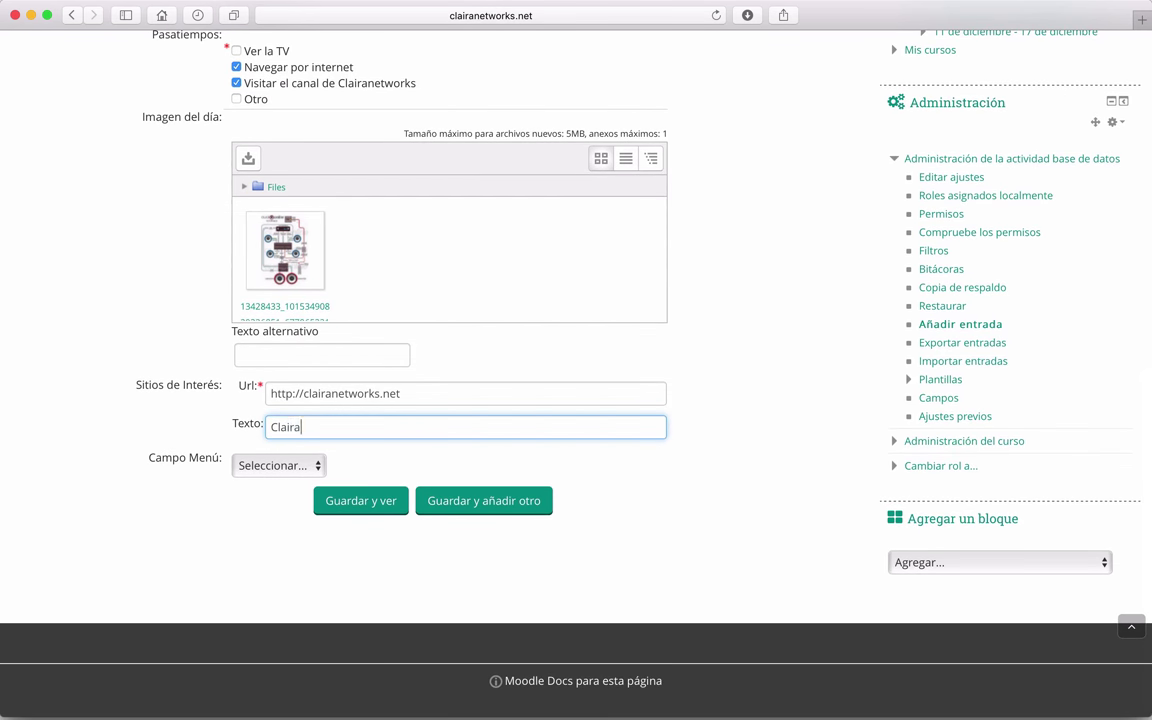
pyautogui.press('super+a')
pyautogui.click(155, 445)
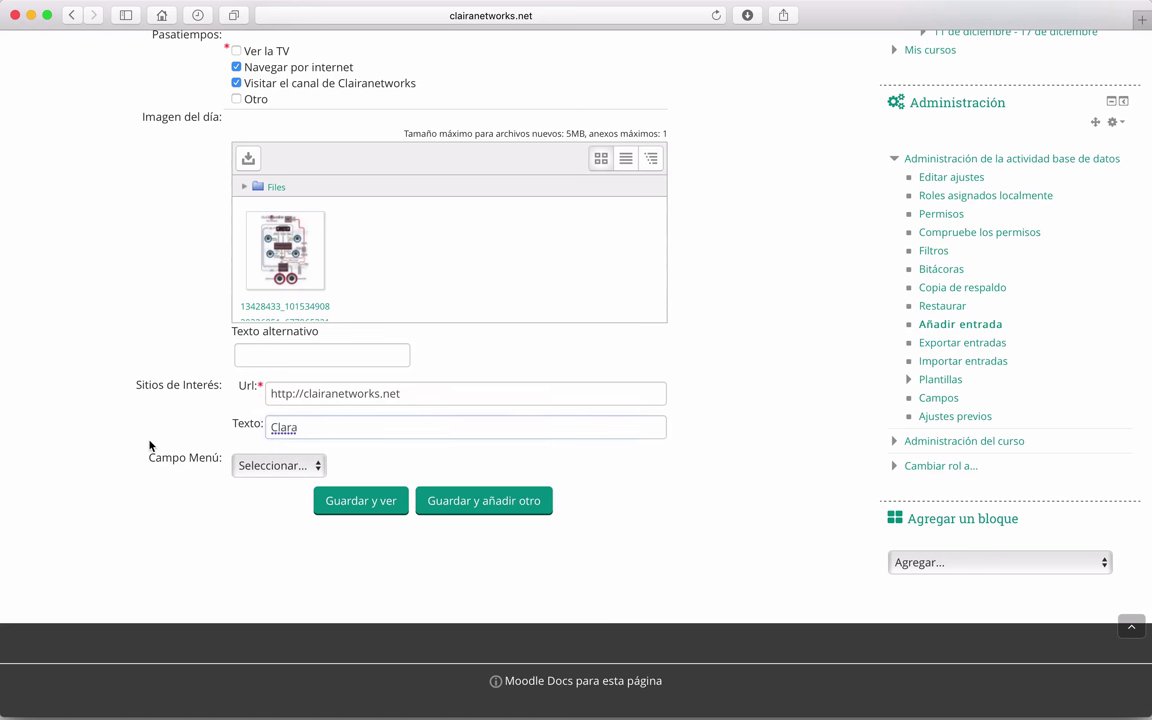
pyautogui.click(288, 427)
pyautogui.press('super+z')
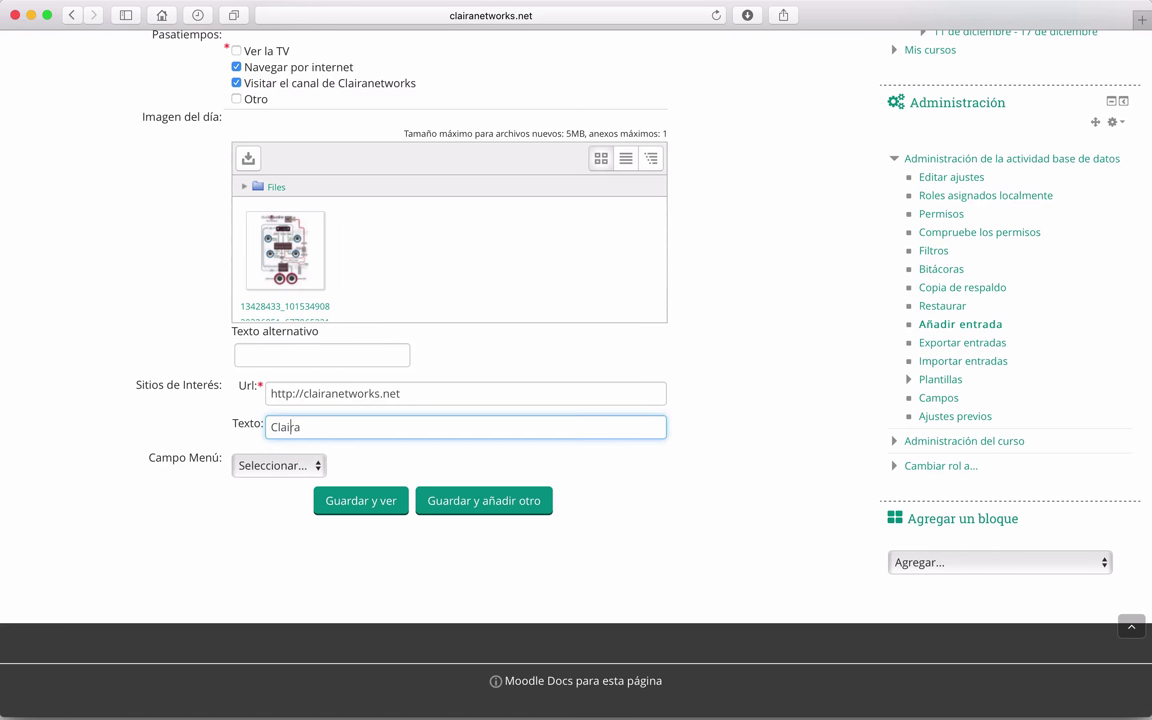
pyautogui.click(90, 481)
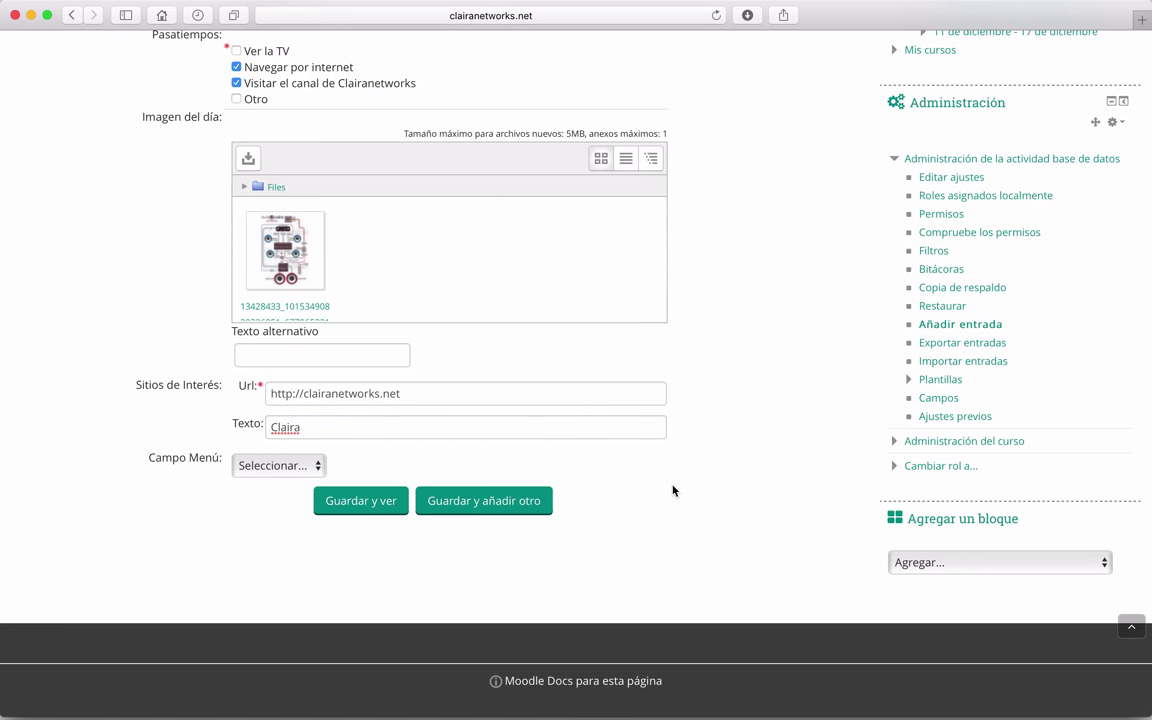
# Step: Choose Submenú 4 in the Campo Menú dropdown
pyautogui.scroll(-2, 674, 489)
pyautogui.scroll(-2, 175, 543)
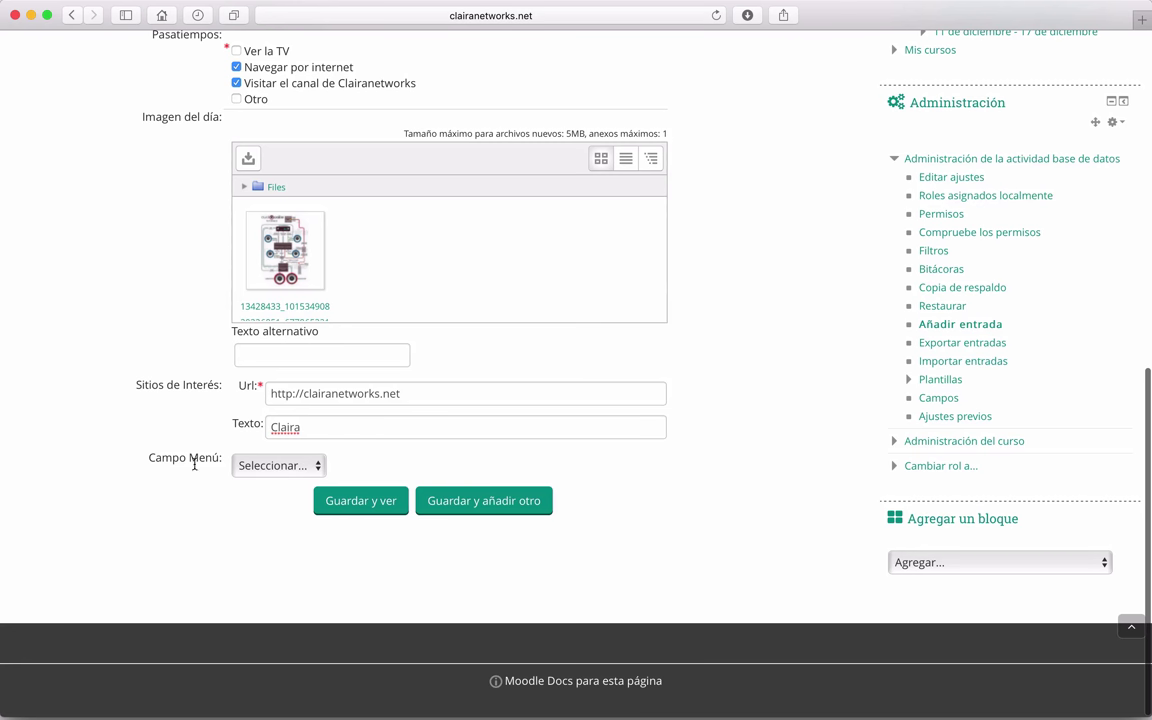
pyautogui.click(314, 465)
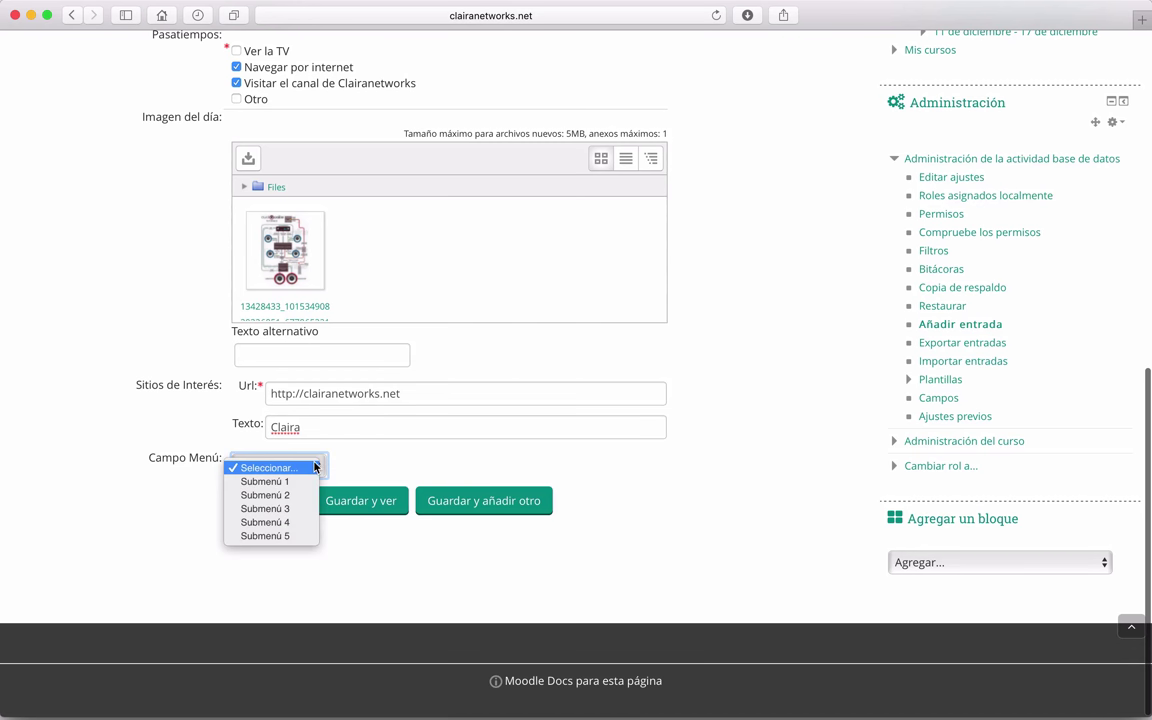
pyautogui.click(268, 523)
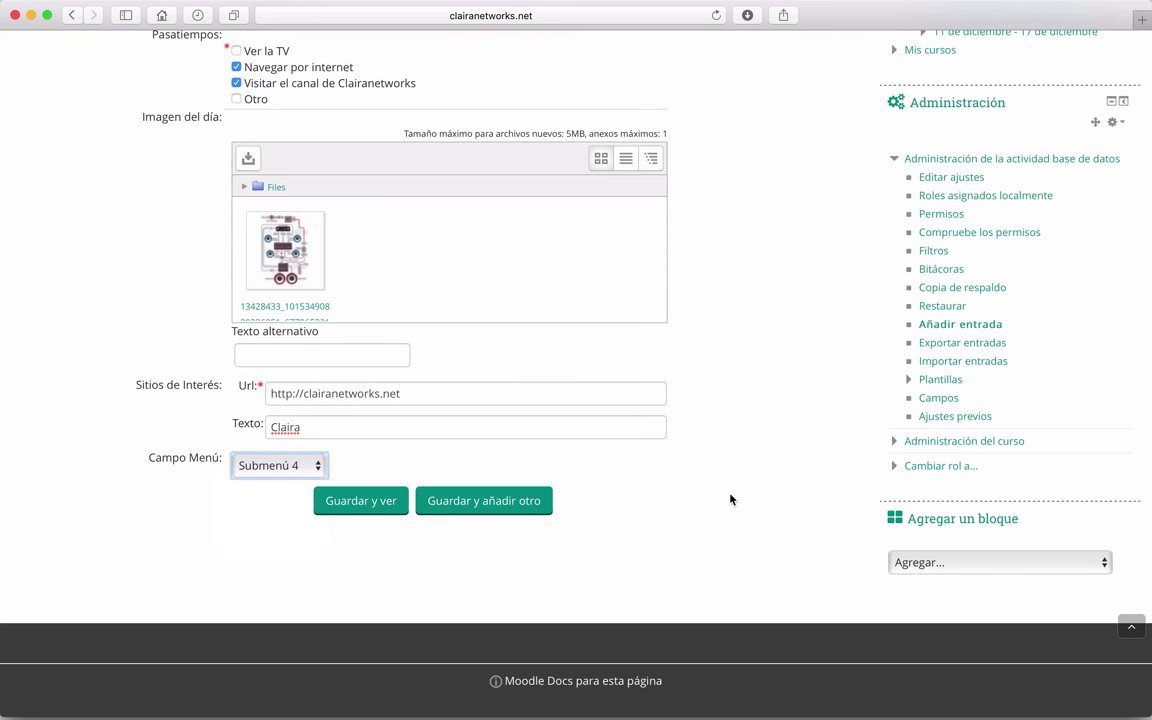
pyautogui.scroll(10, 730, 499)
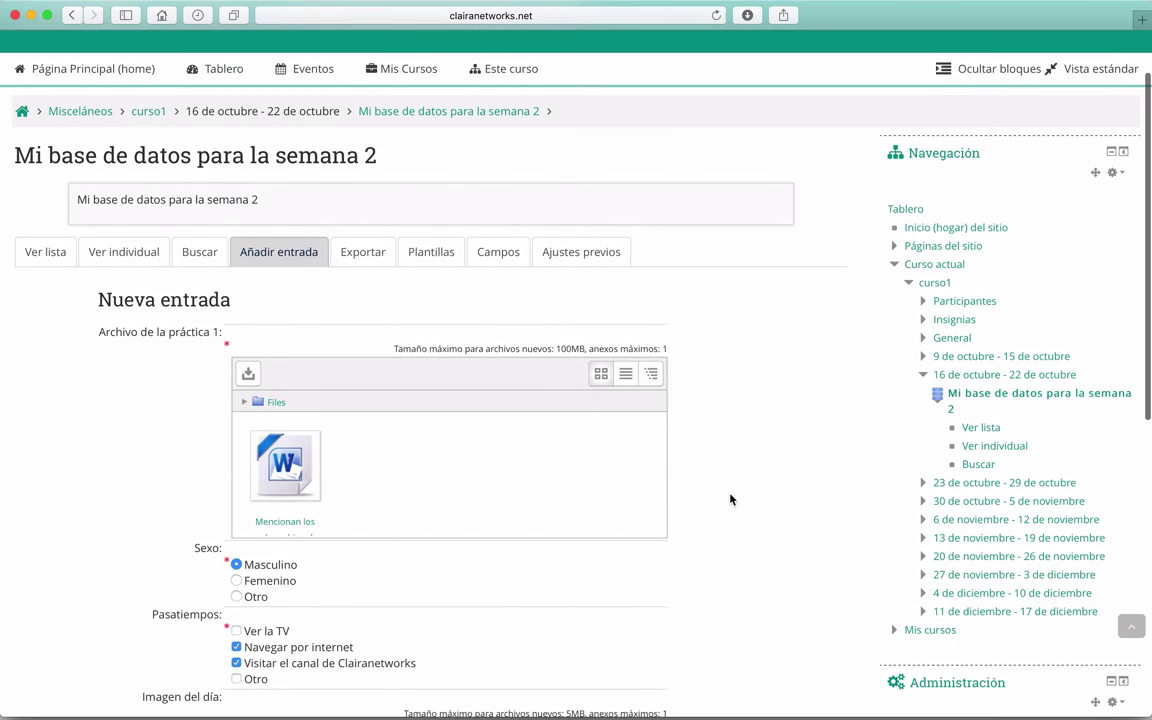
pyautogui.scroll(-10, 730, 499)
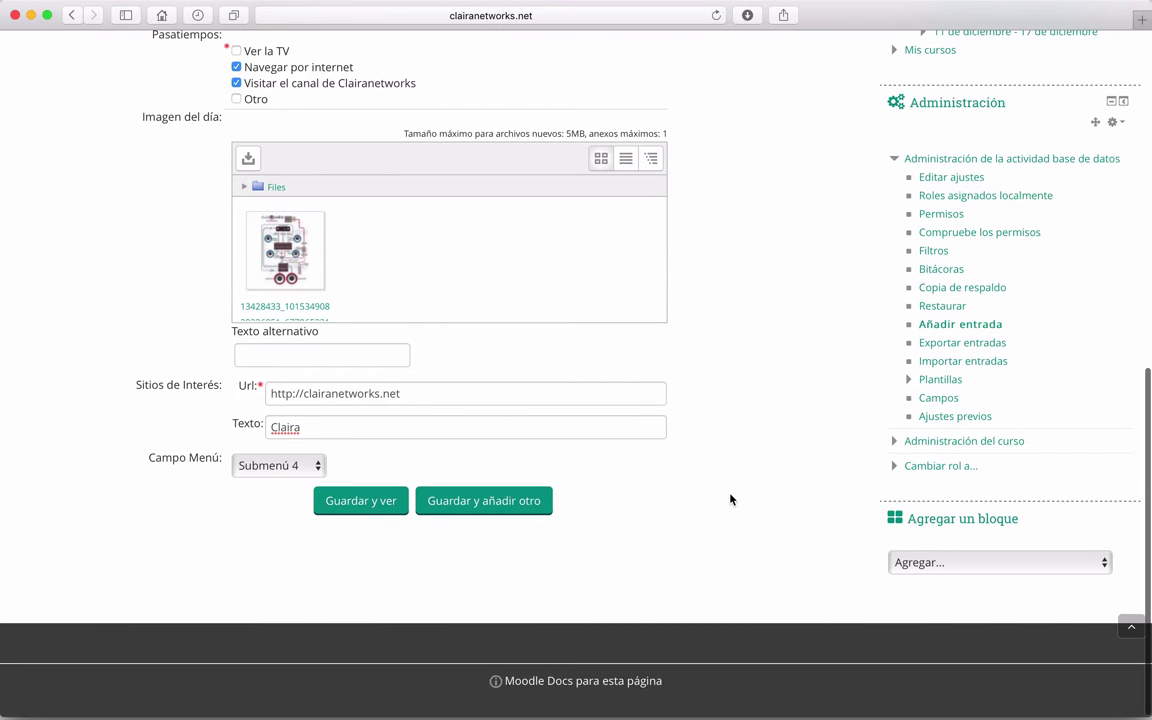
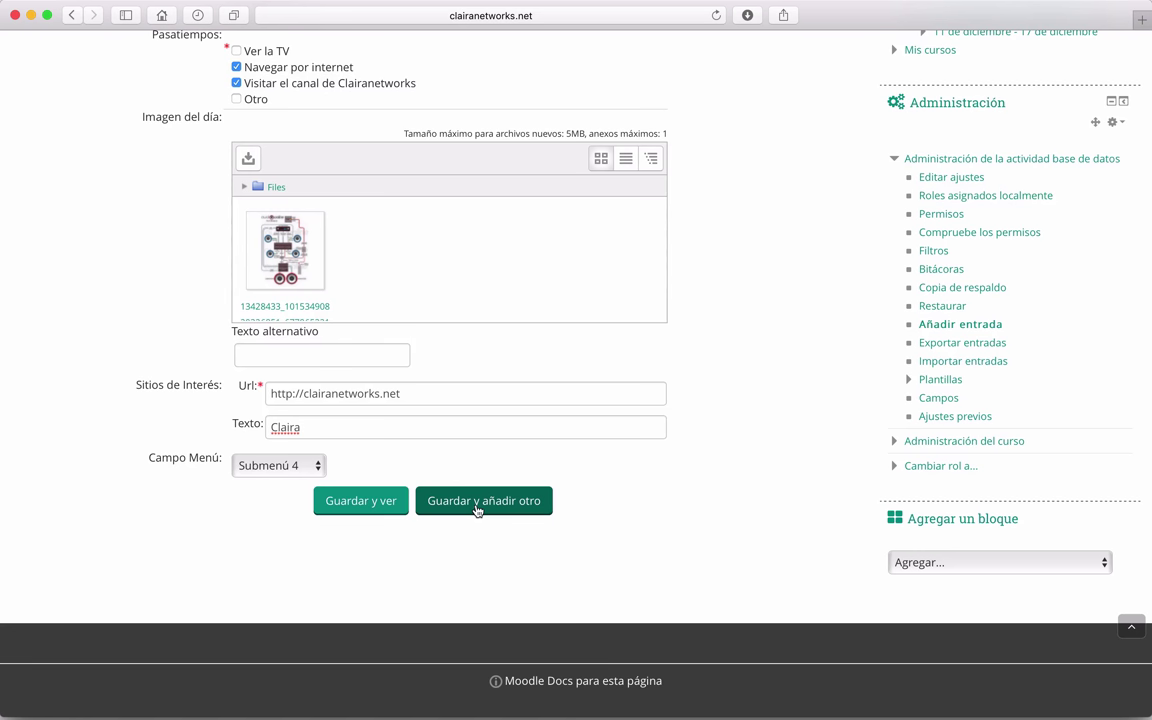
# Step: Save the entry with Guardar y ver and review the week 2 database page
pyautogui.click(404, 509)
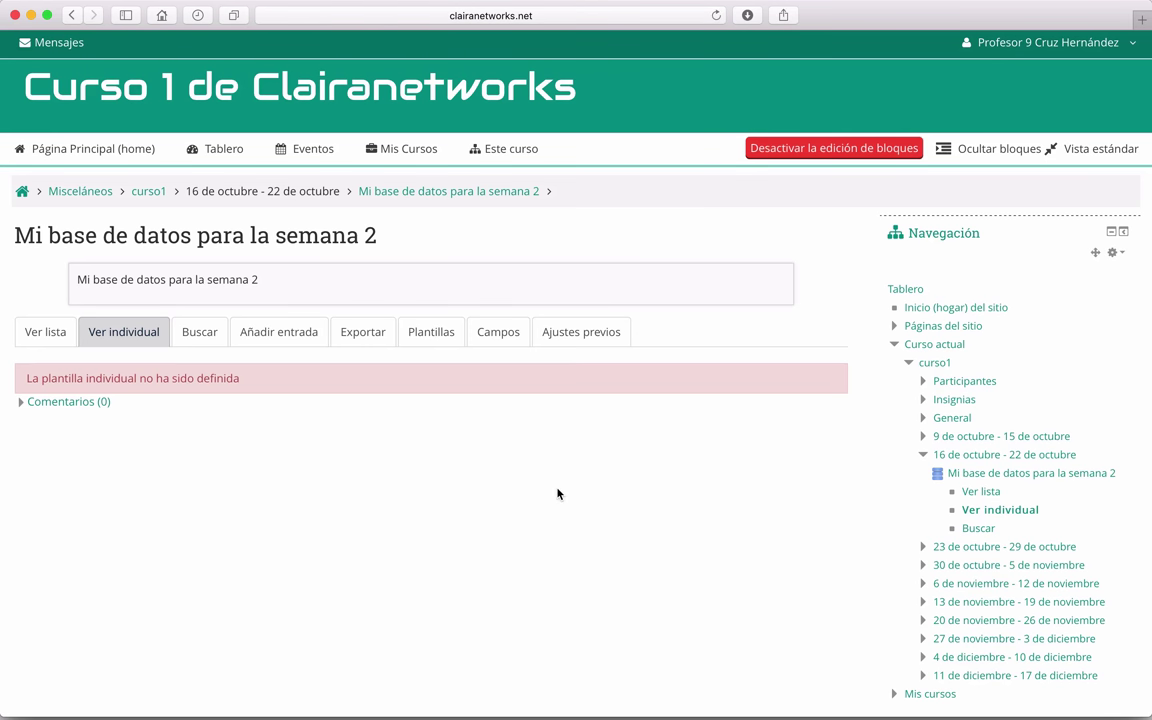
pyautogui.scroll(-3, 557, 493)
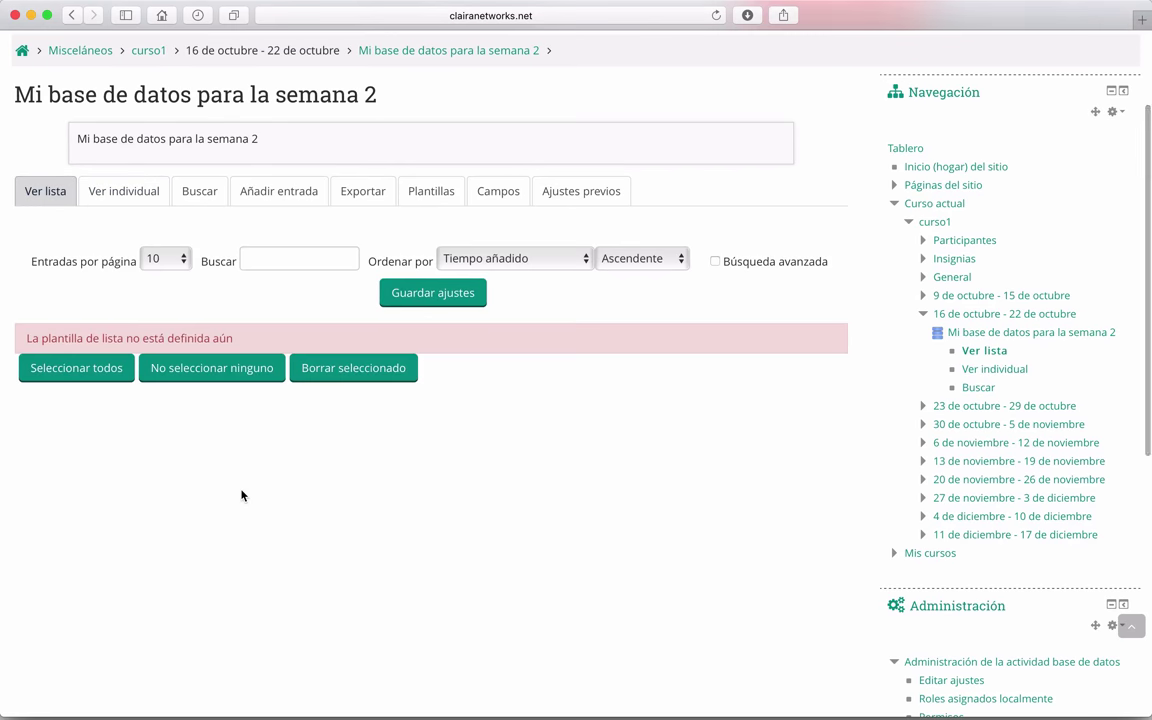
pyautogui.scroll(4, 230, 460)
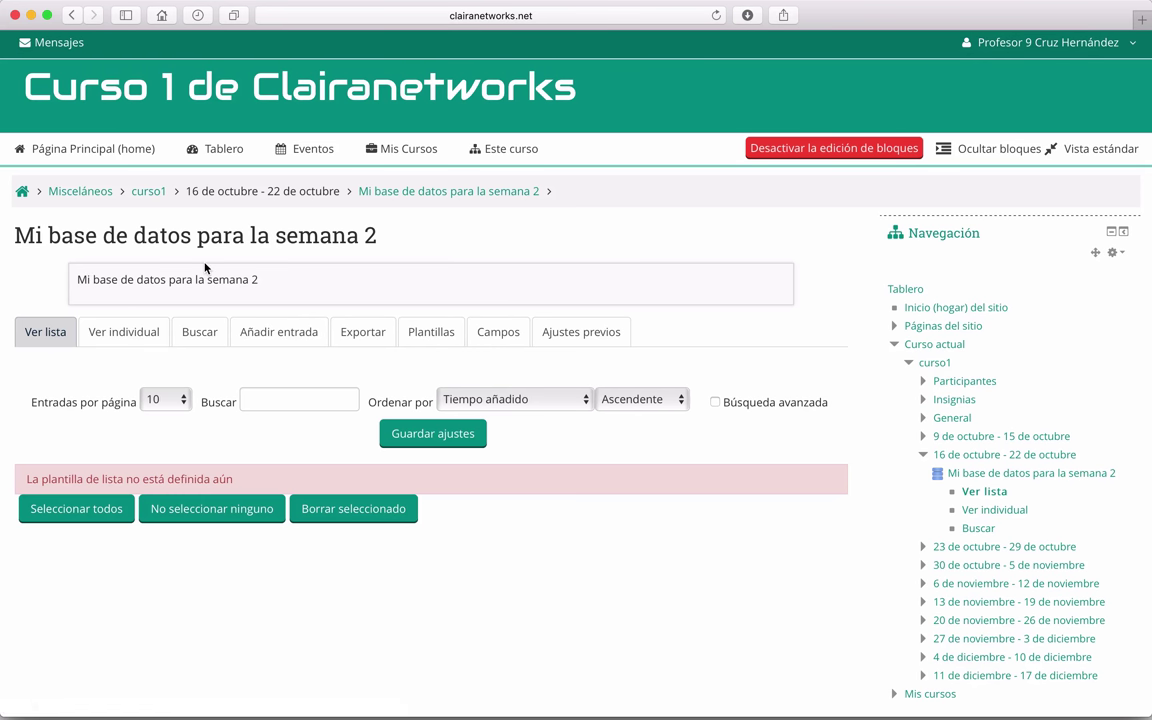
# Step: Write 'Encabezado de mi base de datos' as the list template header and copy it
pyautogui.click(426, 344)
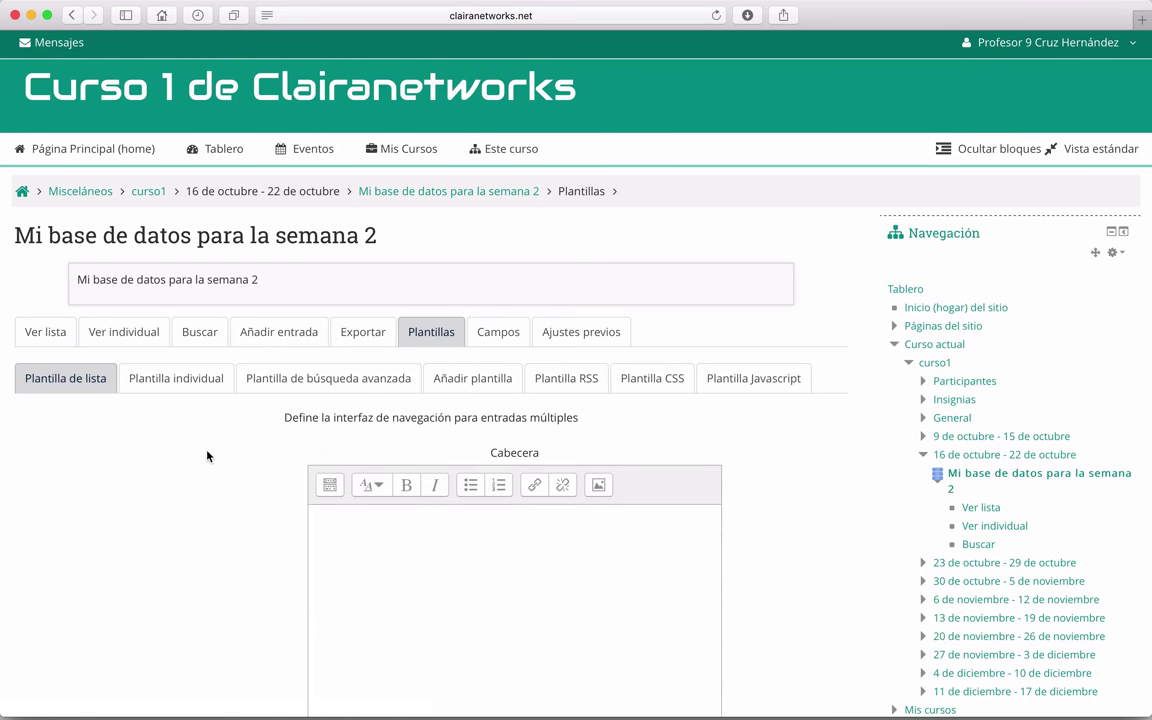
pyautogui.scroll(-5, 207, 456)
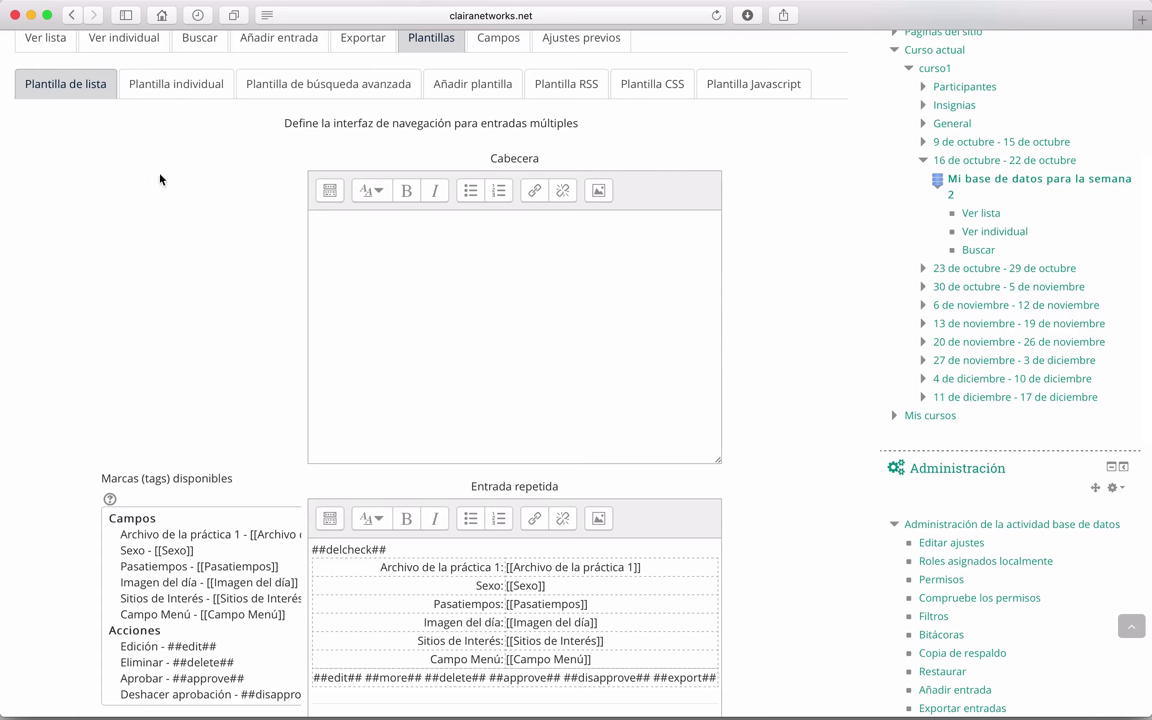
pyautogui.scroll(-1, 203, 234)
pyautogui.click(417, 231)
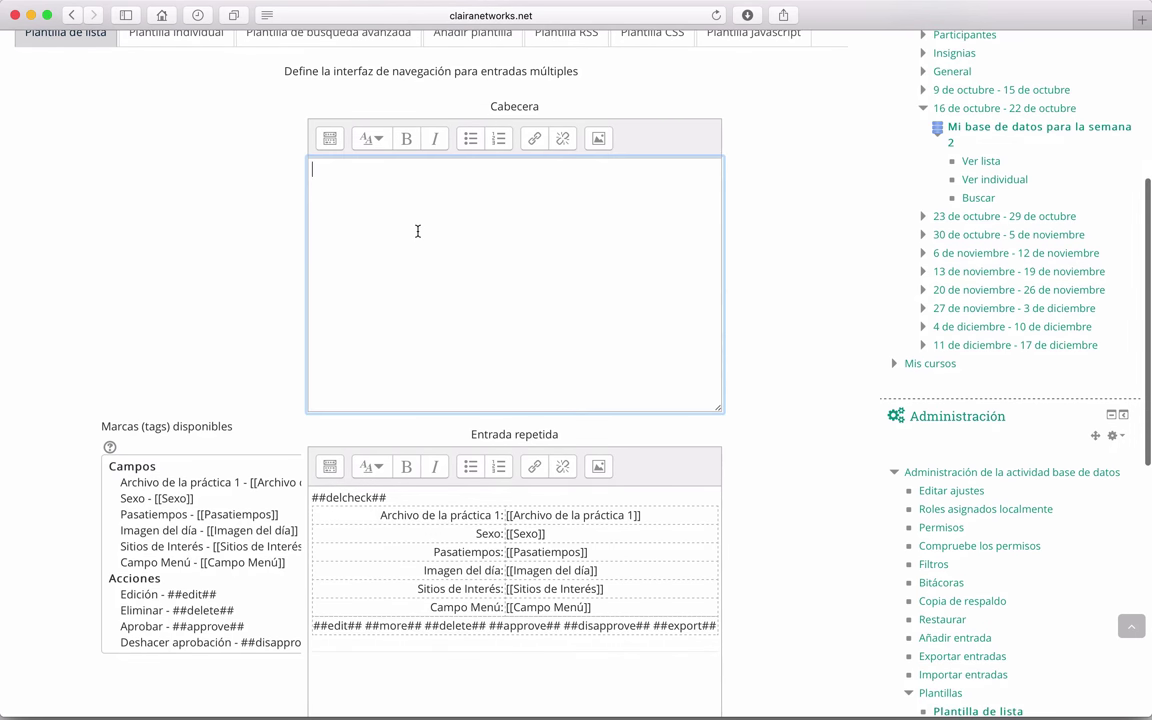
pyautogui.scroll(-10, 417, 231)
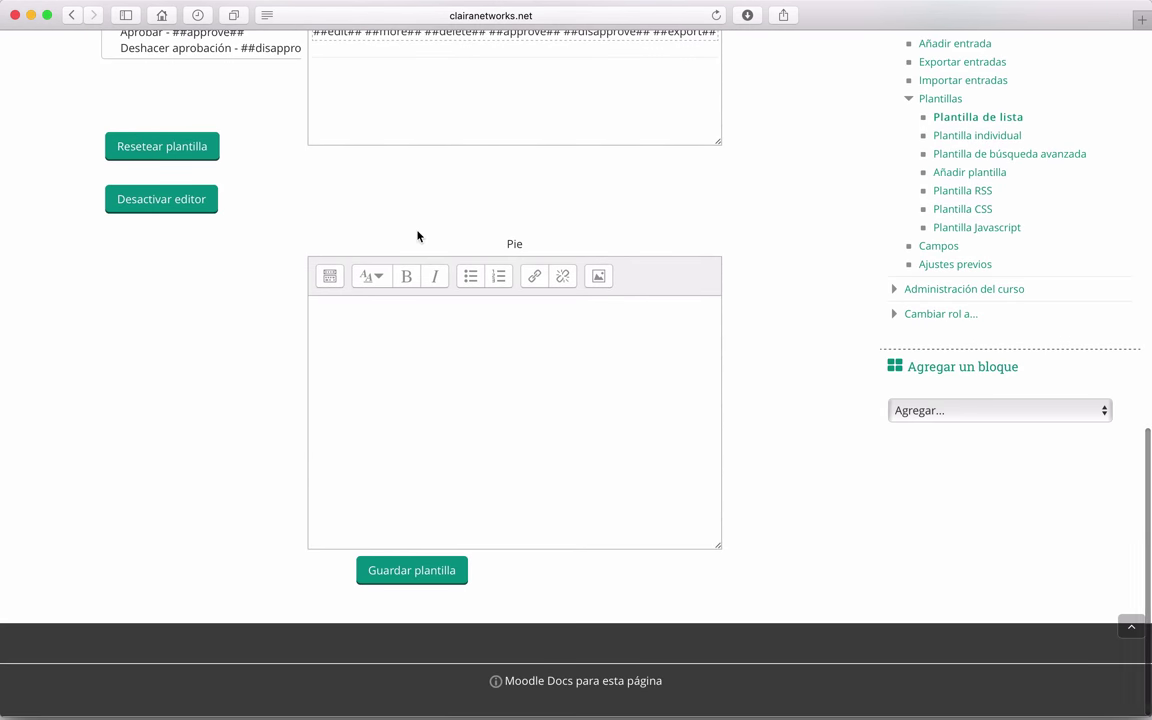
pyautogui.scroll(10, 417, 231)
pyautogui.scroll(2, 455, 141)
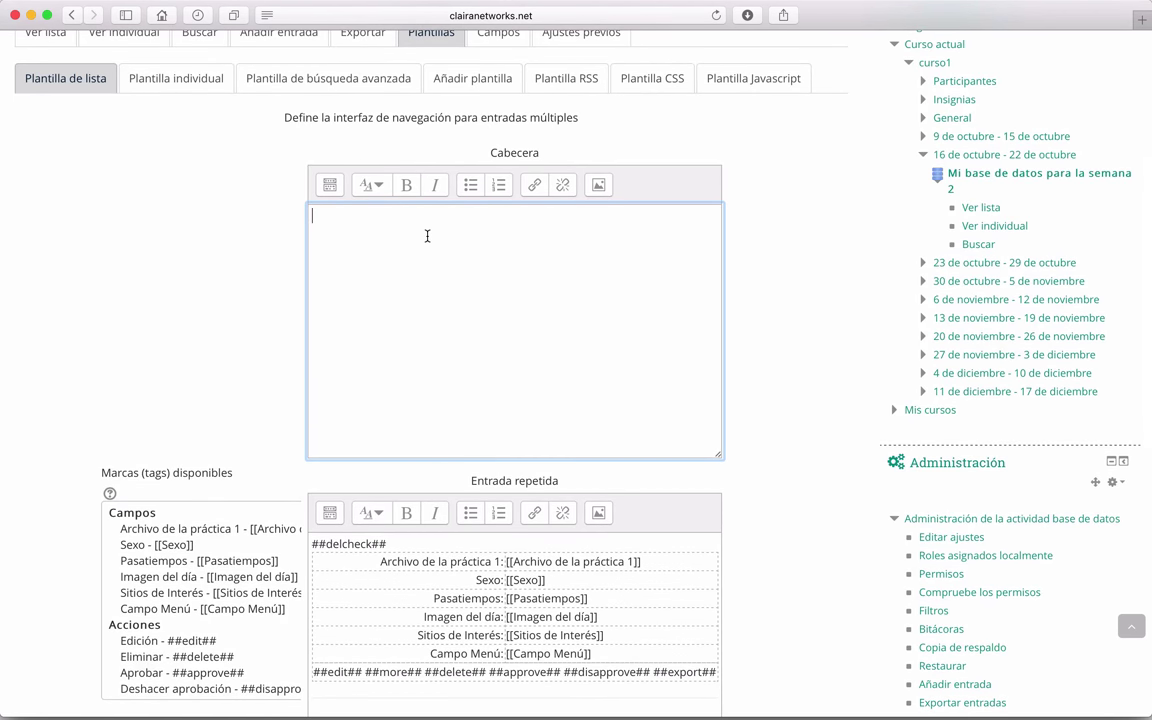
pyautogui.write('Encabezado de mi')
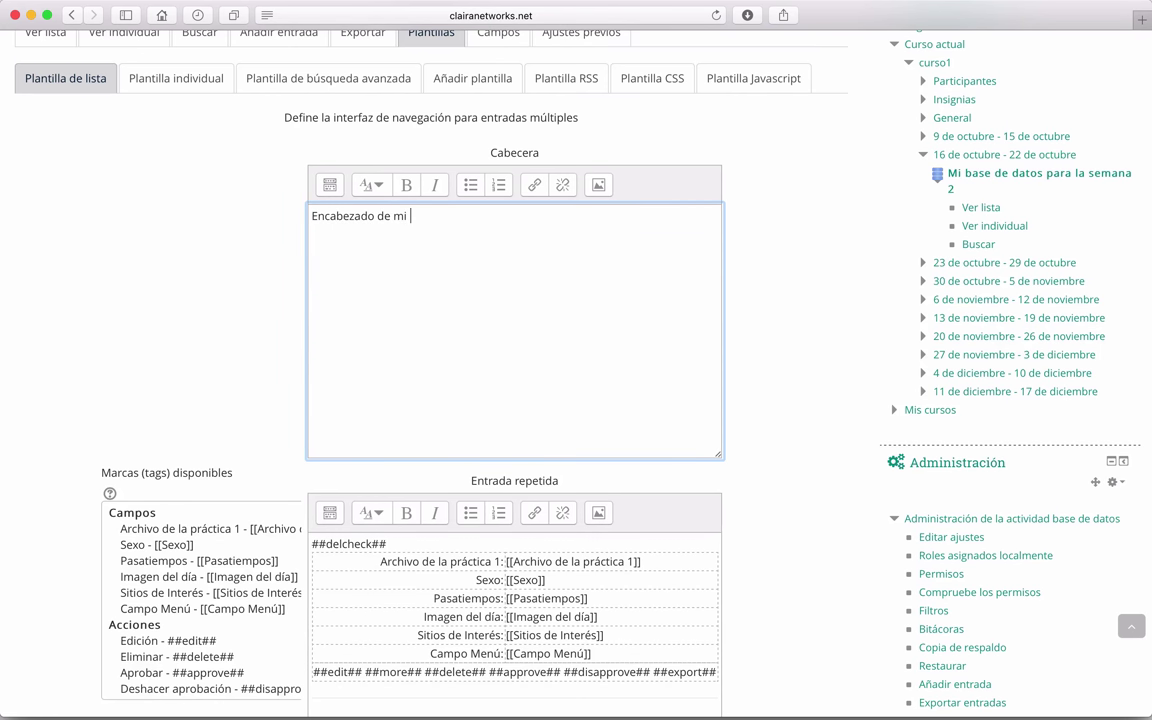
pyautogui.write(' base de datos')
pyautogui.moveTo(484, 217); pyautogui.dragTo(319, 219)
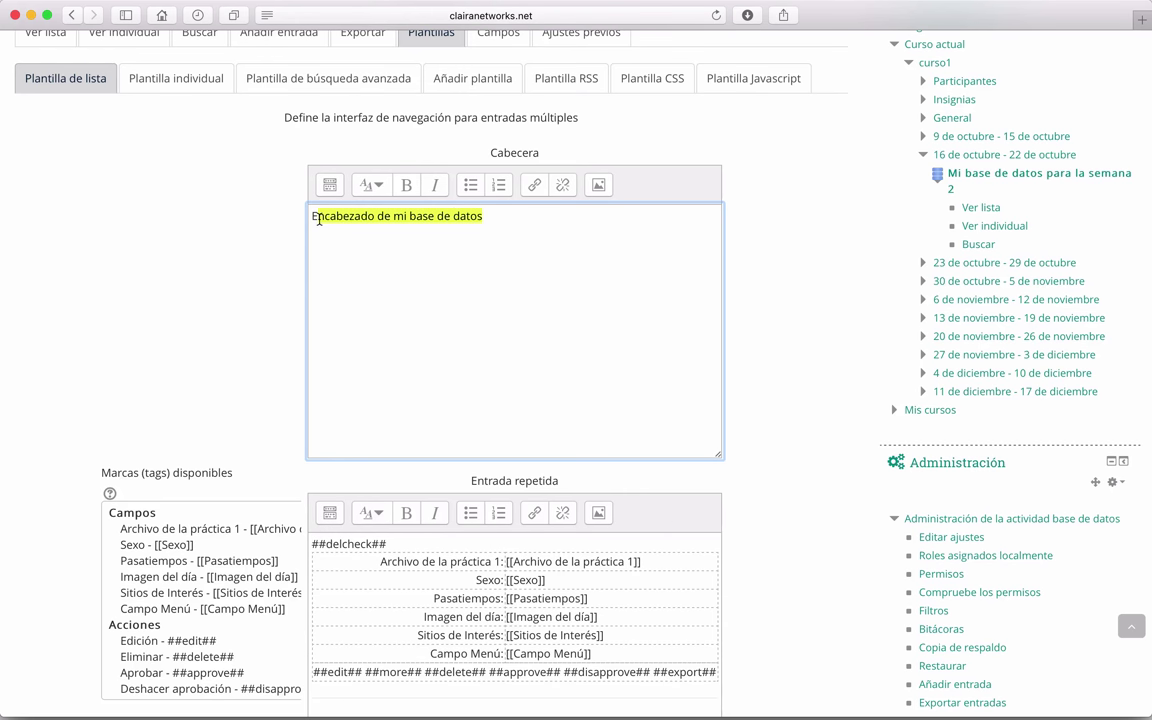
pyautogui.tripleClick(312, 217)
pyautogui.press('super+c')
pyautogui.scroll(-5, 216, 313)
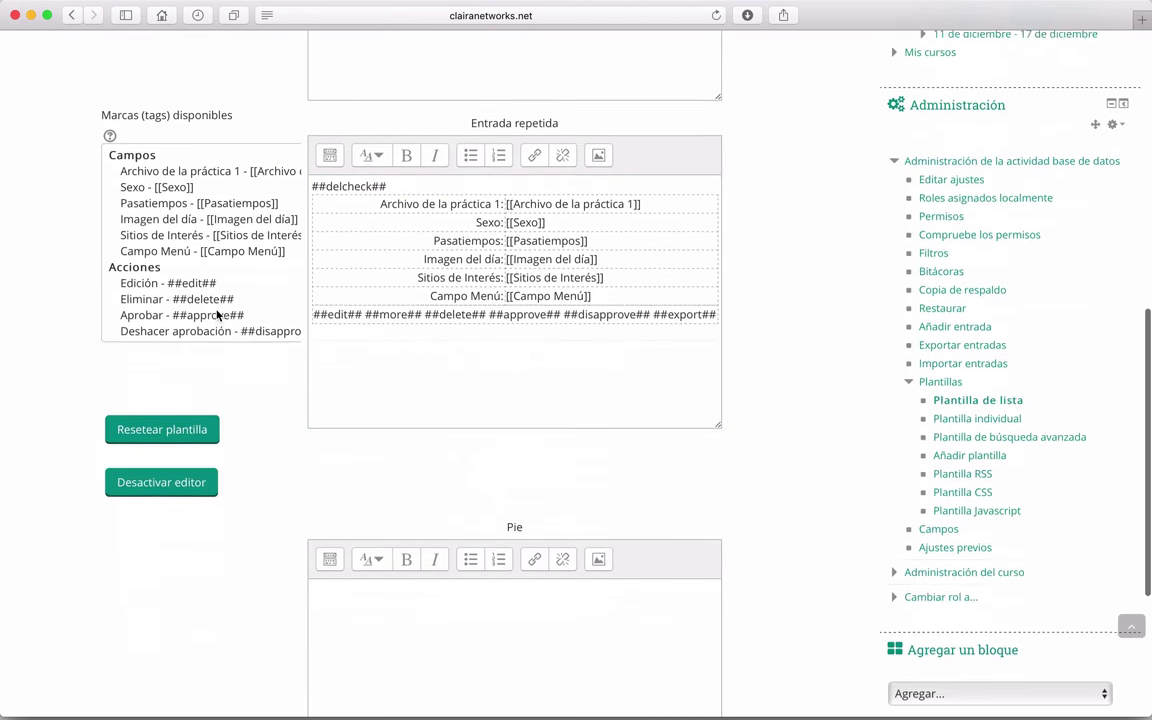
# Step: Set the footer to 'Pie de mi base de datos' and save the list template
pyautogui.click(411, 597)
pyautogui.scroll(-3, 411, 597)
pyautogui.press('super+v')
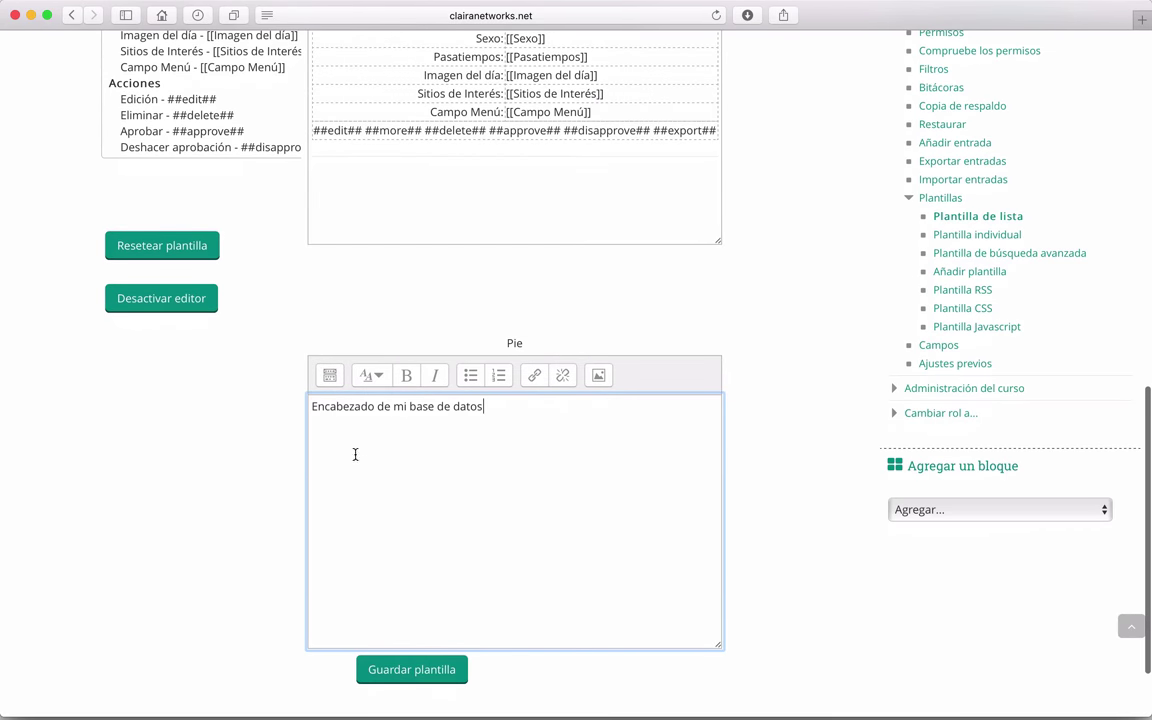
pyautogui.doubleClick(327, 406)
pyautogui.write('Pie')
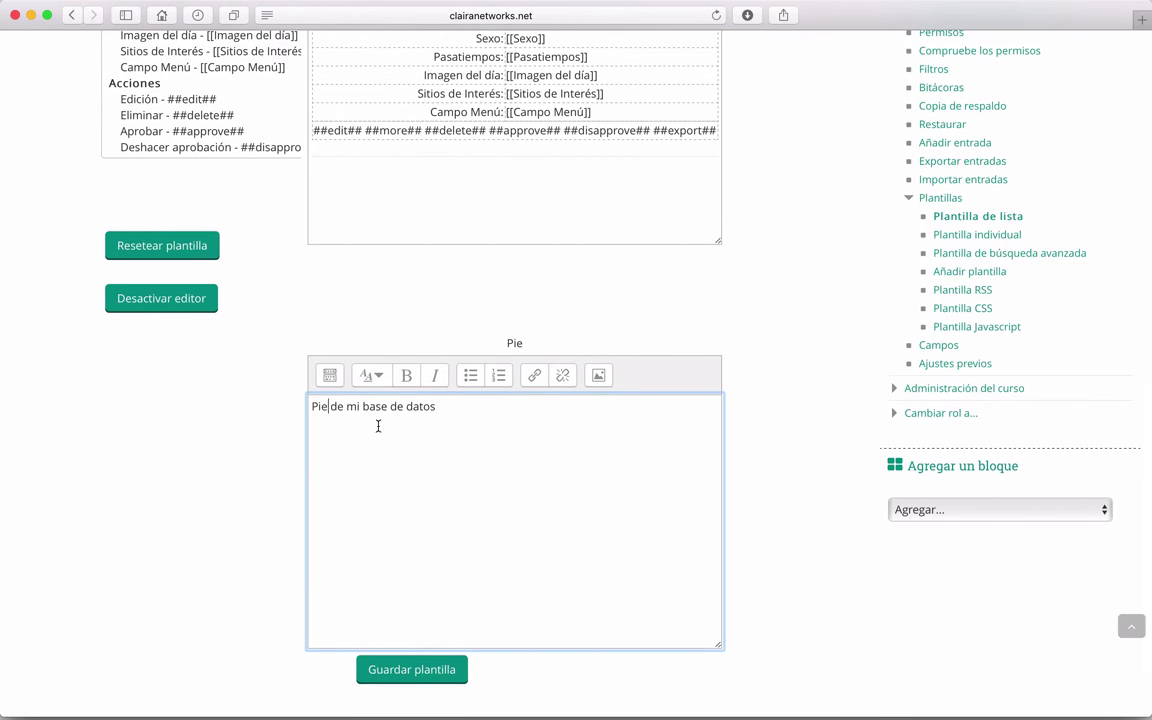
pyautogui.scroll(2, 154, 476)
pyautogui.scroll(-3, 153, 475)
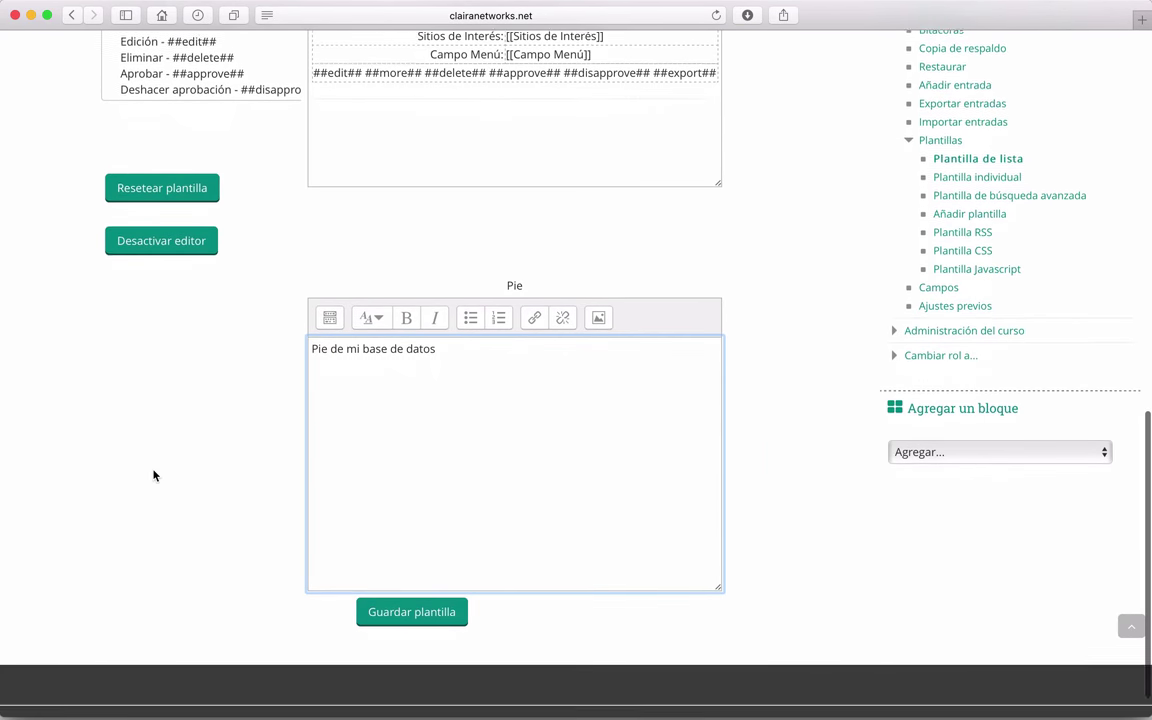
pyautogui.click(396, 614)
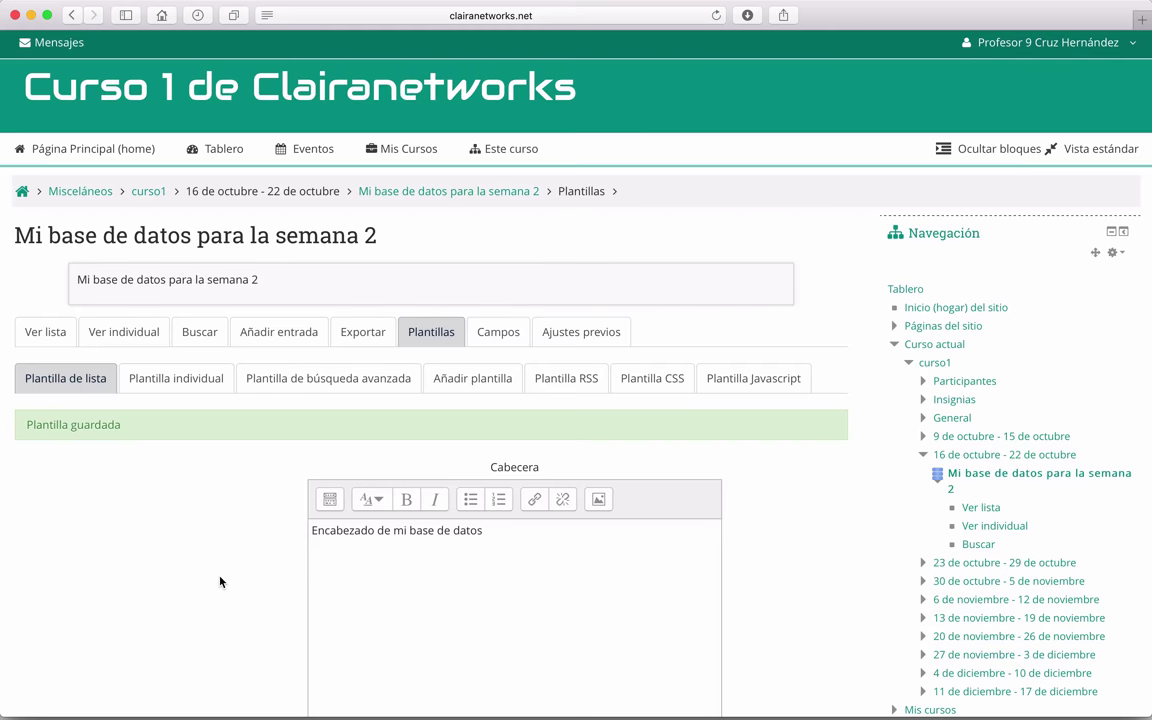
pyautogui.scroll(-3, 220, 581)
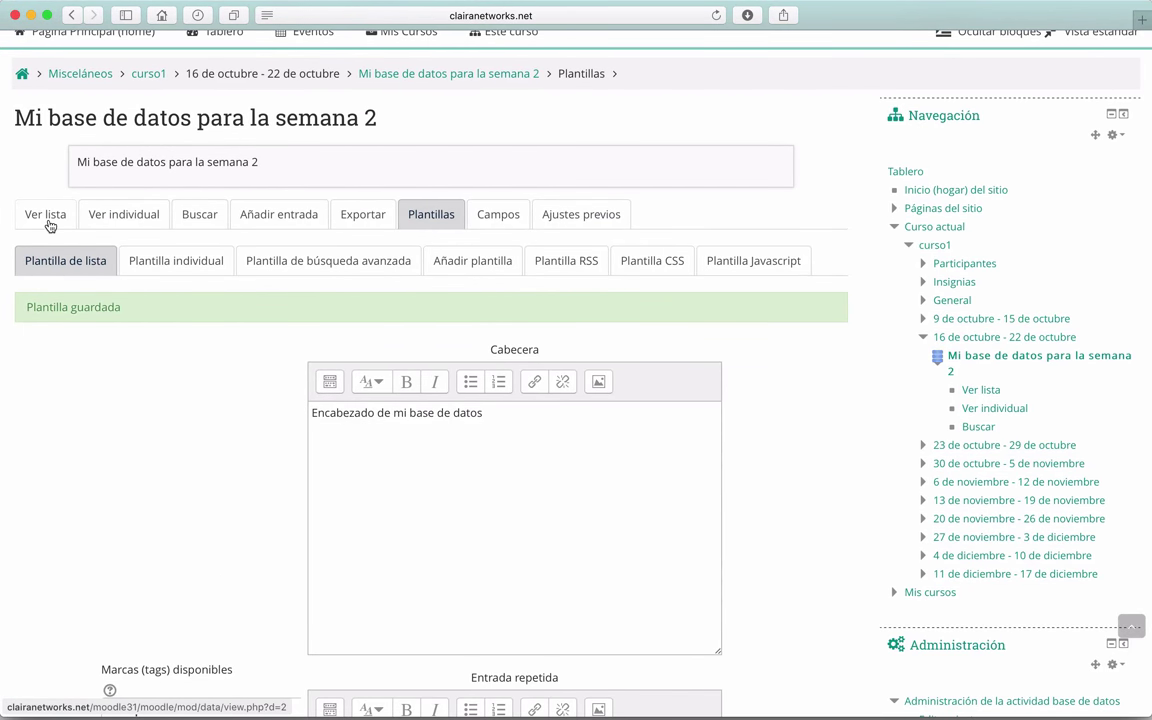
pyautogui.click(47, 216)
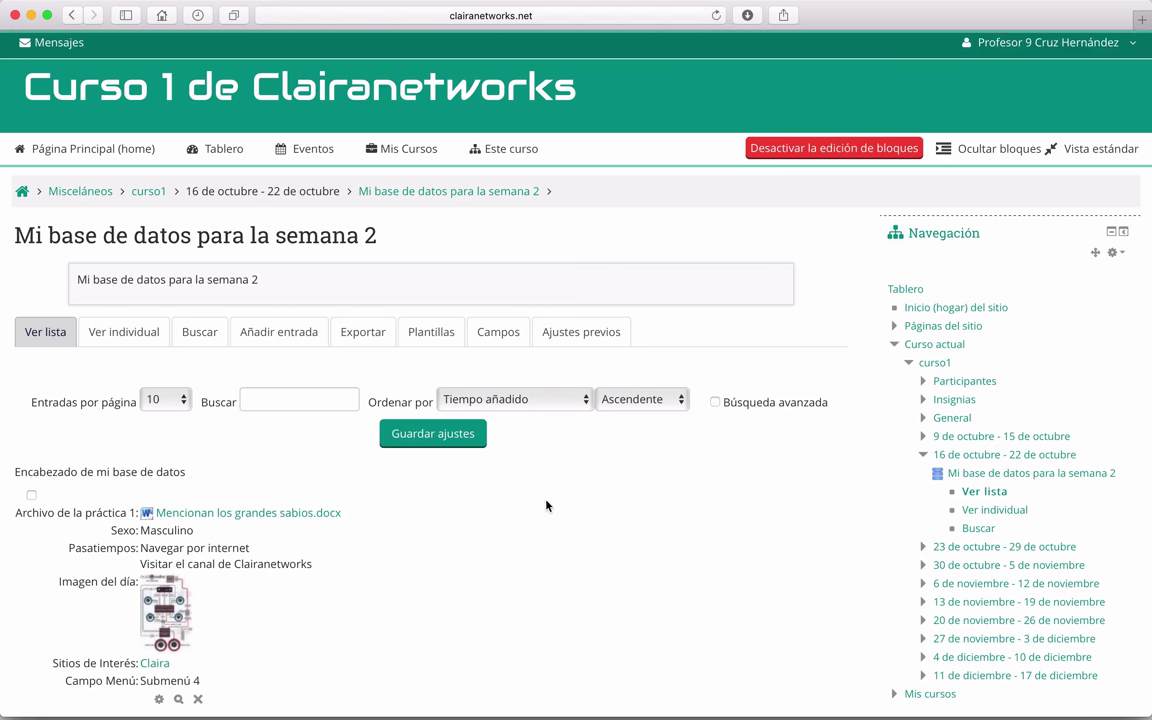
# Step: Review the listed entry's hobbies, image and link between the custom header and footer
pyautogui.scroll(-3, 551, 507)
pyautogui.scroll(-3, 551, 507)
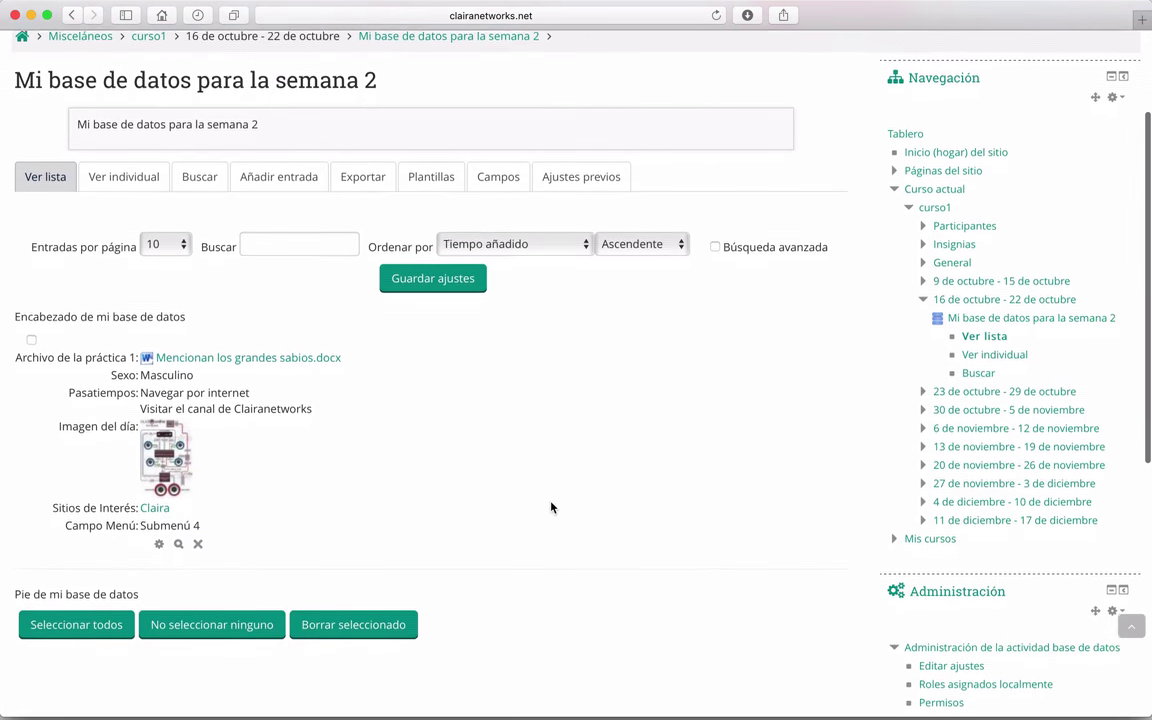
pyautogui.scroll(-1, 551, 507)
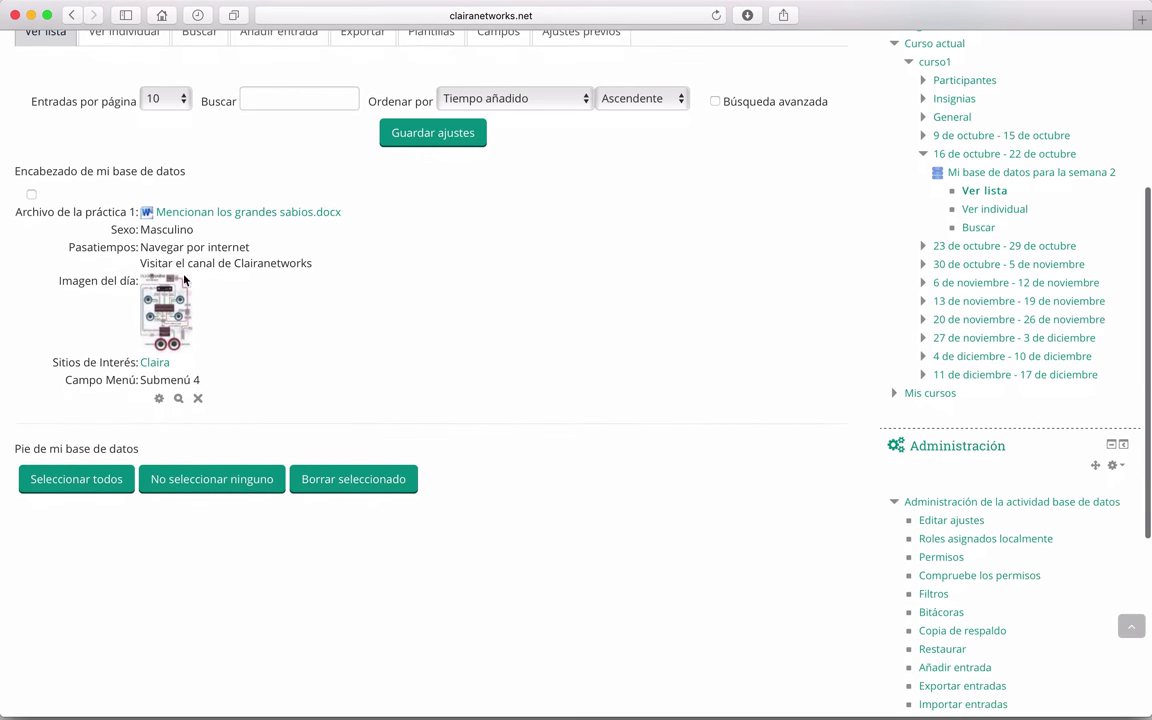
pyautogui.scroll(1, 184, 327)
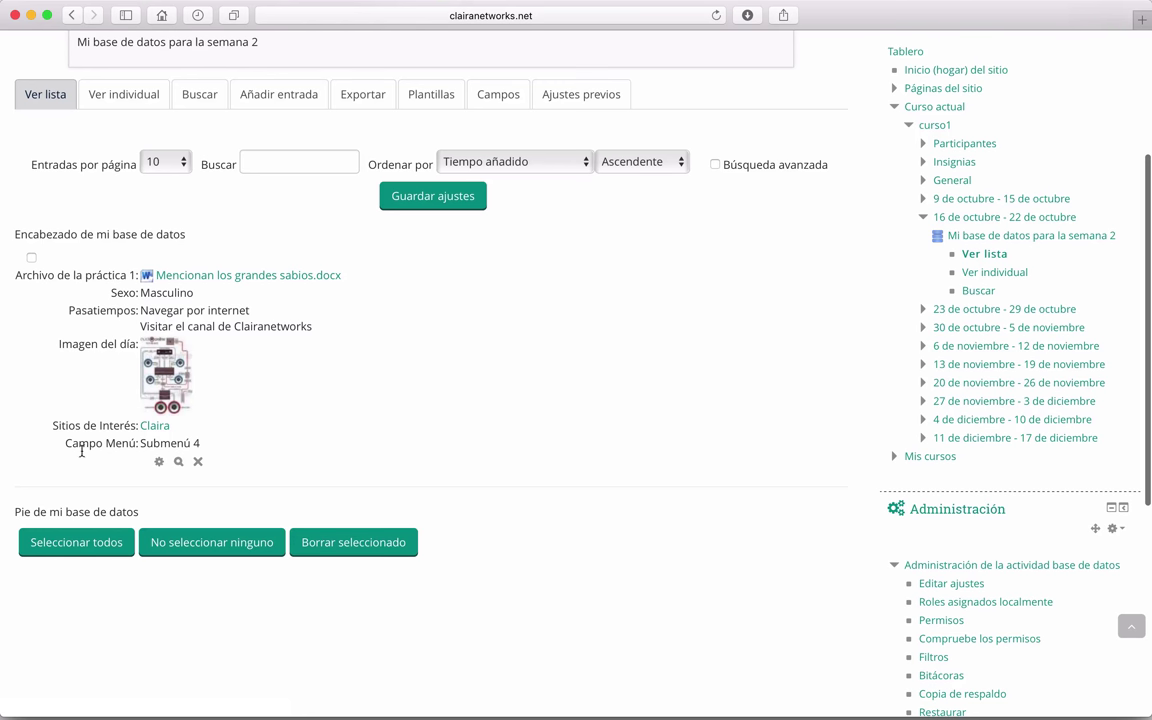
pyautogui.moveTo(218, 465); pyautogui.dragTo(2, 233)
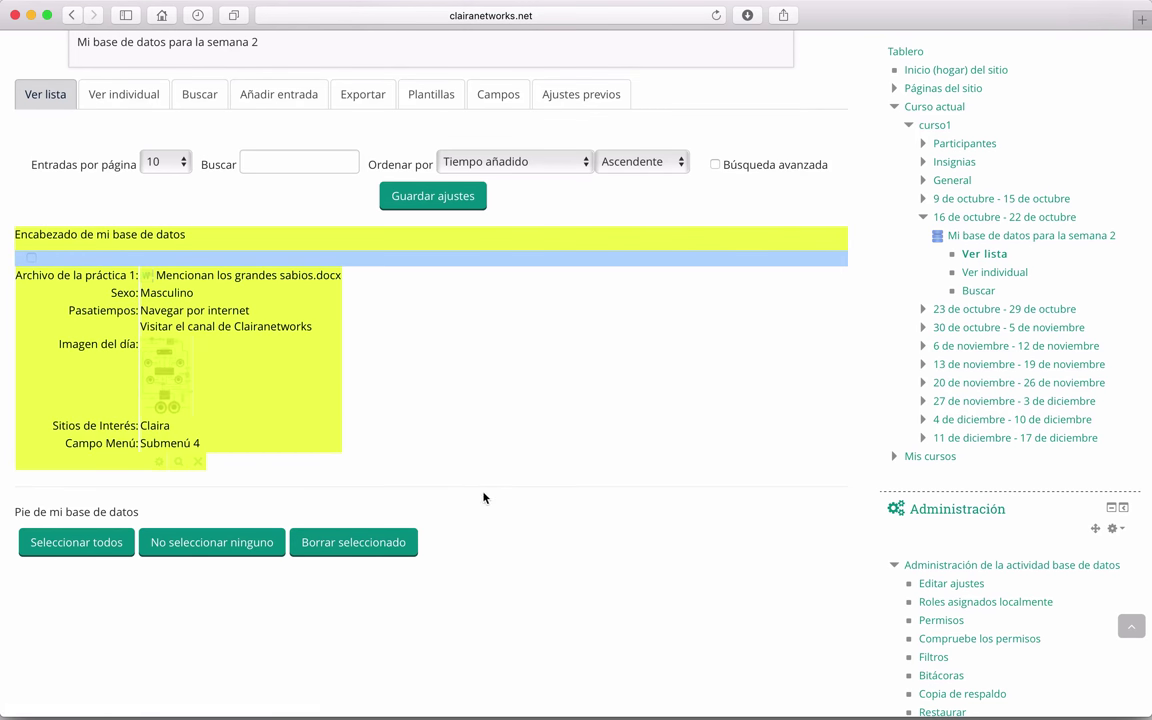
pyautogui.click(527, 549)
pyautogui.scroll(1, 527, 549)
pyautogui.scroll(3, 527, 549)
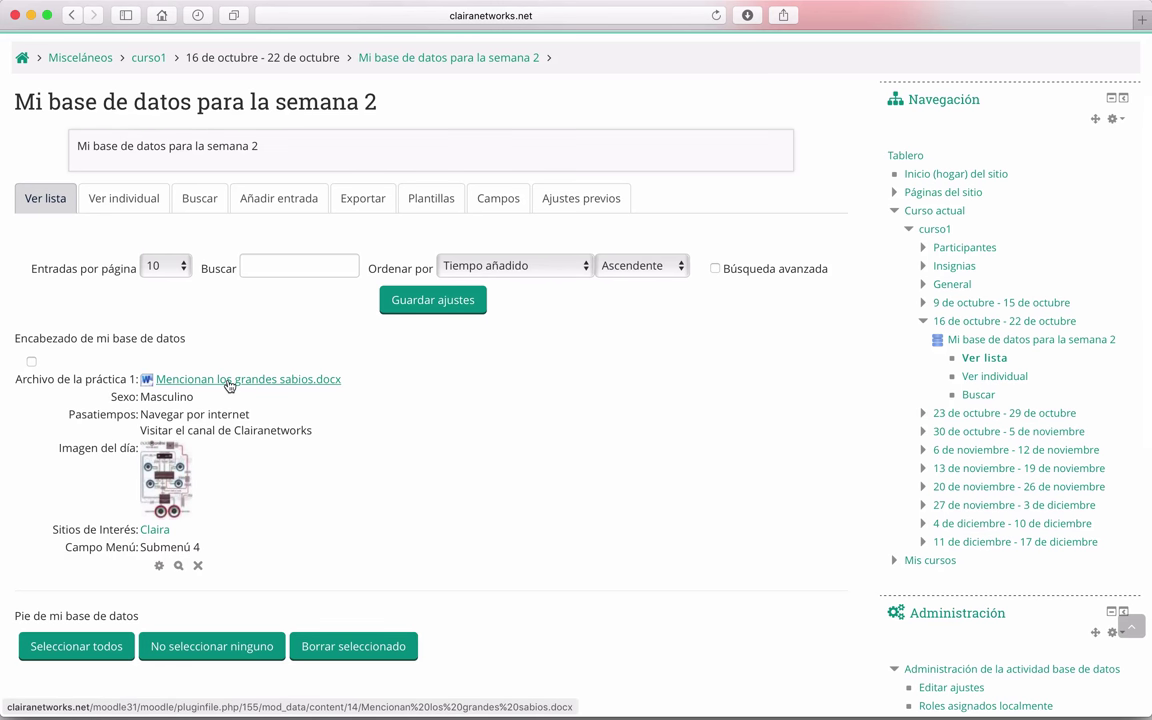
pyautogui.doubleClick(159, 413)
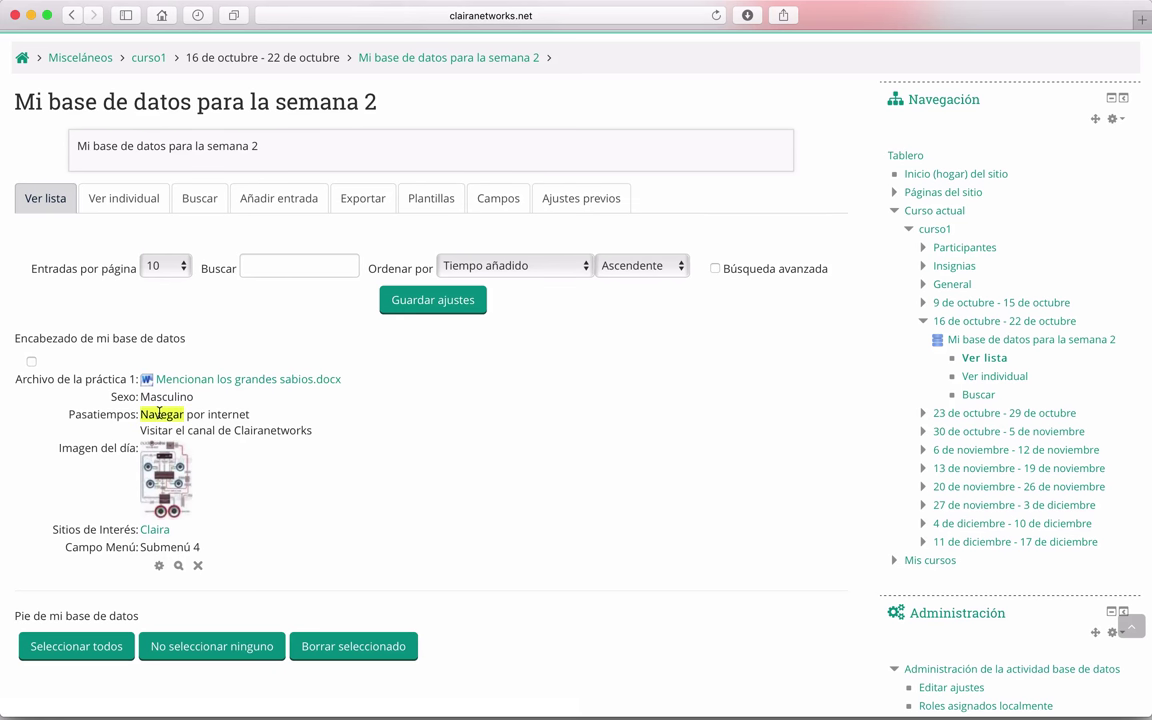
pyautogui.moveTo(311, 431); pyautogui.dragTo(131, 417)
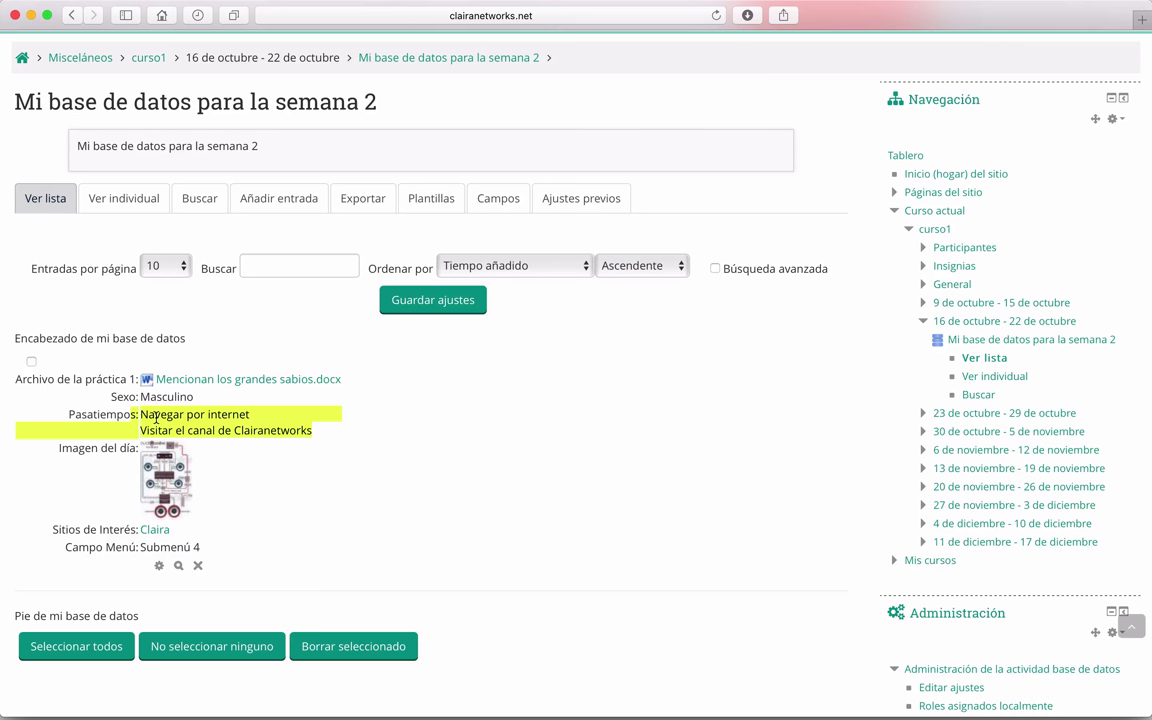
pyautogui.click(216, 450)
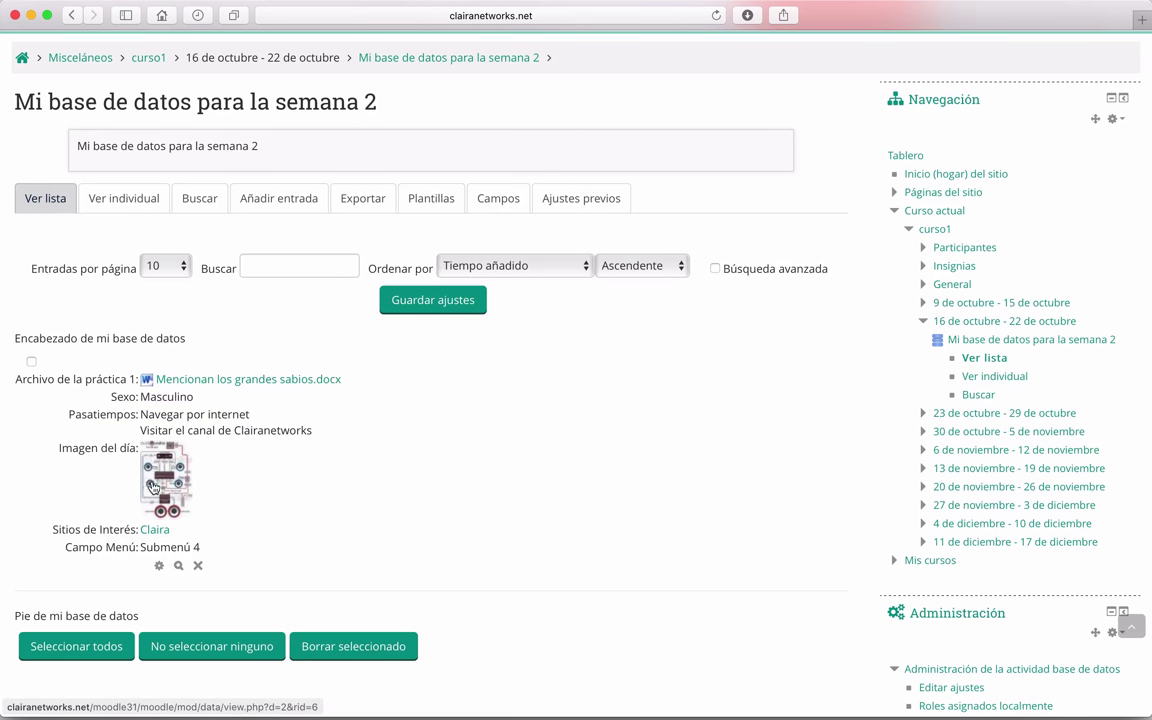
pyautogui.scroll(-3, 172, 492)
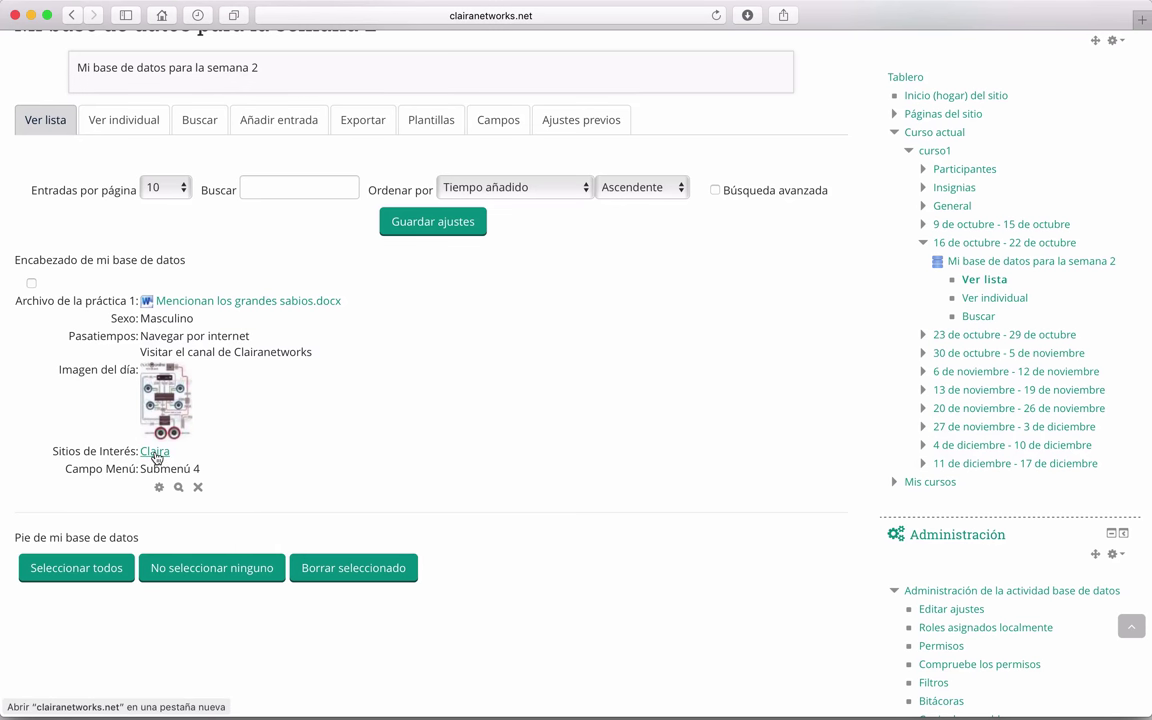
# Step: Open the entry's Claira site link in a new tab, then return to the Moodle tab
pyautogui.click(155, 455)
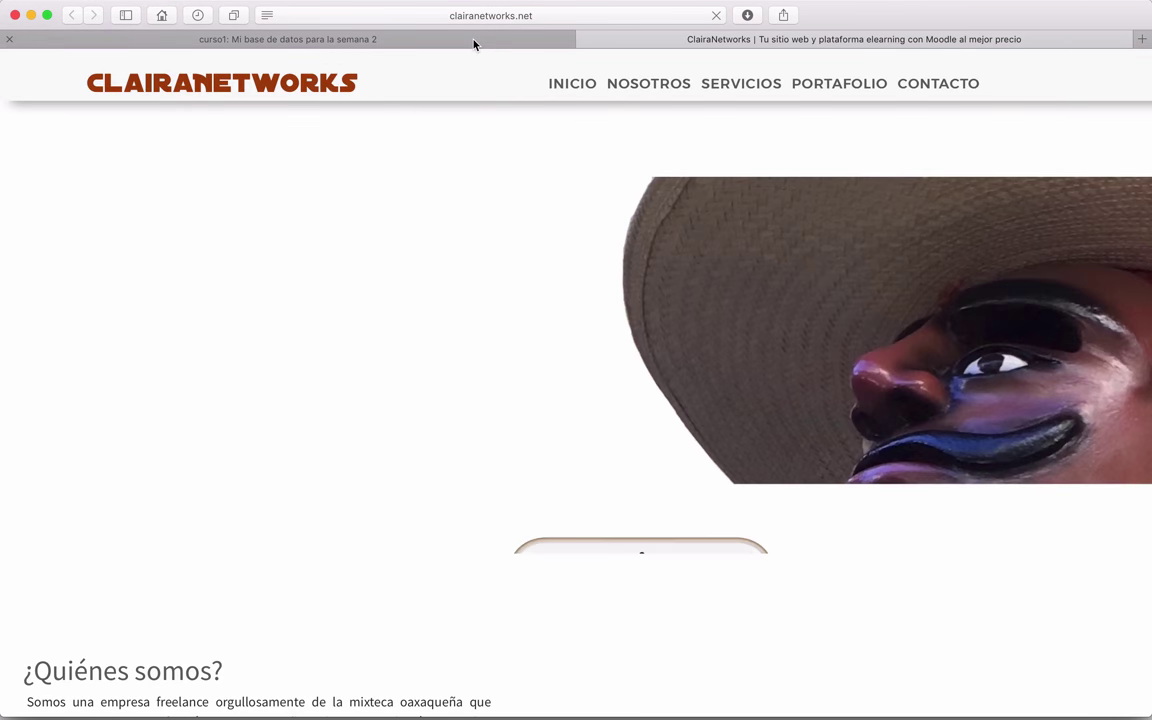
pyautogui.click(474, 42)
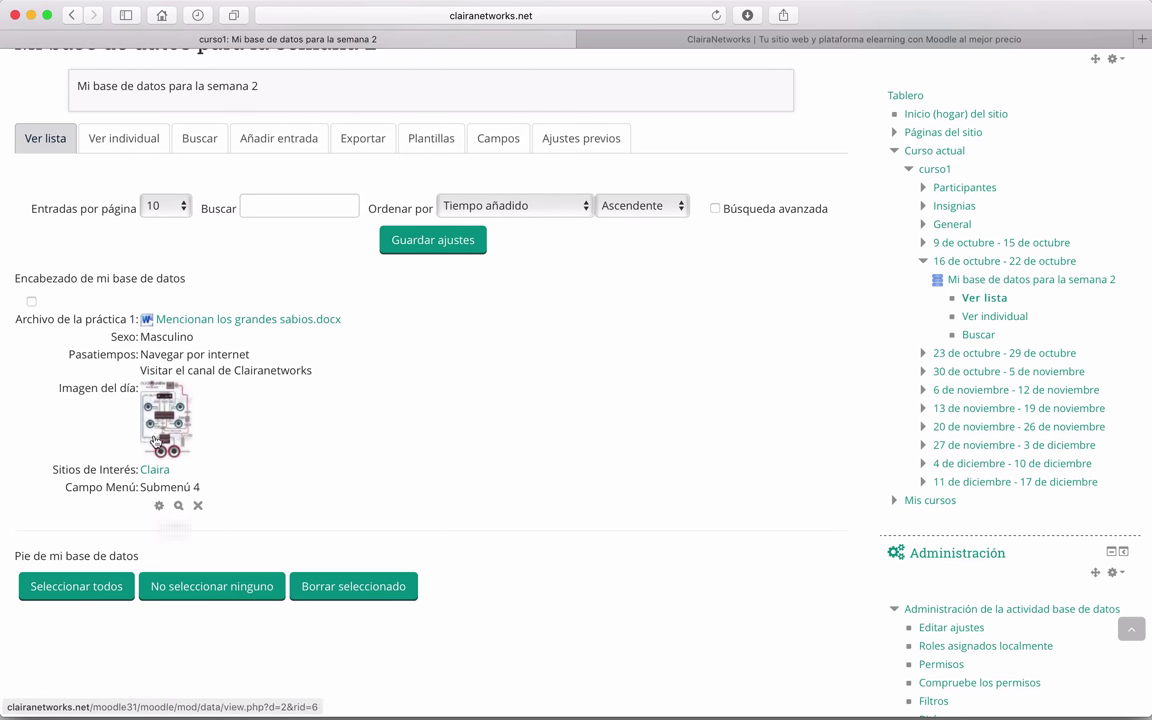
# Step: View the entry on its own page and scroll through its fields
pyautogui.click(195, 508)
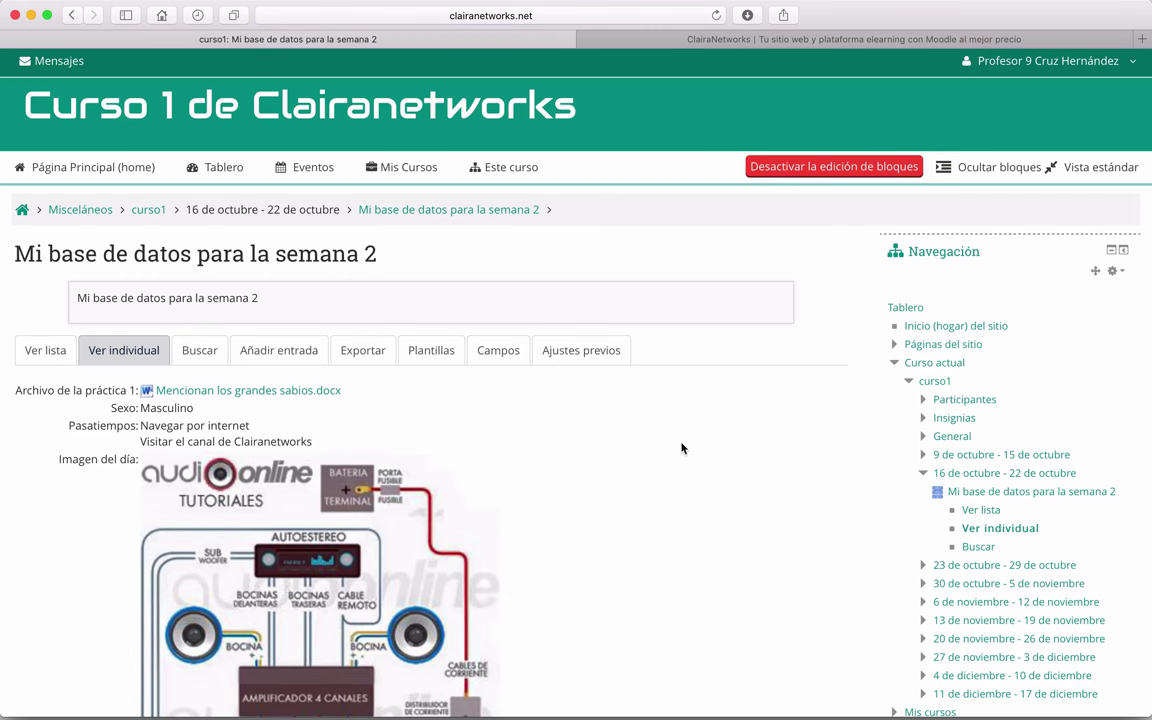
pyautogui.scroll(-3, 681, 448)
pyautogui.scroll(-10, 681, 448)
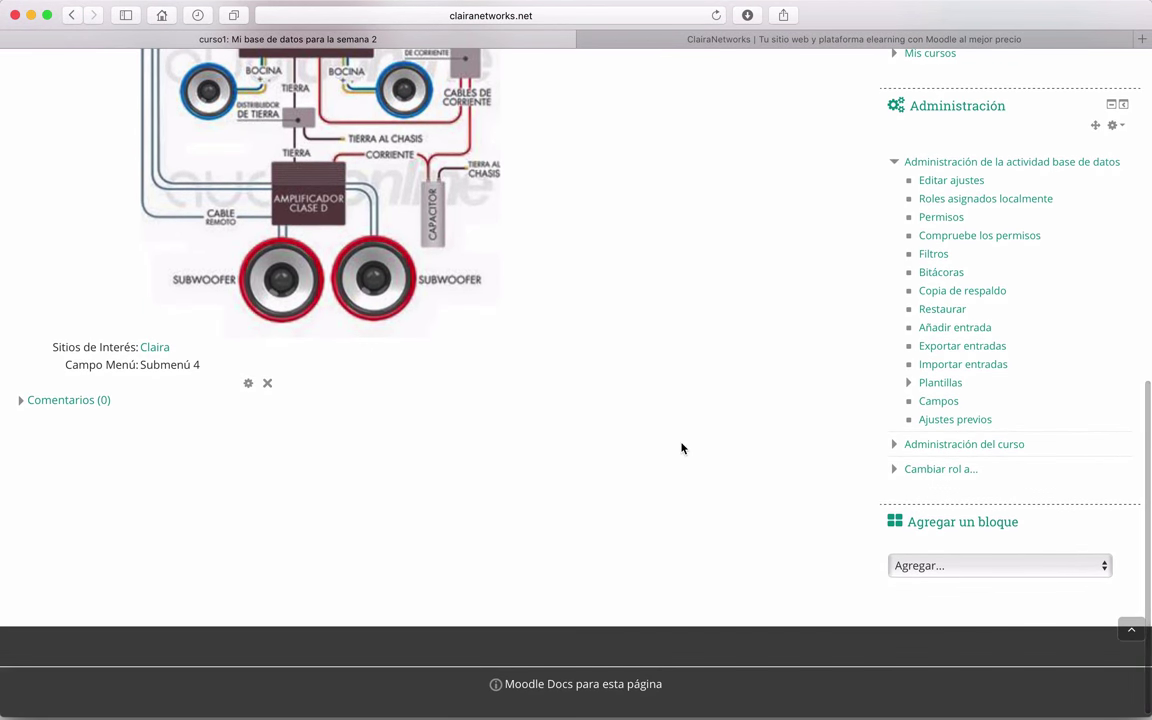
pyautogui.scroll(3, 681, 448)
pyautogui.scroll(10, 681, 448)
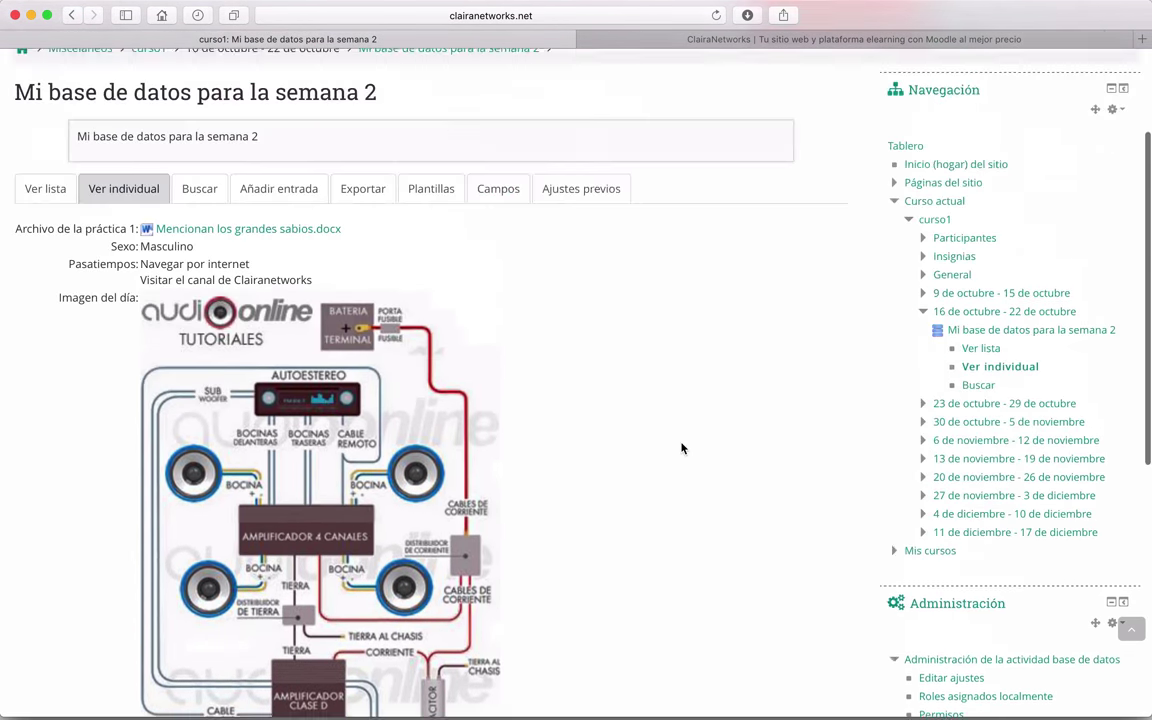
pyautogui.scroll(-5, 604, 505)
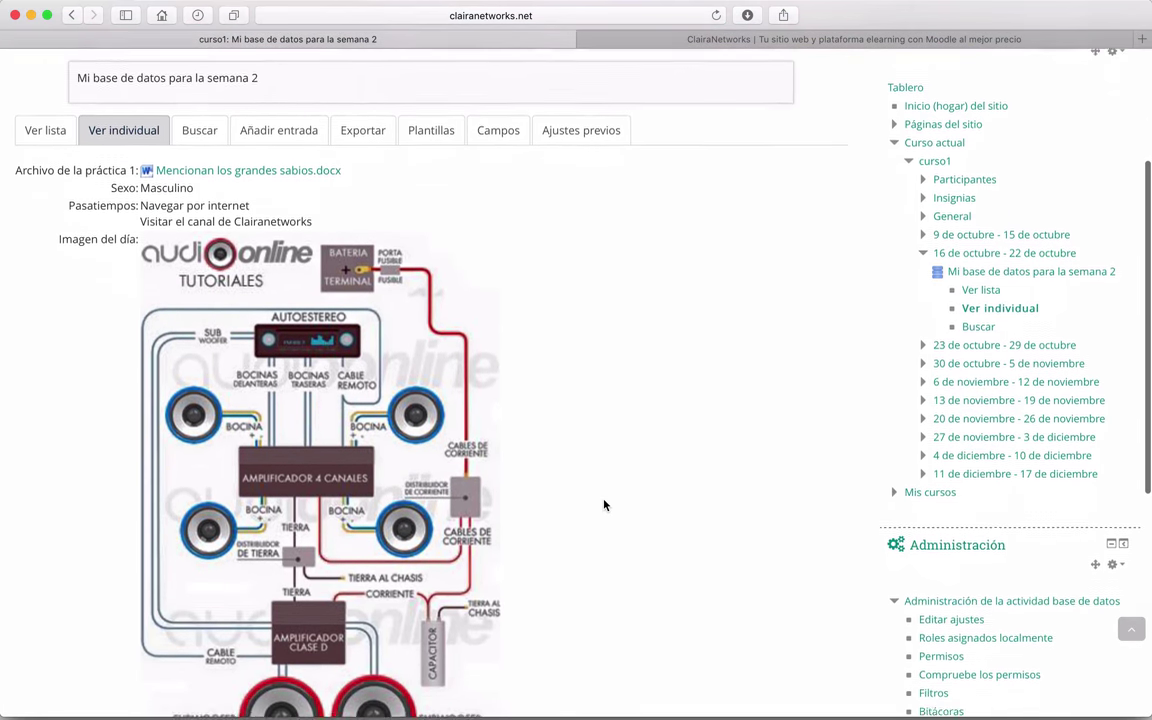
pyautogui.scroll(-2, 427, 340)
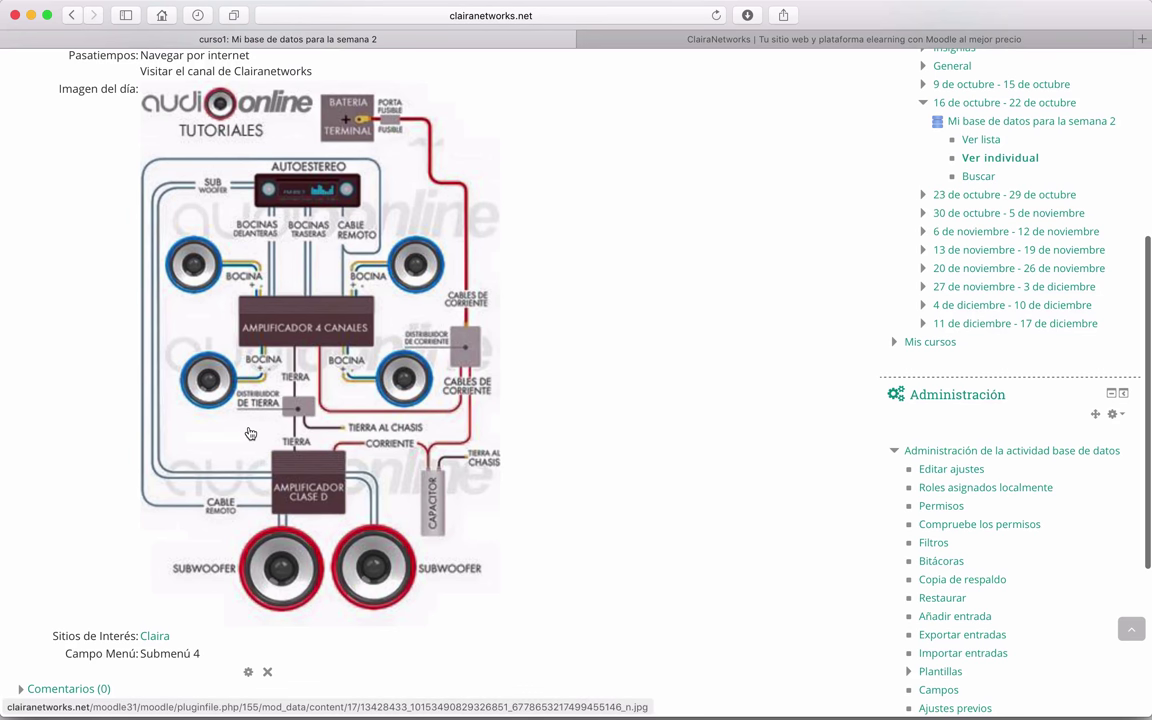
pyautogui.scroll(4, 281, 378)
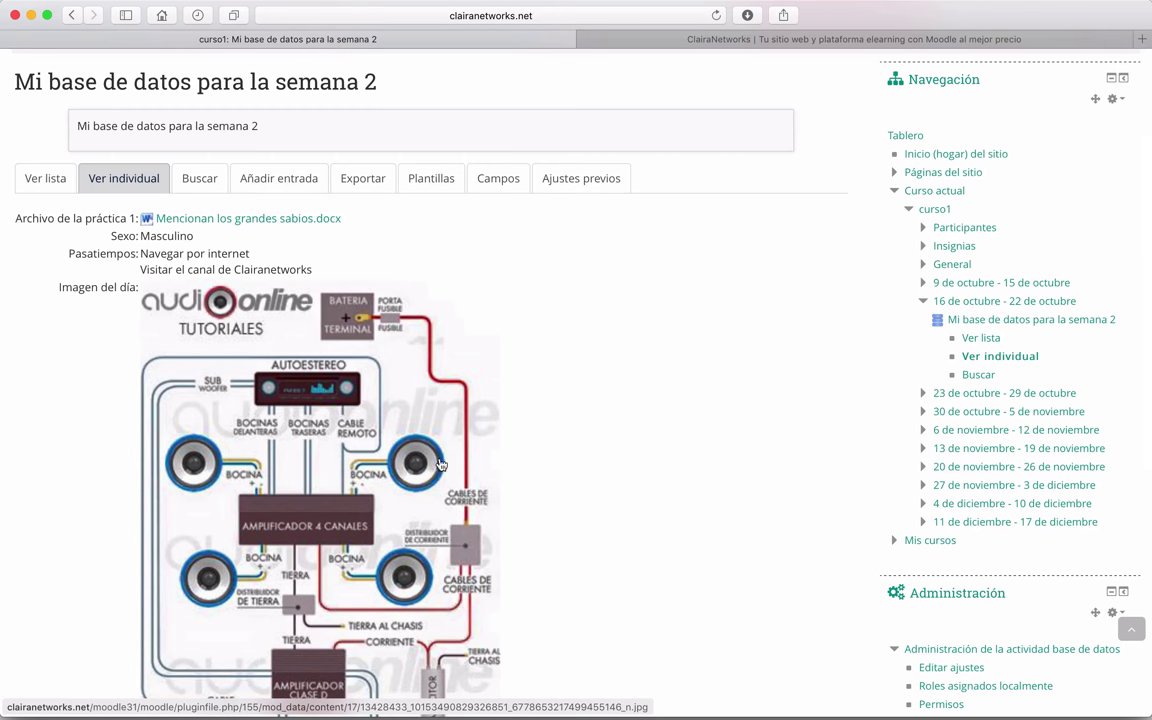
pyautogui.scroll(-5, 428, 566)
pyautogui.scroll(5, 428, 566)
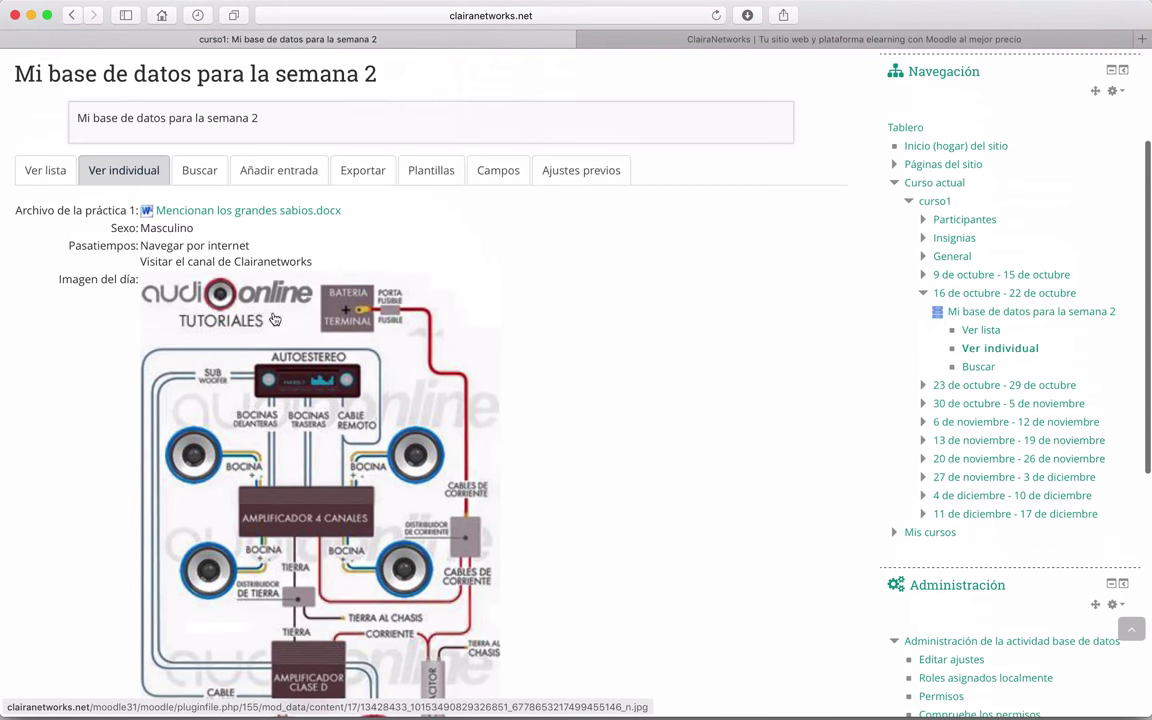
# Step: Switch to the list view, then back to the single-entry view down to Comentarios (0)
pyautogui.click(47, 170)
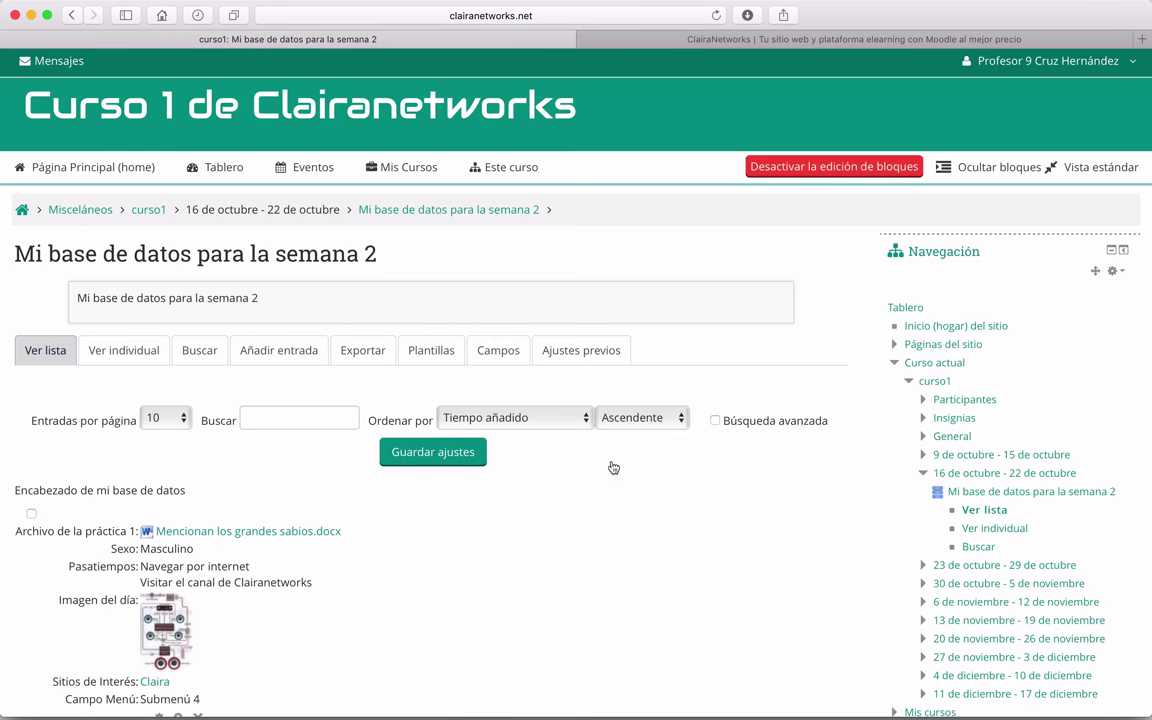
pyautogui.scroll(-3, 613, 467)
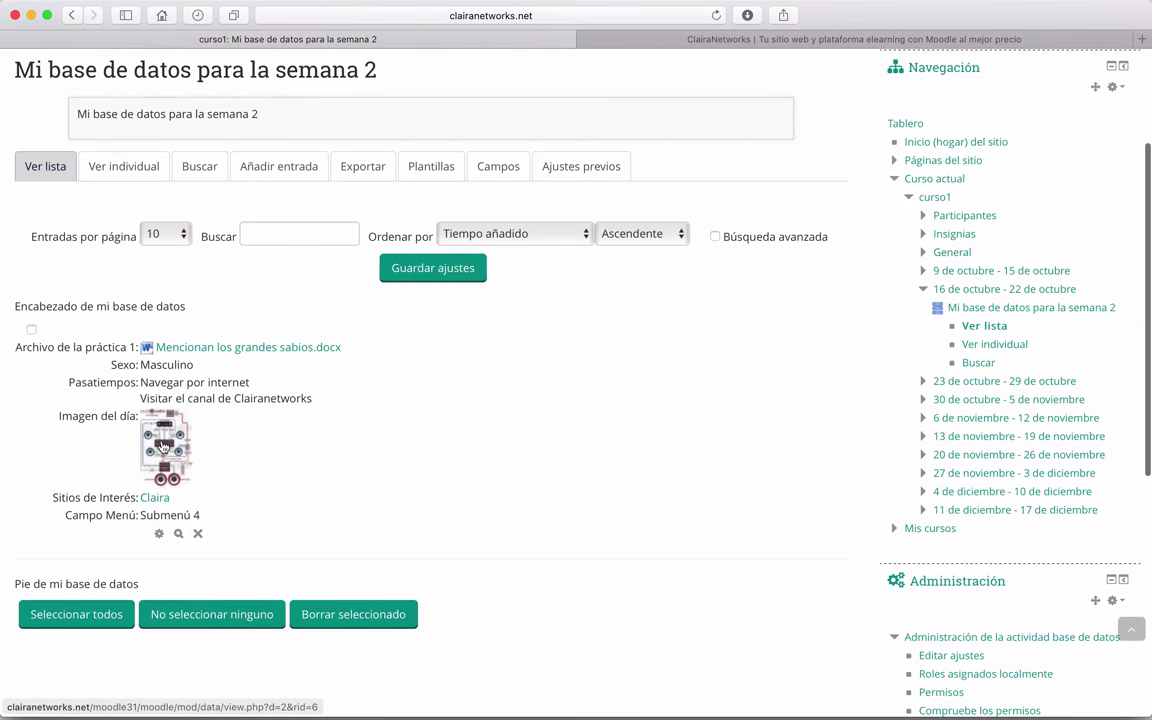
pyautogui.click(123, 167)
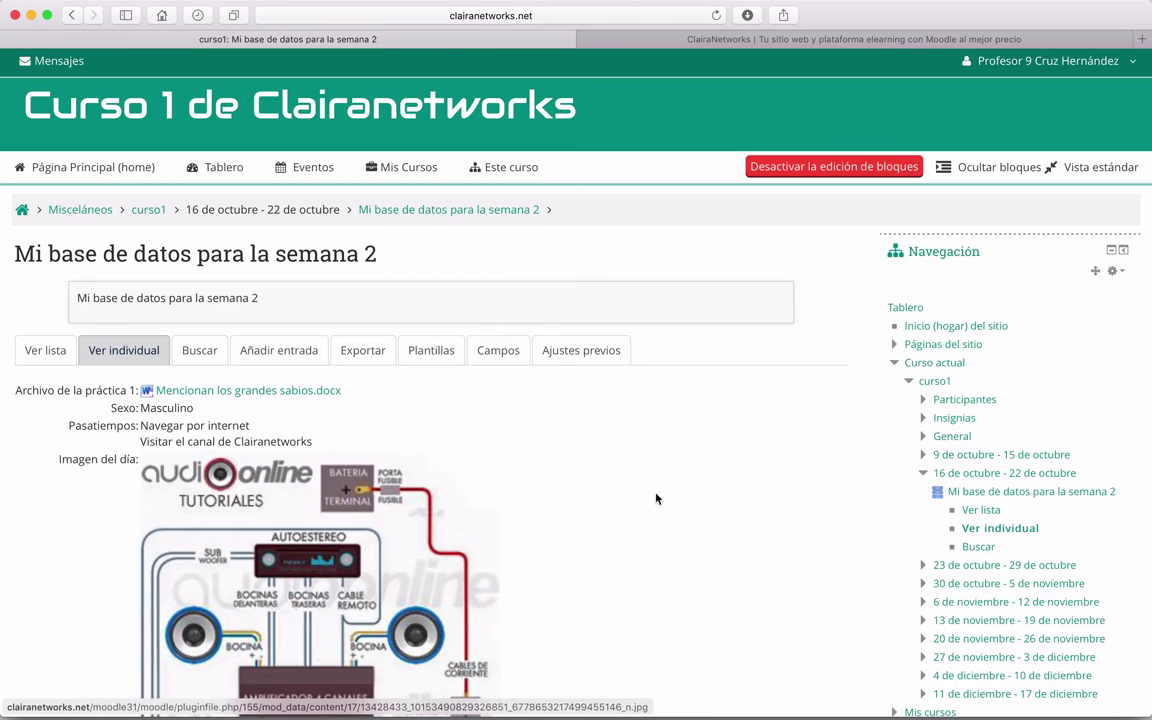
pyautogui.scroll(-5, 656, 496)
pyautogui.scroll(-3, 656, 498)
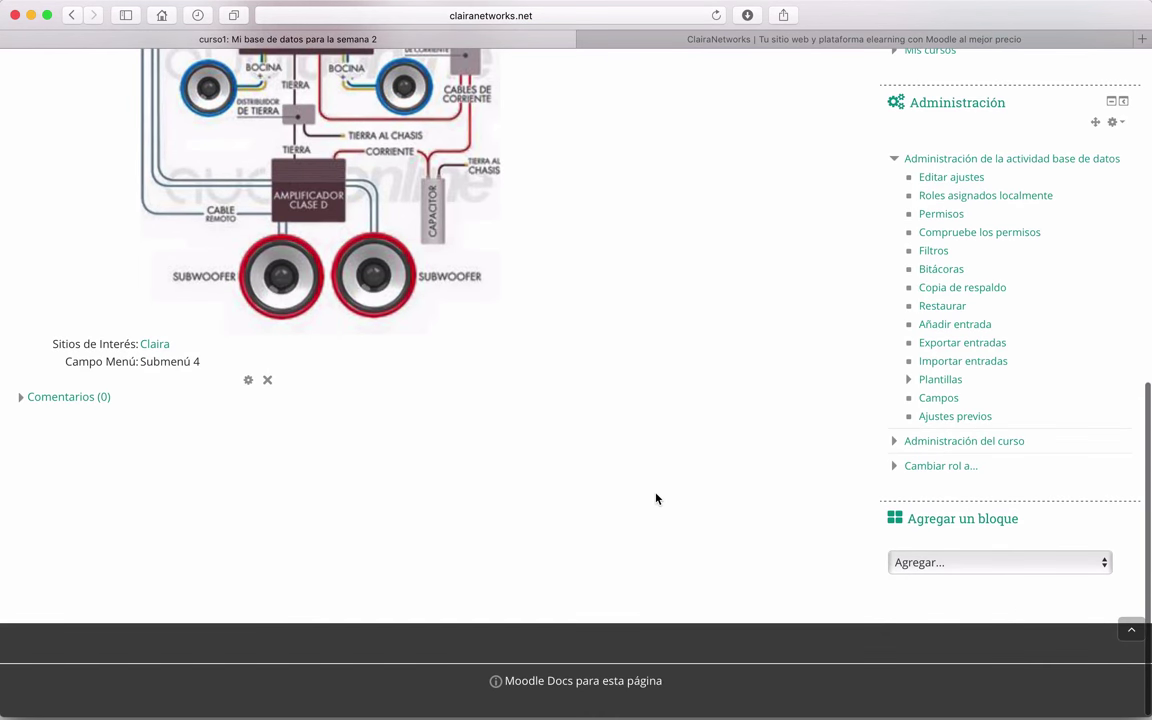
pyautogui.scroll(8, 656, 498)
pyautogui.scroll(-2, 656, 498)
pyautogui.scroll(-5, 656, 498)
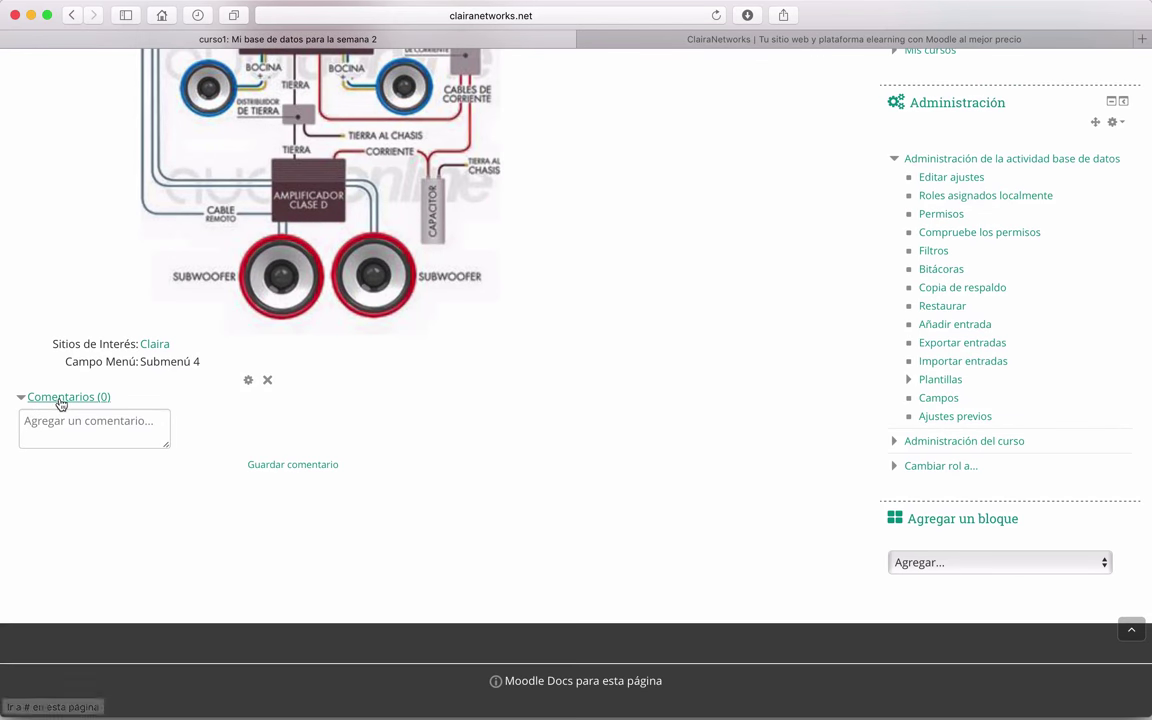
# Step: Add the comment 'Excelente entrada, nos va a ser de mucha ayuda.' and check it appears
pyautogui.click(21, 397)
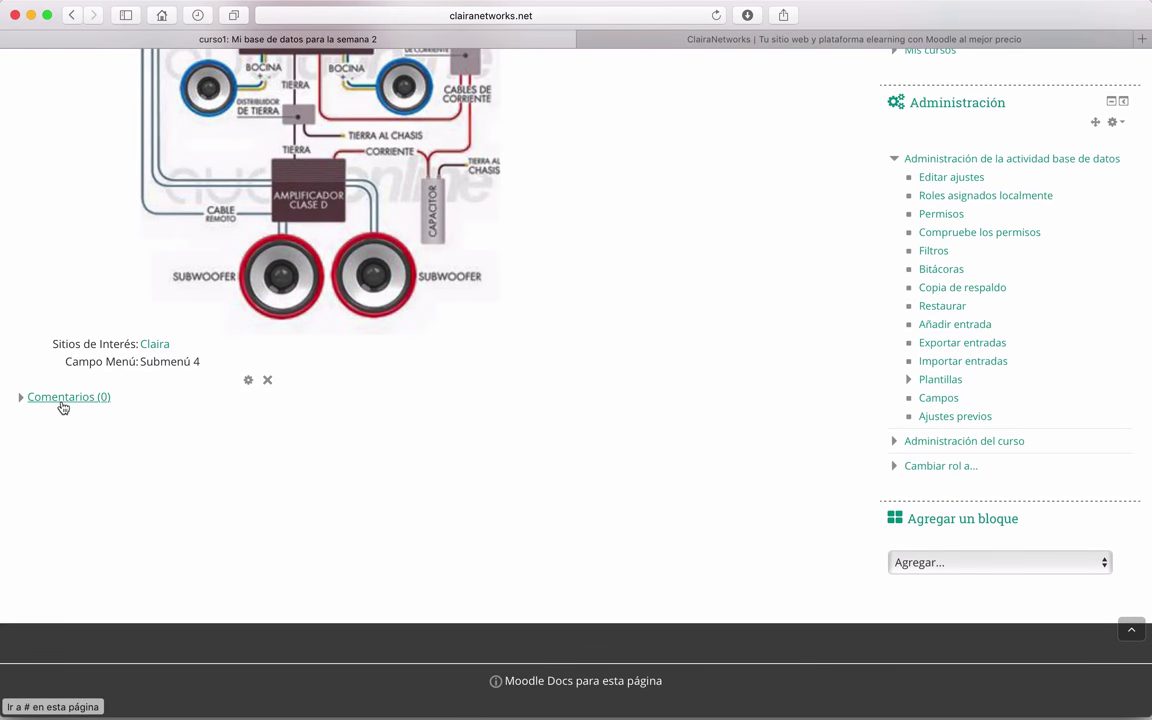
pyautogui.click(62, 404)
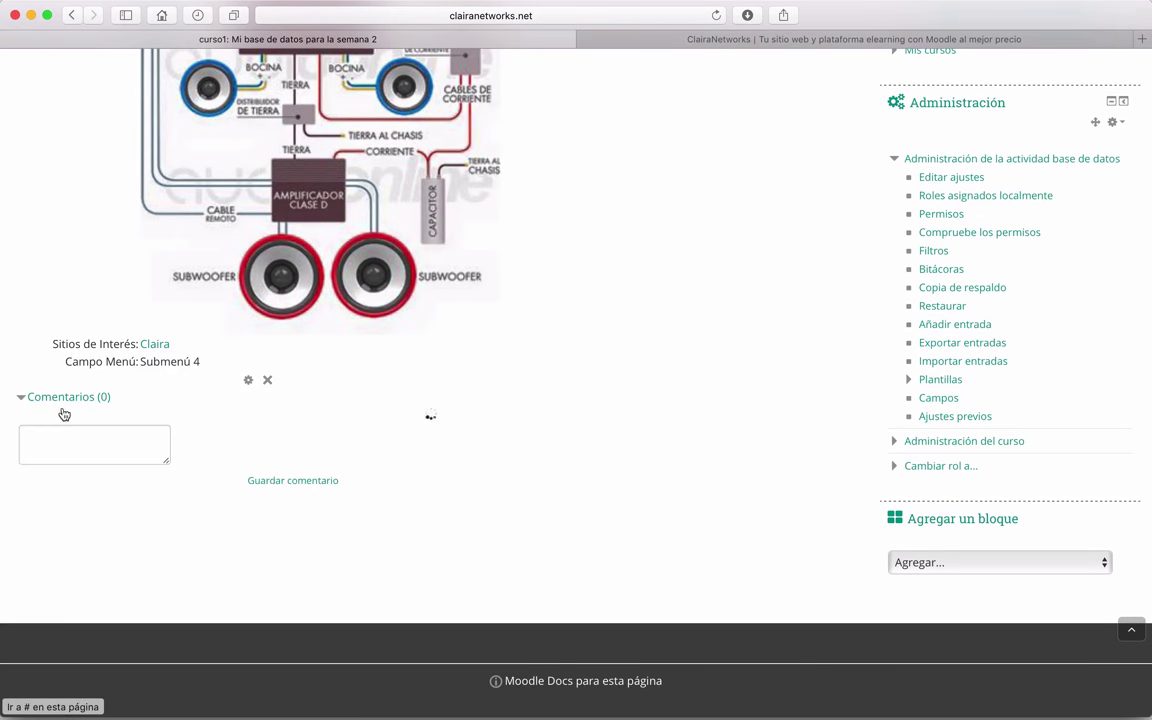
pyautogui.click(78, 437)
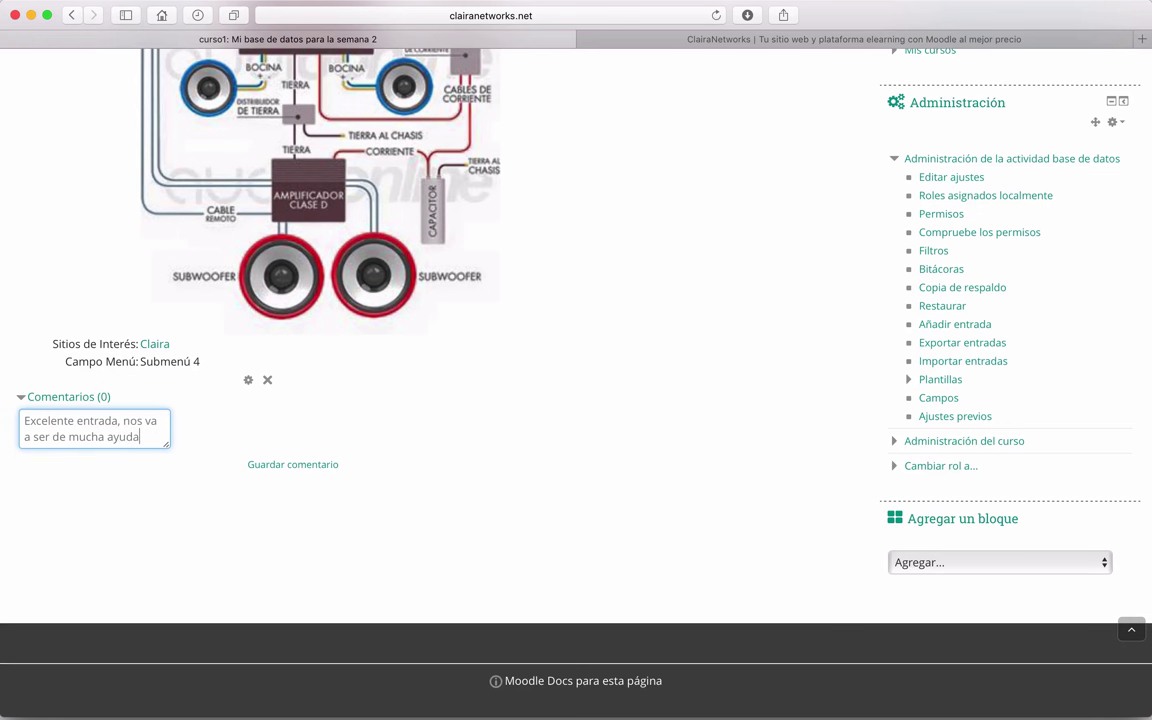
pyautogui.click(274, 467)
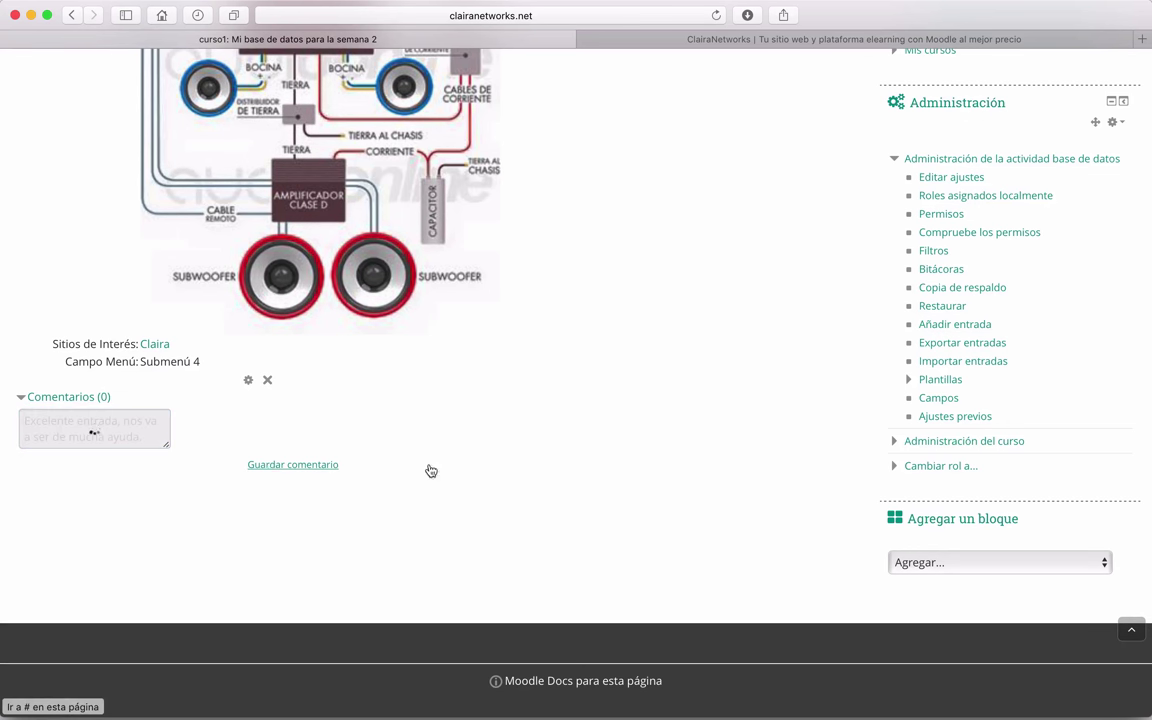
pyautogui.scroll(2, 418, 548)
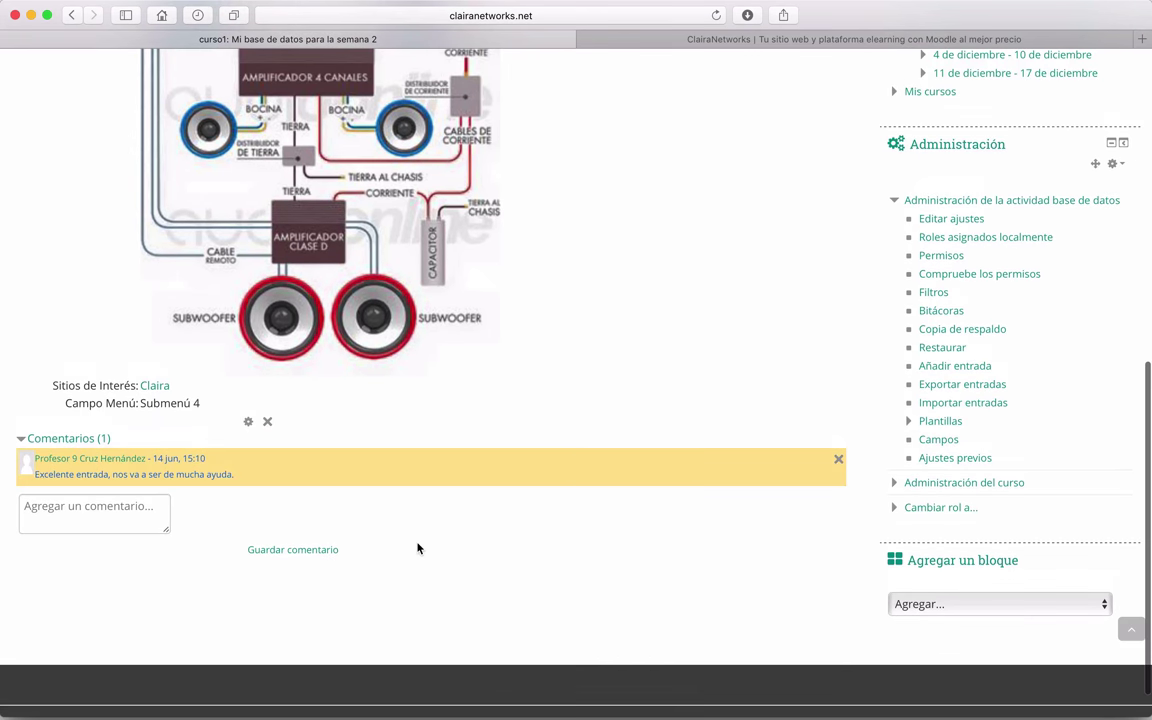
pyautogui.scroll(6, 268, 465)
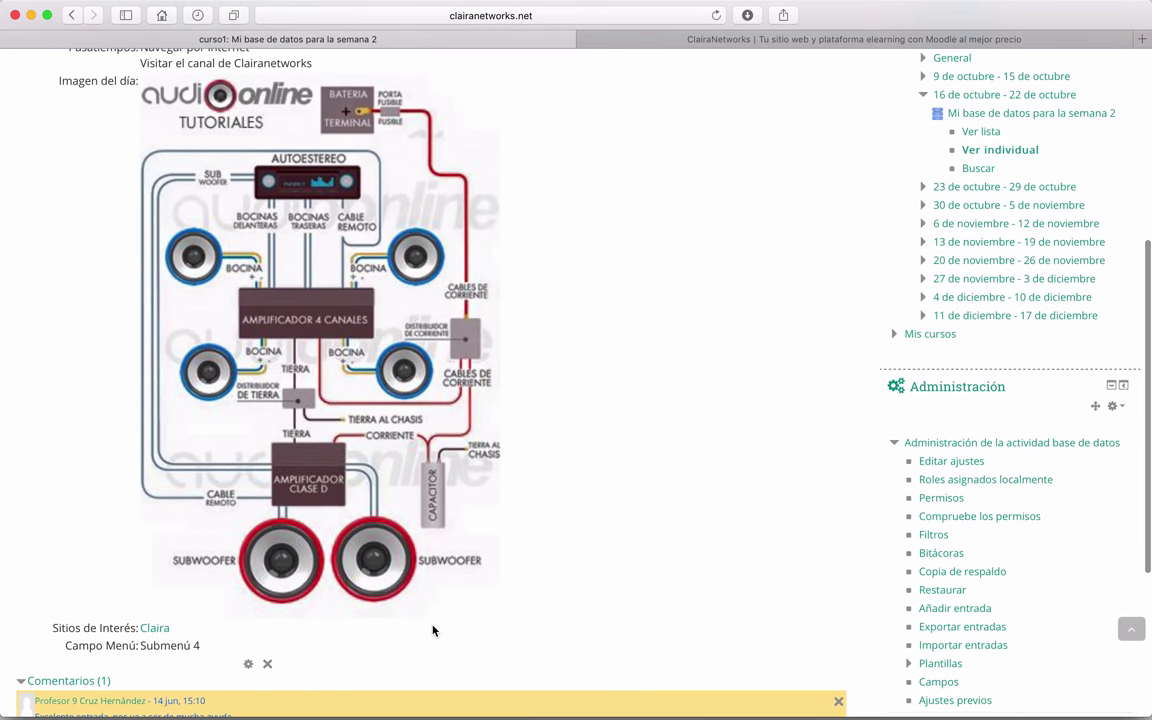
pyautogui.scroll(3, 434, 628)
pyautogui.scroll(4, 434, 628)
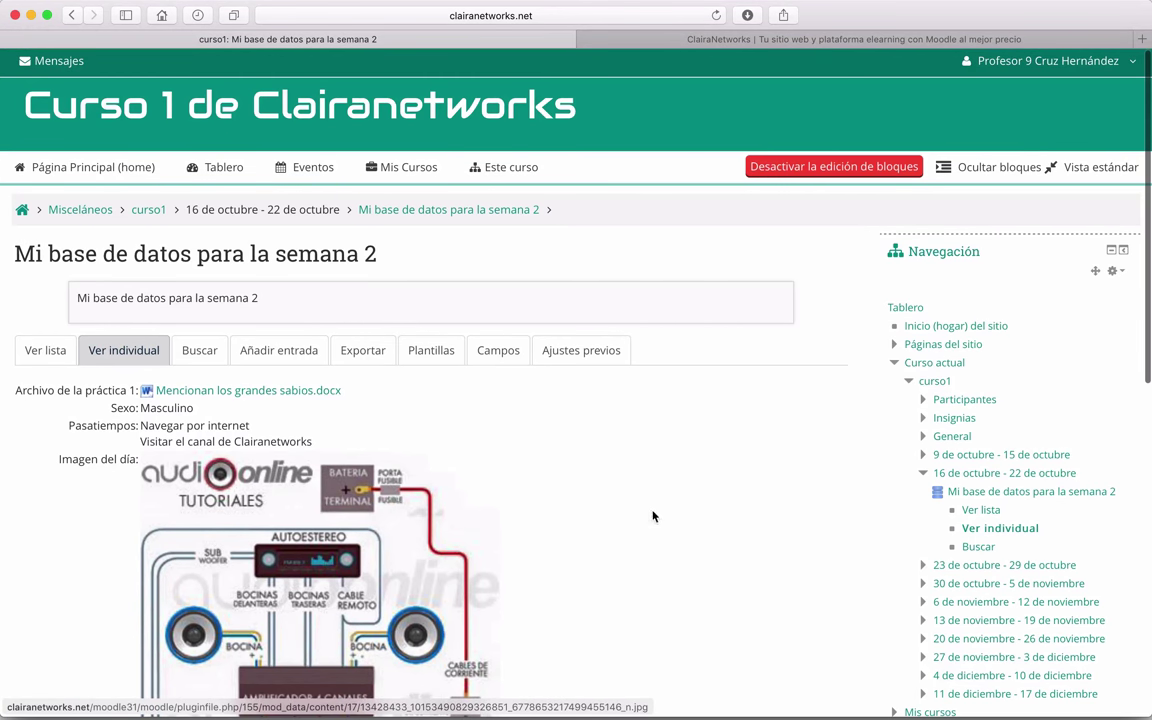
pyautogui.scroll(-7, 670, 437)
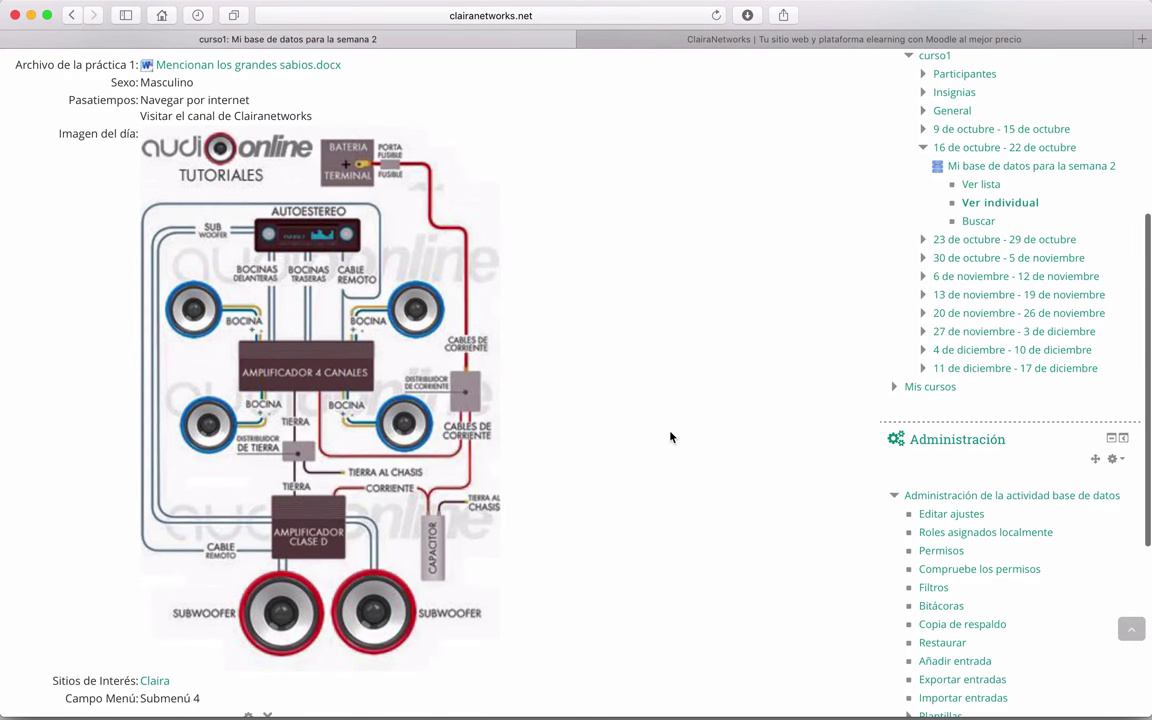
pyautogui.scroll(-5, 670, 437)
pyautogui.scroll(2, 670, 437)
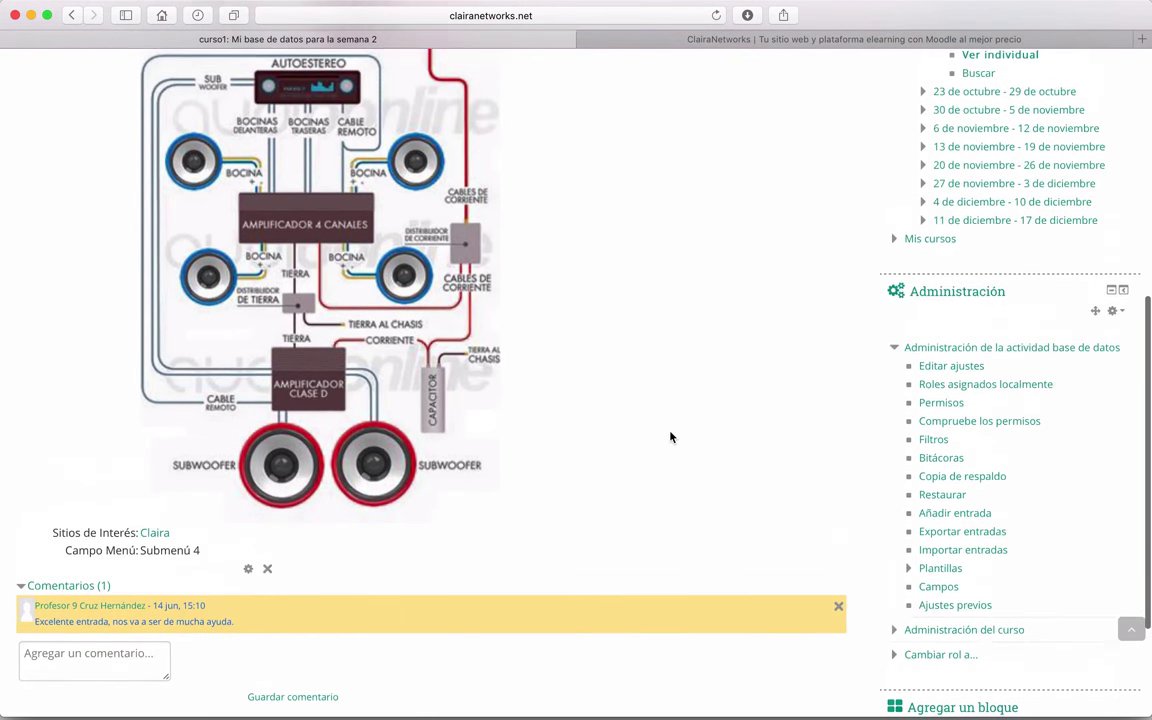
pyautogui.scroll(10, 670, 437)
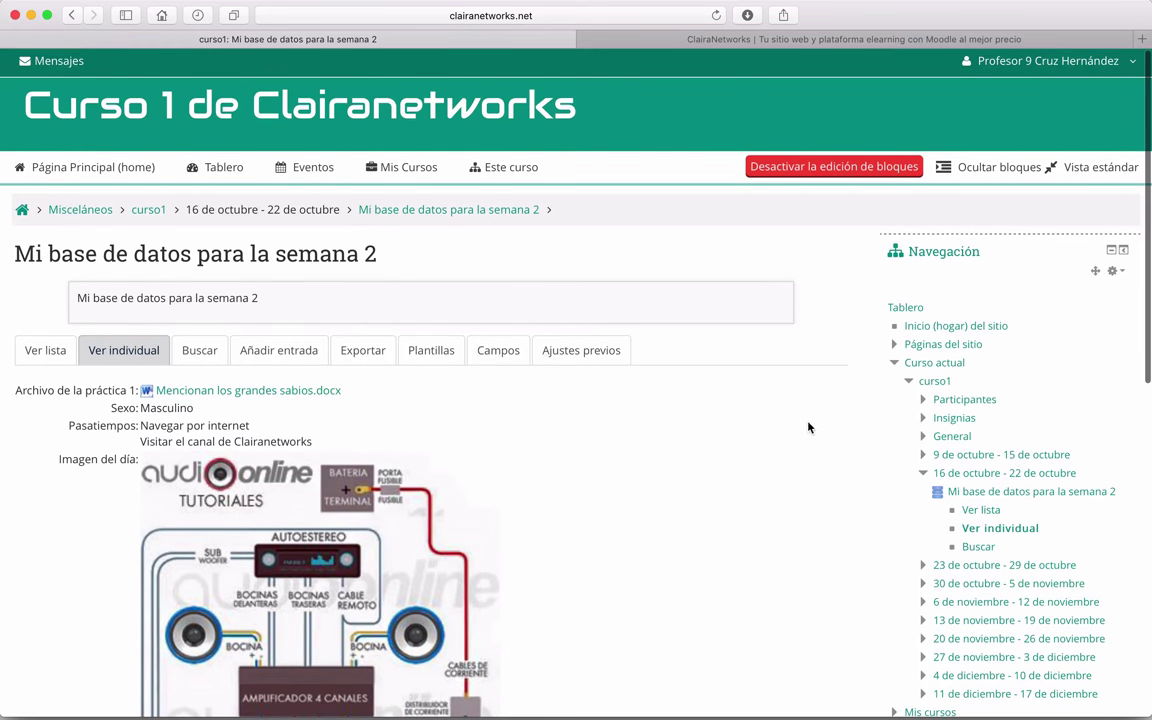
pyautogui.scroll(-1, 808, 427)
# Step: Open Participantes and view the first student's course profile page
pyautogui.click(945, 358)
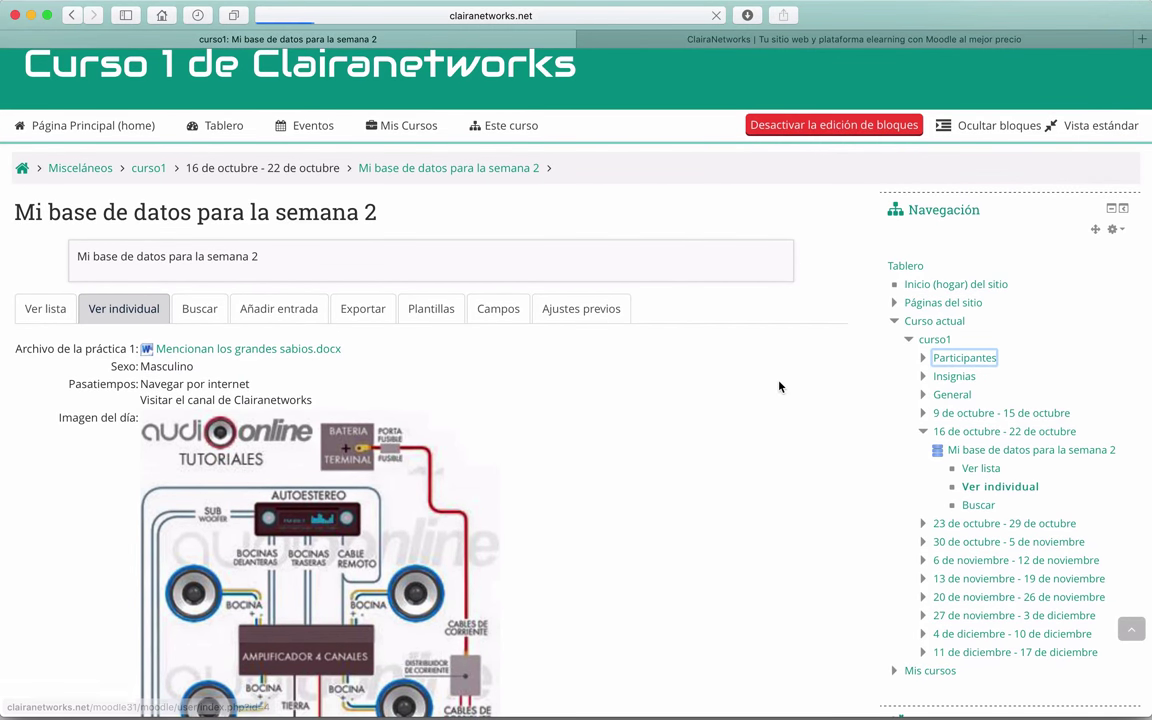
pyautogui.scroll(-6, 944, 267)
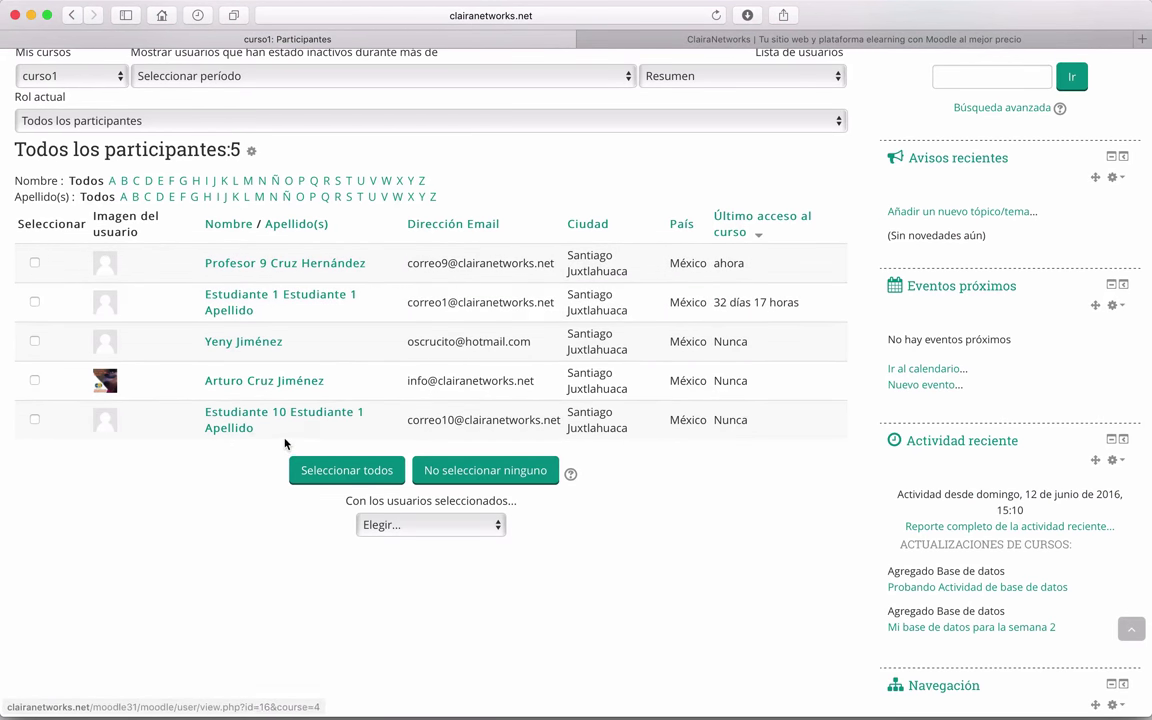
pyautogui.click(278, 301)
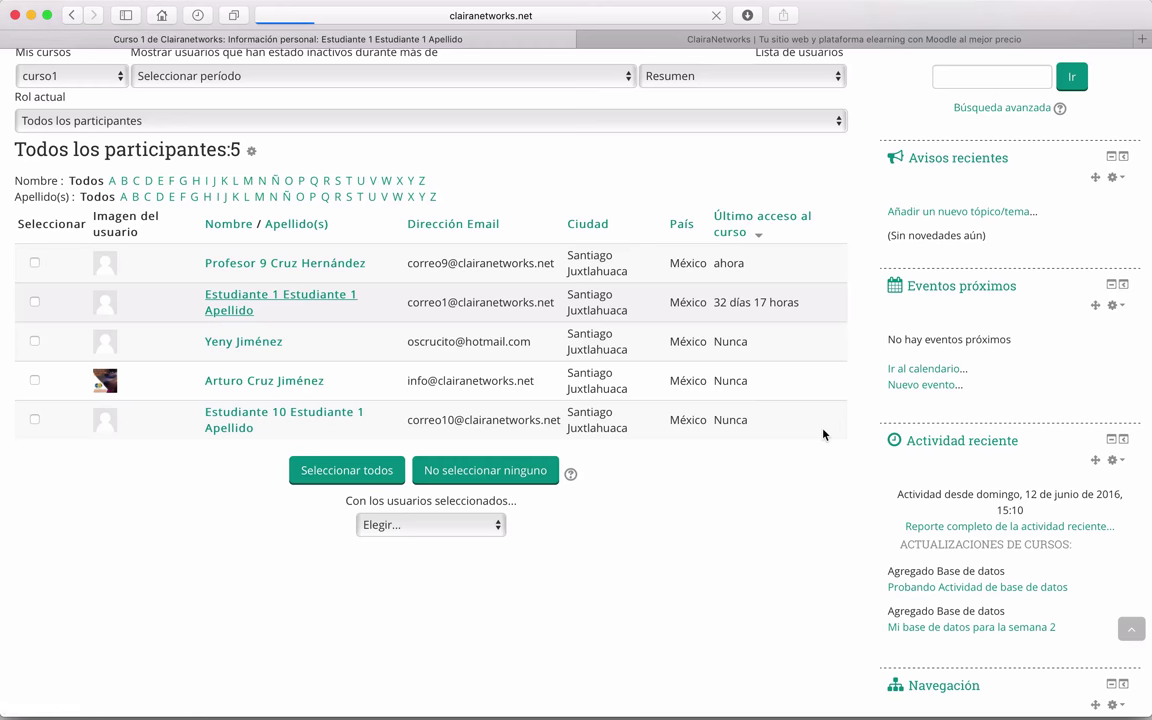
pyautogui.scroll(-1, 622, 350)
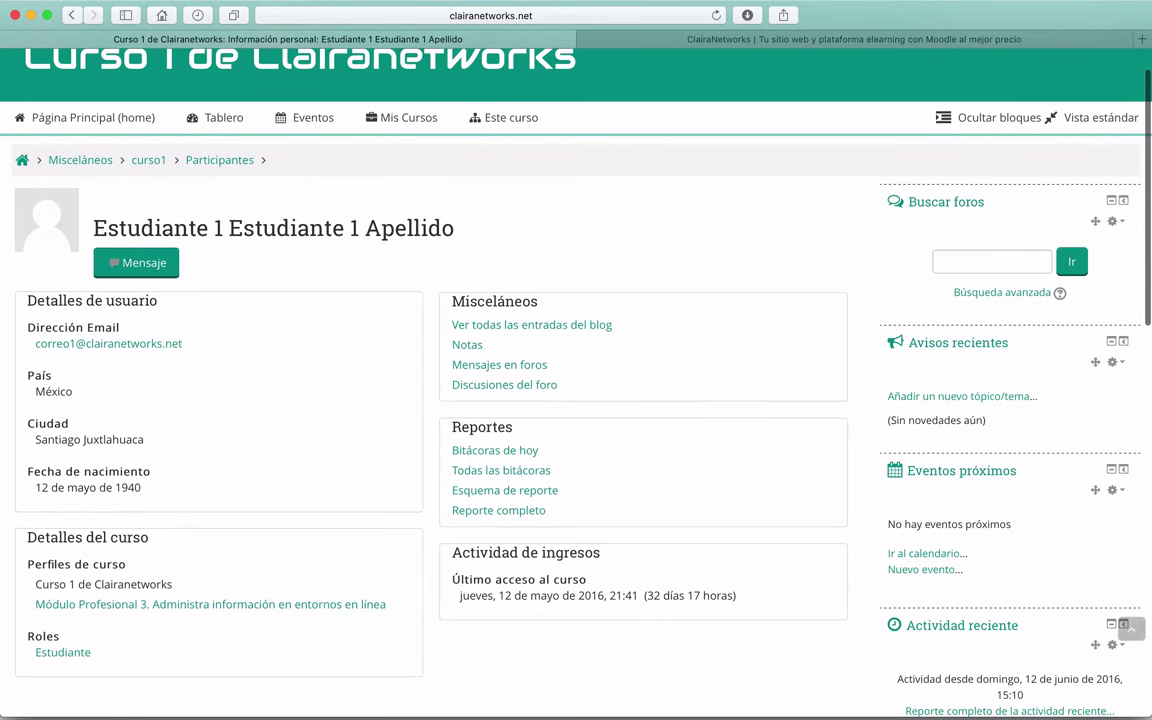
pyautogui.hotkey('ctrl', 'Up')
pyautogui.press('Escape')
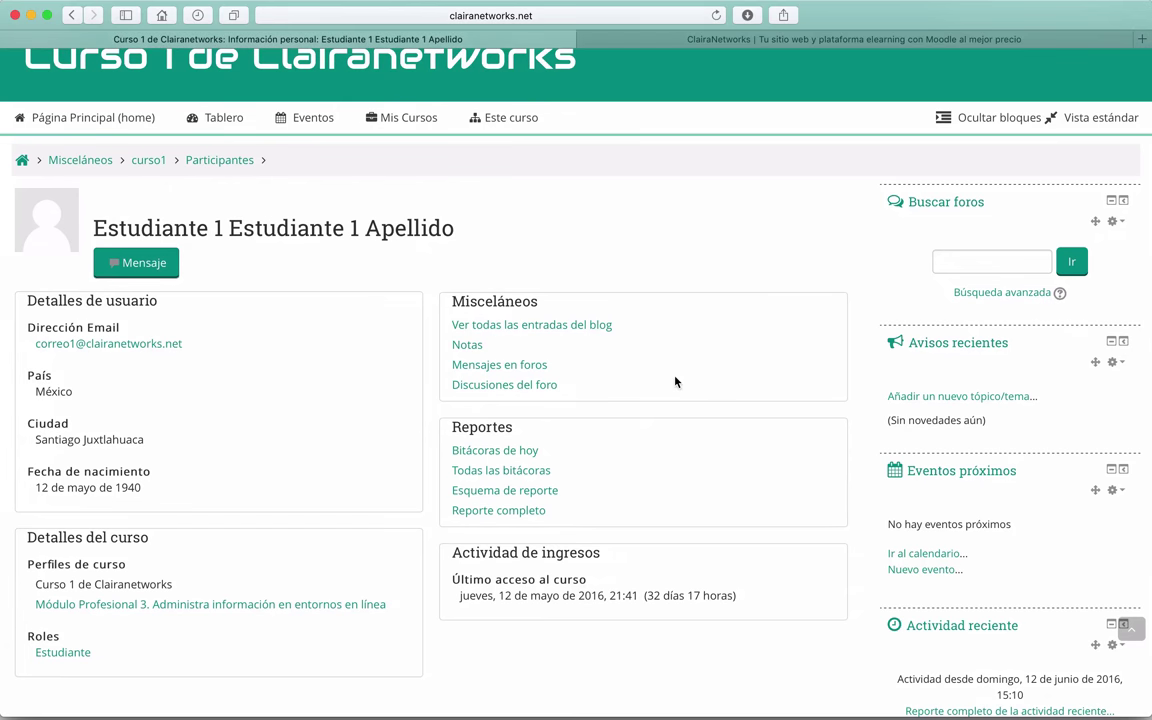
pyautogui.scroll(-4, 401, 446)
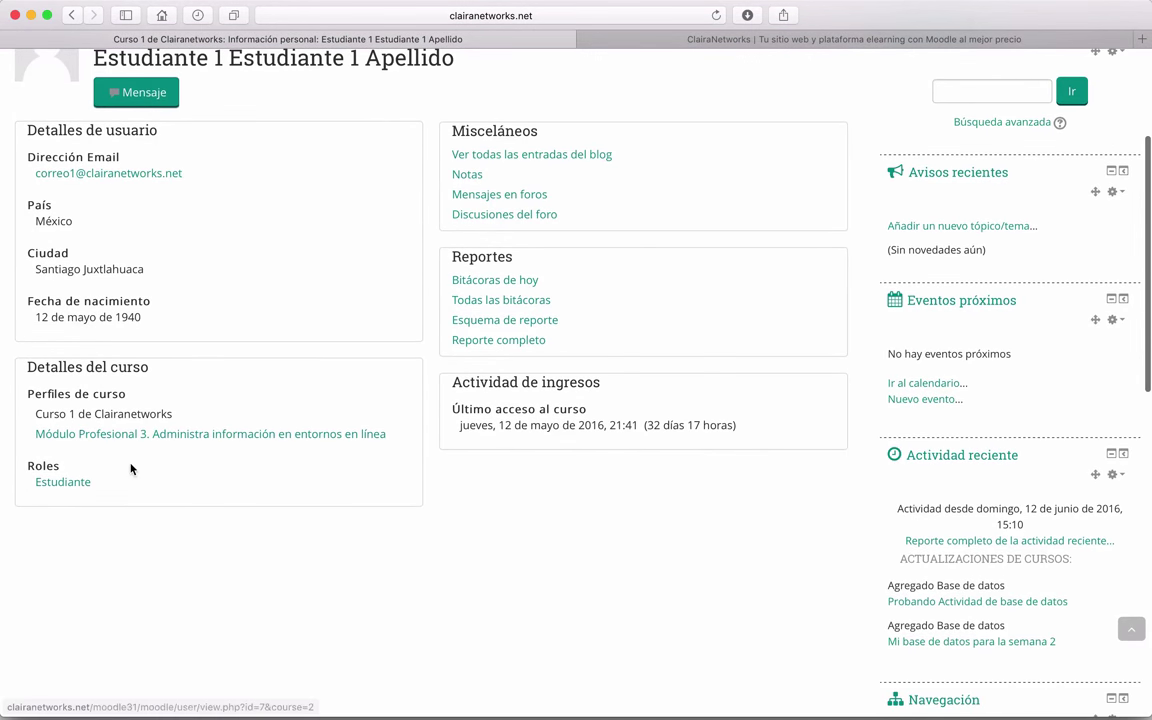
pyautogui.scroll(5, 503, 561)
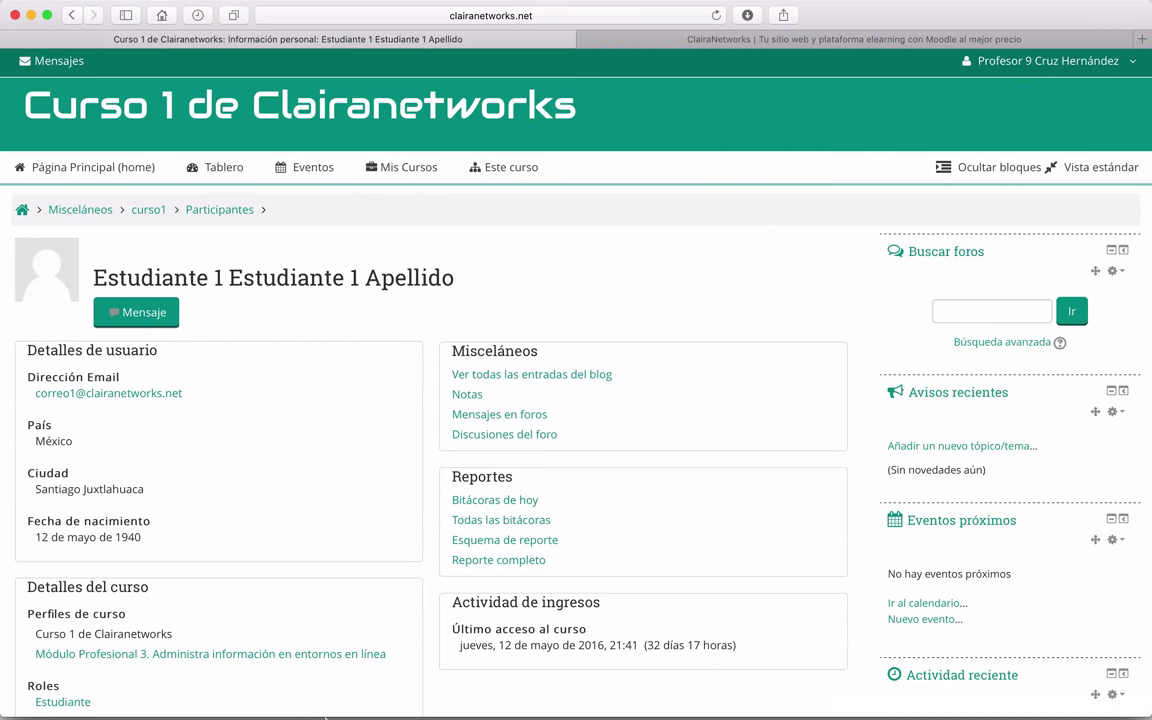
pyautogui.moveTo(300, 700)
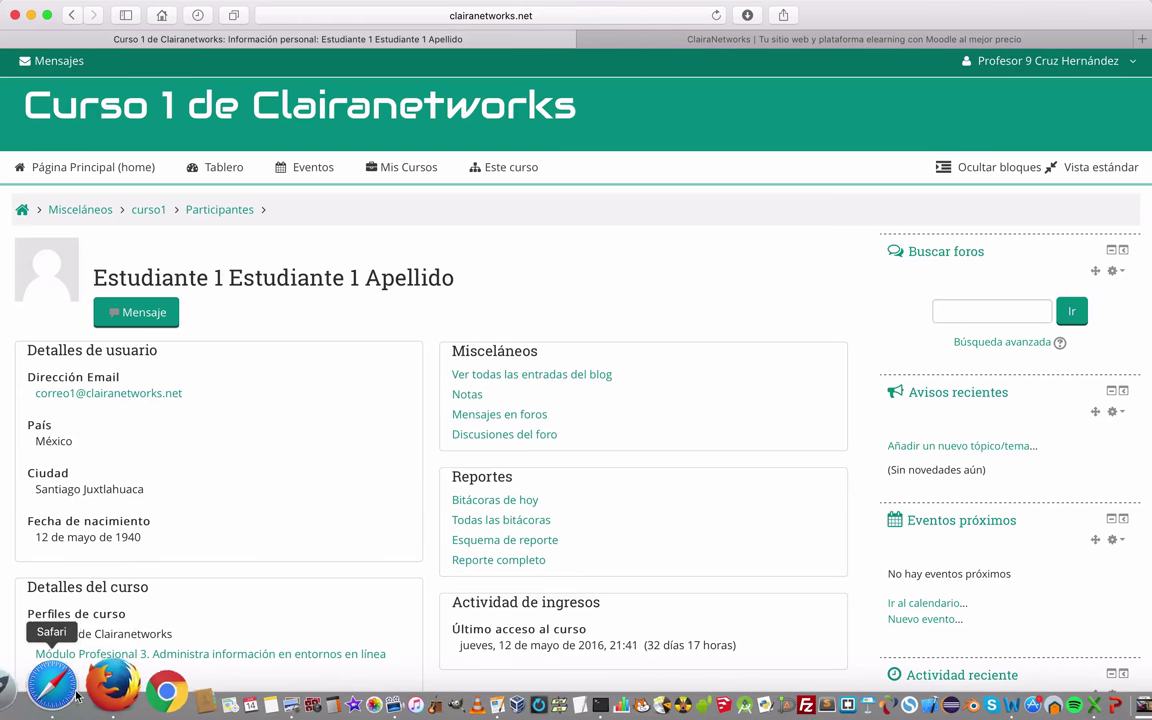
# Step: Launch Chrome and copy the Moodle site's base address from Safari's address bar
pyautogui.click(107, 688)
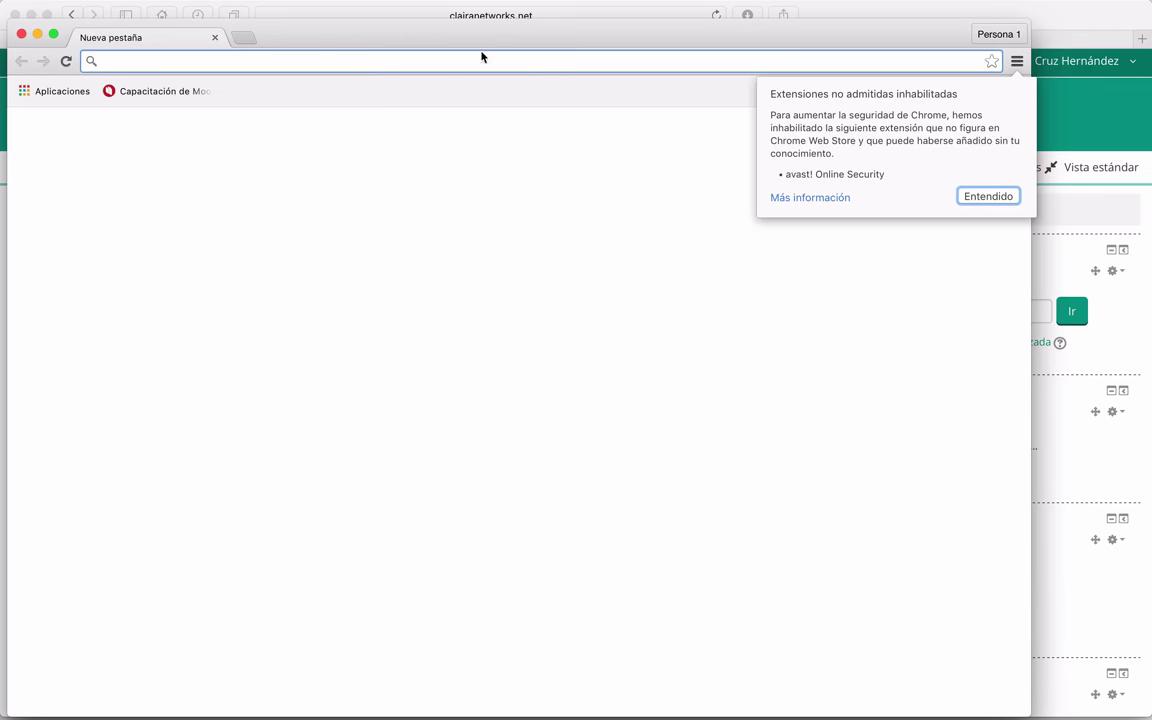
pyautogui.click(548, 16)
pyautogui.click(548, 14)
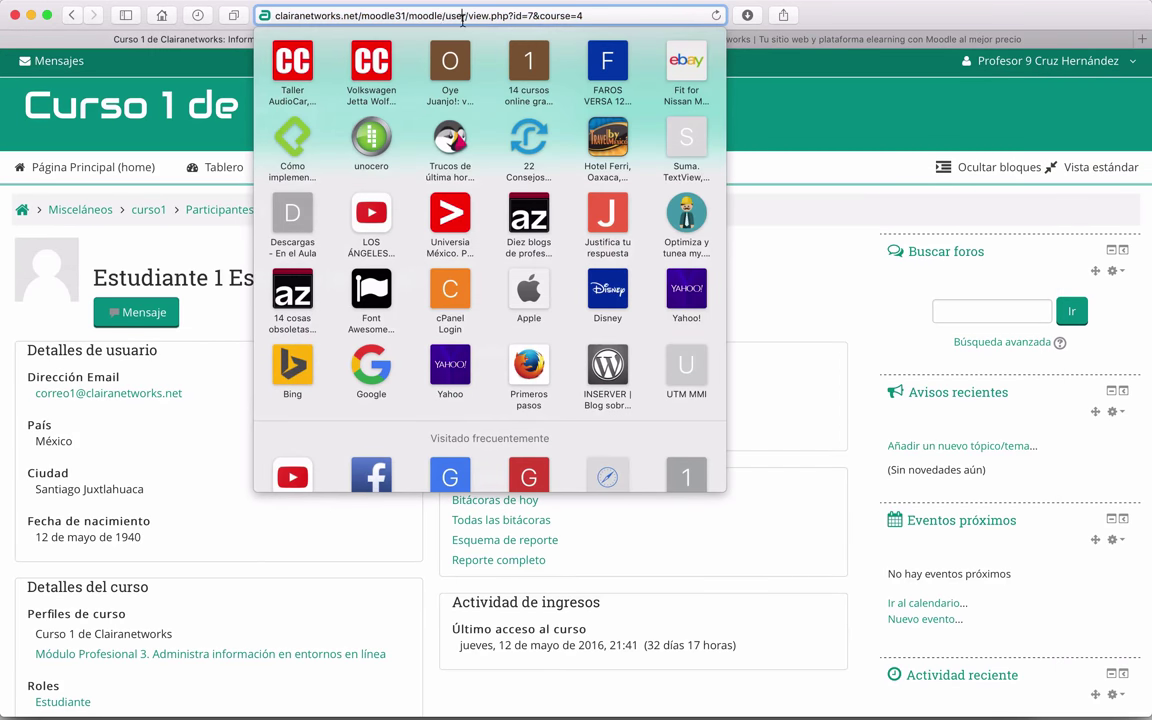
pyautogui.moveTo(442, 16); pyautogui.dragTo(263, 16)
pyautogui.press('super+c')
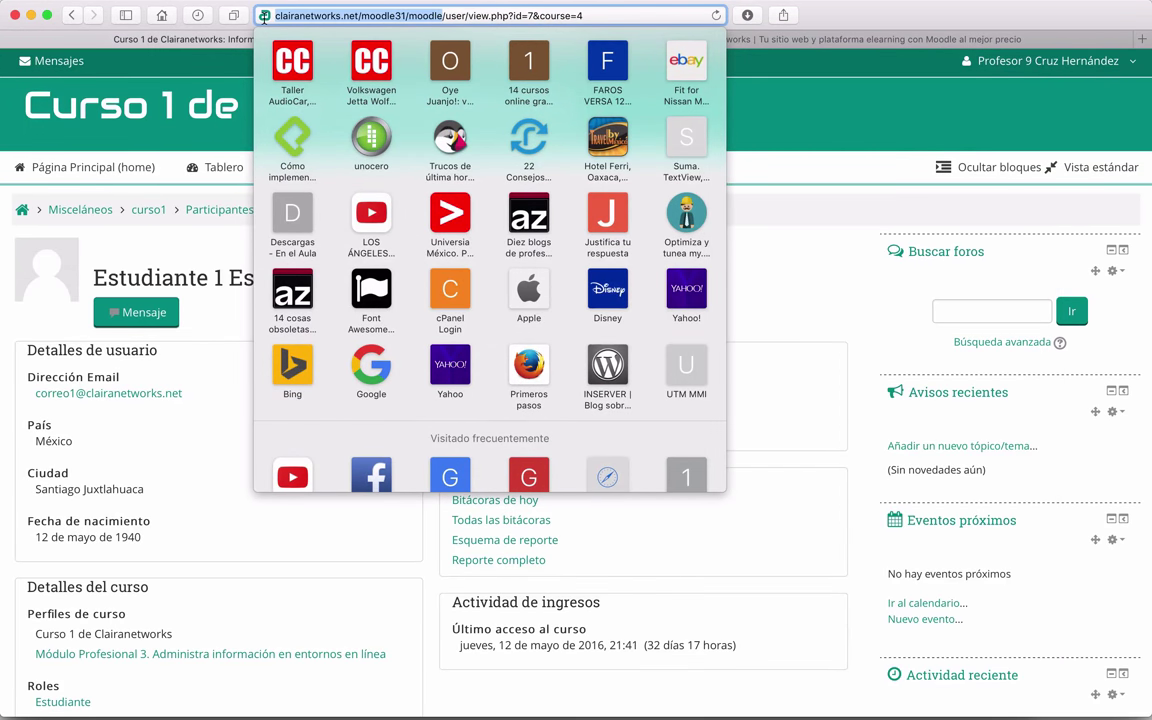
# Step: Paste the address into Chrome to load the moodleclaira front page
pyautogui.hotkey('ctrl', 'Up')
pyautogui.hotkey('ctrl', 'Up')
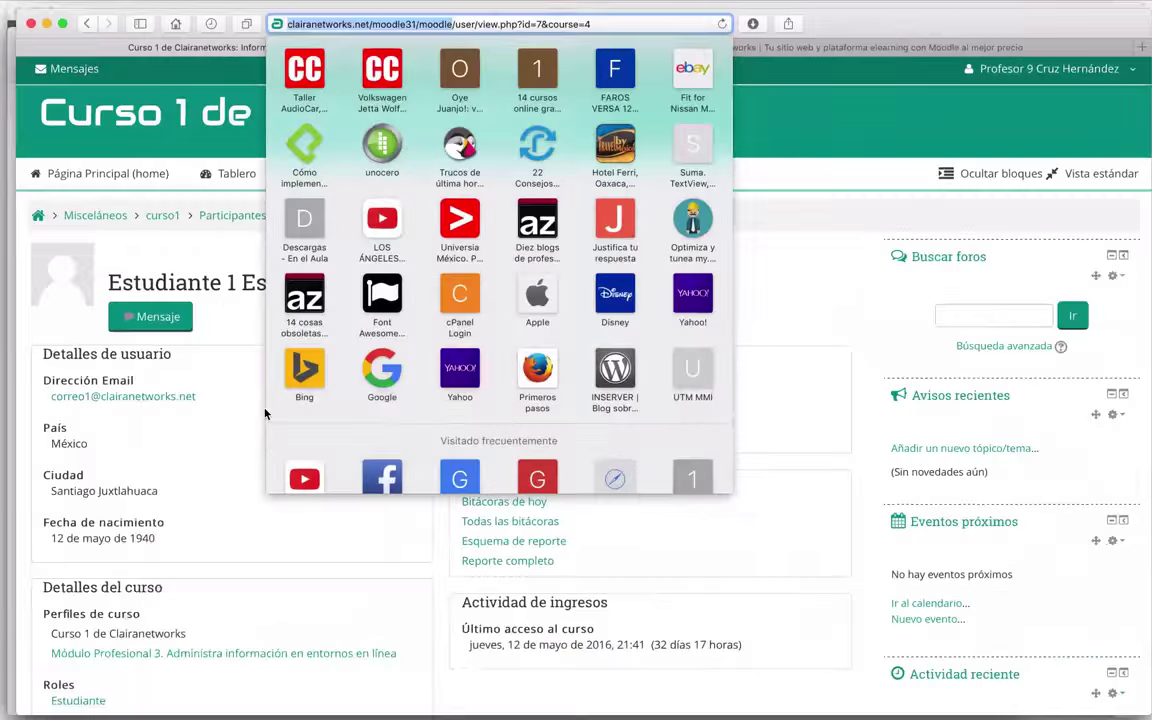
pyautogui.hotkey('ctrl', 'Up')
pyautogui.click(234, 510)
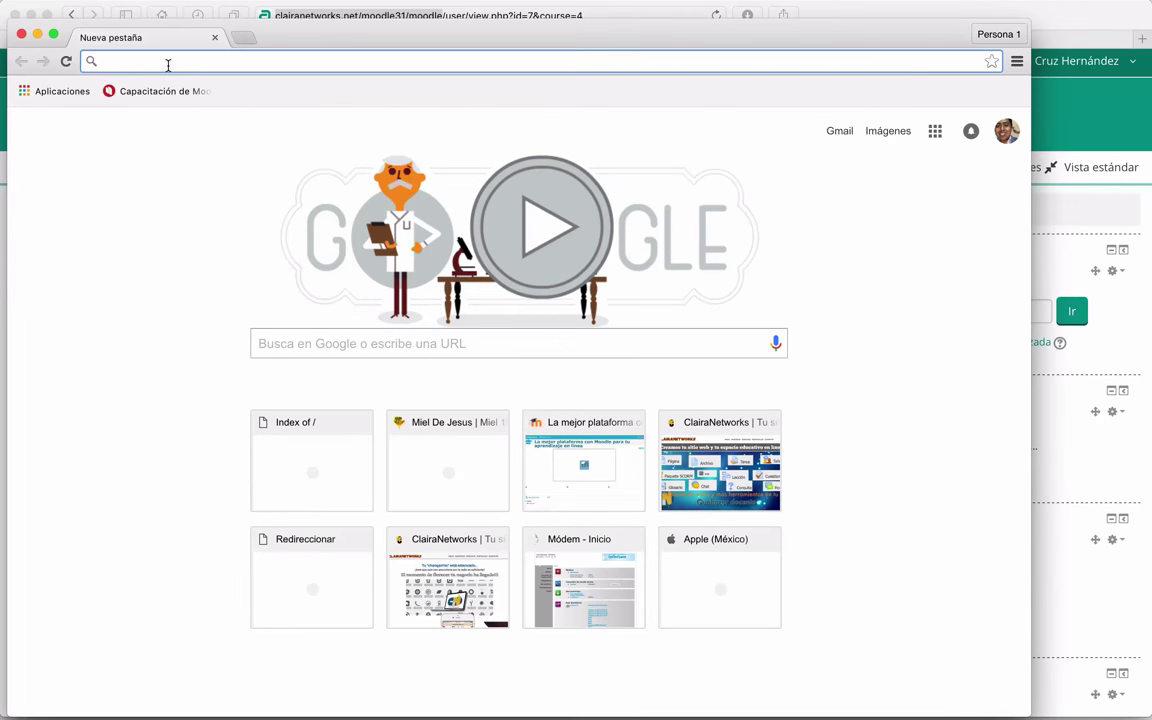
pyautogui.press('super+v')
pyautogui.press('Return')
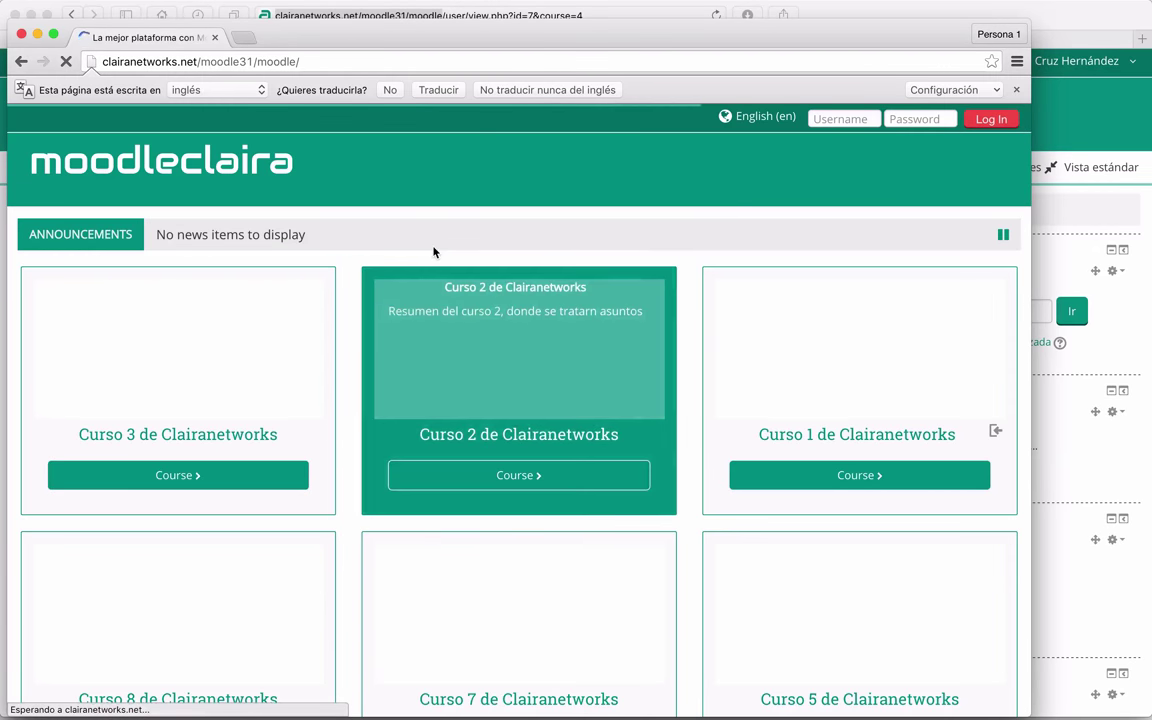
pyautogui.scroll(-4, 244, 452)
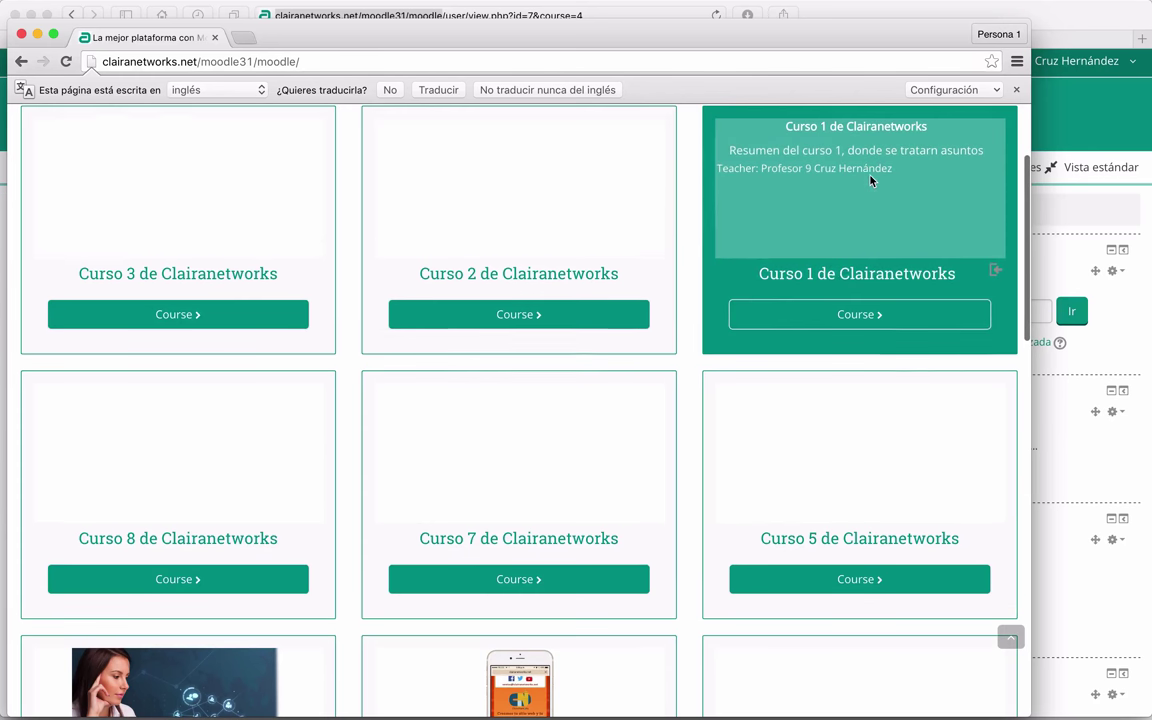
# Step: Open Curso 1 and log in with the corrected student username and its password
pyautogui.click(815, 315)
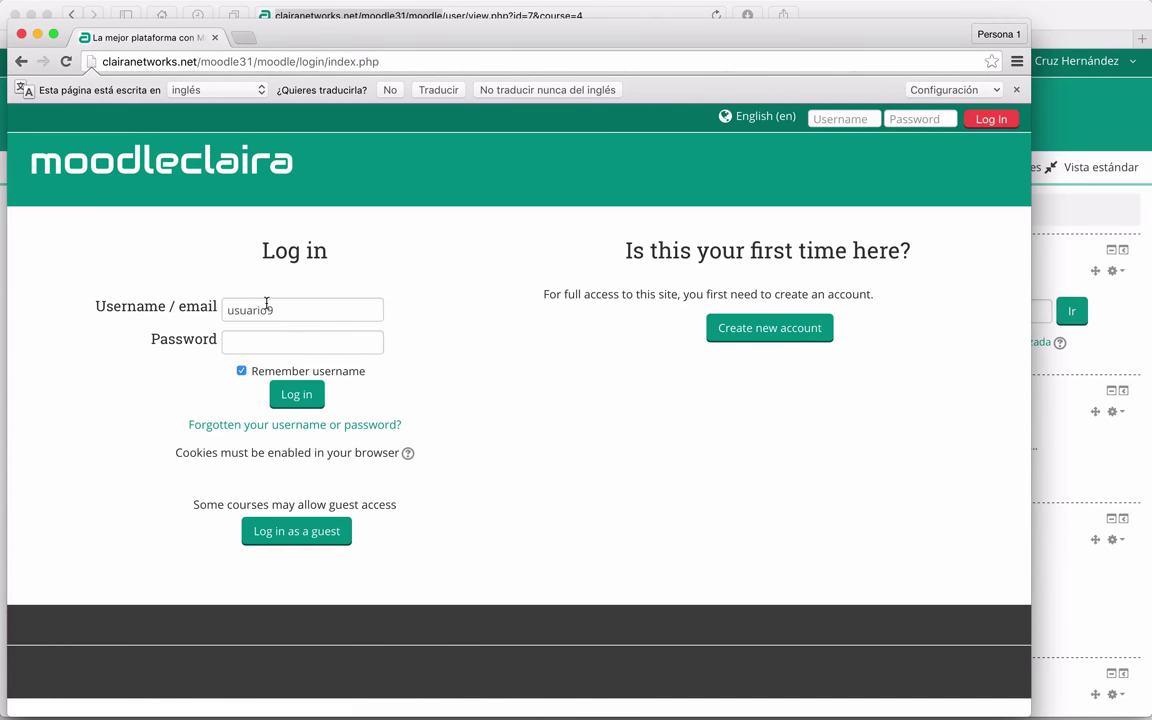
pyautogui.click(280, 311)
pyautogui.press('BackSpace')
pyautogui.write('1')
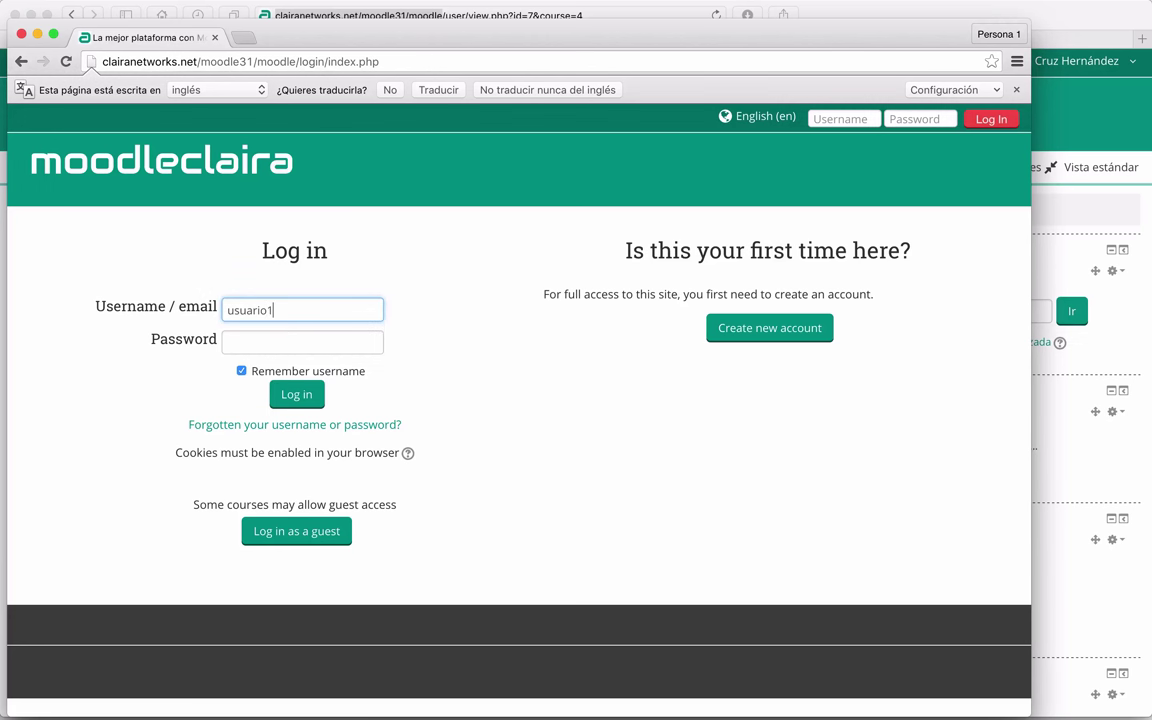
pyautogui.click(265, 348)
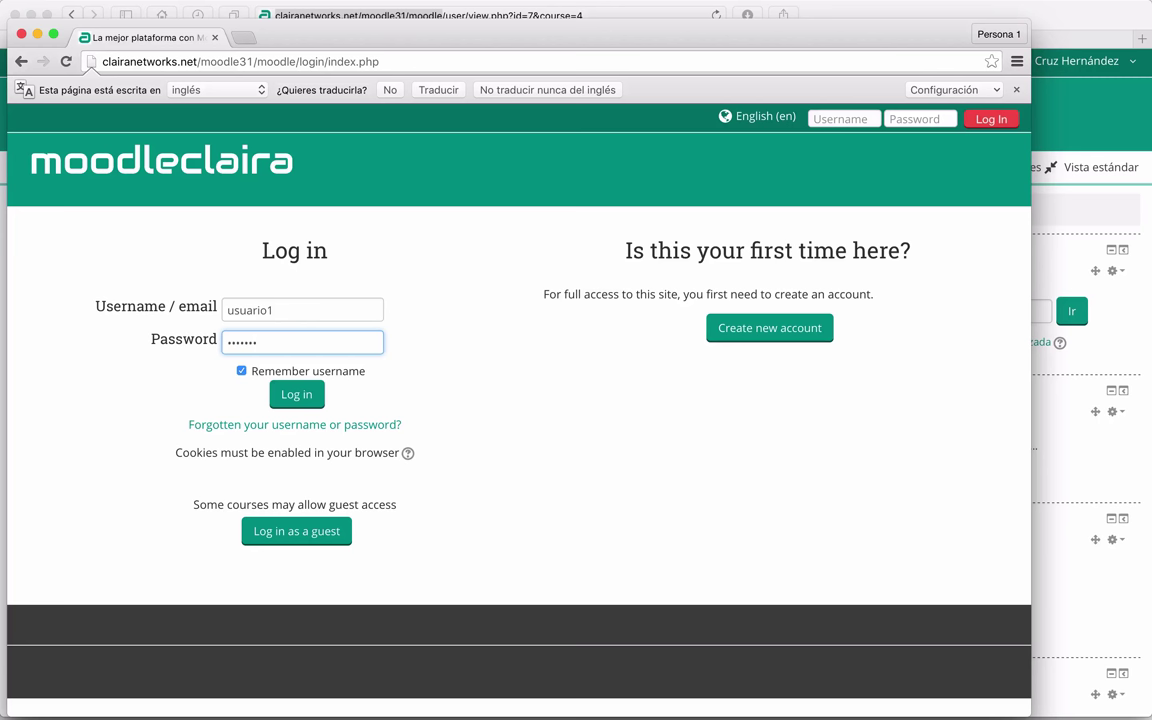
pyautogui.click(302, 396)
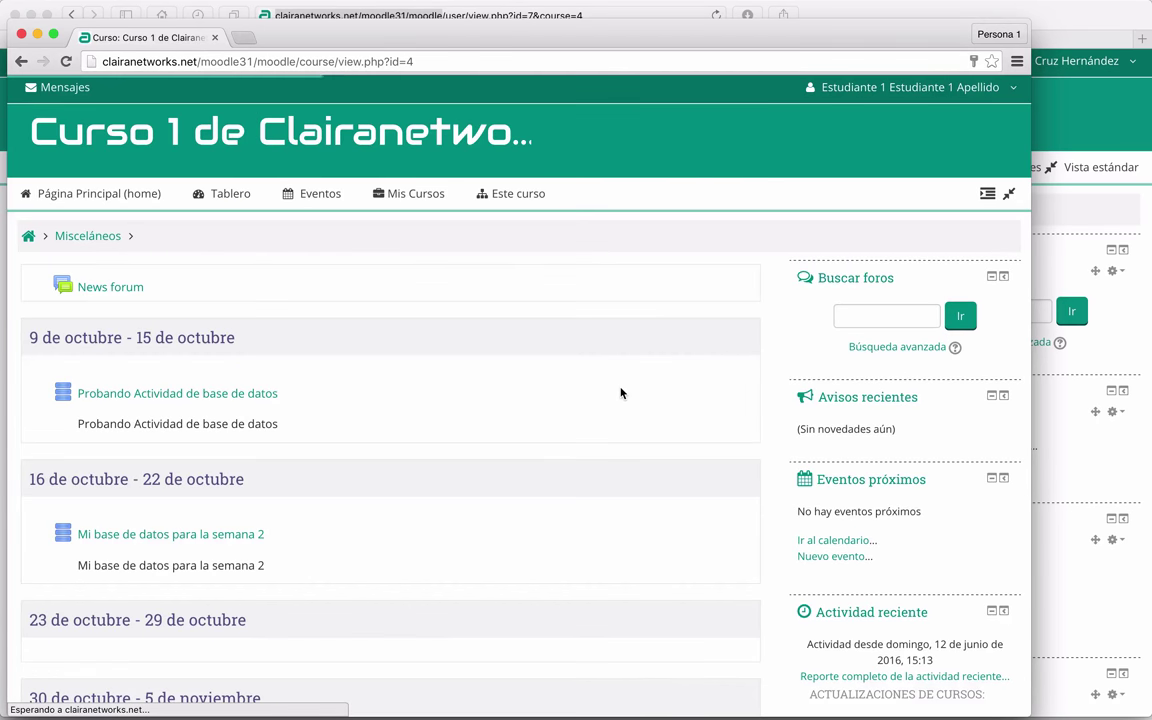
# Step: Scroll to the 16–22 de octubre section and open 'Mi base de datos para la semana 2'
pyautogui.scroll(-2, 386, 401)
pyautogui.scroll(-3, 386, 404)
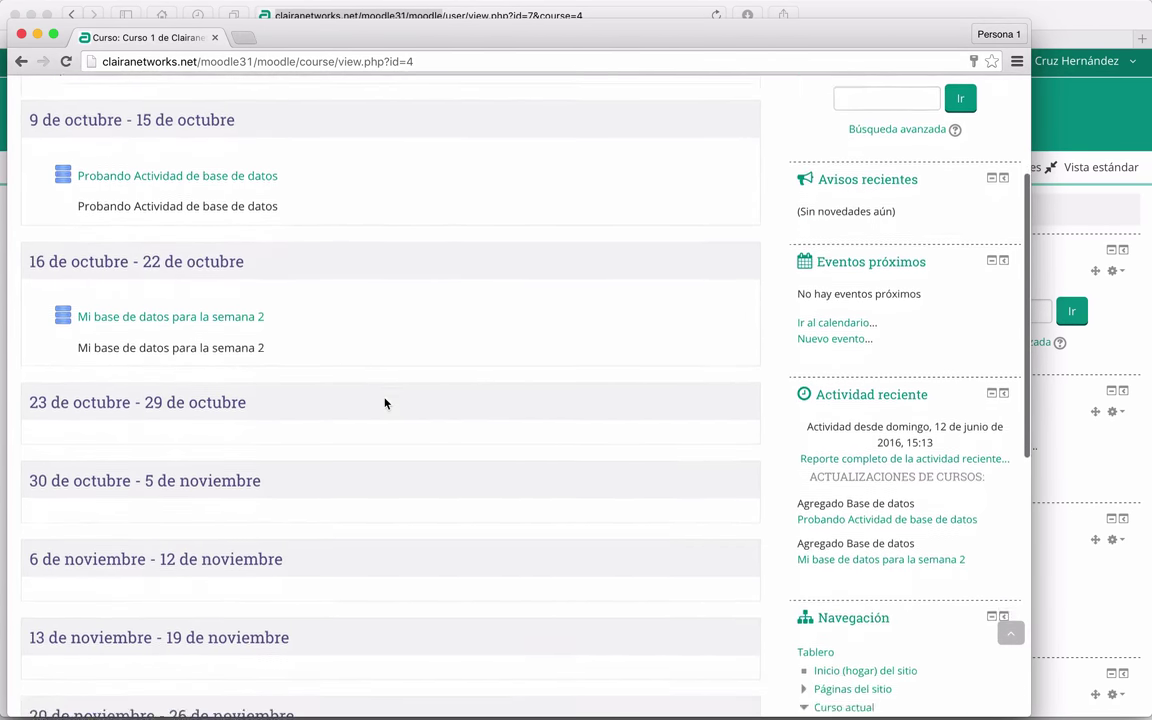
pyautogui.scroll(5, 386, 404)
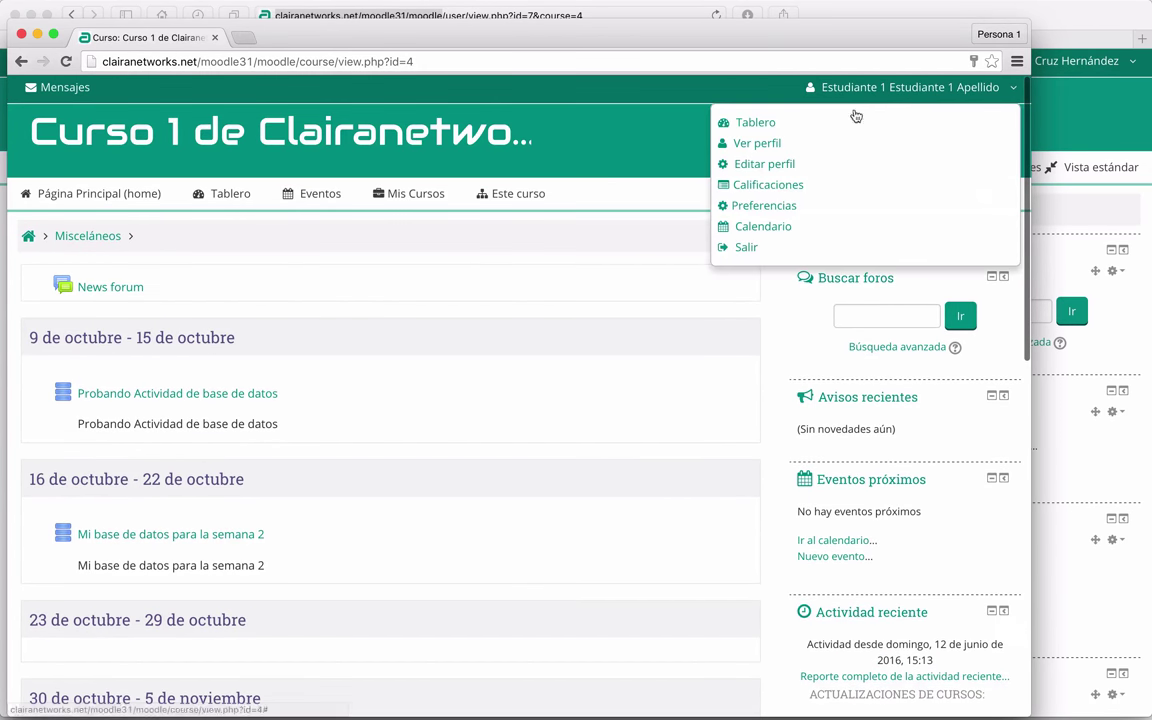
pyautogui.scroll(-1, 387, 429)
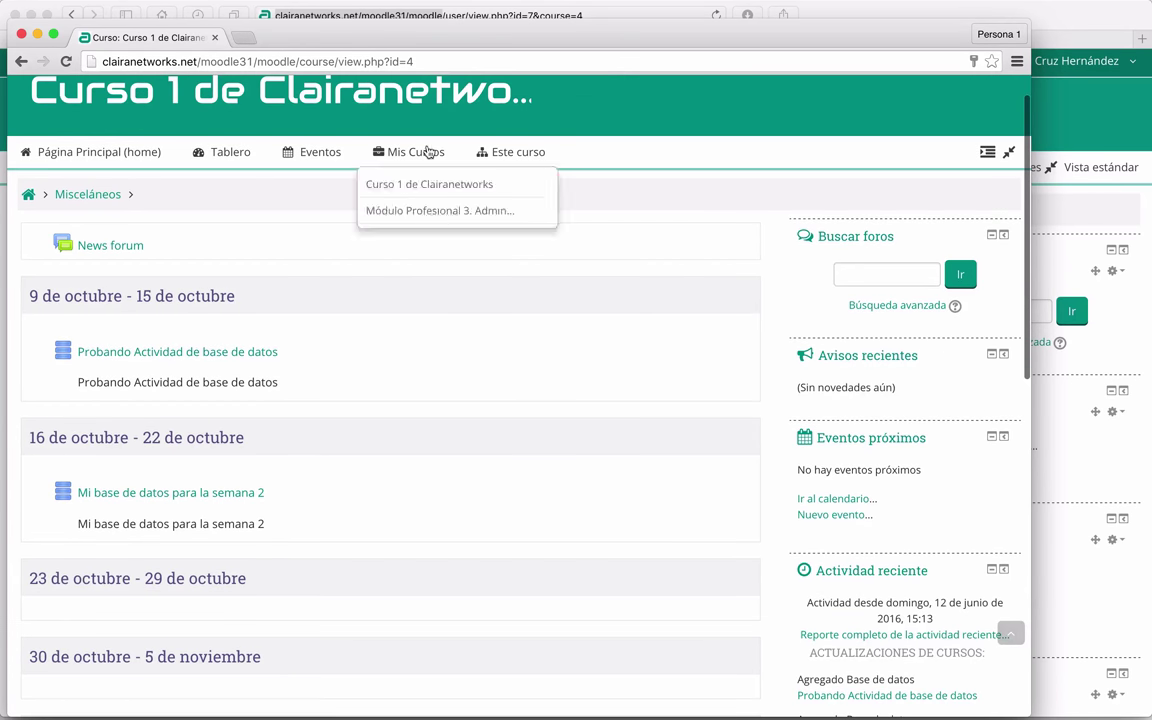
pyautogui.scroll(-1, 456, 402)
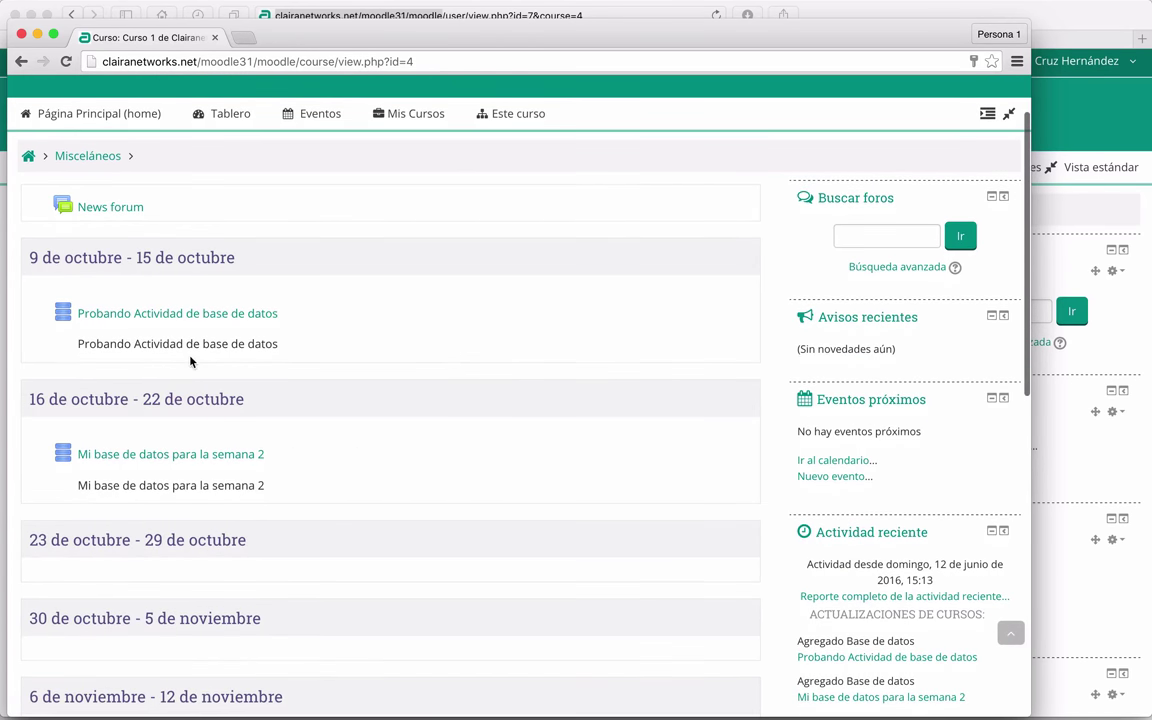
pyautogui.scroll(-3, 191, 362)
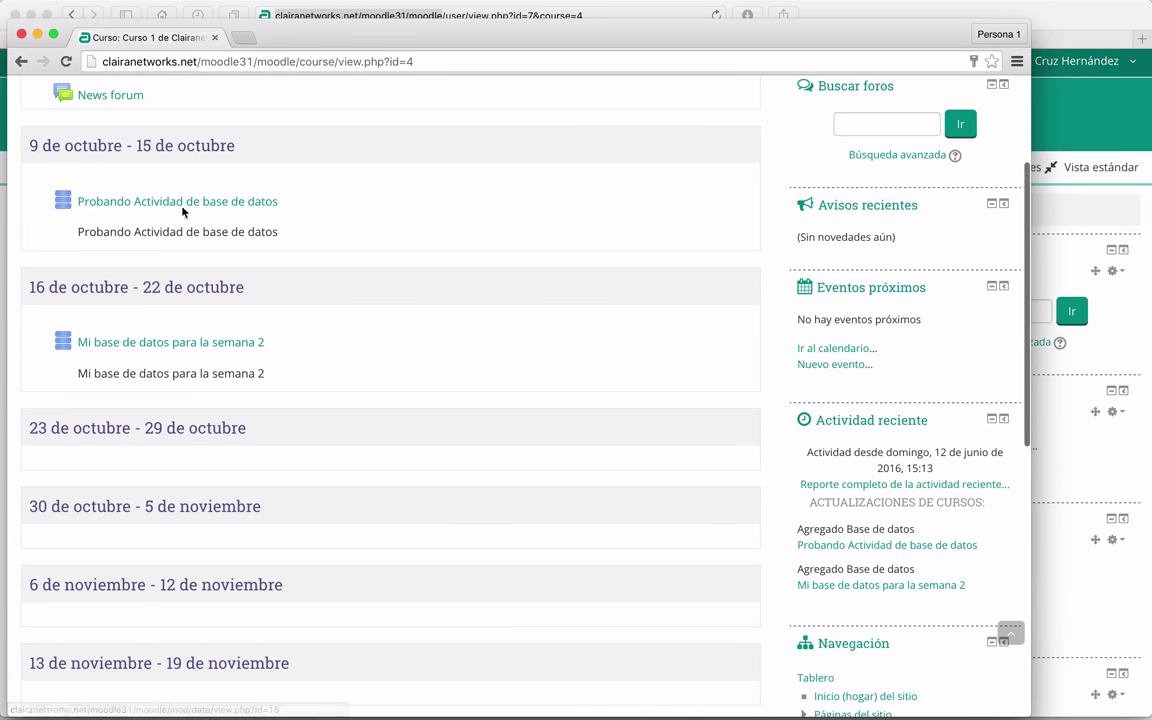
pyautogui.scroll(2, 404, 339)
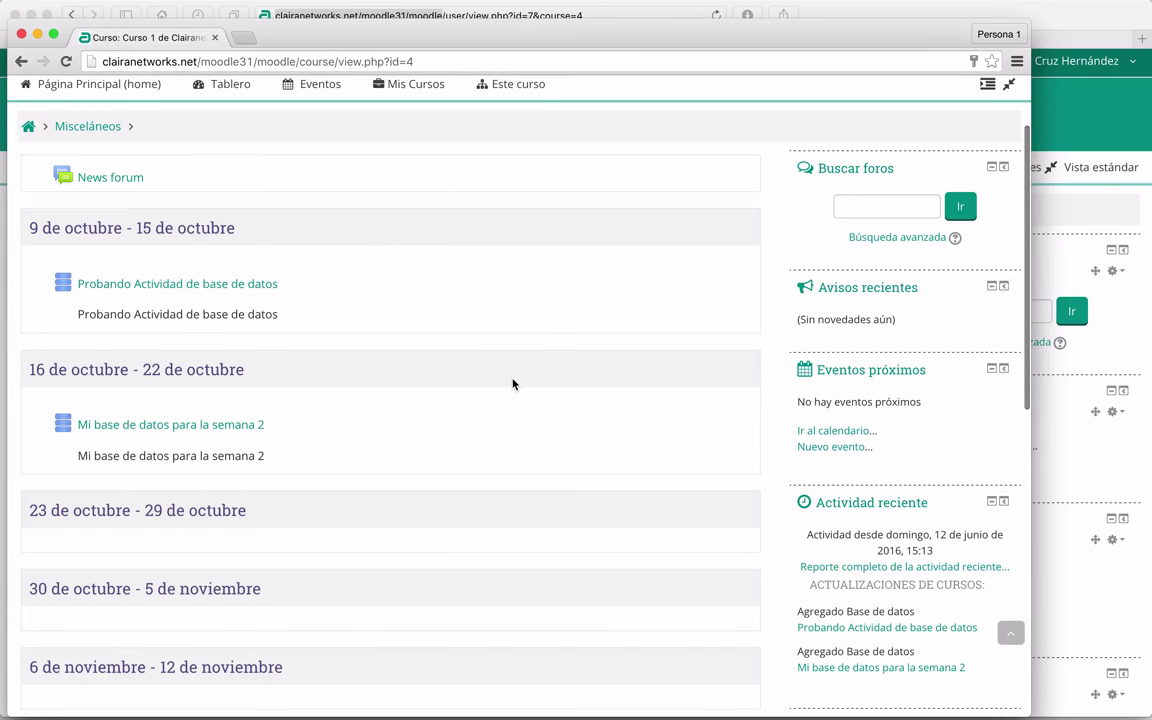
pyautogui.click(167, 426)
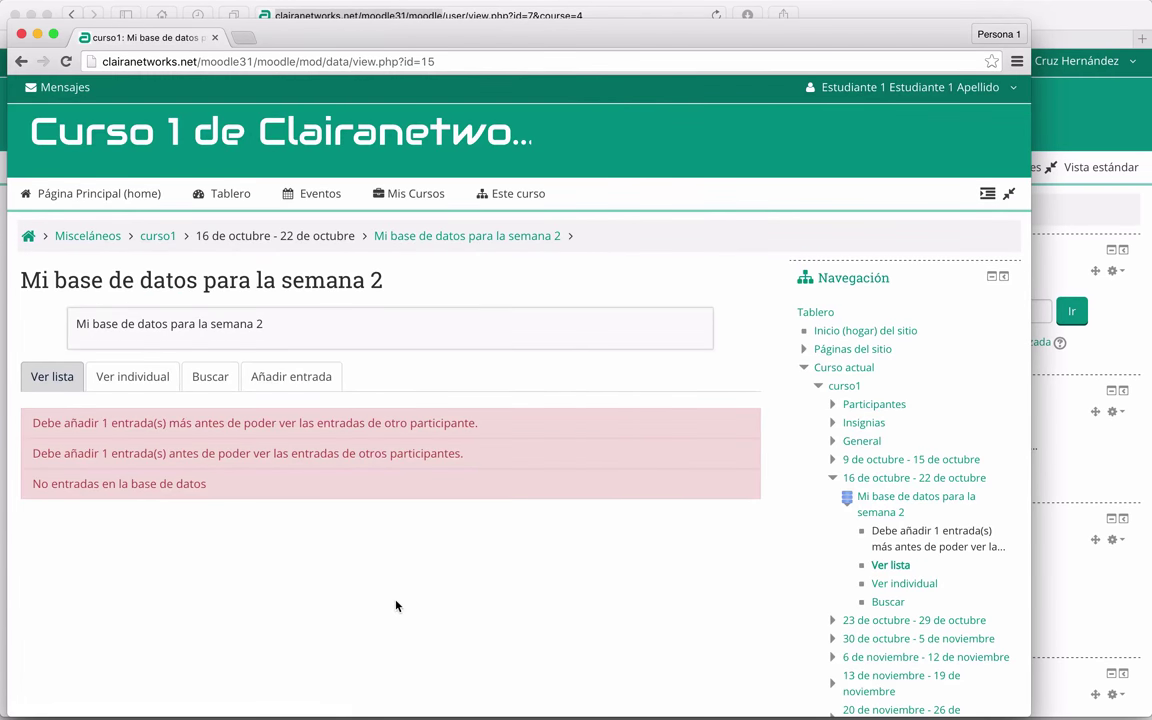
# Step: Read the notices on the empty week 2 database and begin a new entry with Añadir entrada
pyautogui.scroll(-1, 396, 605)
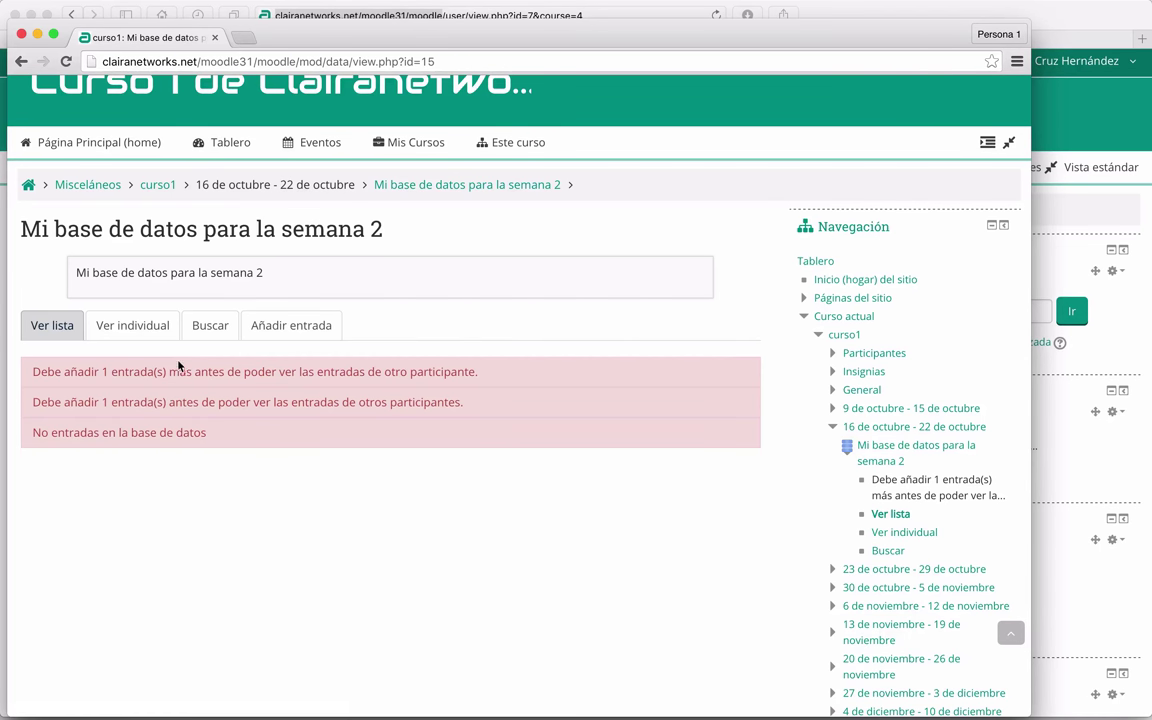
pyautogui.scroll(-3, 174, 490)
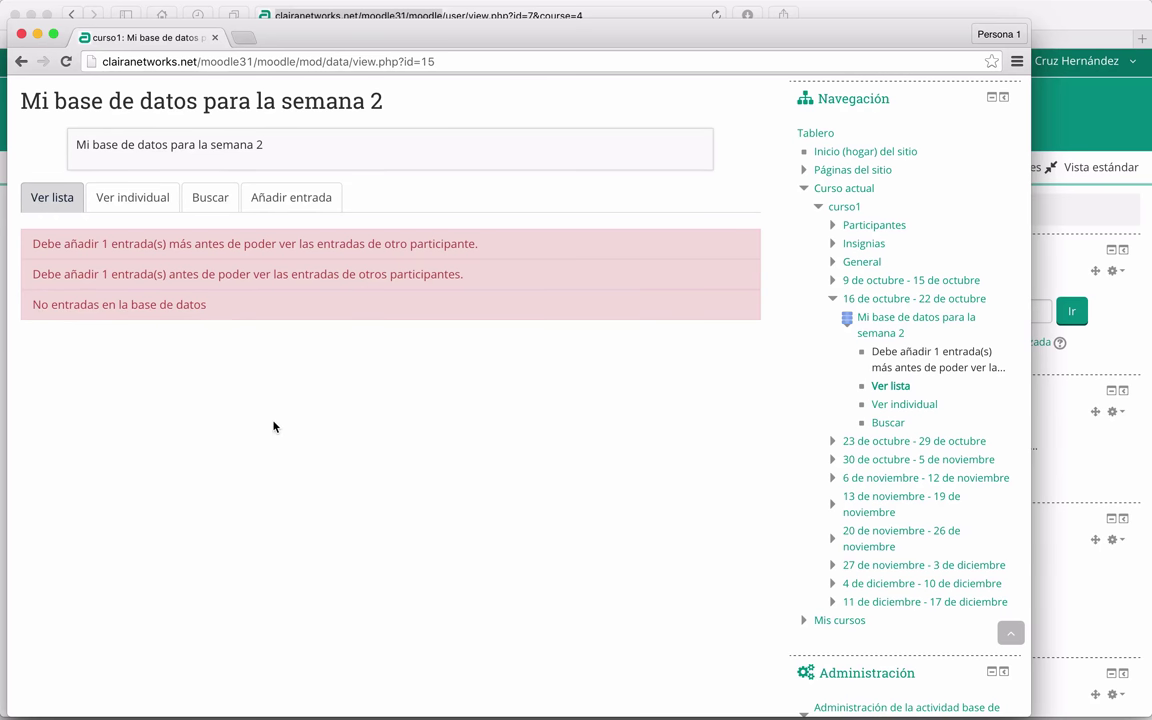
pyautogui.scroll(2, 273, 427)
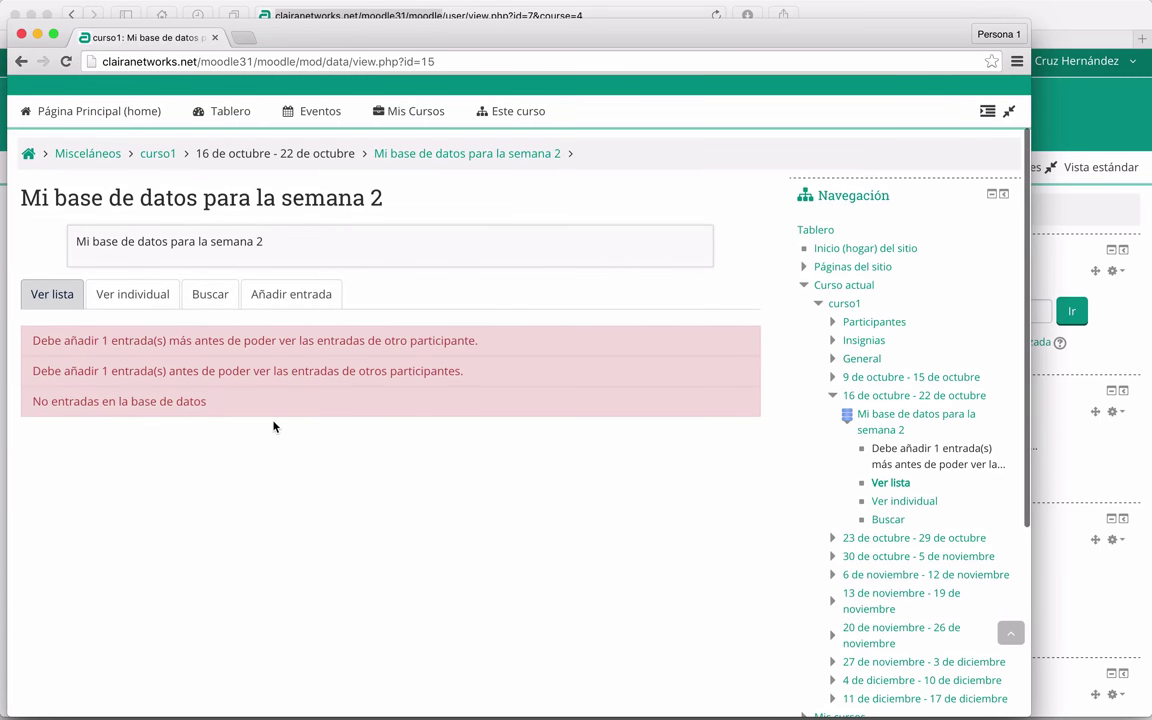
pyautogui.click(293, 276)
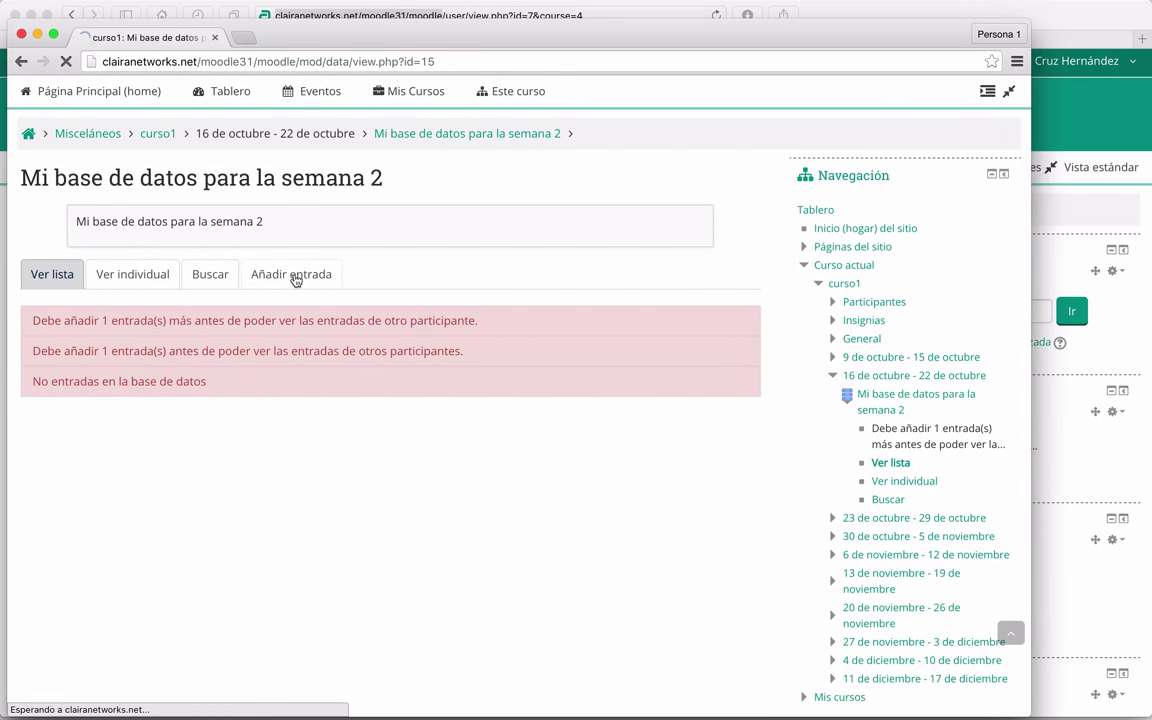
# Step: Upload AlumnosConcursos2012.csv from the computer into the Archivo de la práctica 1 field
pyautogui.scroll(-5, 514, 373)
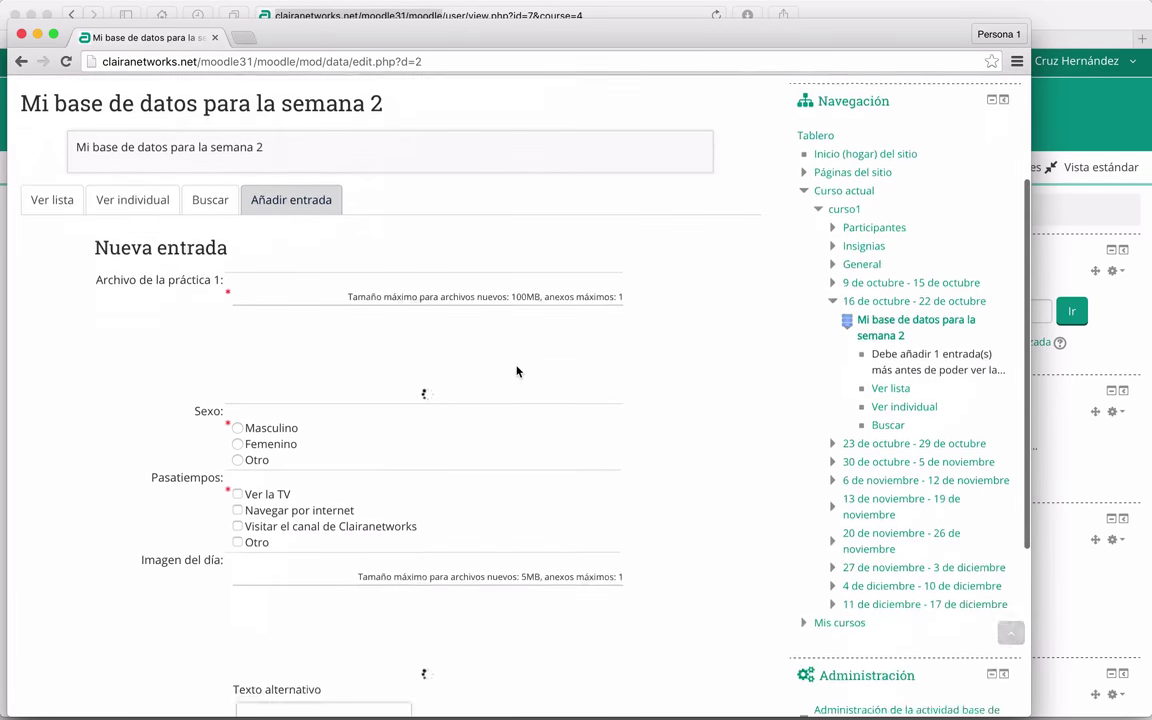
pyautogui.scroll(-2, 125, 356)
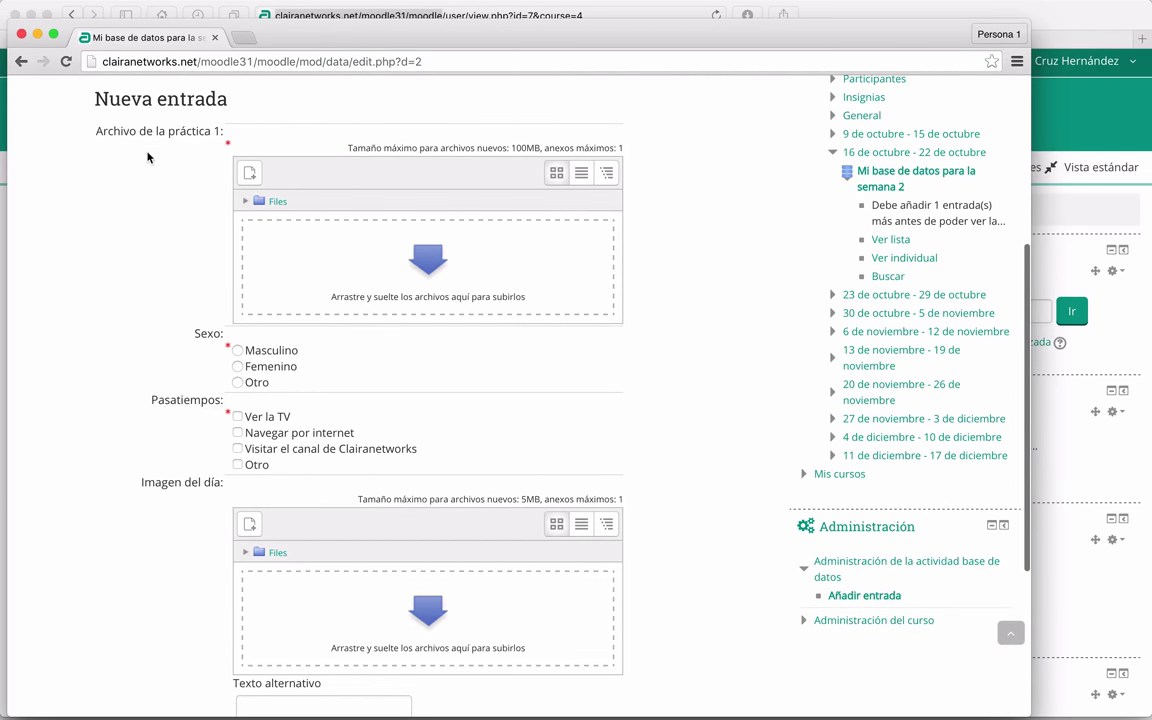
pyautogui.click(411, 257)
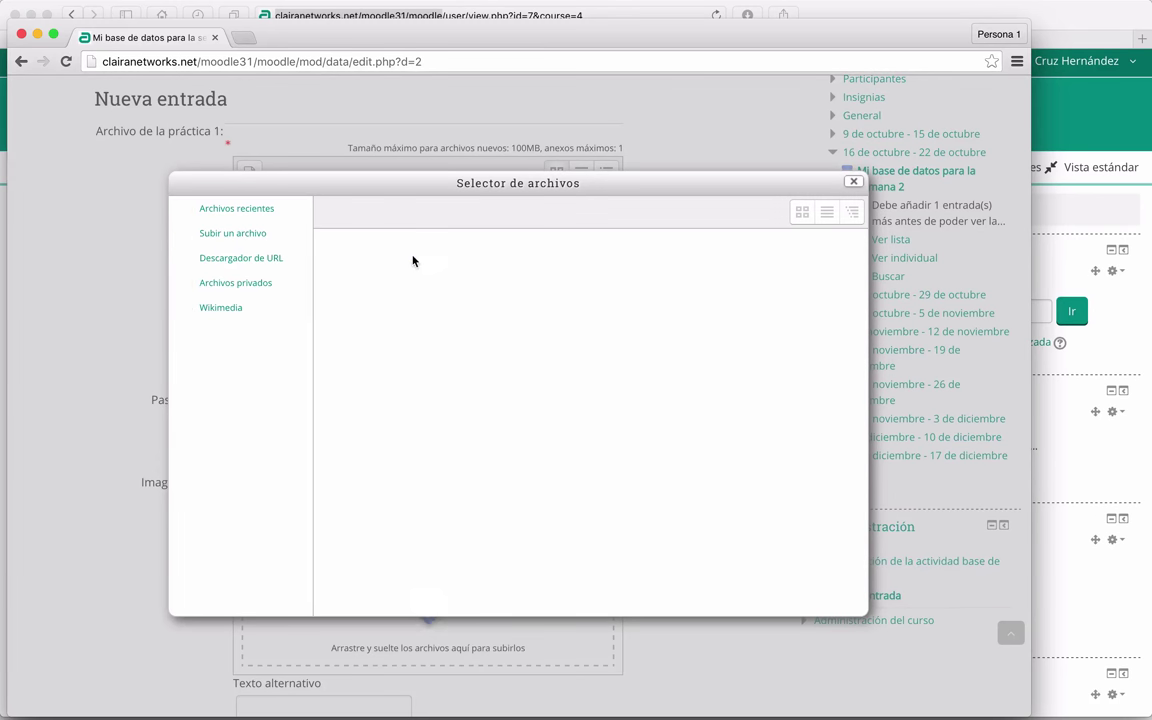
pyautogui.click(233, 233)
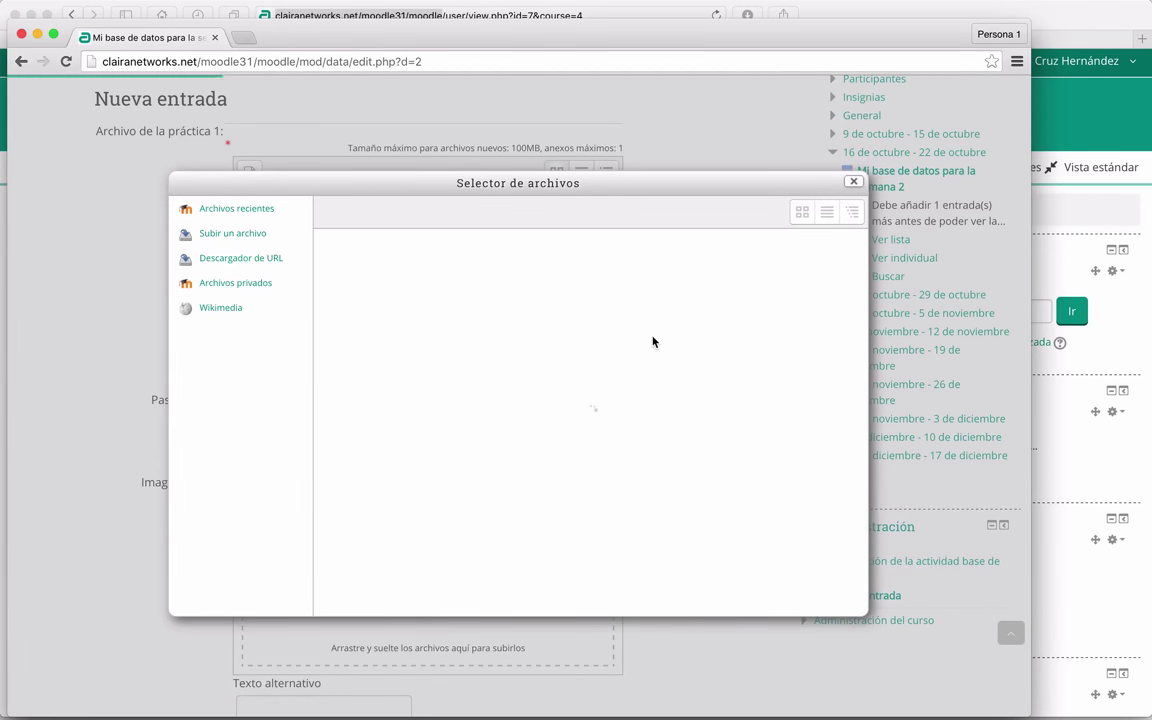
pyautogui.click(584, 298)
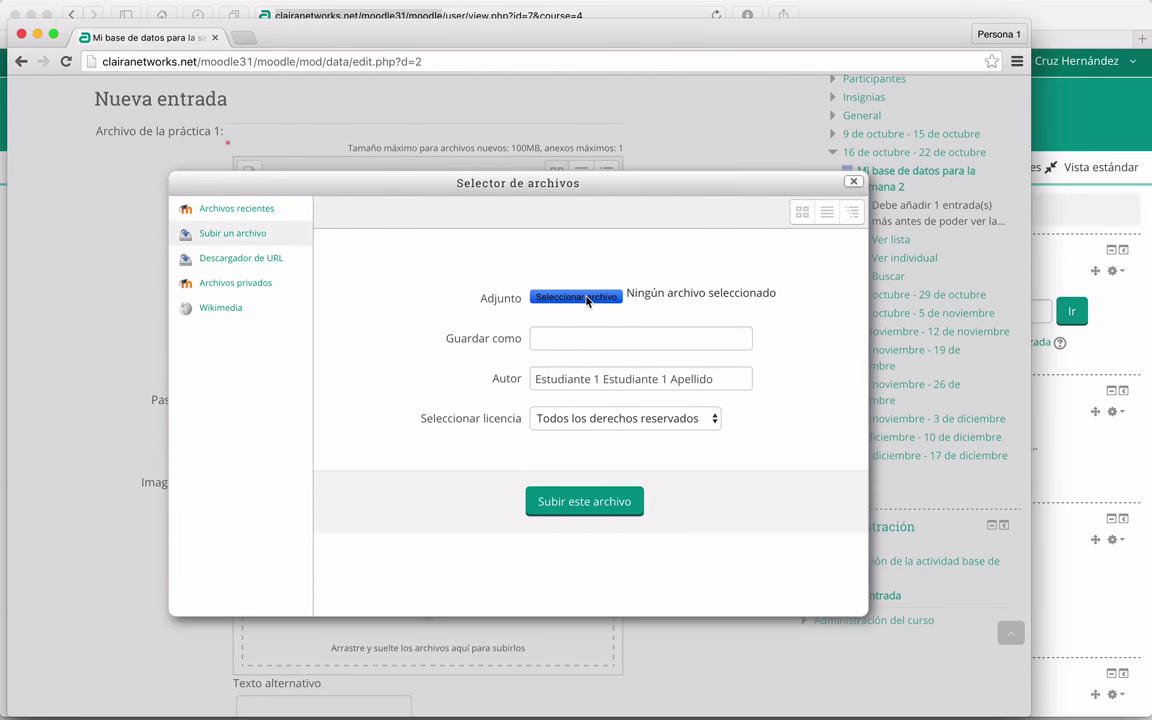
pyautogui.scroll(-10, 472, 225)
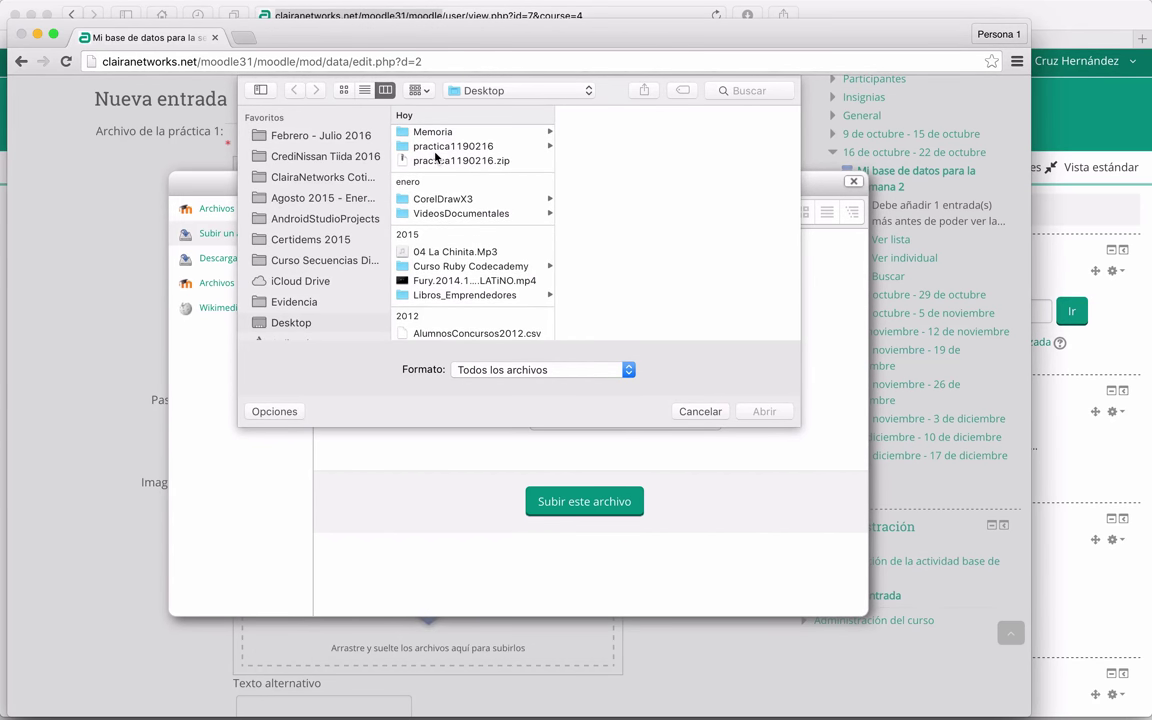
pyautogui.click(460, 333)
pyautogui.click(764, 411)
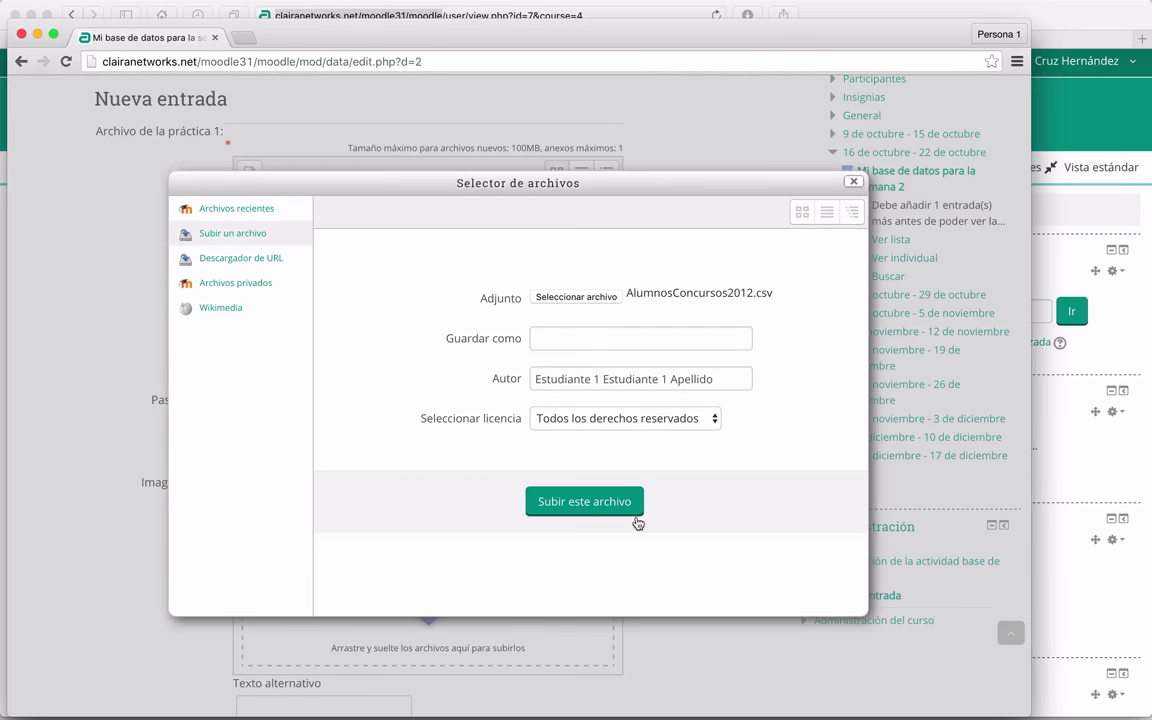
pyautogui.click(582, 508)
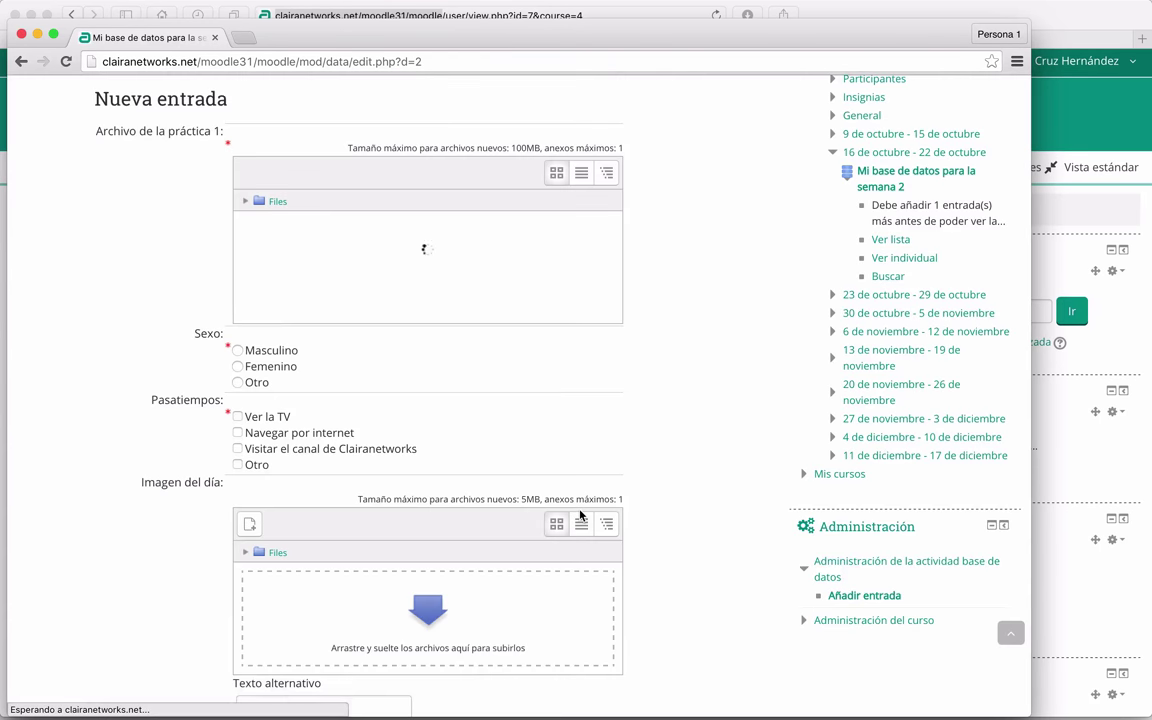
# Step: Set Sexo to Otro, tick the Visitar el canal de Clairanetworks hobby, and fill in the Url field
pyautogui.scroll(-3, 117, 445)
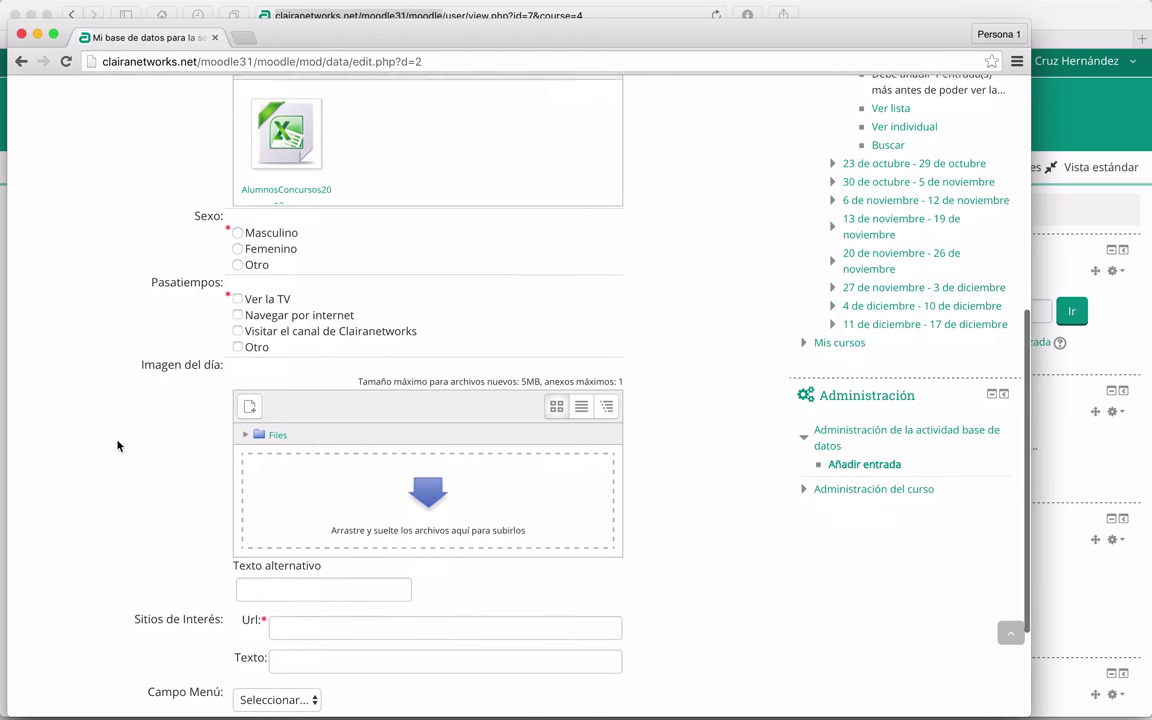
pyautogui.click(238, 257)
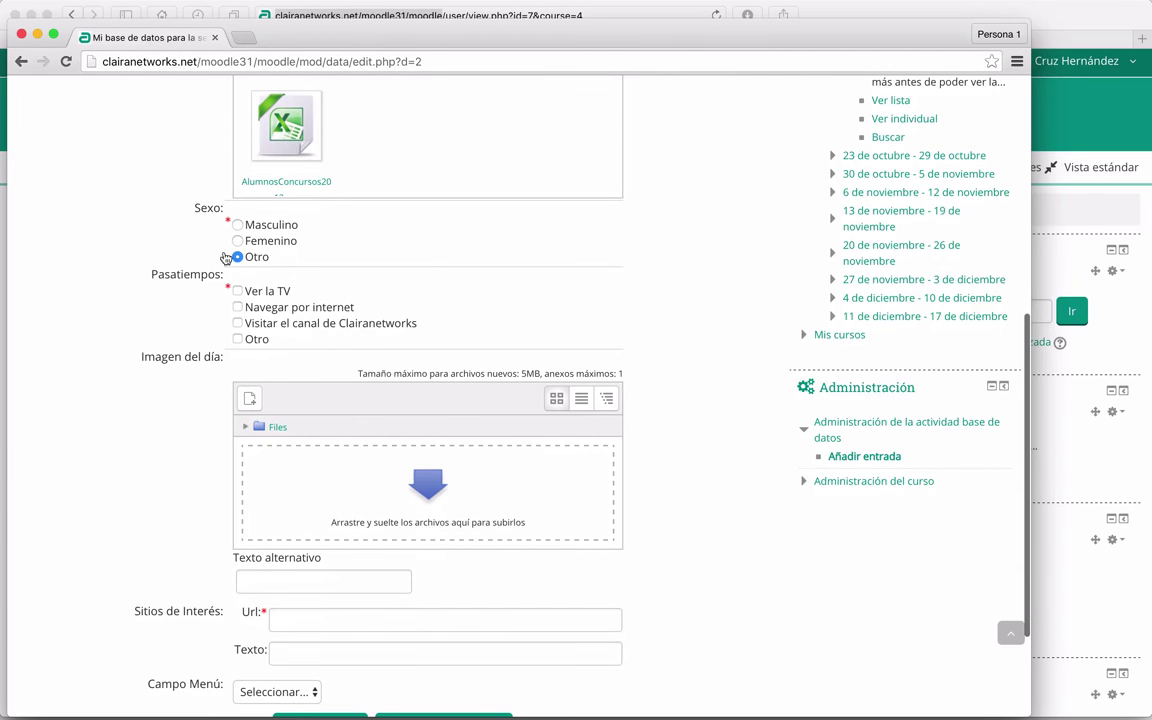
pyautogui.scroll(-3, 108, 255)
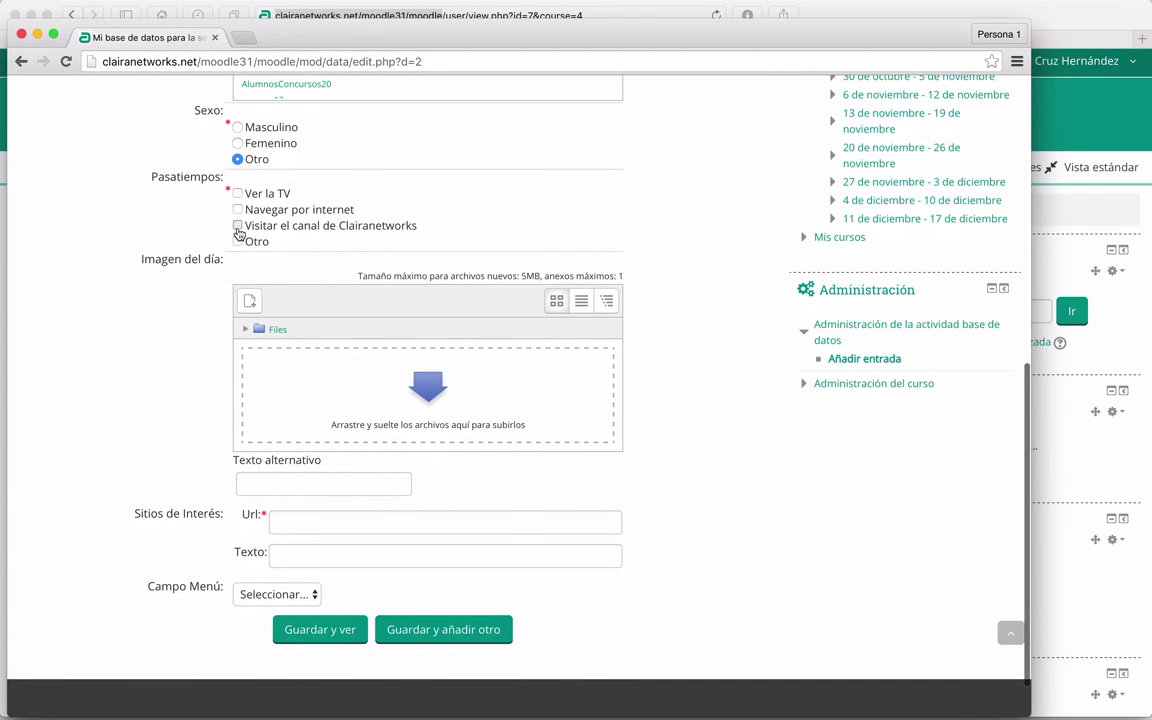
pyautogui.click(238, 226)
pyautogui.scroll(-2, 69, 334)
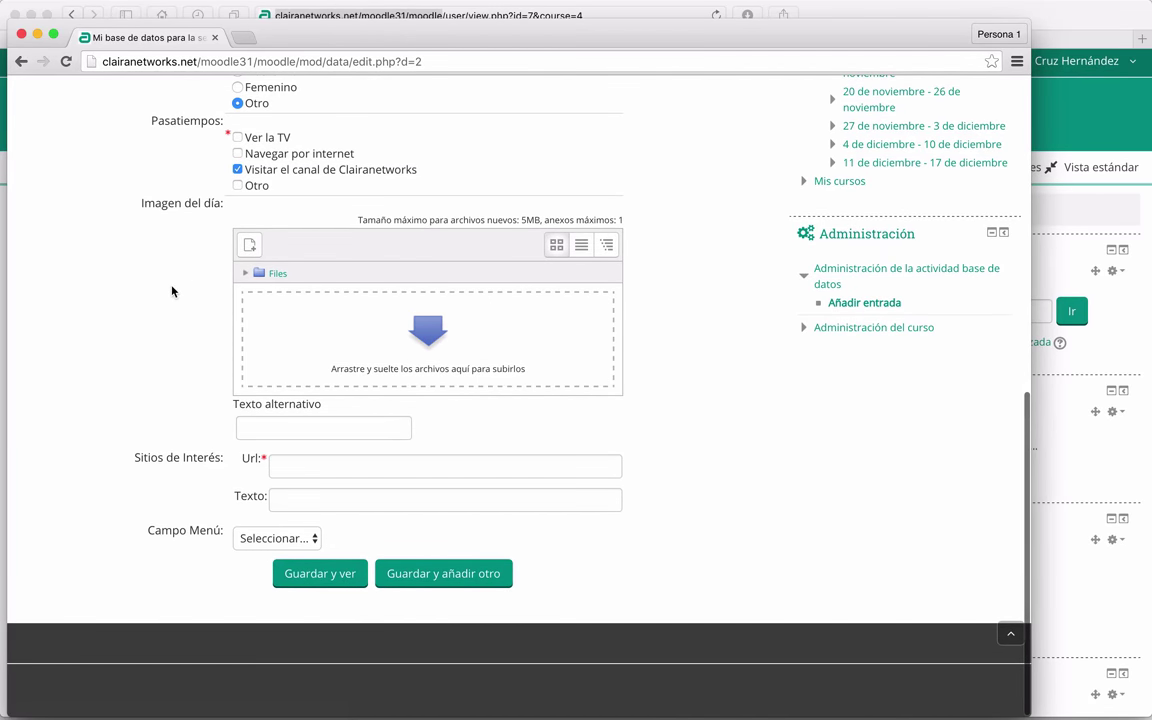
pyautogui.scroll(-1, 170, 288)
pyautogui.click(279, 464)
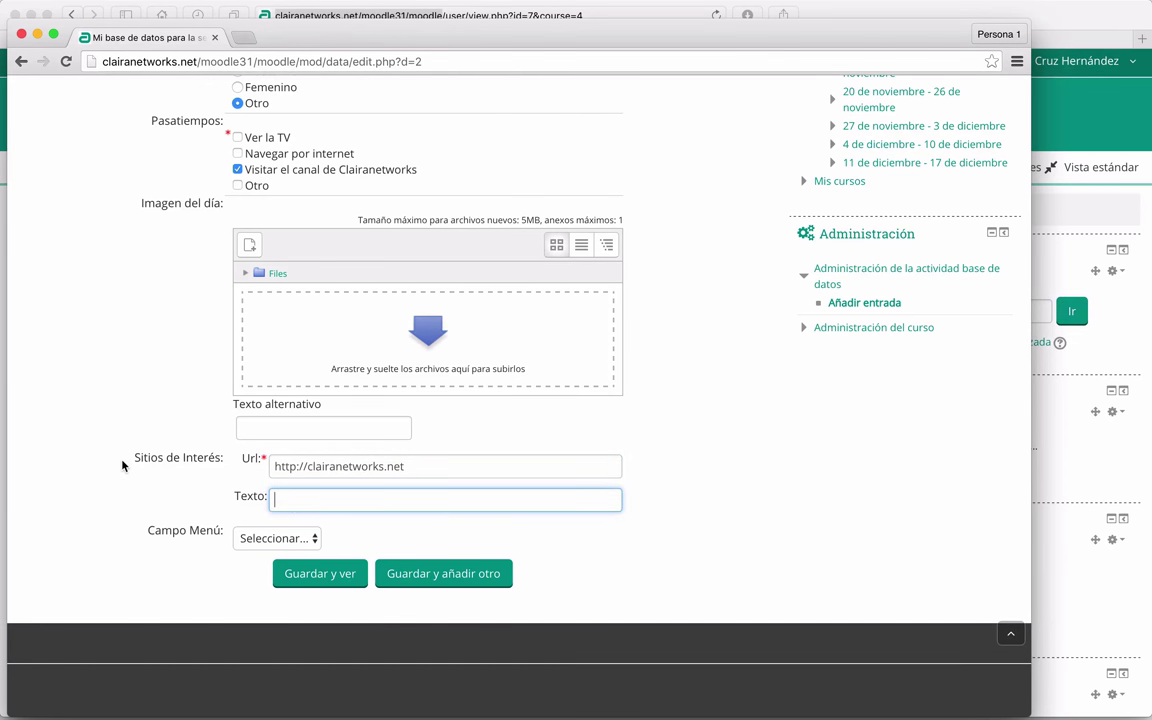
# Step: Choose Submenú 1 for Campo Menú and save the entry with Guardar y ver
pyautogui.scroll(-1, 170, 525)
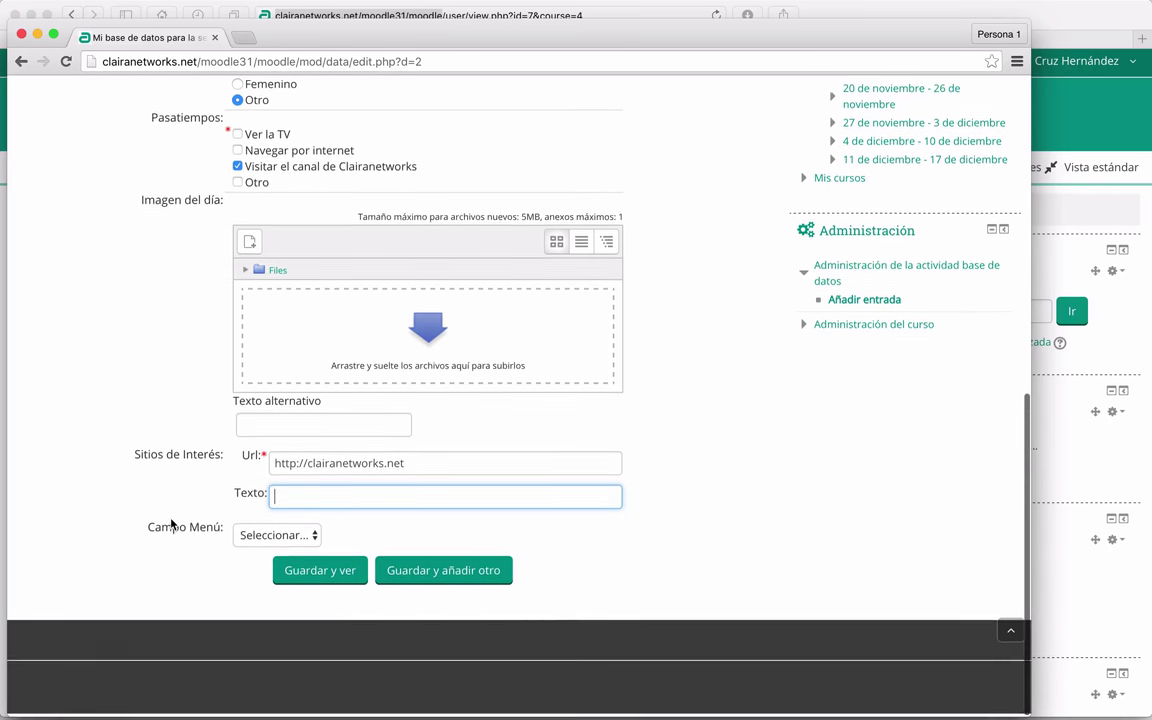
pyautogui.click(279, 536)
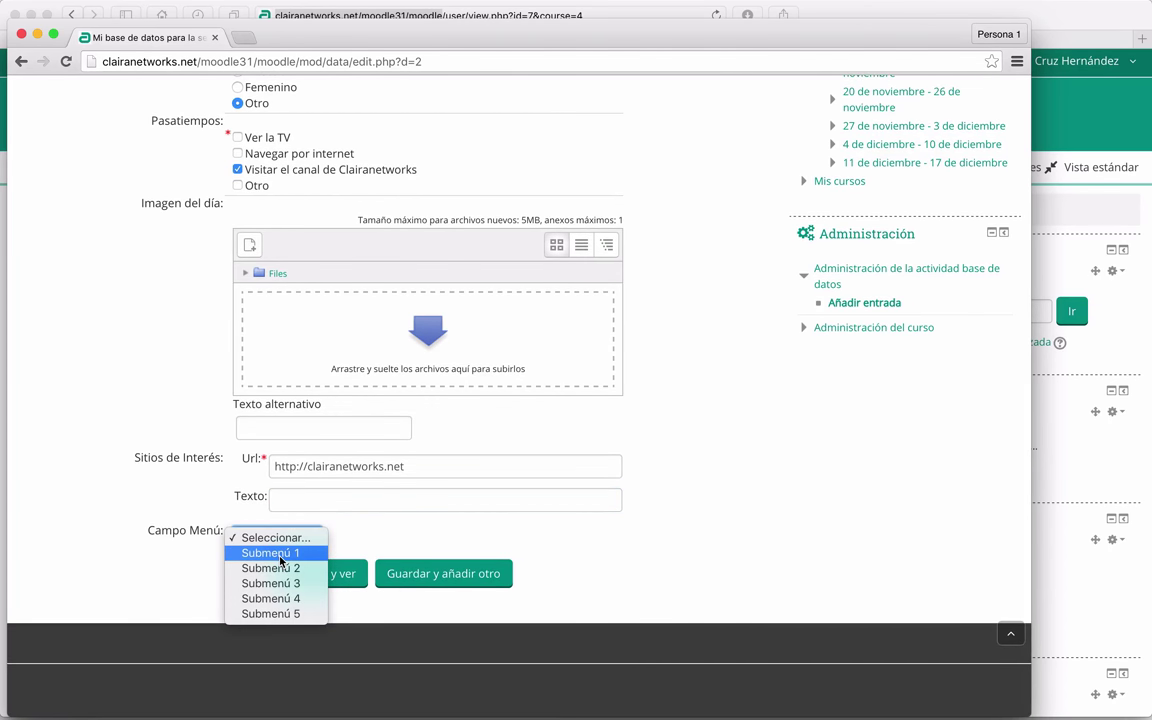
pyautogui.click(279, 556)
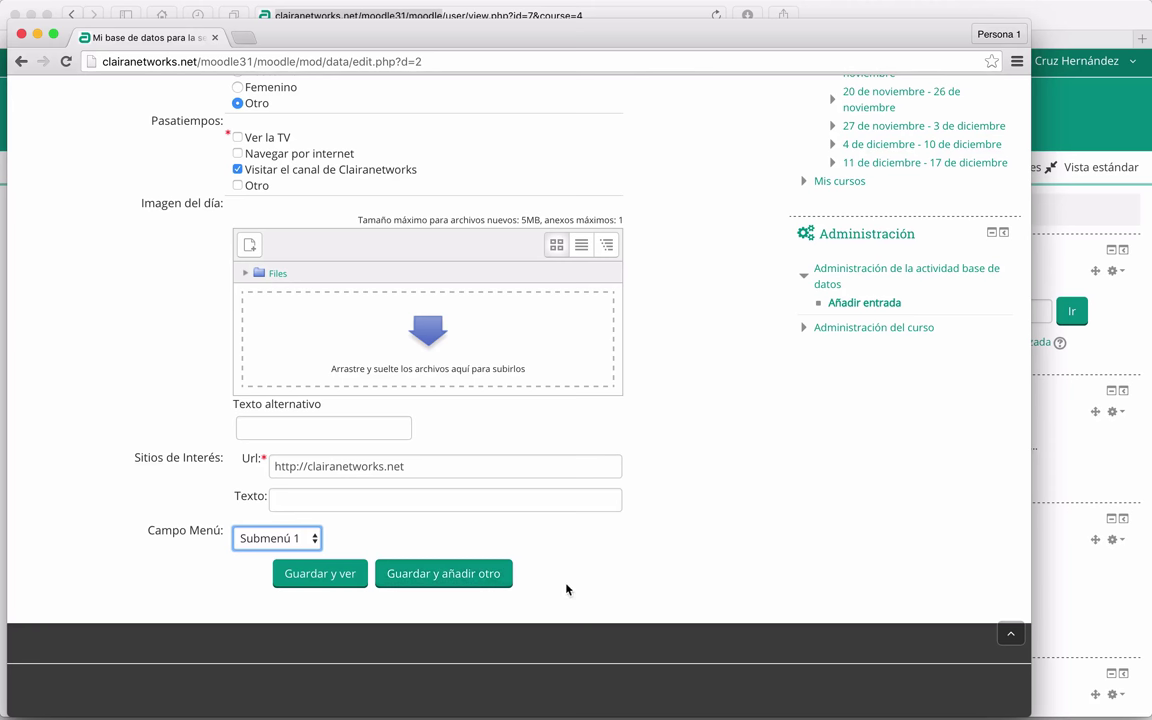
pyautogui.click(309, 578)
# Step: View entries one at a time, page to the first entry, then return to the full entry list
pyautogui.moveTo(459, 37)
pyautogui.mouseDown()
pyautogui.moveTo(456, 12)
pyautogui.moveTo(454, 21)
pyautogui.mouseUp()
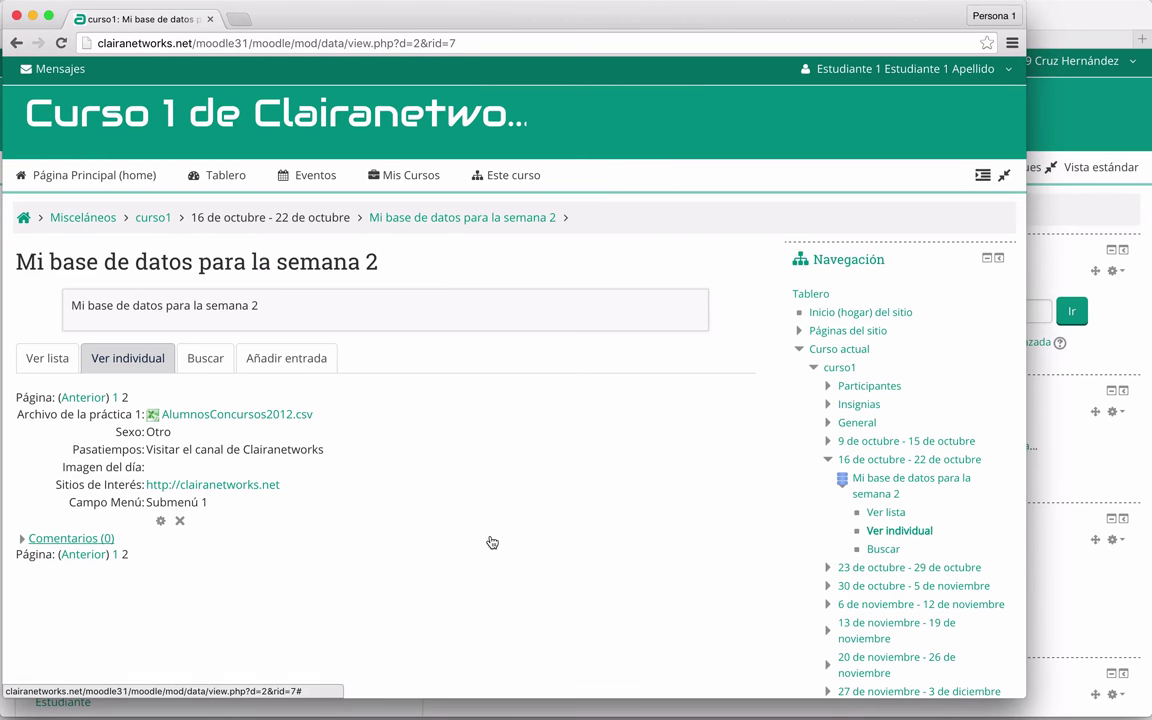
pyautogui.scroll(-1, 491, 540)
pyautogui.click(137, 304)
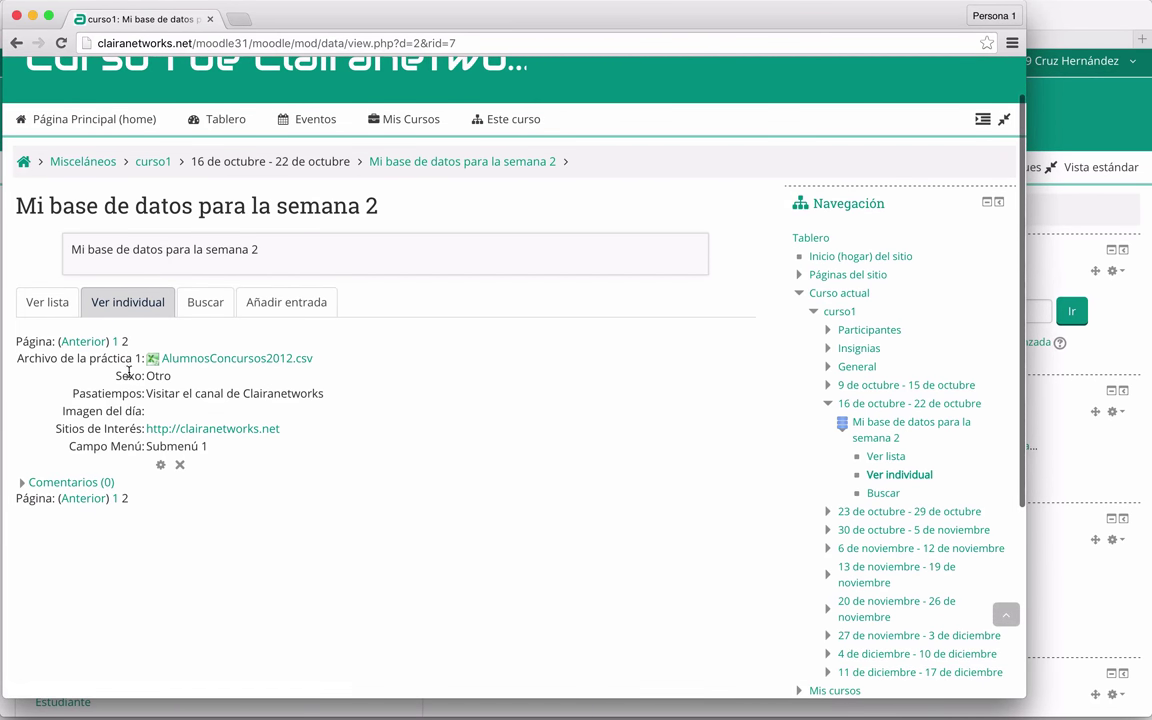
pyautogui.click(117, 312)
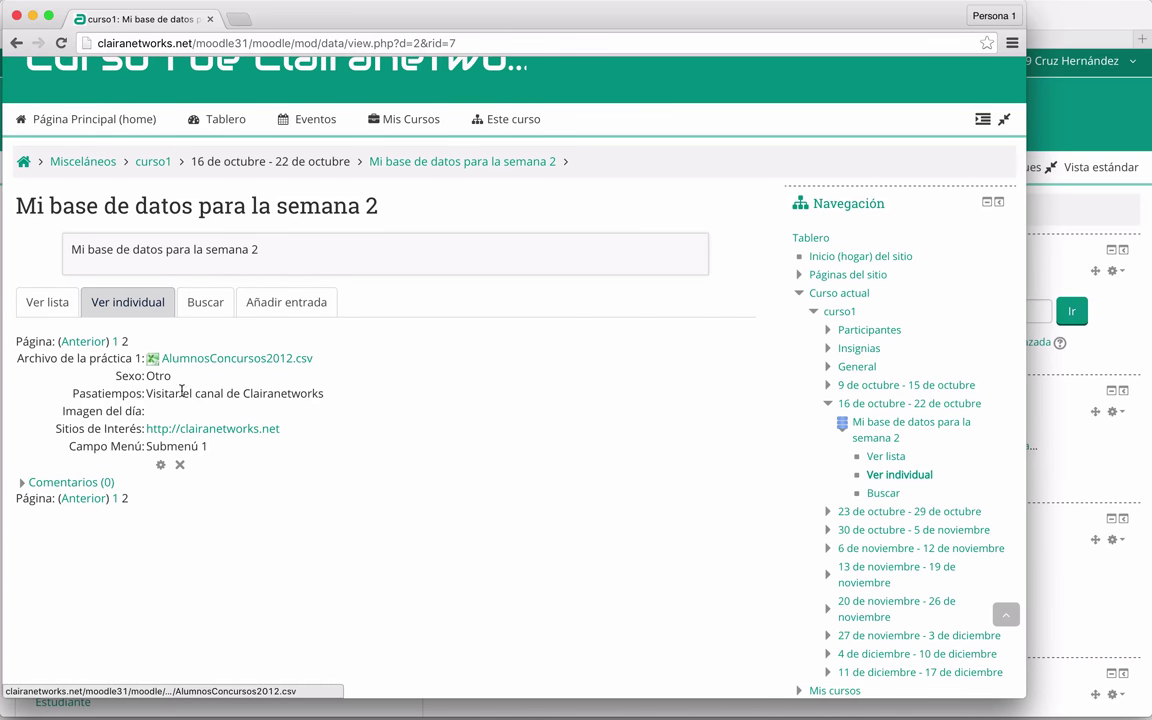
pyautogui.click(115, 342)
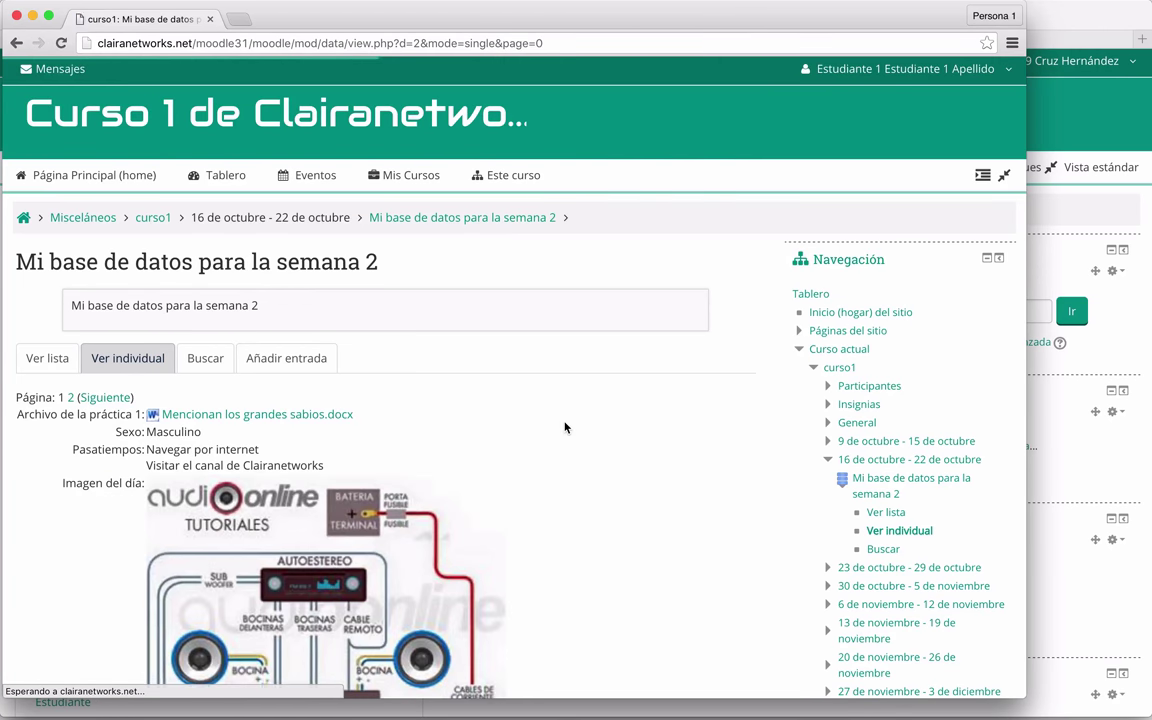
pyautogui.scroll(-8, 565, 428)
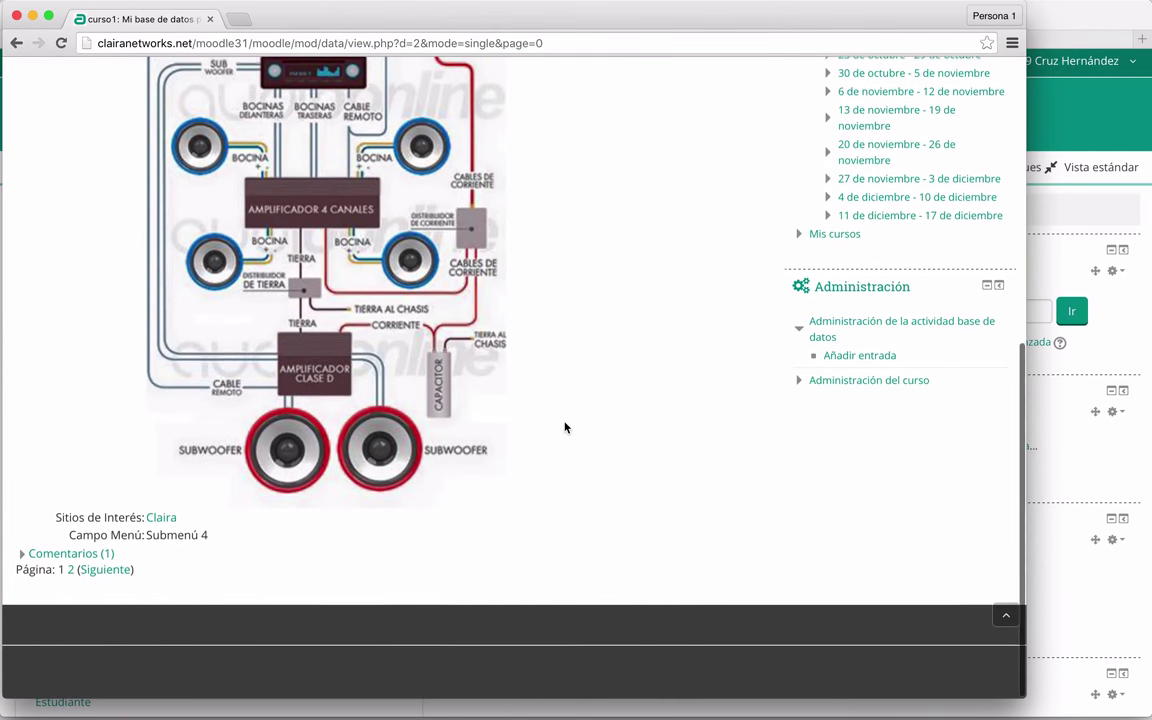
pyautogui.scroll(7, 565, 428)
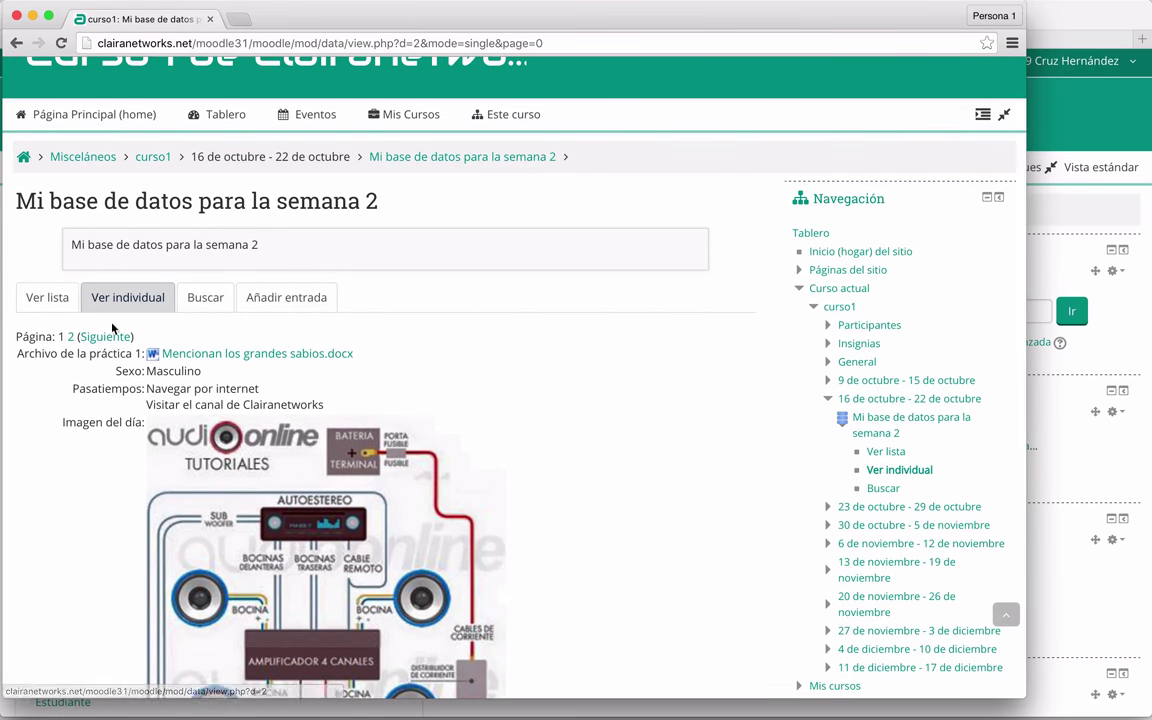
pyautogui.click(39, 301)
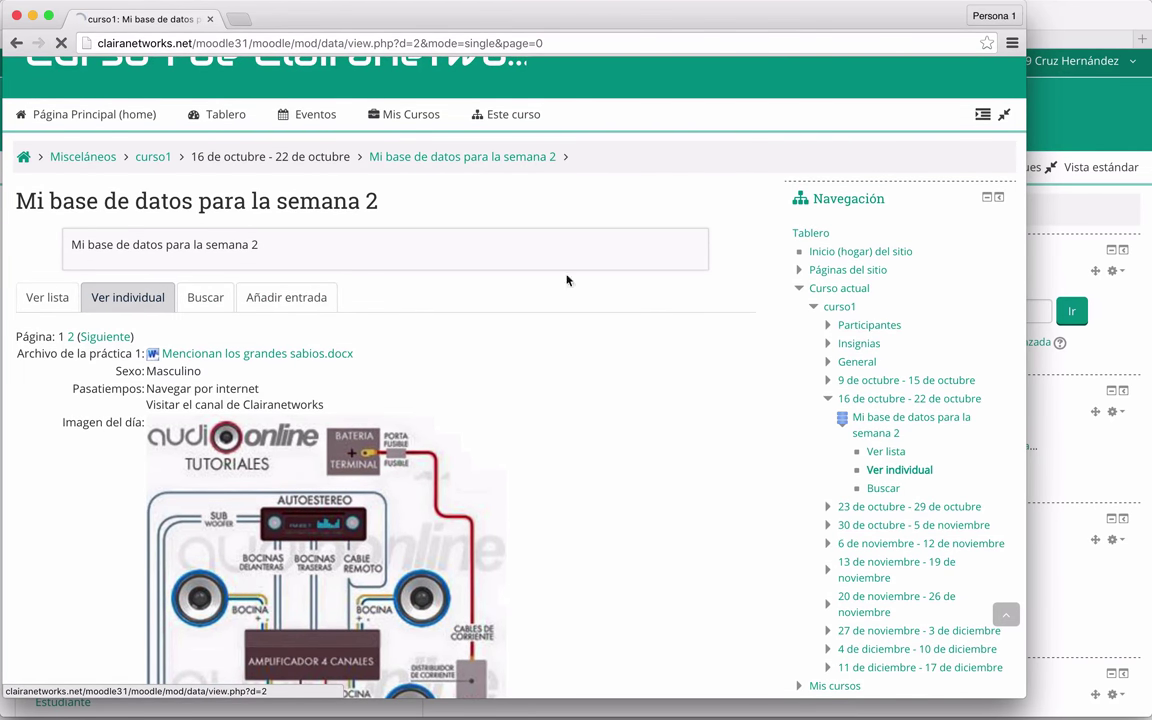
# Step: Scroll through the entry list and open the spreadsheet entry on its own page
pyautogui.scroll(-4, 671, 319)
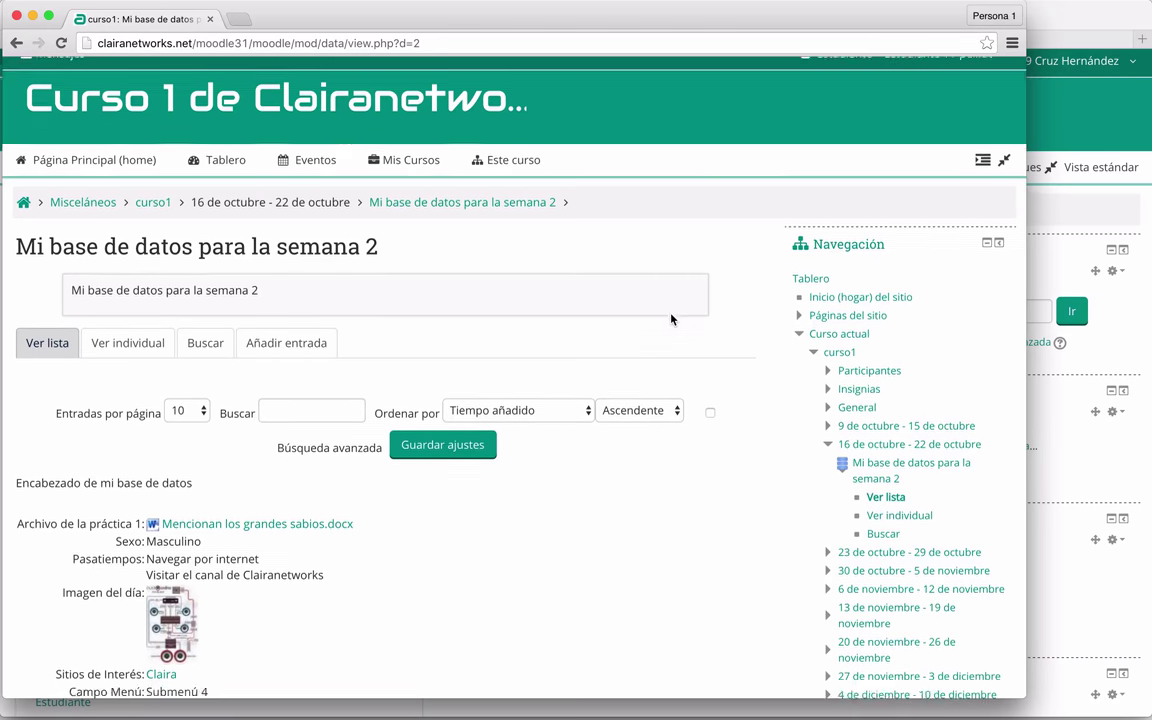
pyautogui.scroll(-4, 671, 319)
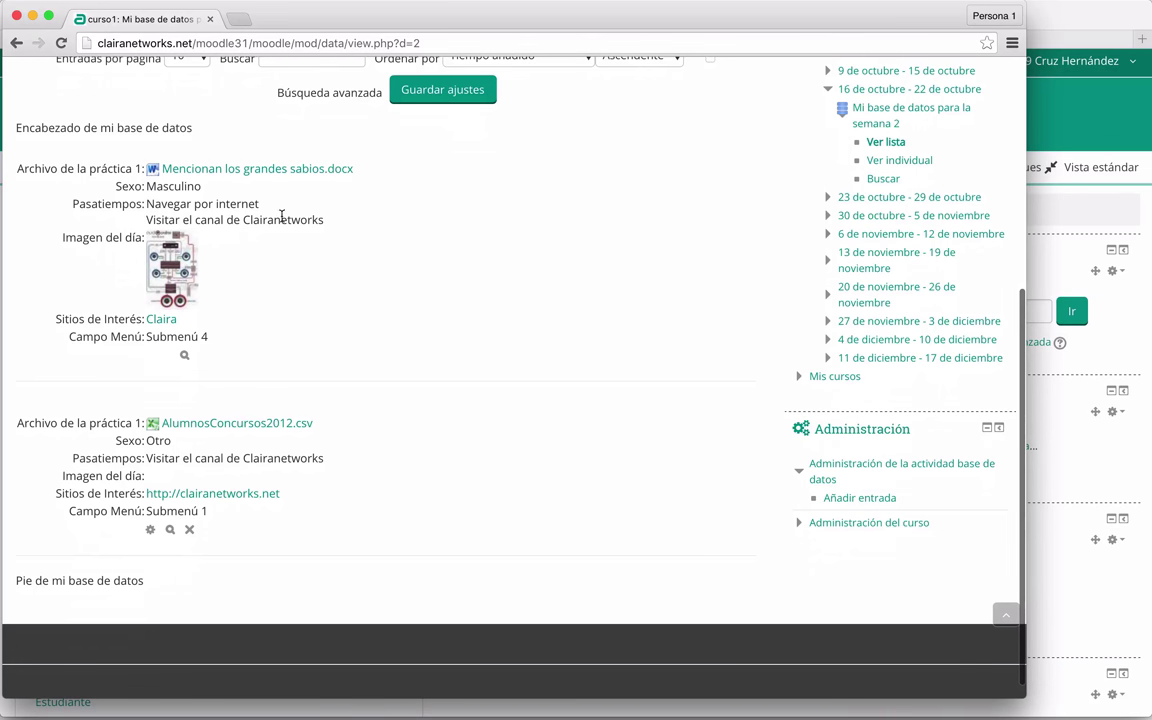
pyautogui.scroll(-1, 339, 284)
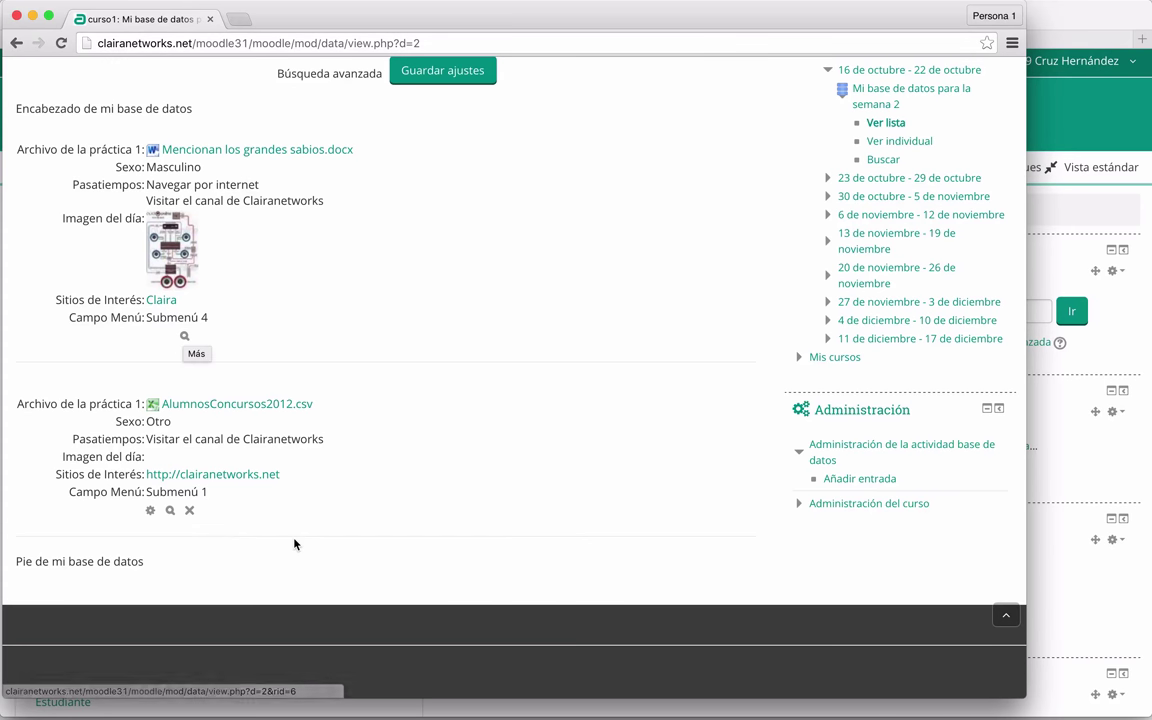
pyautogui.scroll(2, 264, 483)
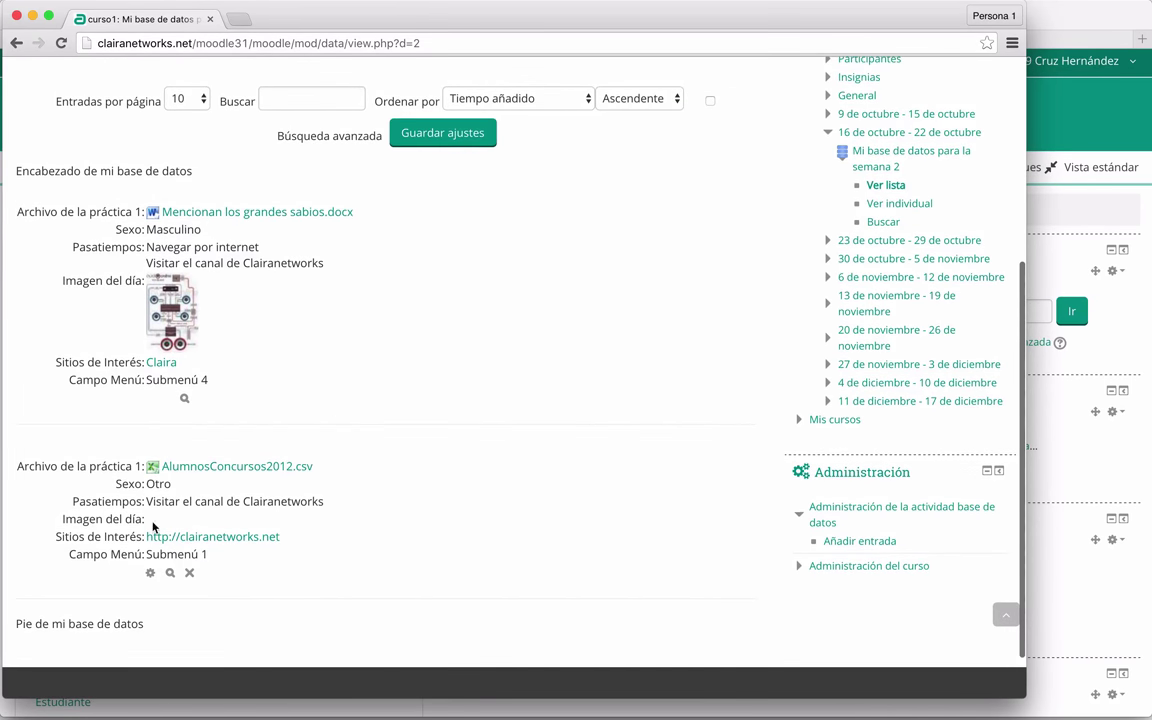
pyautogui.scroll(2, 396, 416)
pyautogui.scroll(5, 500, 460)
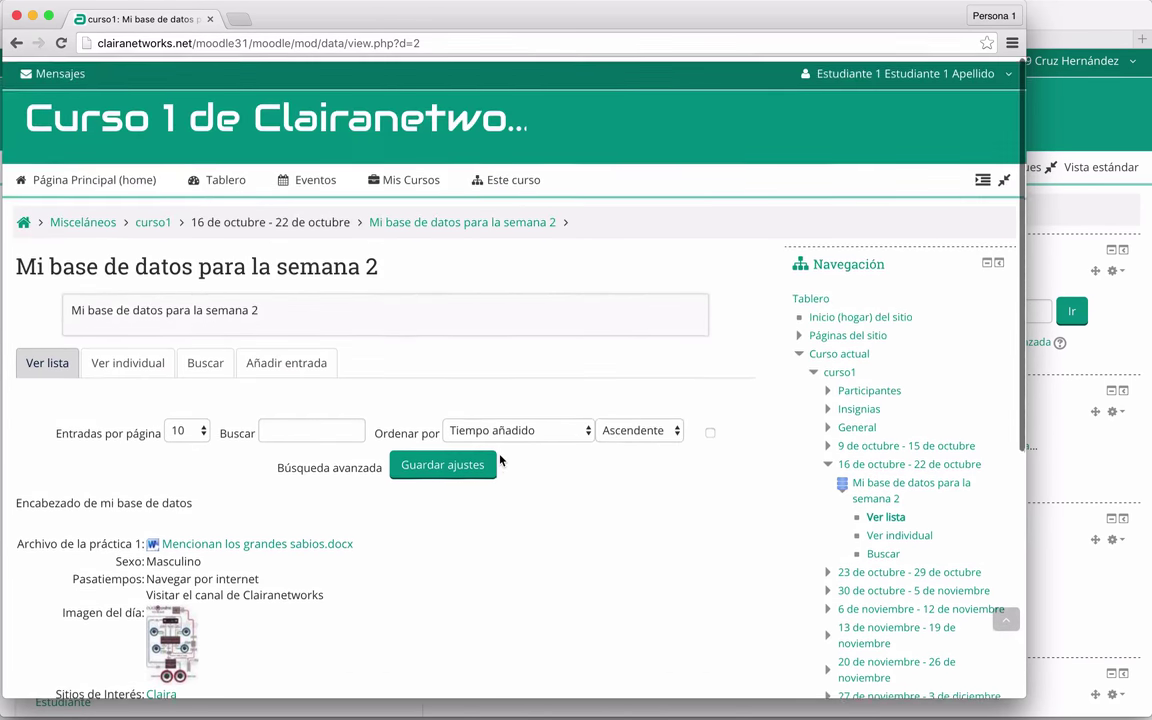
pyautogui.scroll(-5, 500, 460)
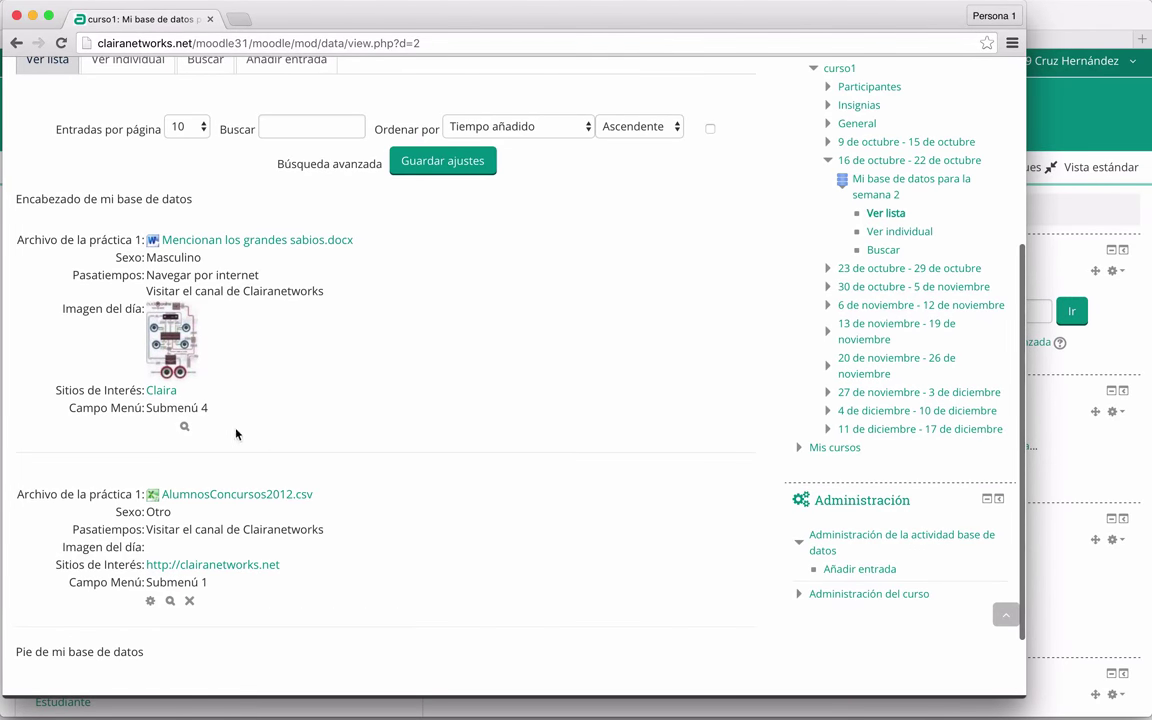
pyautogui.scroll(-2, 336, 328)
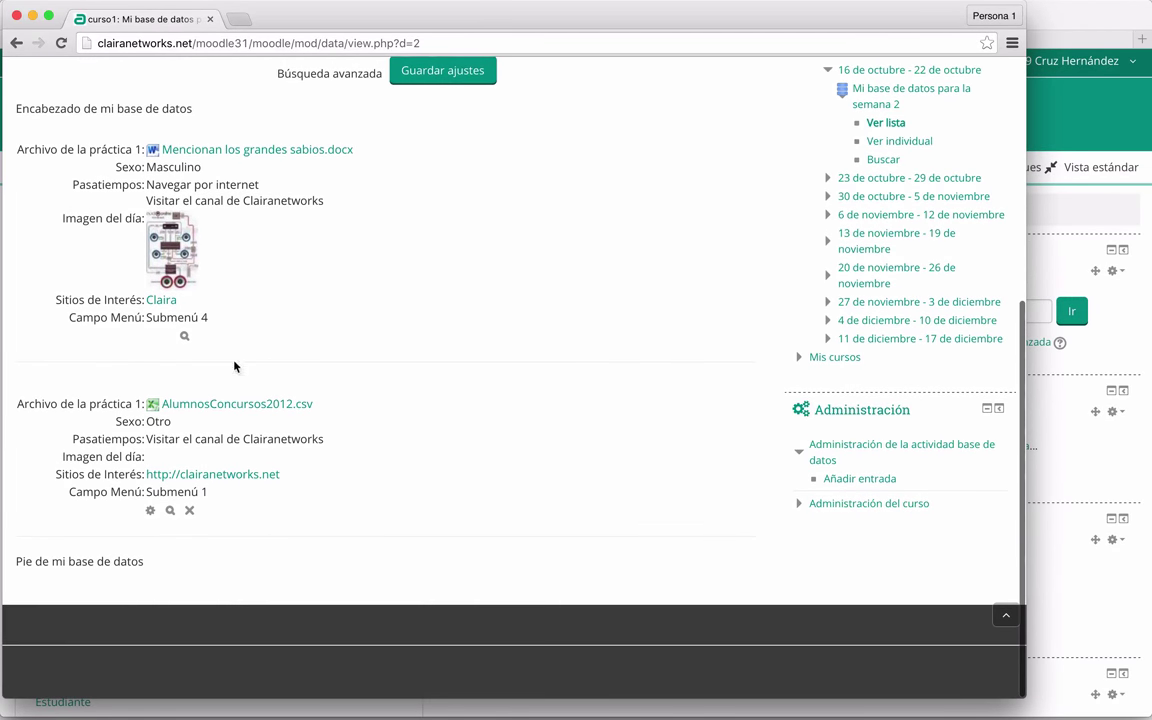
pyautogui.click(172, 511)
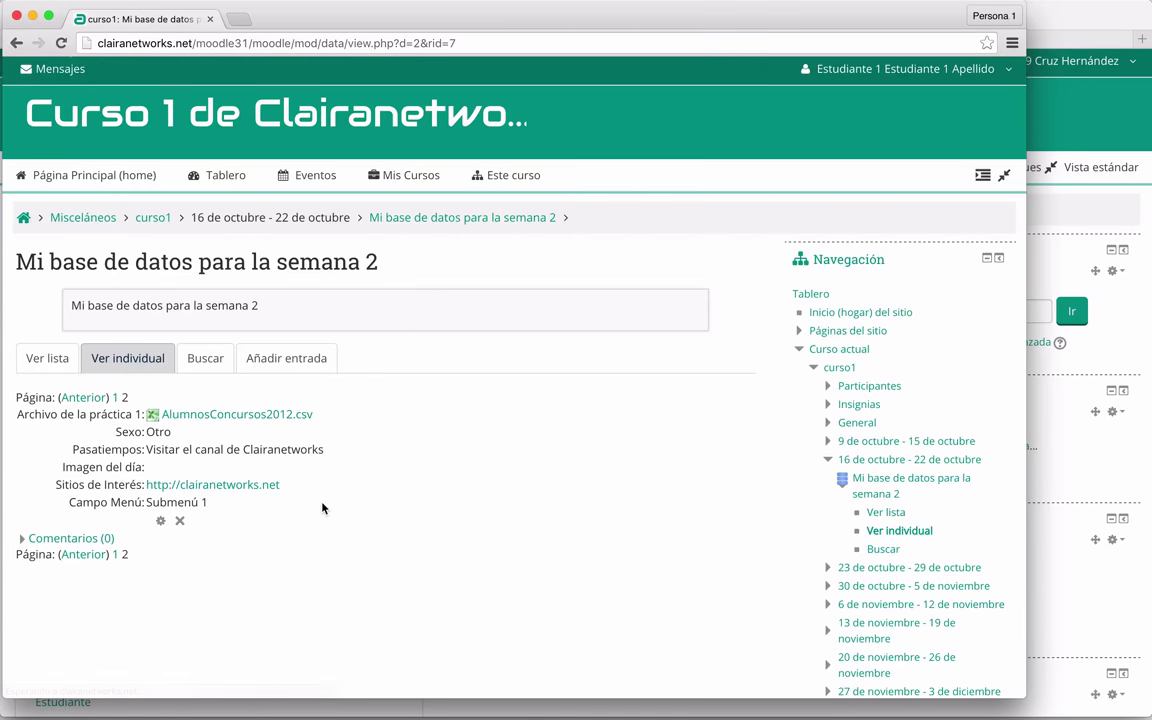
# Step: Return to the Ver lista view showing both entries
pyautogui.scroll(-5, 322, 508)
pyautogui.scroll(4, 300, 480)
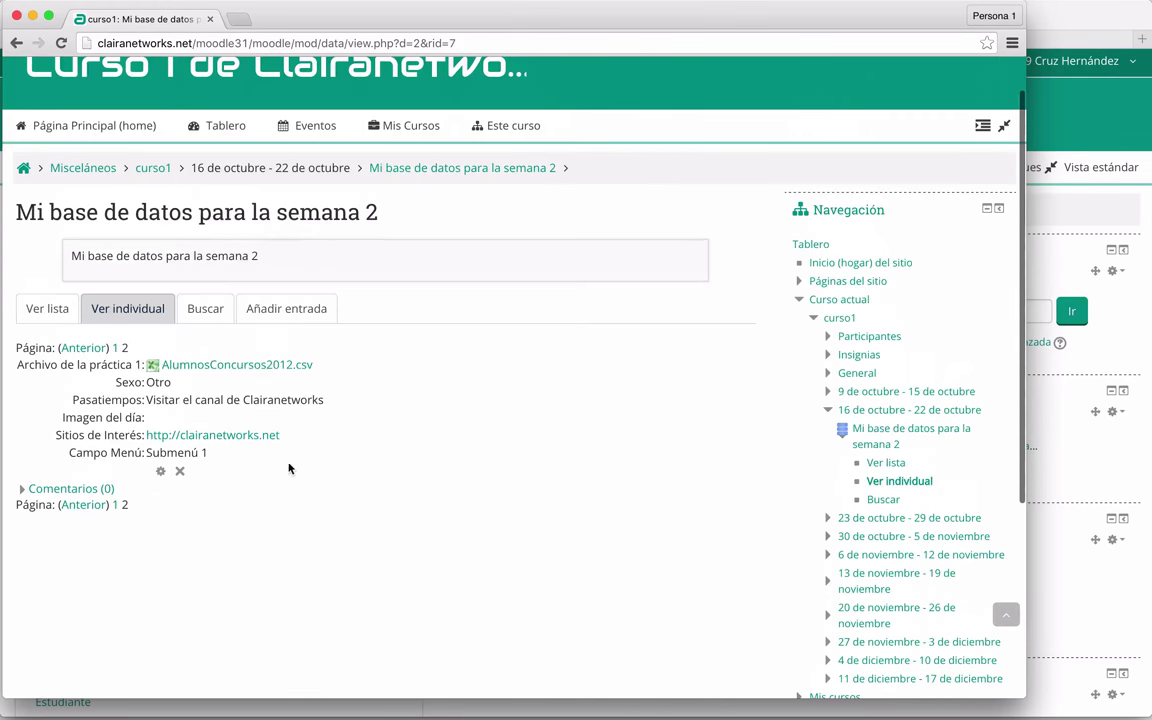
pyautogui.click(54, 311)
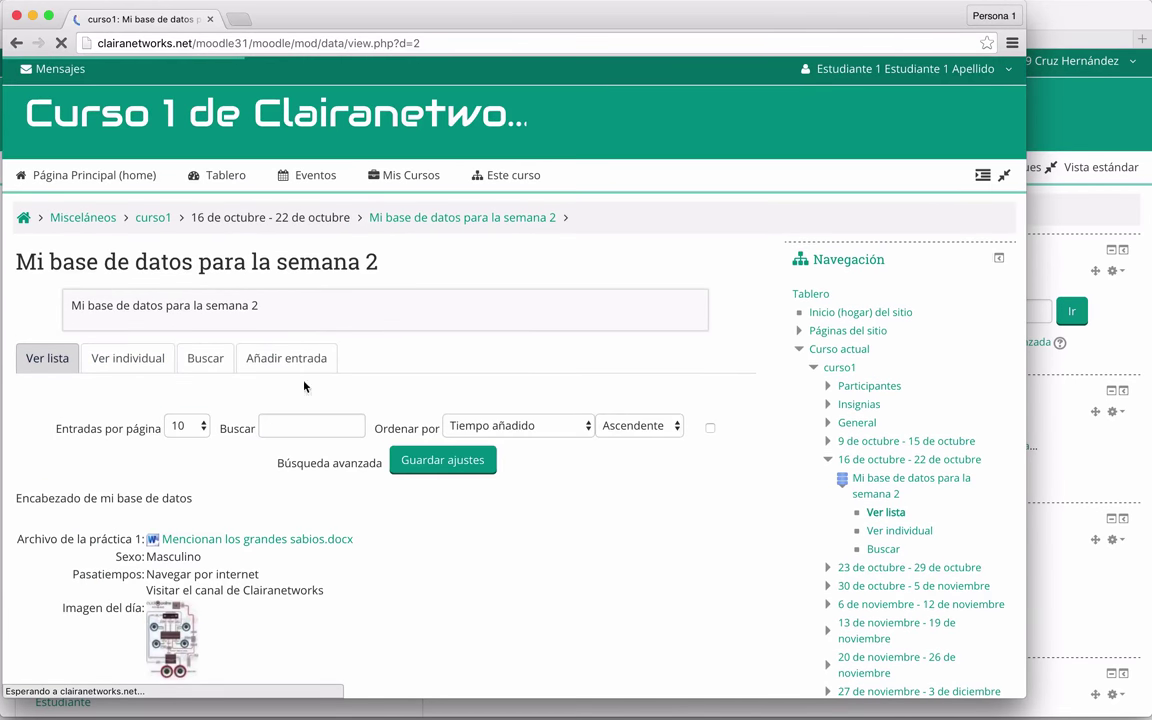
pyautogui.scroll(-6, 270, 398)
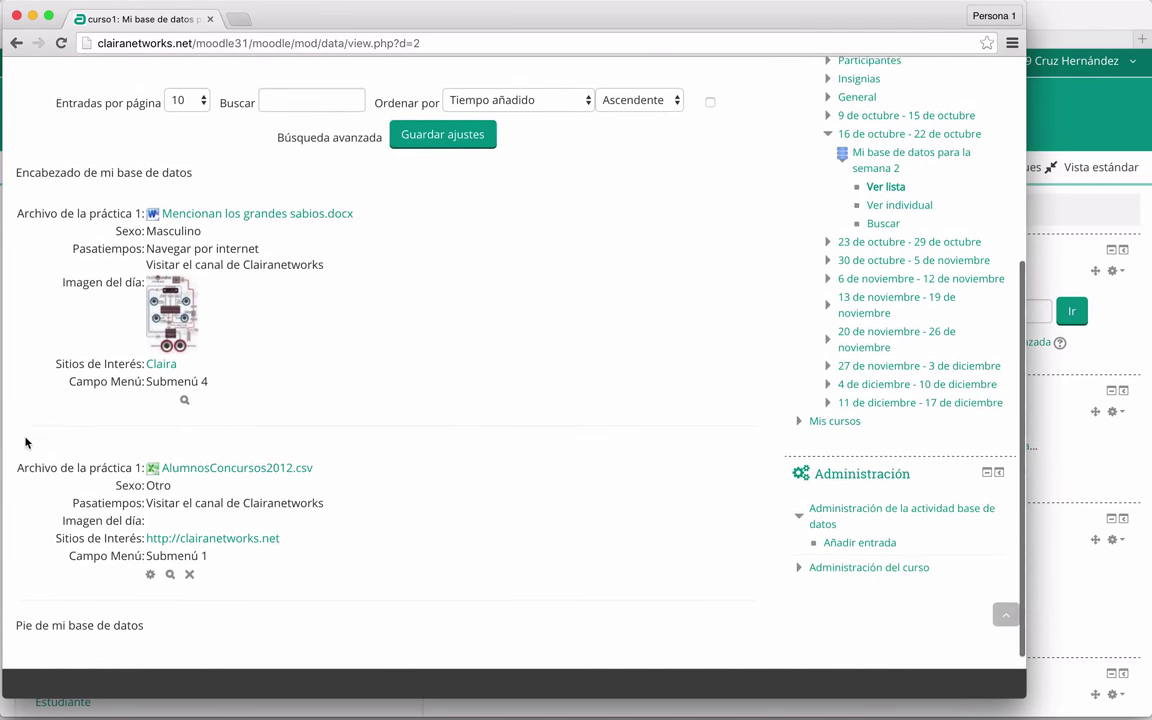
pyautogui.scroll(1, 170, 450)
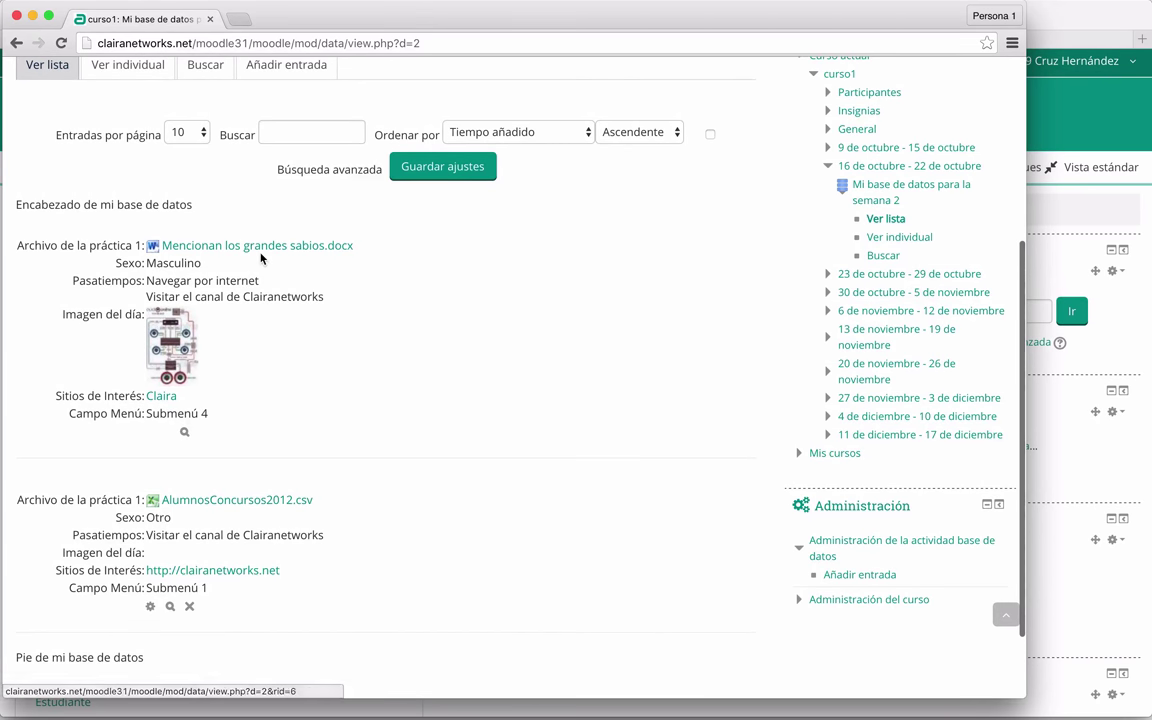
# Step: Open the Word-document entry, expand its comments, and post the comment 'Me gustó mucho'
pyautogui.click(184, 435)
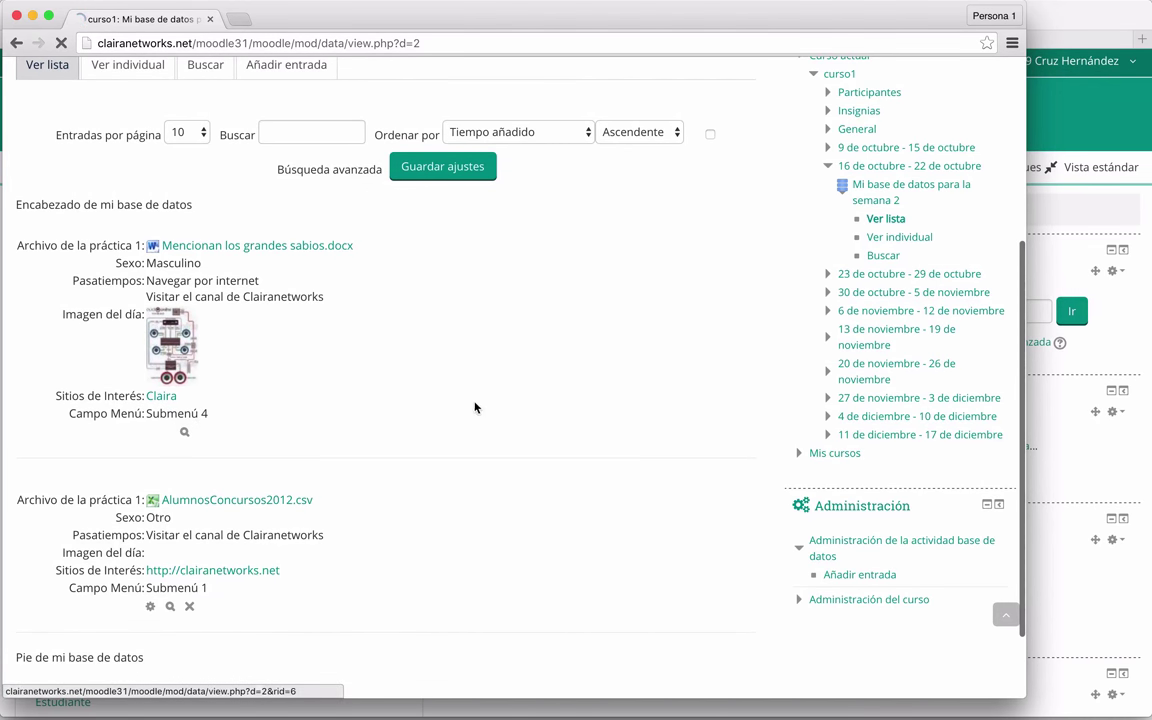
pyautogui.scroll(-5, 430, 397)
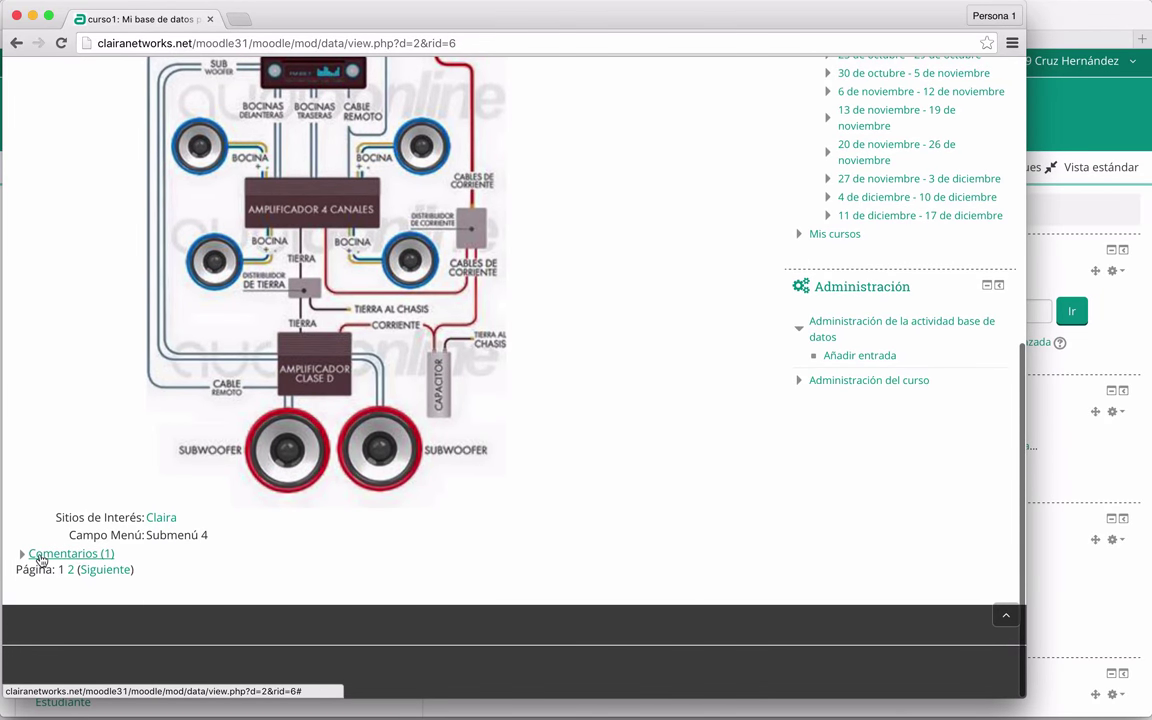
pyautogui.click(21, 556)
pyautogui.scroll(-3, 404, 555)
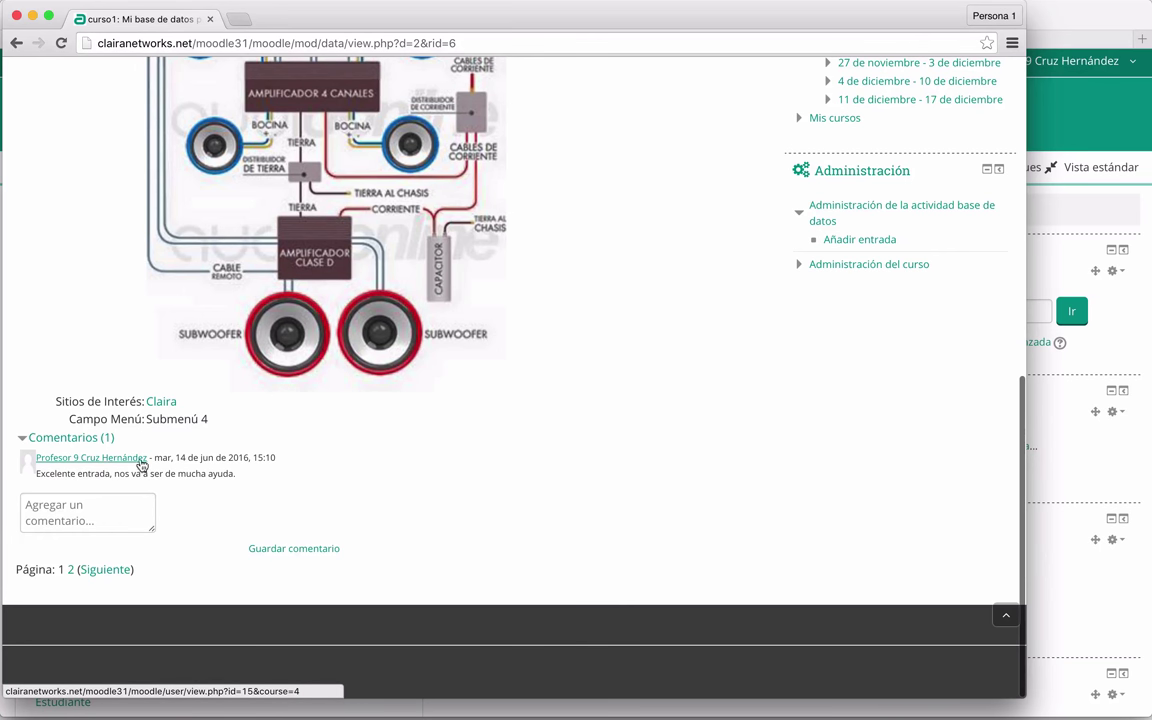
pyautogui.click(85, 510)
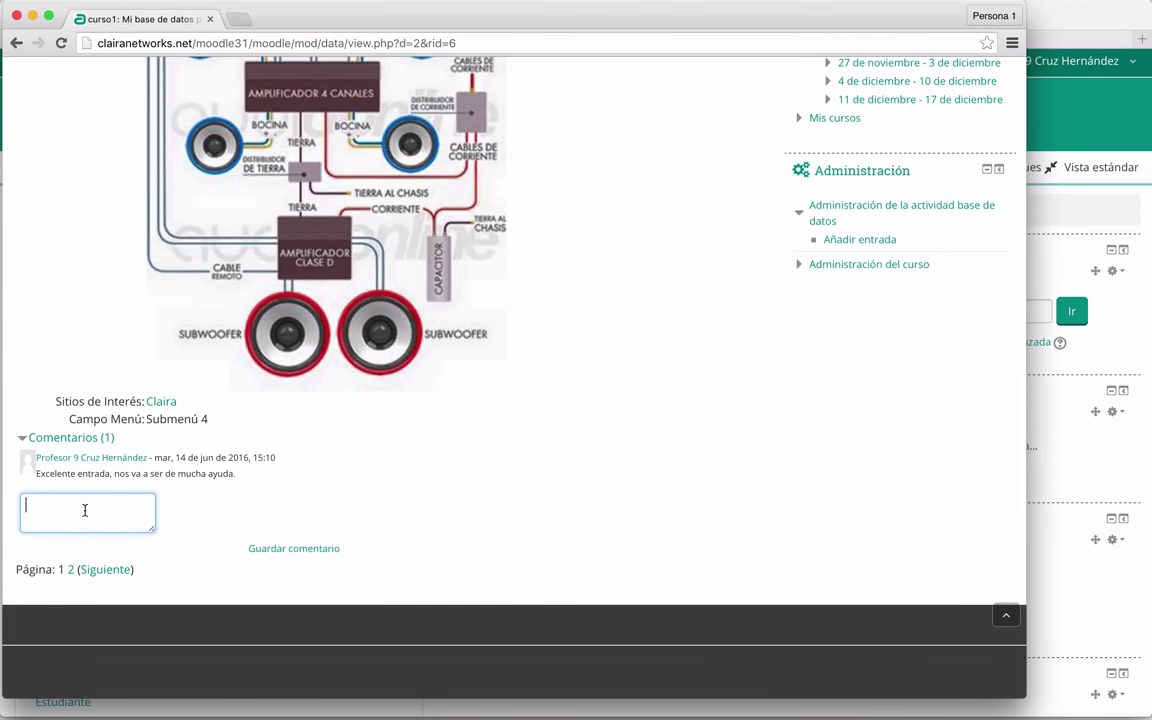
pyautogui.write('Me gustó mucho')
pyautogui.click(293, 548)
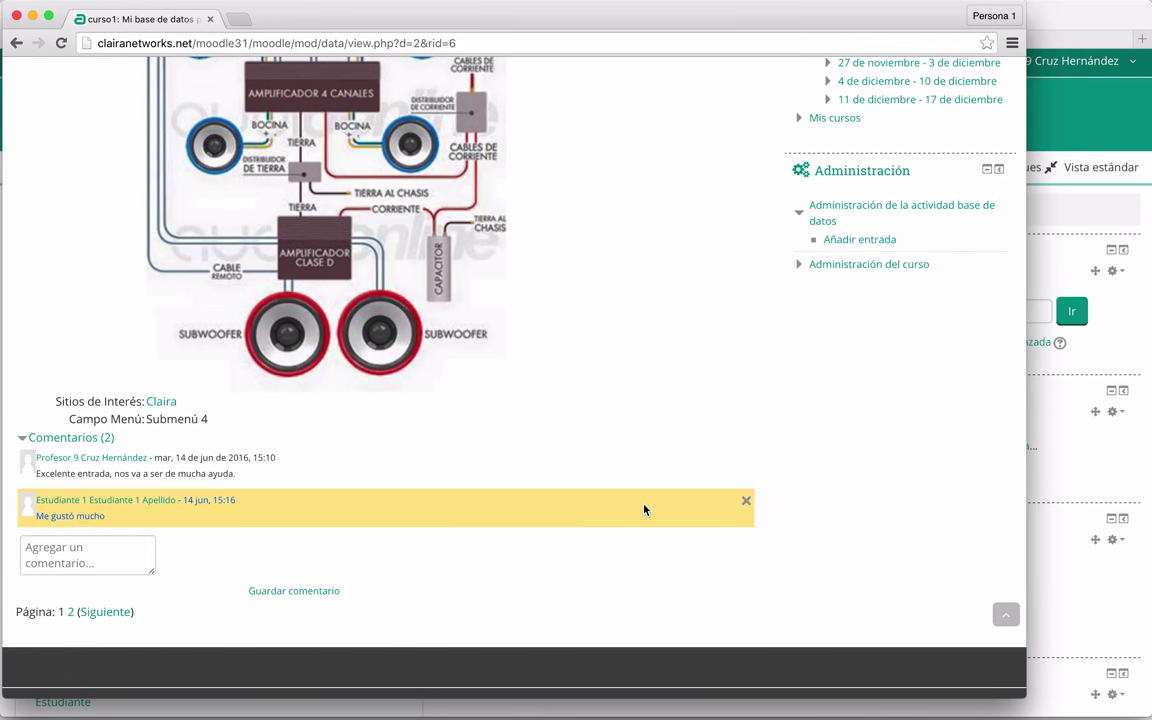
pyautogui.scroll(4, 644, 510)
pyautogui.scroll(7, 644, 510)
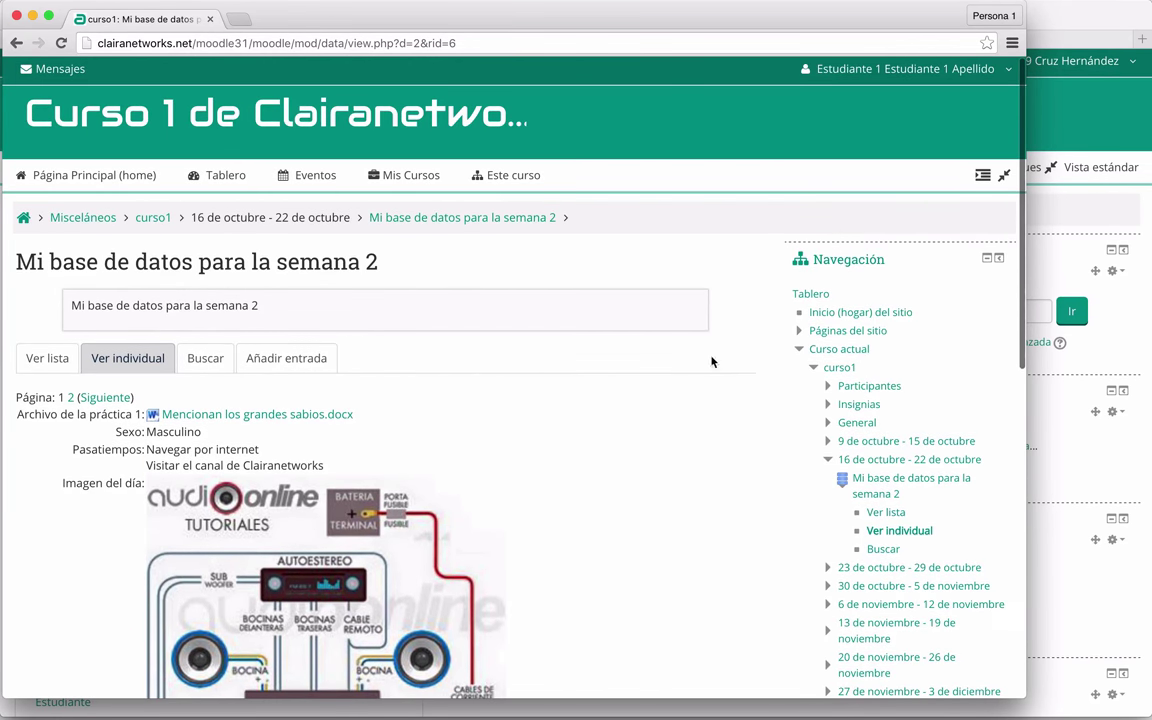
# Step: Switch to the teacher's browser window and go back to the Participantes list
pyautogui.click(1058, 165)
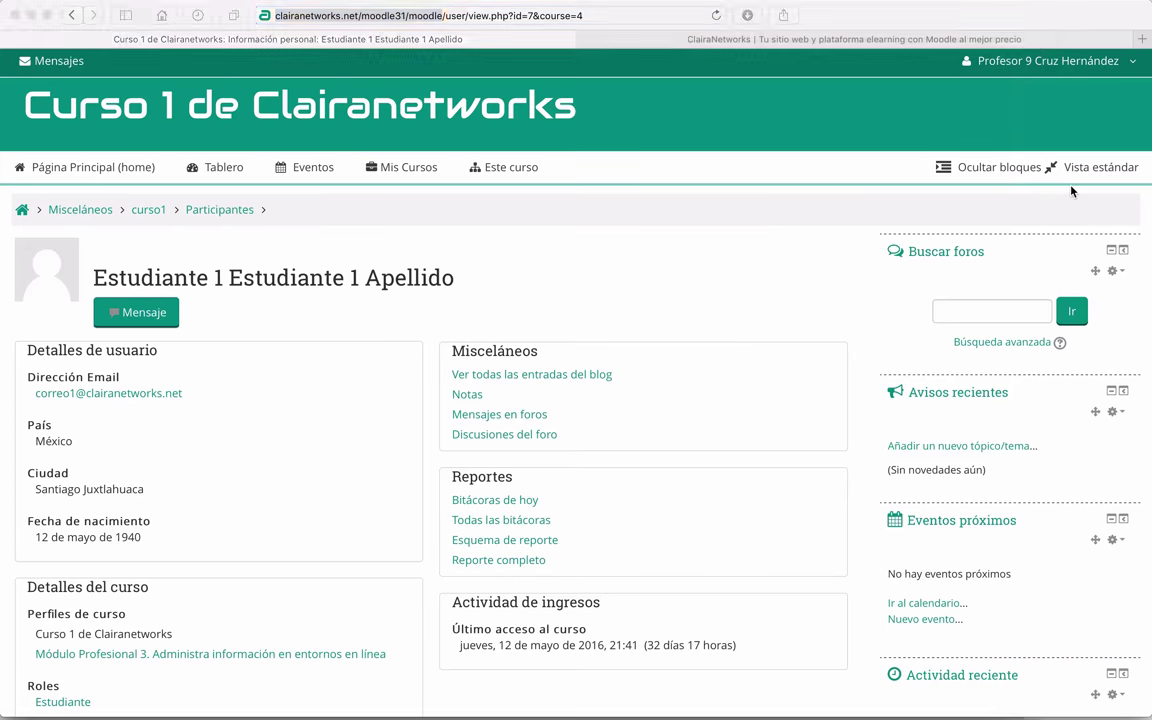
pyautogui.click(591, 292)
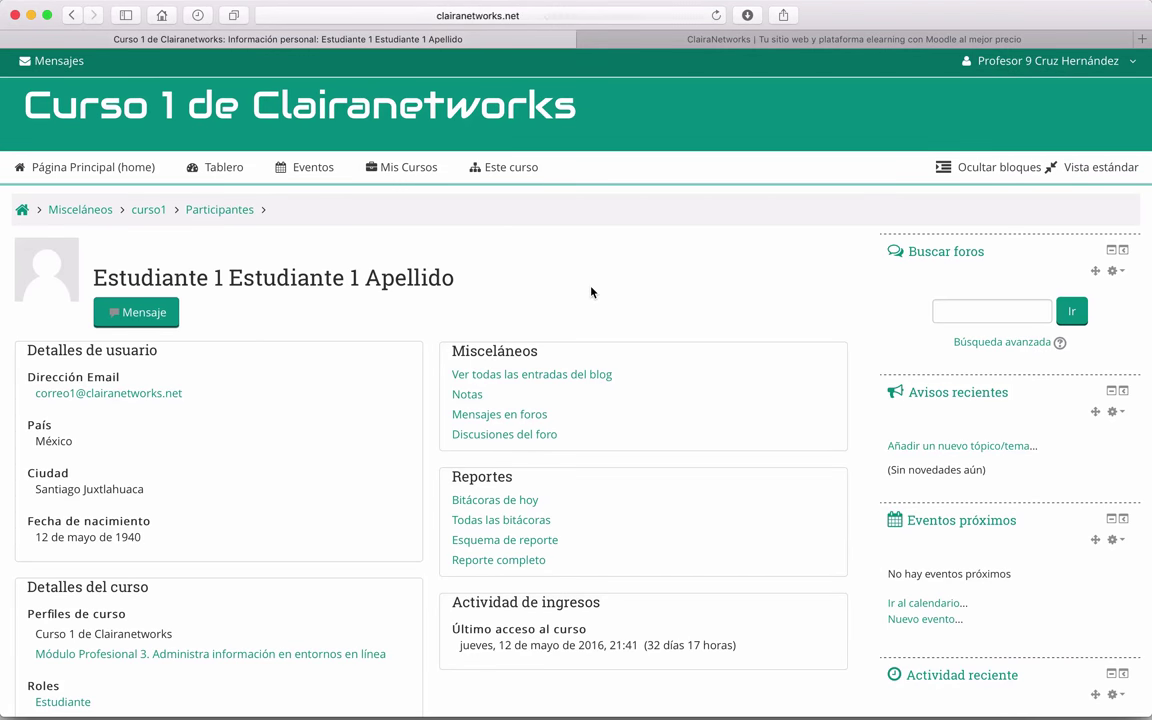
pyautogui.scroll(-1, 585, 416)
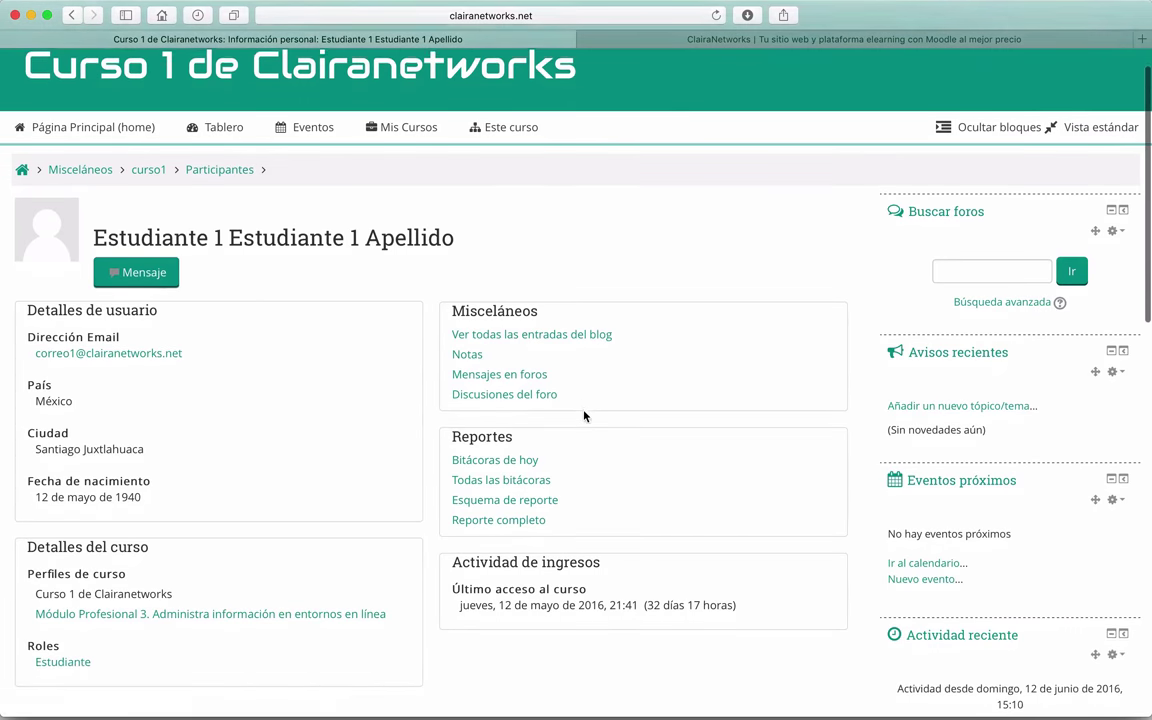
pyautogui.scroll(2, 585, 416)
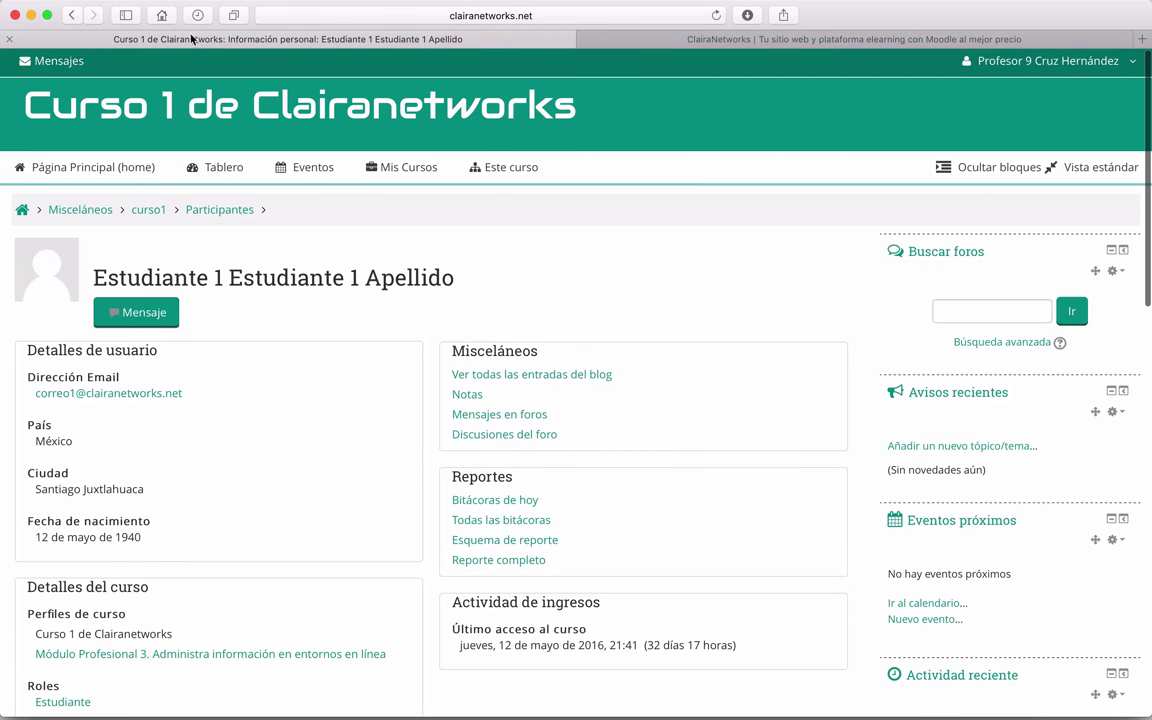
pyautogui.click(70, 15)
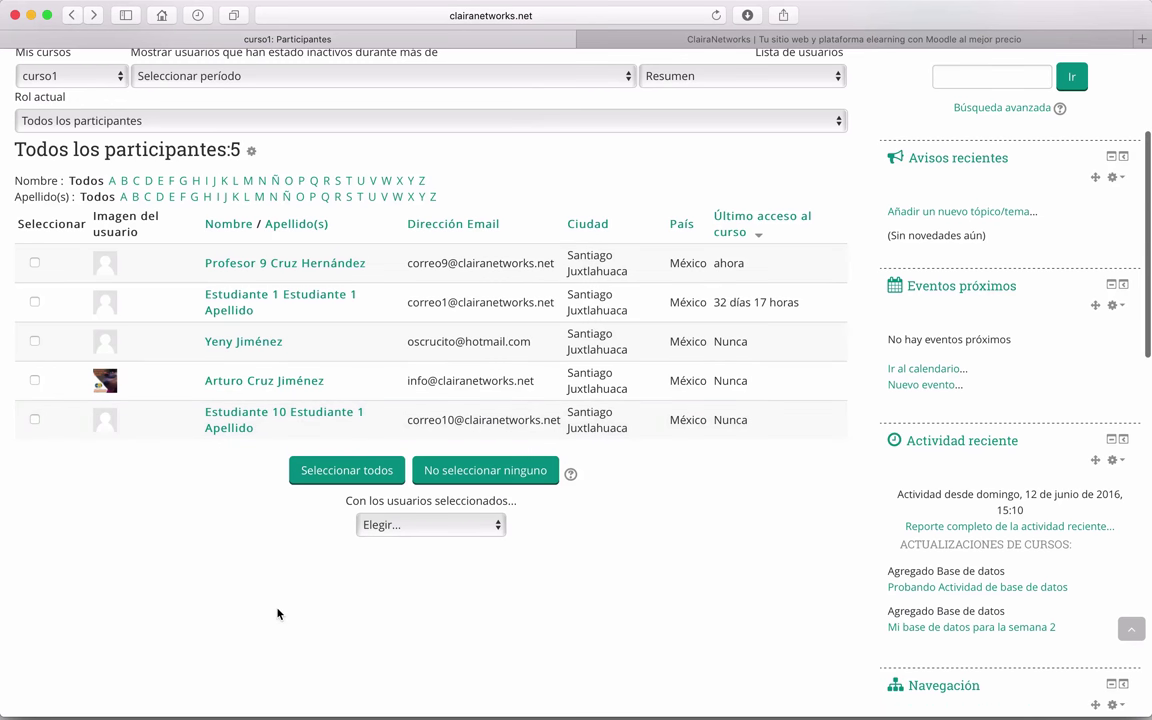
# Step: Open the curso1 course page and its Mi base de datos para la semana 2 activity
pyautogui.scroll(5, 277, 614)
pyautogui.click(149, 211)
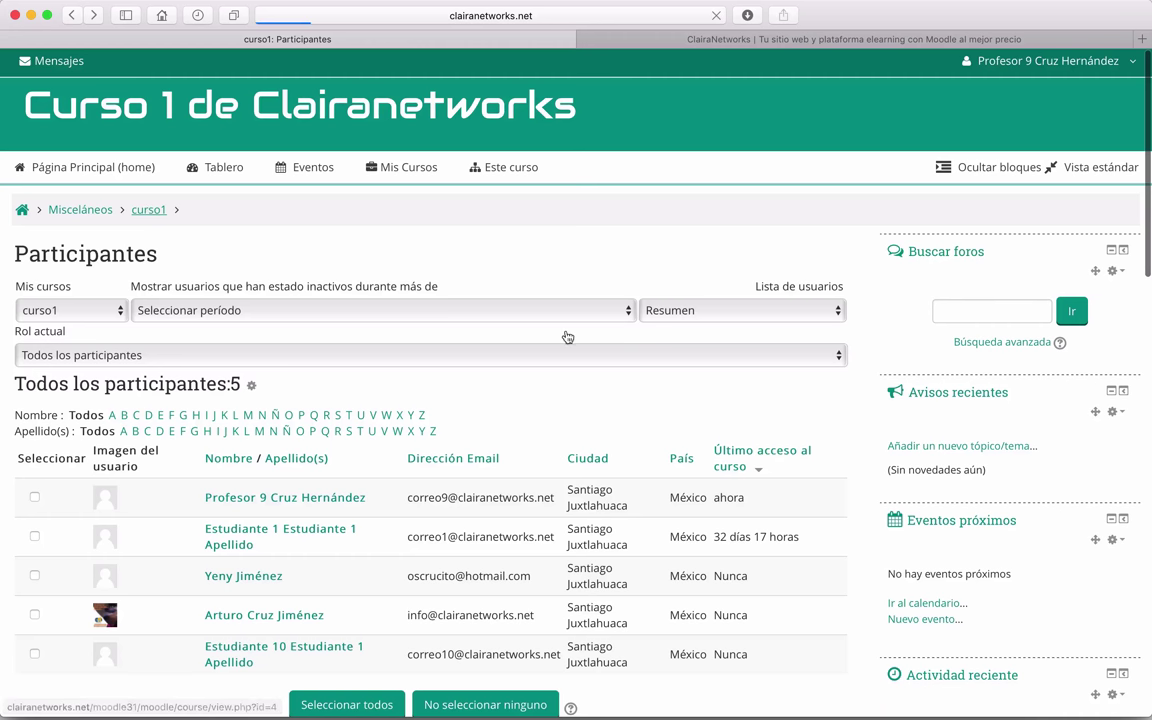
pyautogui.scroll(-4, 446, 472)
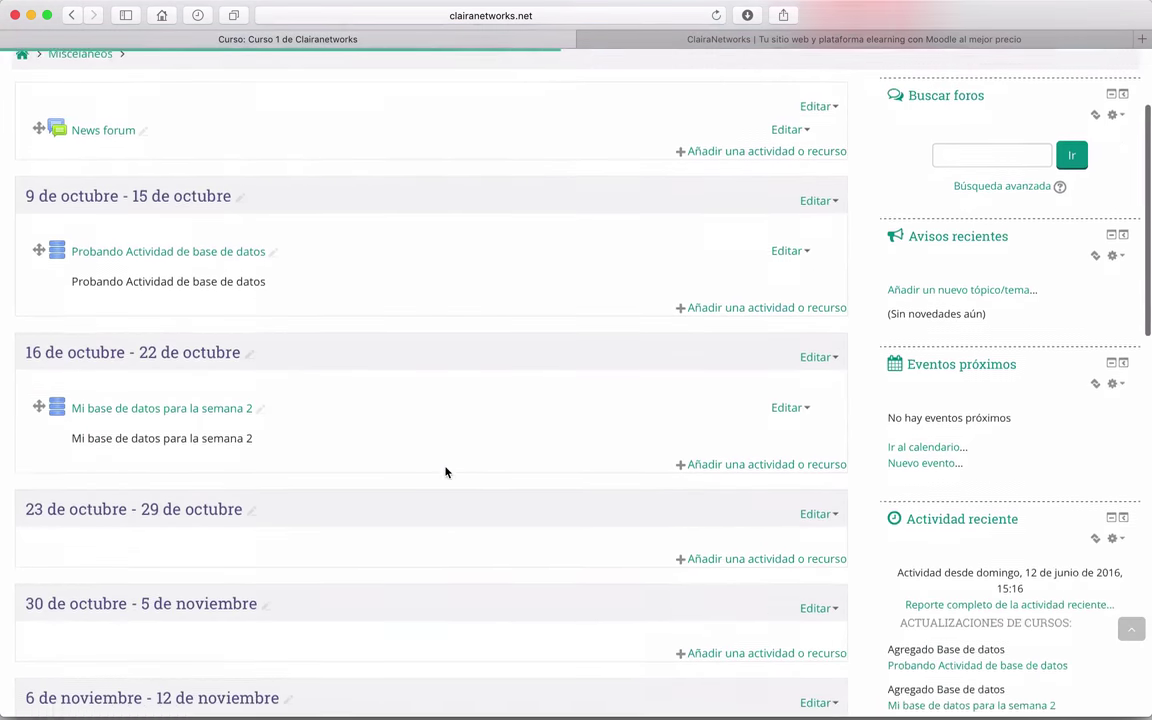
pyautogui.click(151, 362)
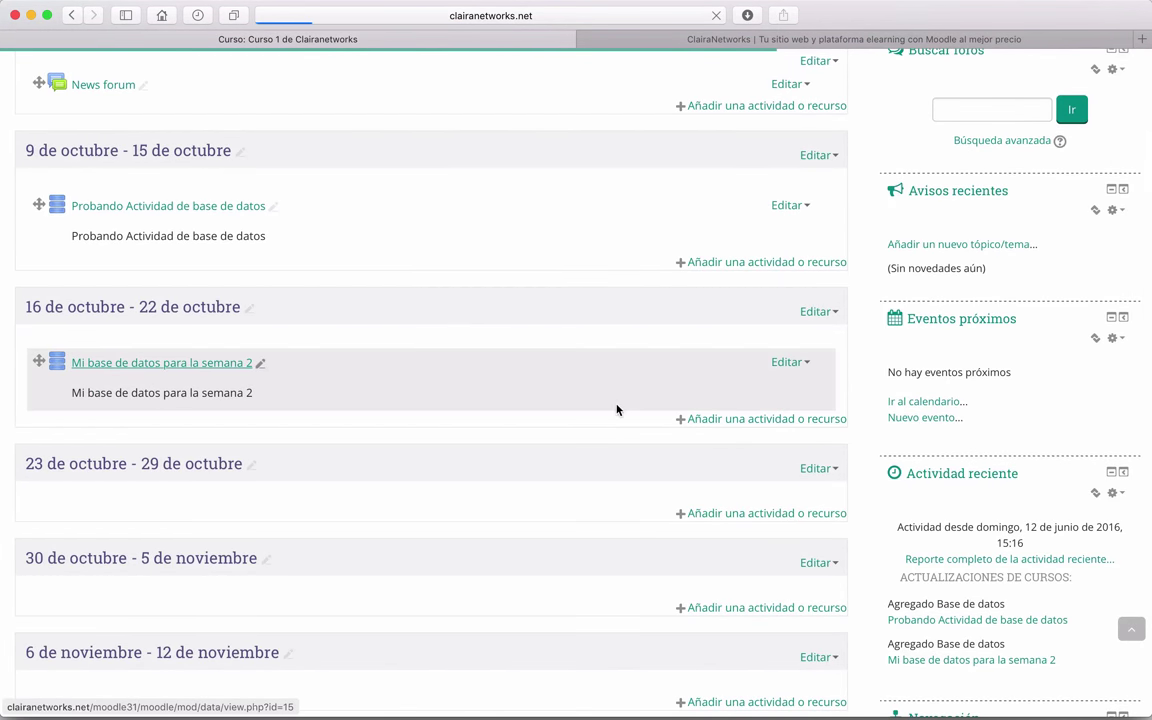
pyautogui.scroll(-10, 418, 368)
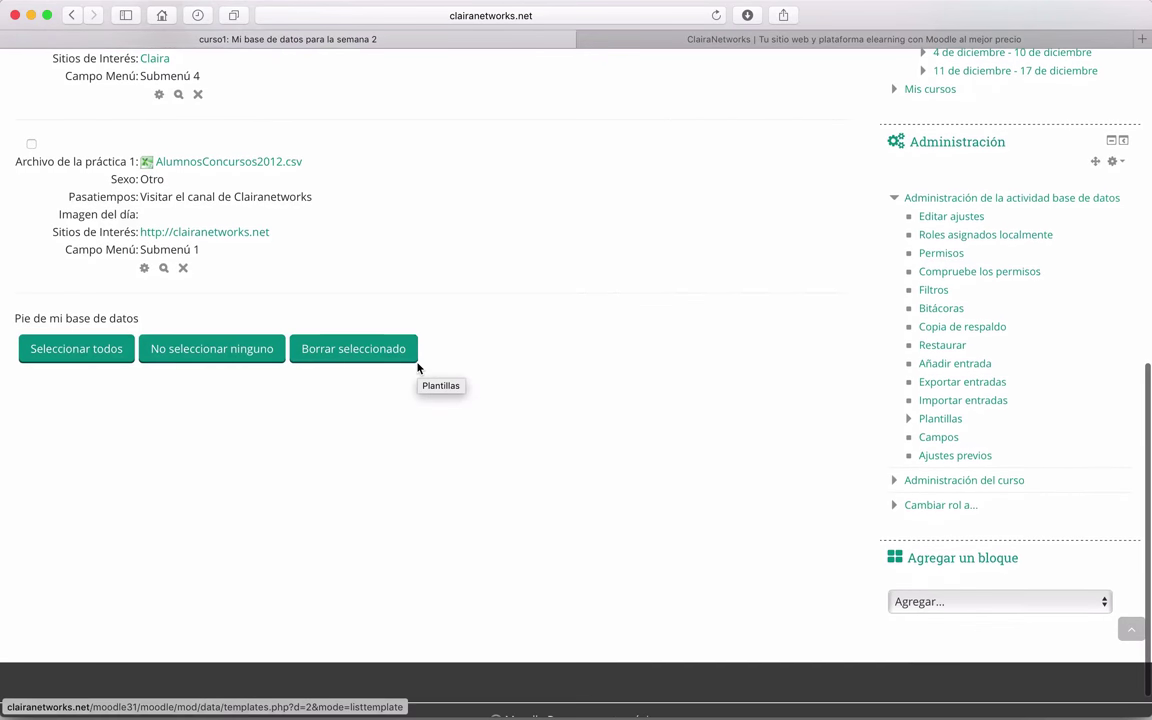
# Step: Open the first entry, expand its two comments, then move on to the next entry
pyautogui.scroll(3, 416, 368)
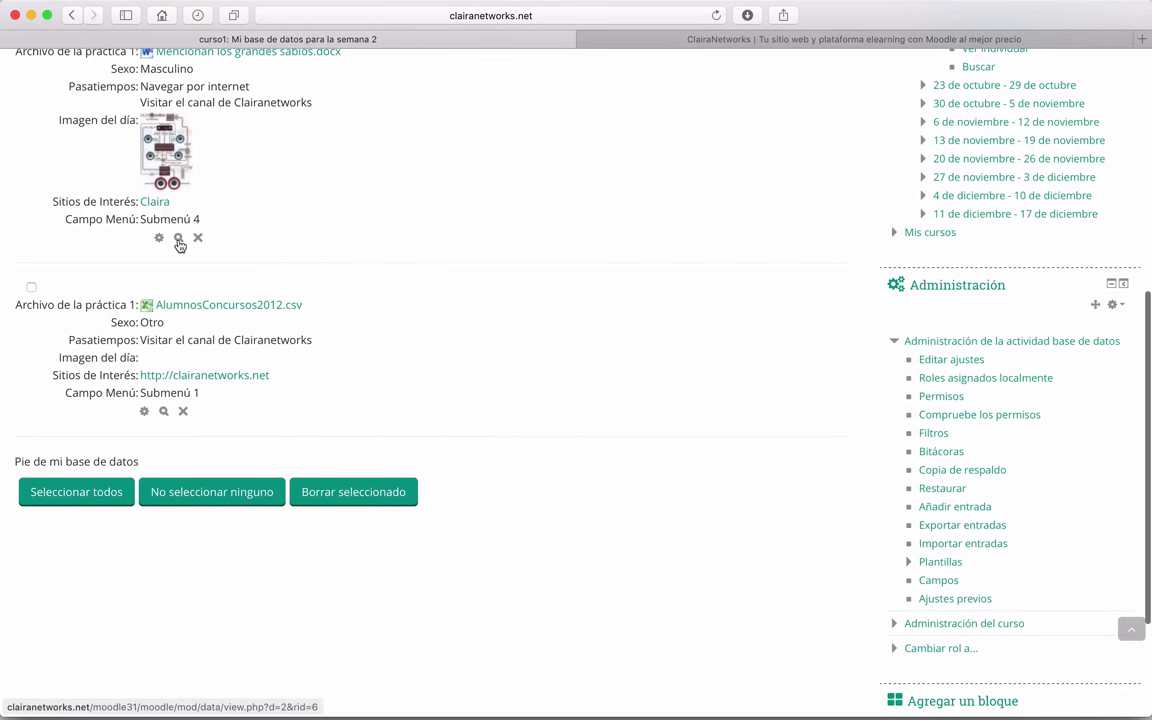
pyautogui.scroll(2, 180, 246)
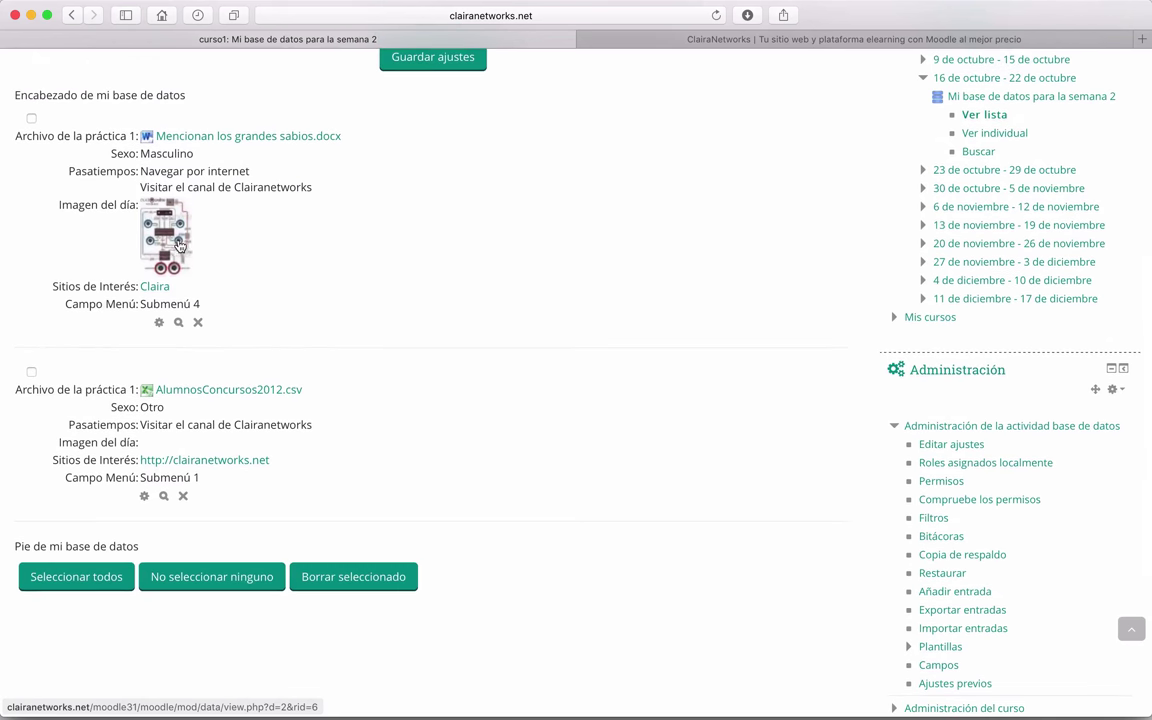
pyautogui.click(179, 323)
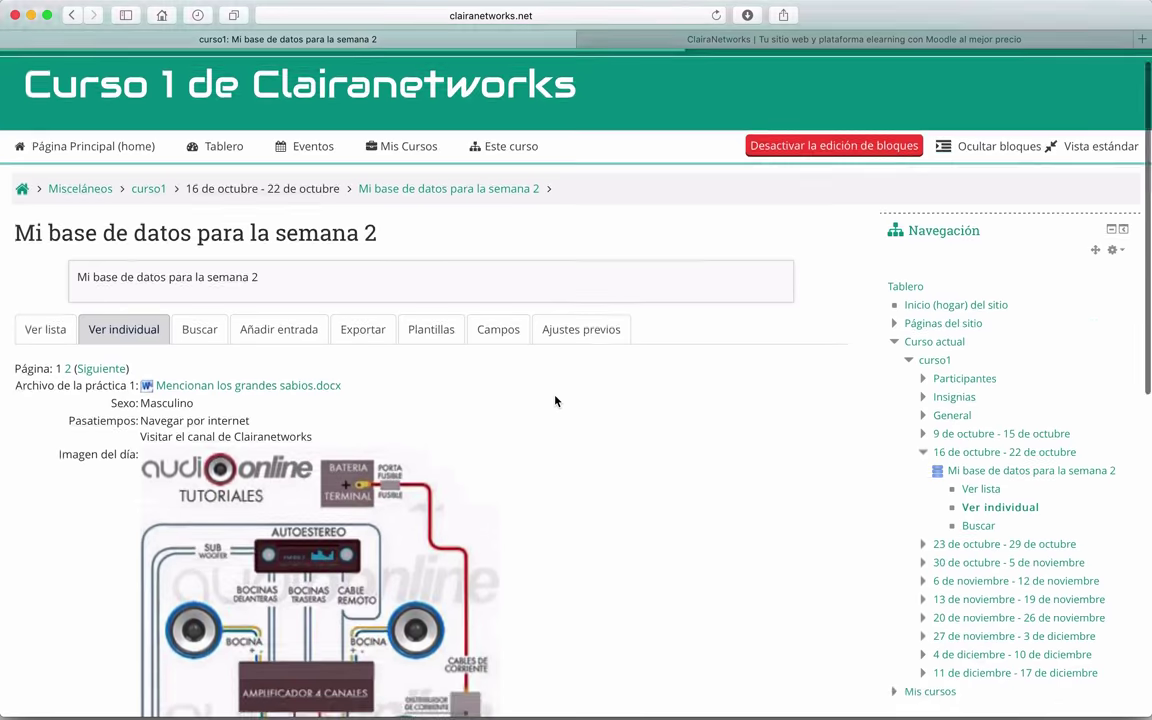
pyautogui.scroll(-10, 556, 401)
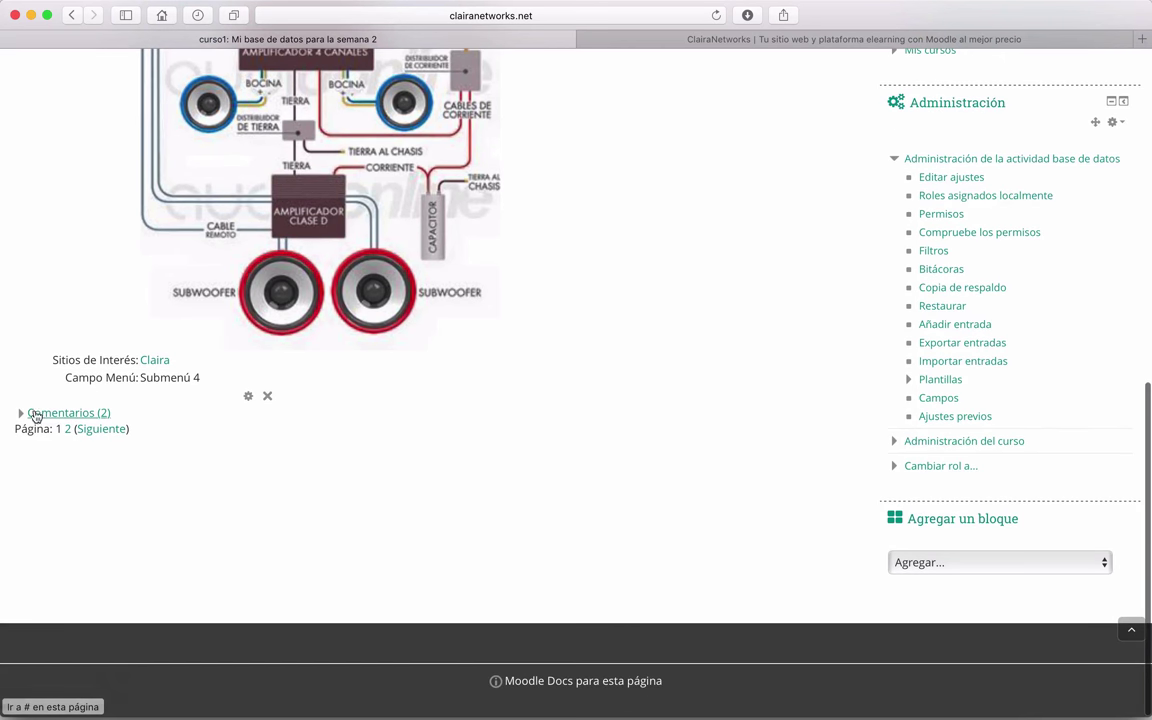
pyautogui.click(24, 416)
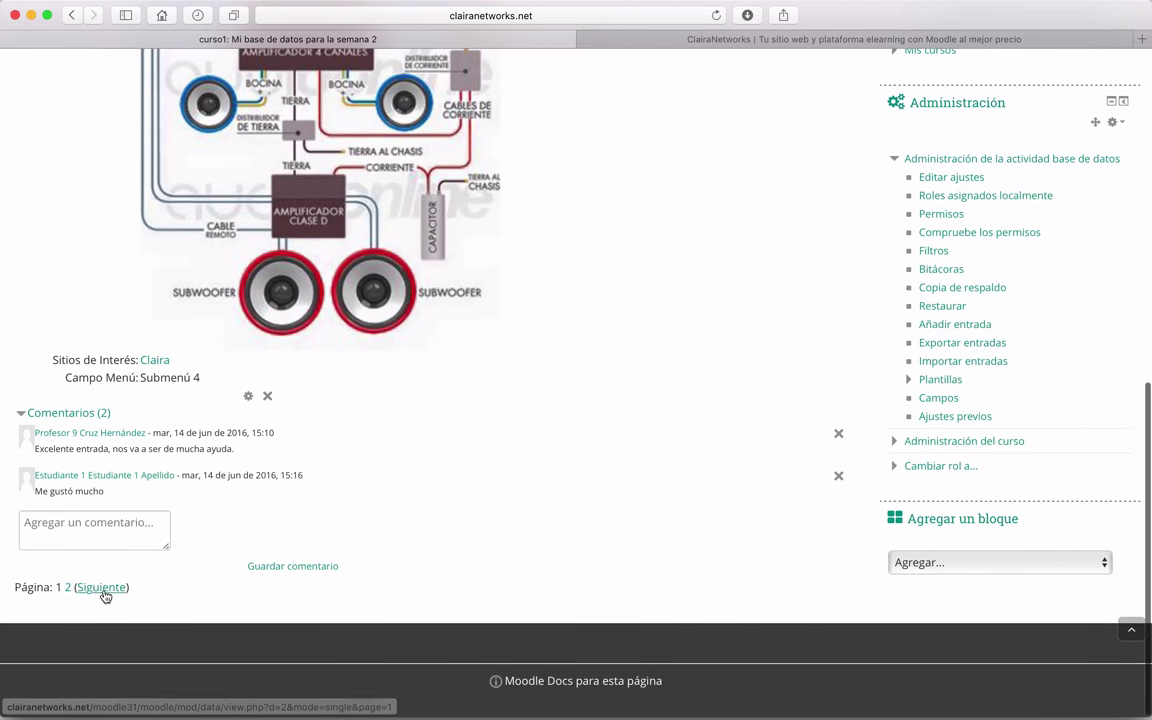
pyautogui.click(104, 590)
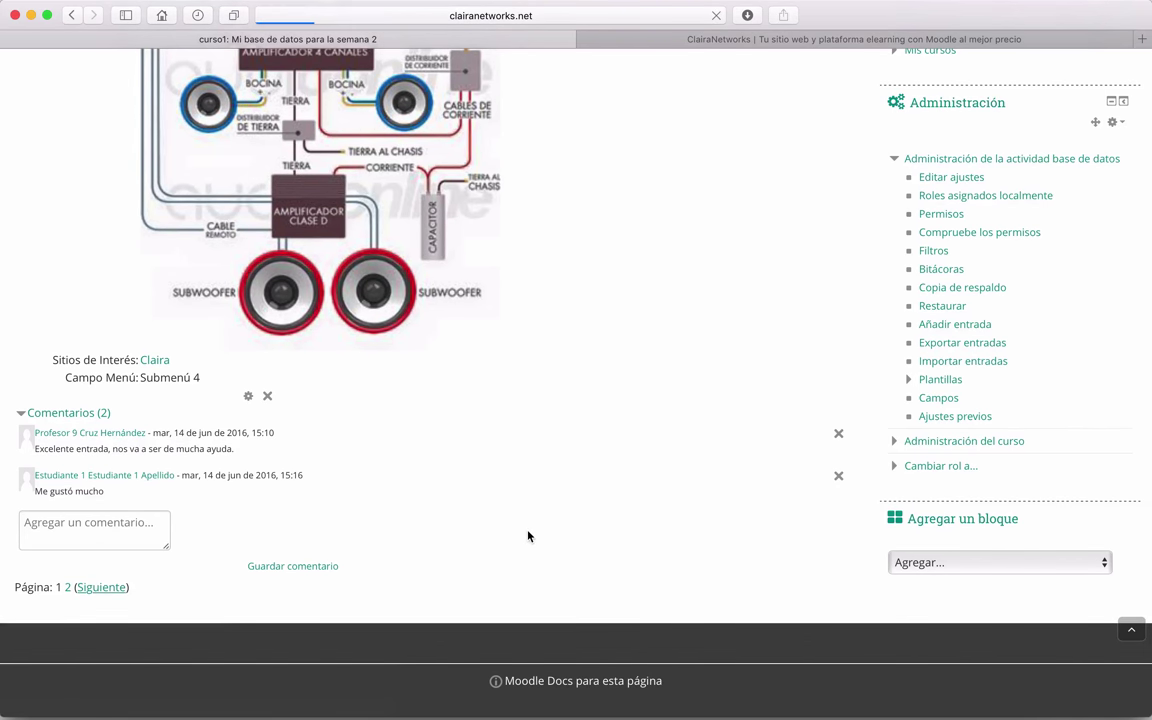
# Step: Return to the entry list and open the AlumnosConcursos2012.csv entry for editing
pyautogui.scroll(-2, 527, 535)
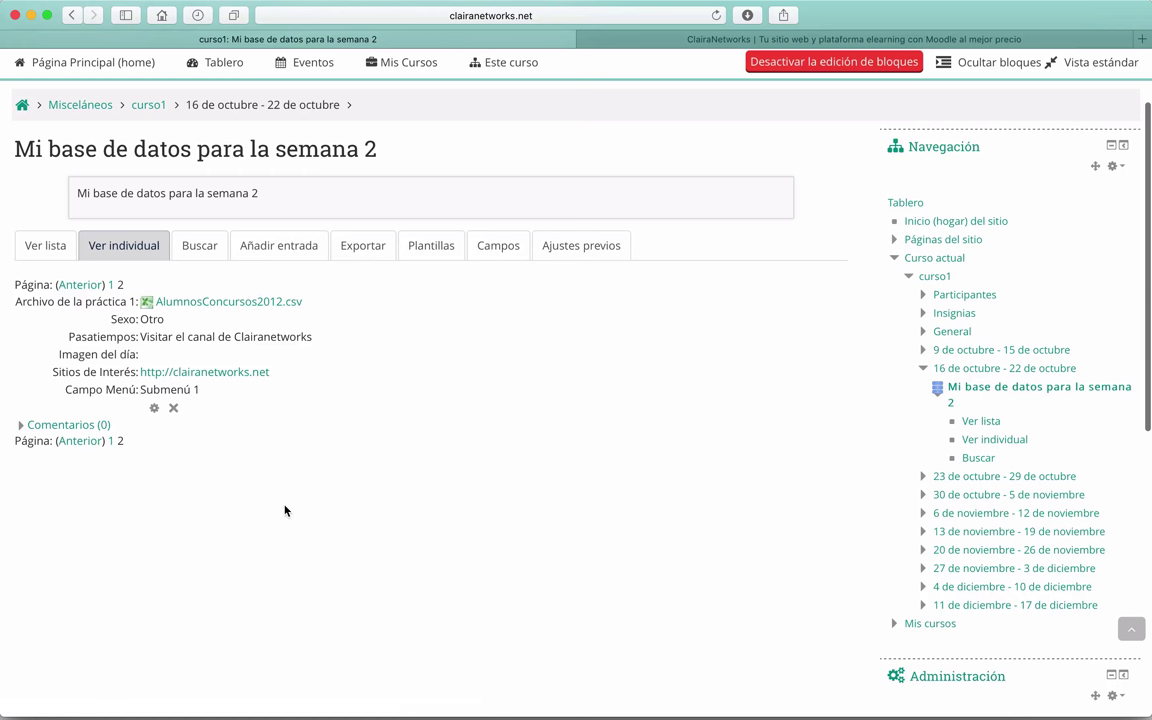
pyautogui.click(49, 245)
pyautogui.scroll(-10, 616, 362)
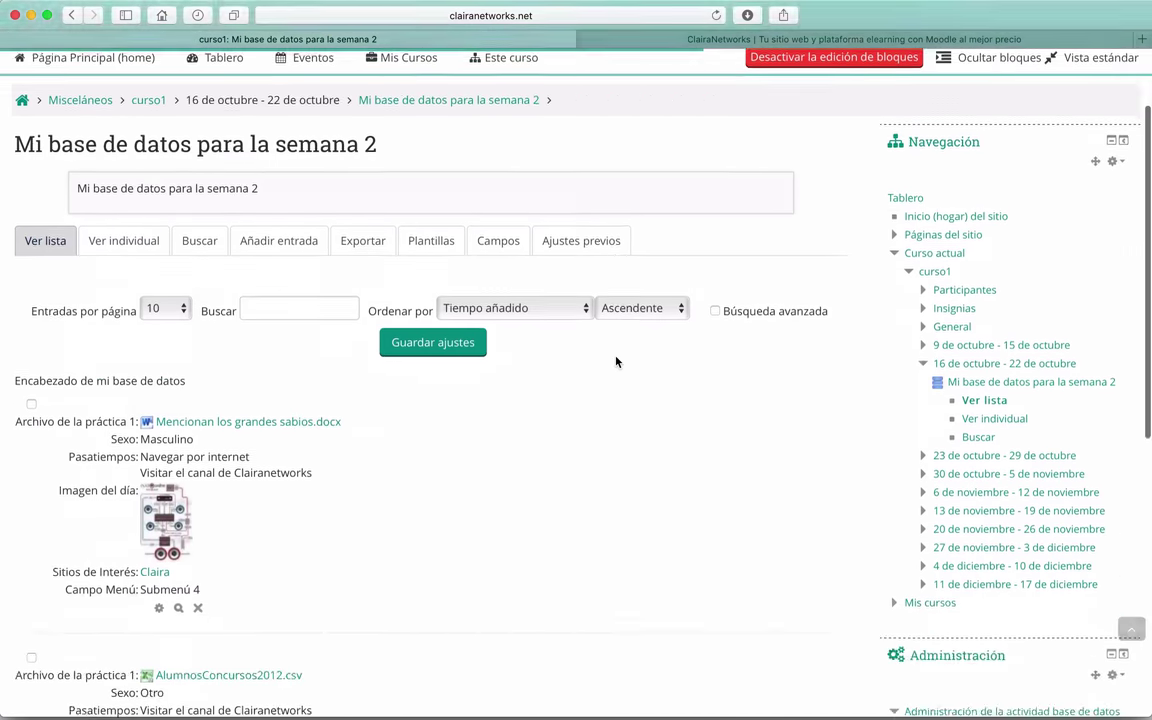
pyautogui.scroll(1, 614, 360)
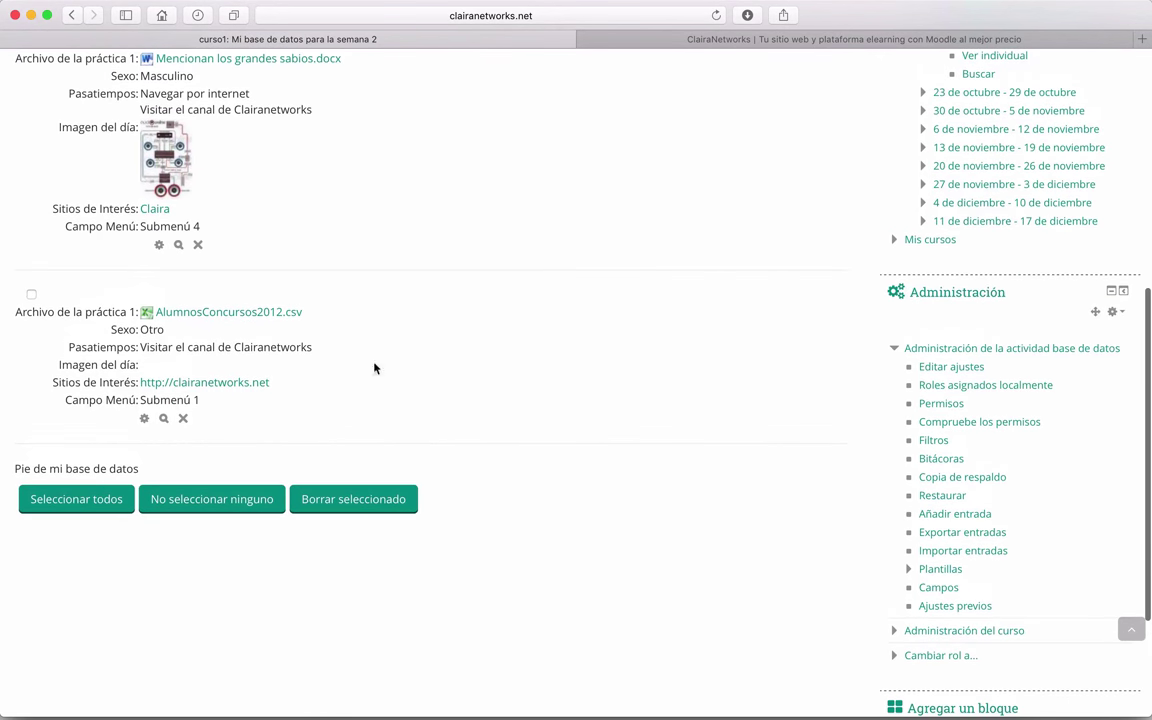
pyautogui.click(145, 420)
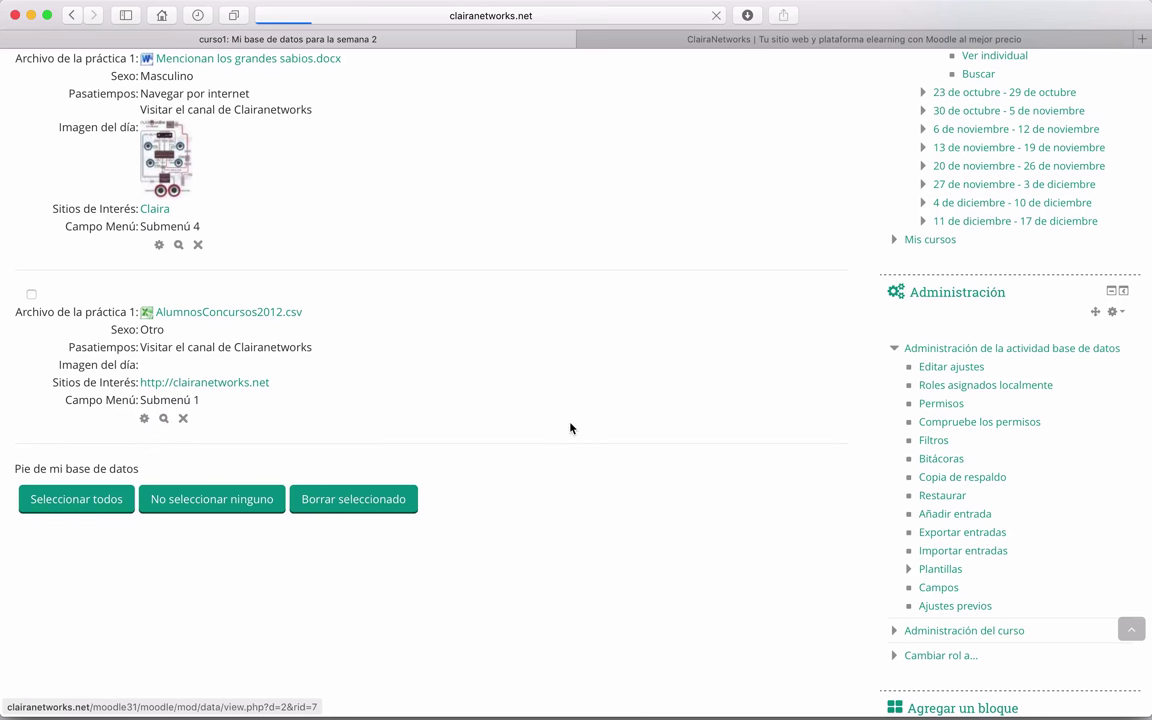
# Step: Change the entry to Sexo Femenino with Ver la TV as hobby and save it
pyautogui.scroll(-10, 787, 441)
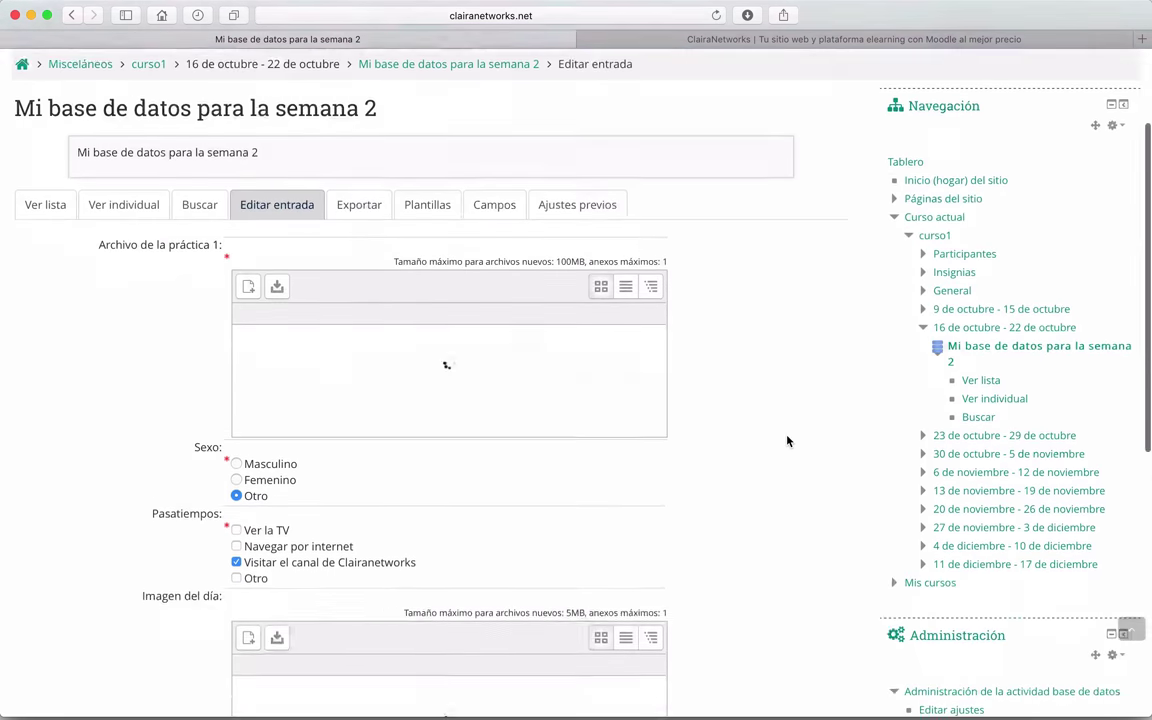
pyautogui.scroll(-3, 787, 441)
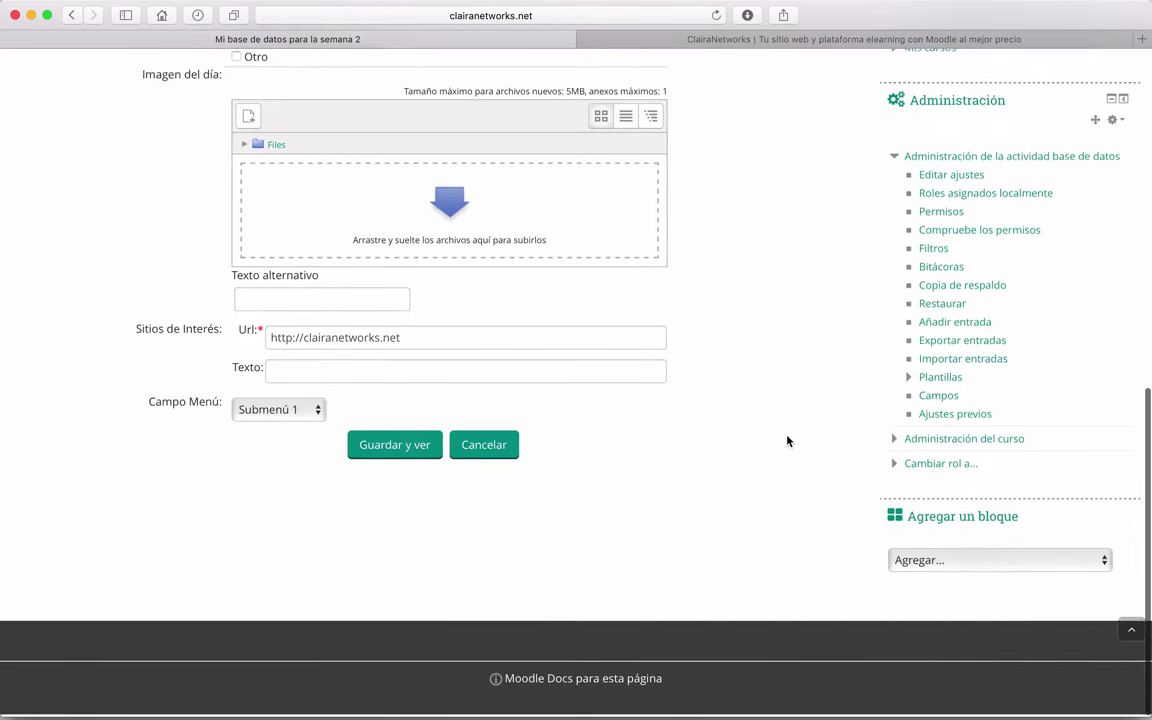
pyautogui.scroll(5, 784, 442)
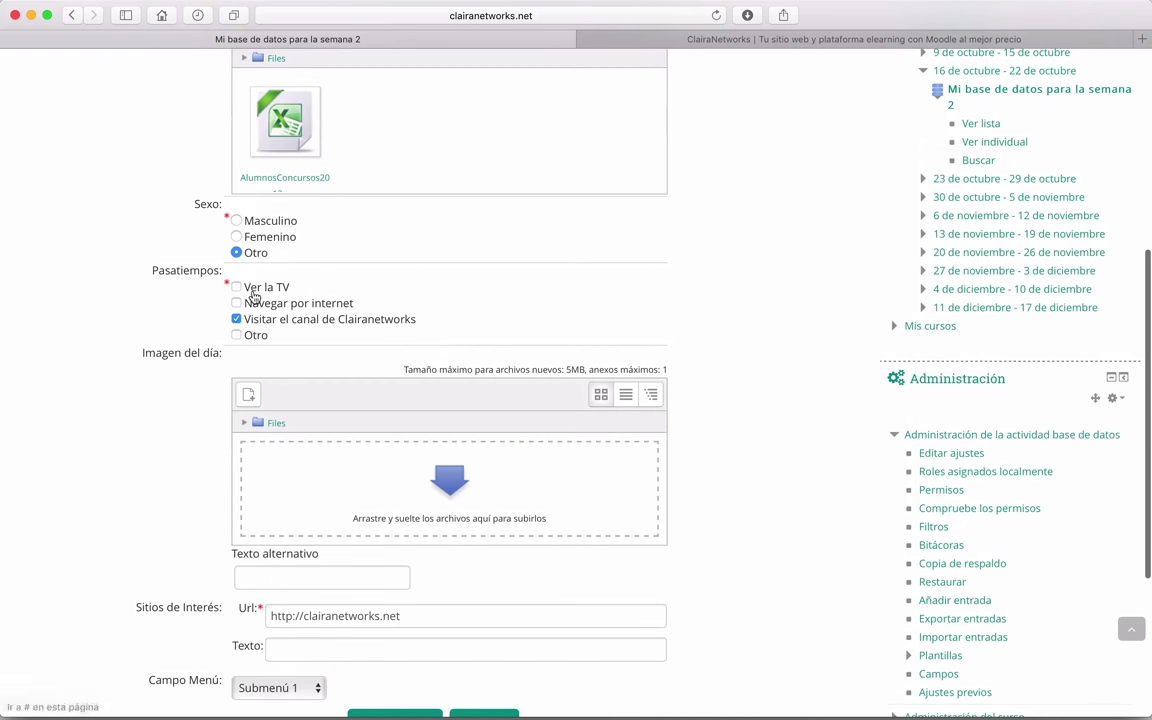
pyautogui.click(236, 236)
pyautogui.click(236, 288)
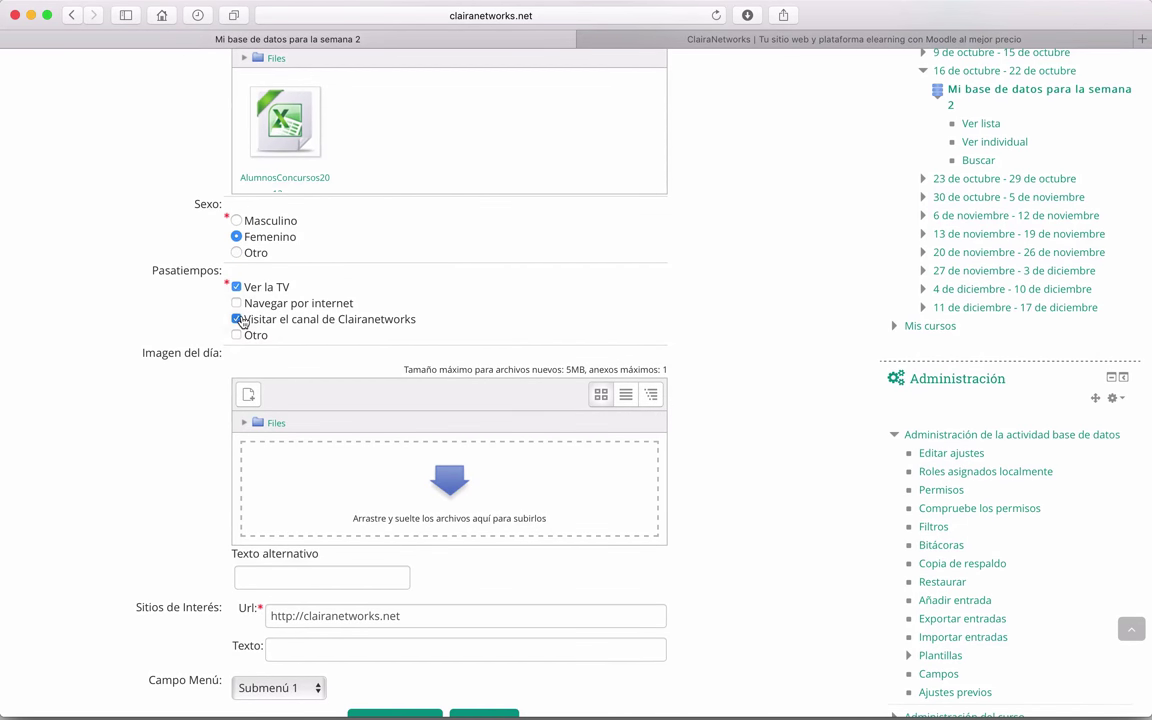
pyautogui.scroll(-6, 154, 330)
pyautogui.click(396, 449)
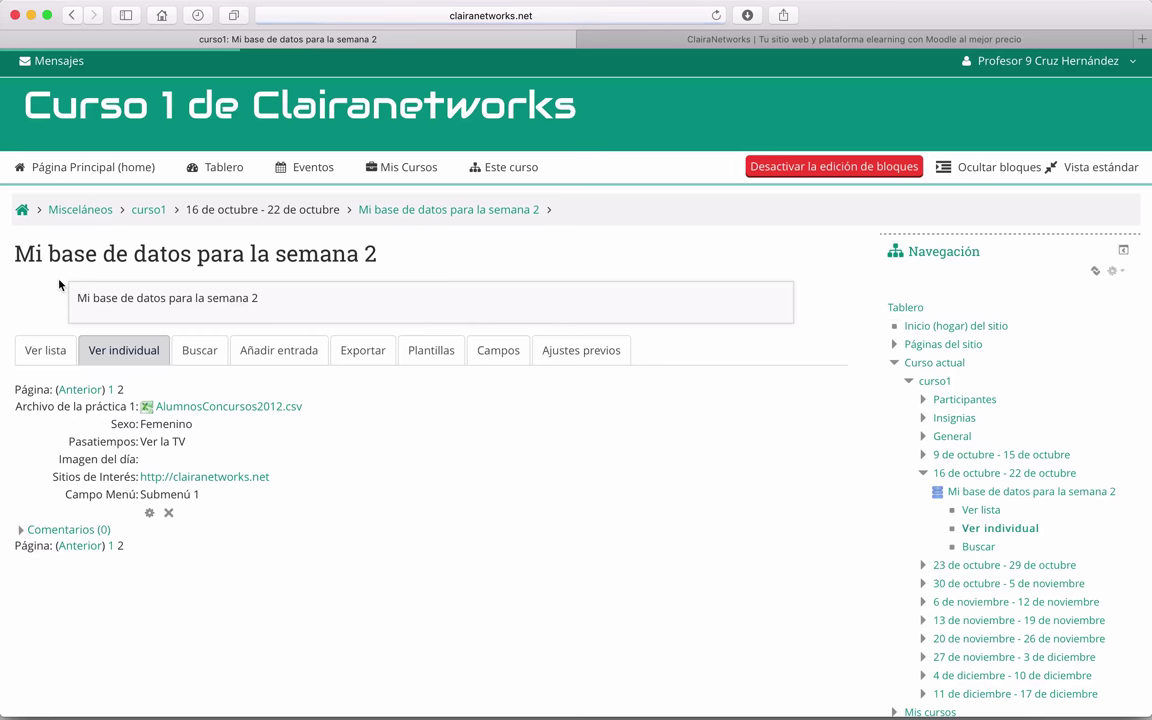
# Step: Go back to the Ver lista view of all entries
pyautogui.scroll(-2, 418, 500)
pyautogui.scroll(-1, 418, 500)
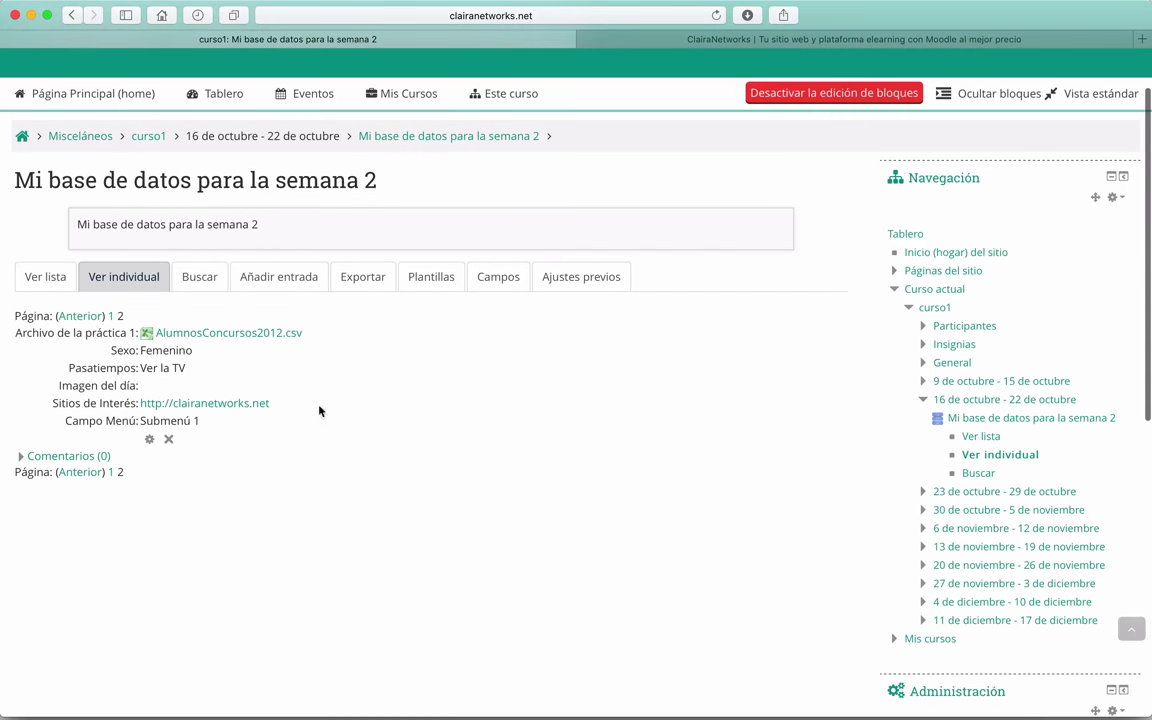
pyautogui.click(57, 284)
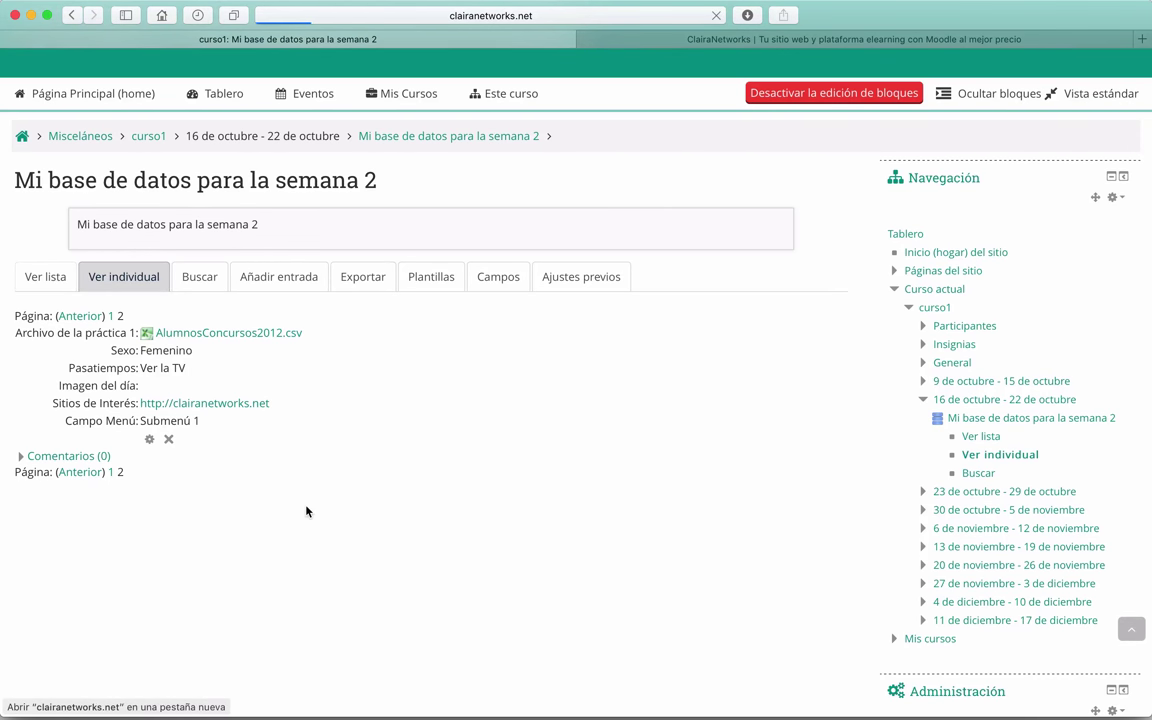
pyautogui.scroll(-10, 186, 353)
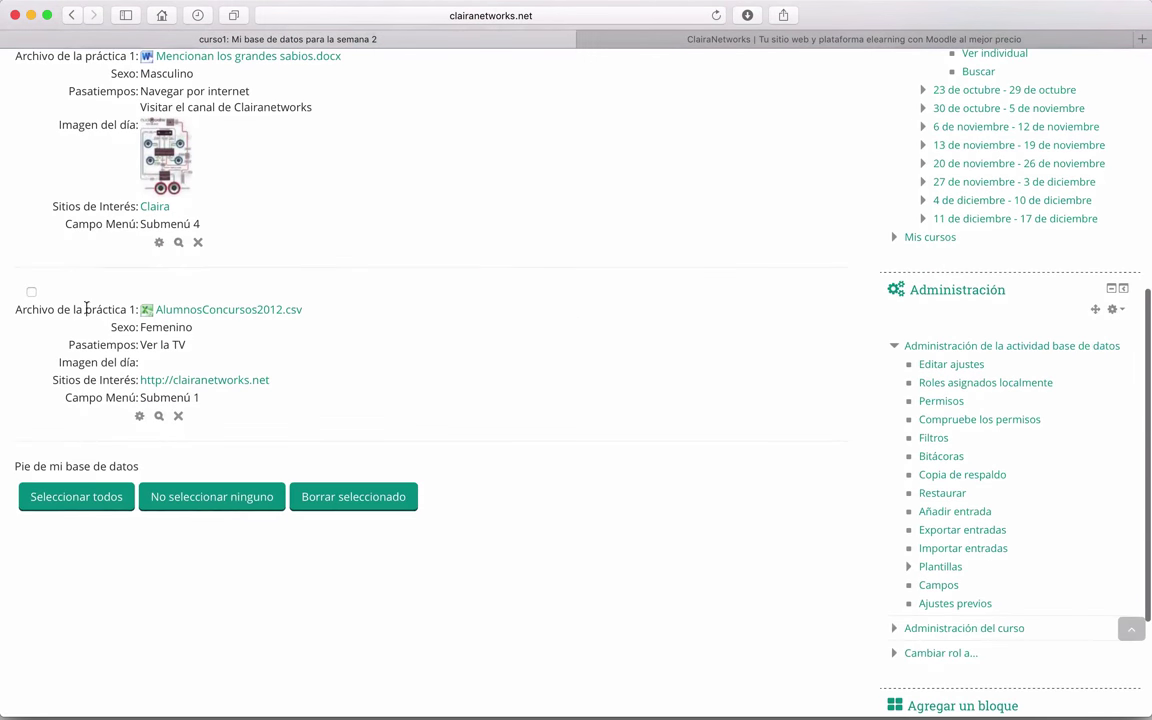
# Step: Delete the AlumnosConcursos2012.csv entry, confirming with Borrar
pyautogui.click(179, 418)
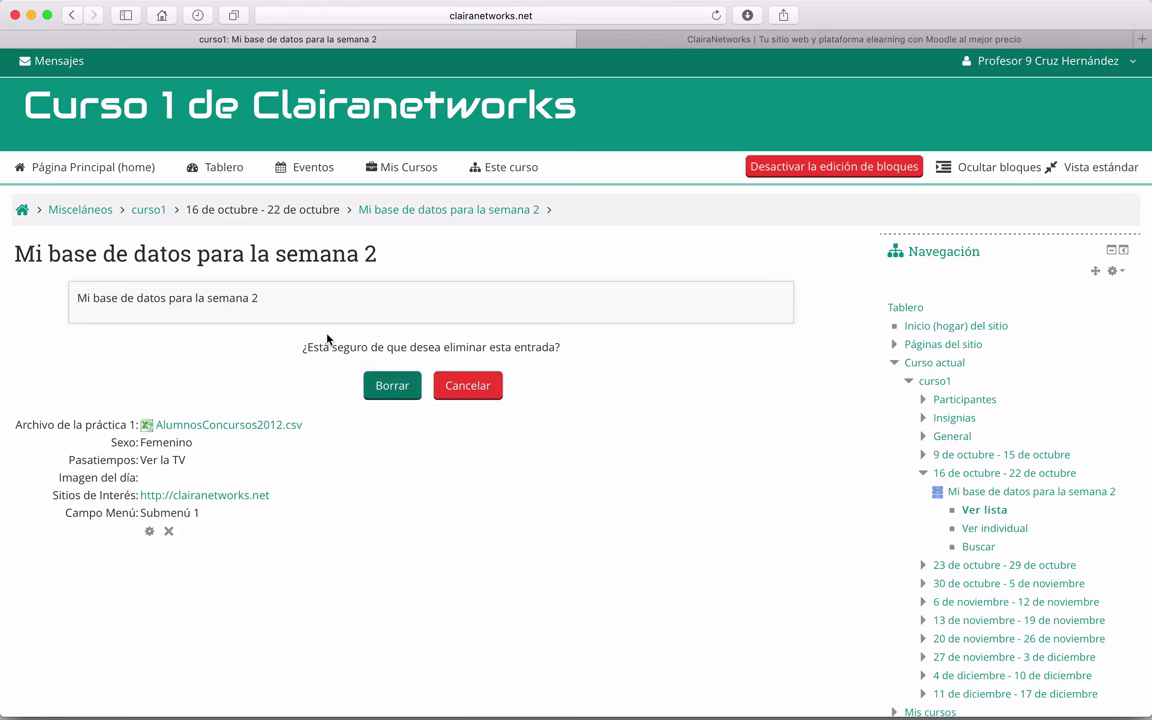
pyautogui.scroll(-1, 170, 329)
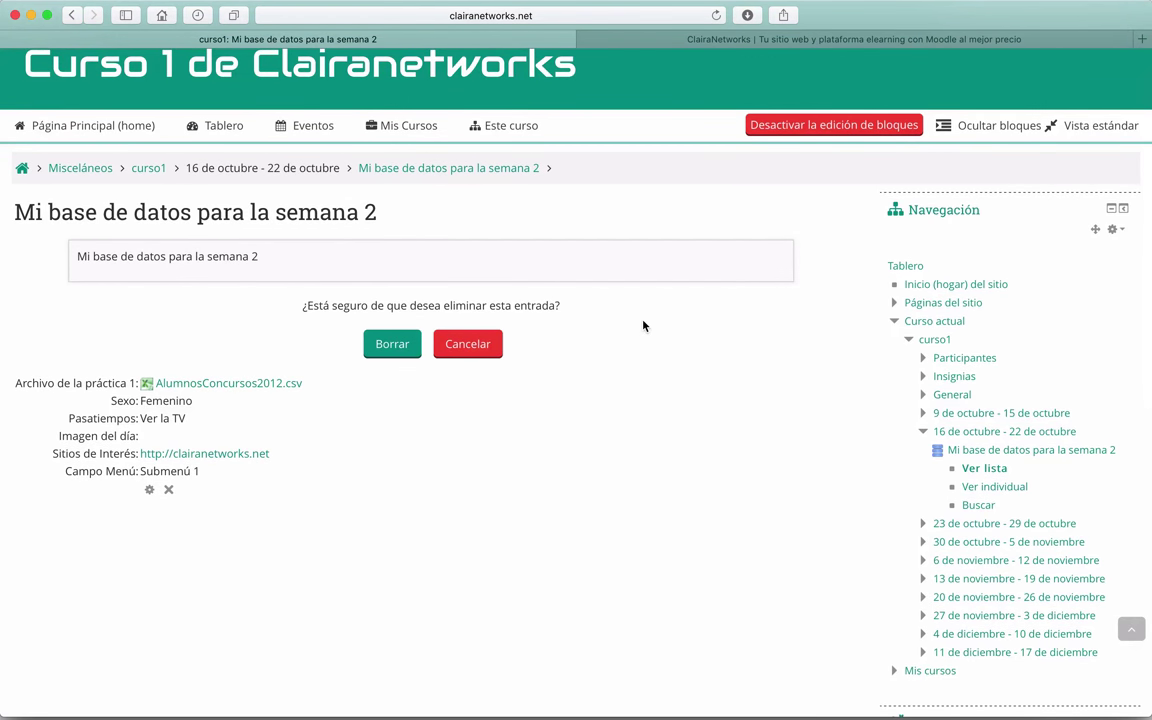
pyautogui.click(407, 346)
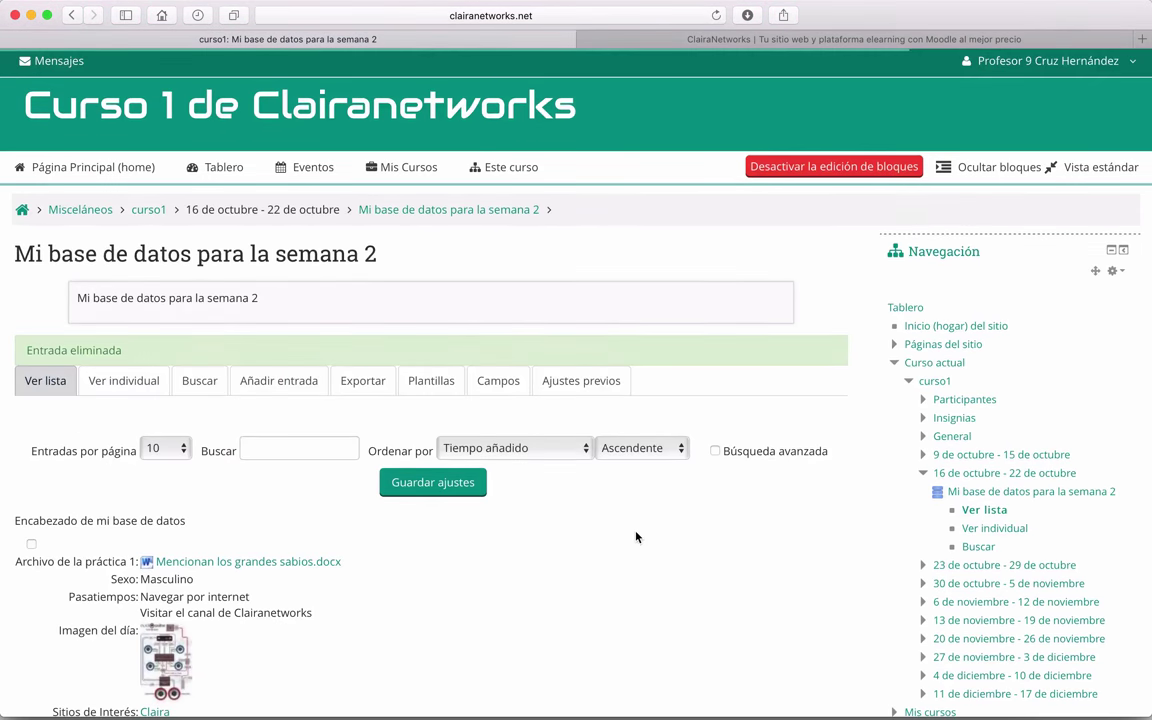
pyautogui.scroll(-5, 620, 537)
pyautogui.scroll(3, 636, 538)
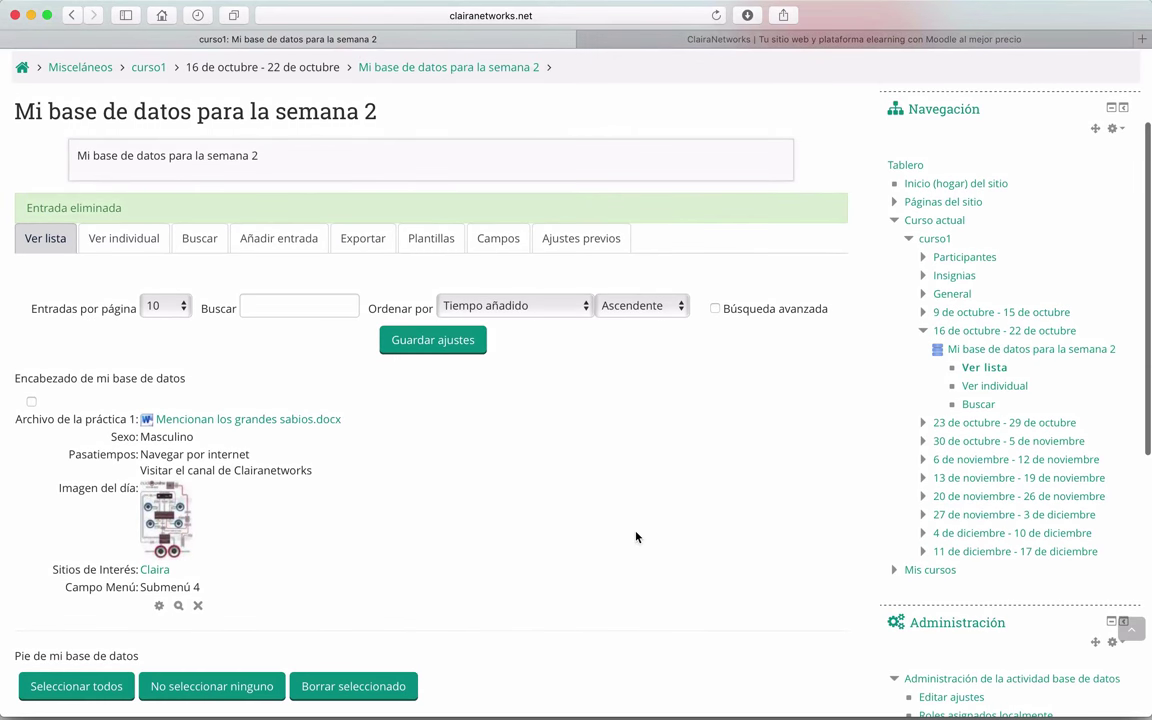
pyautogui.scroll(3, 636, 538)
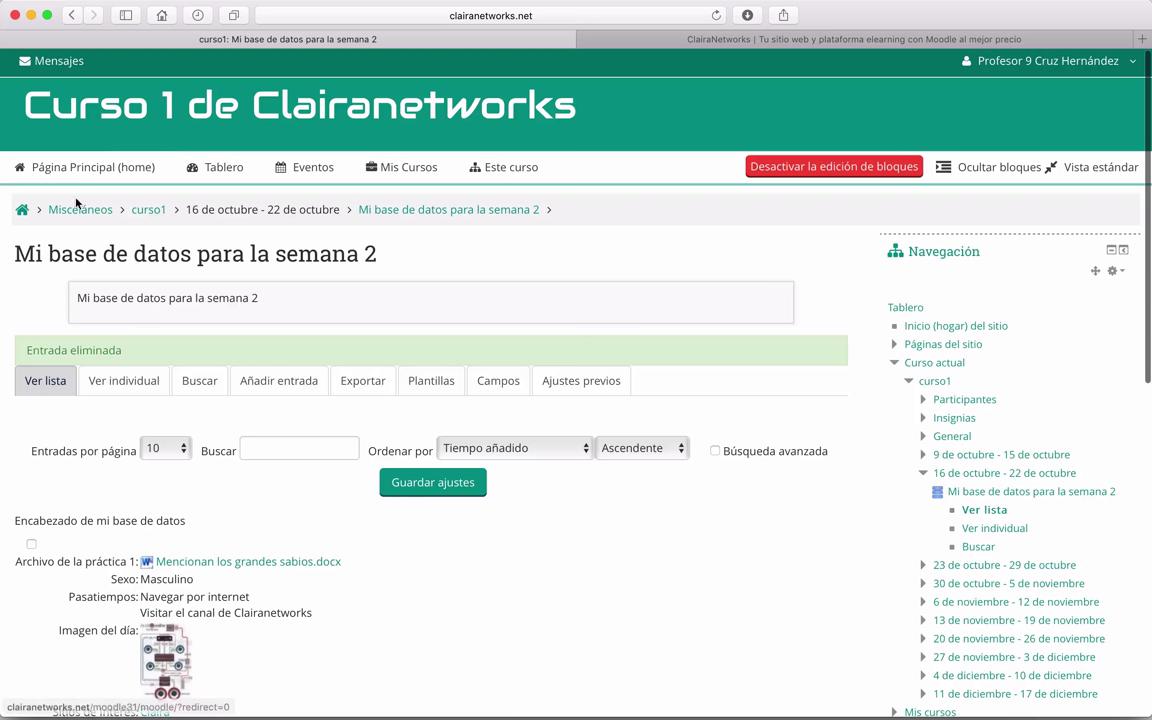
pyautogui.click(149, 209)
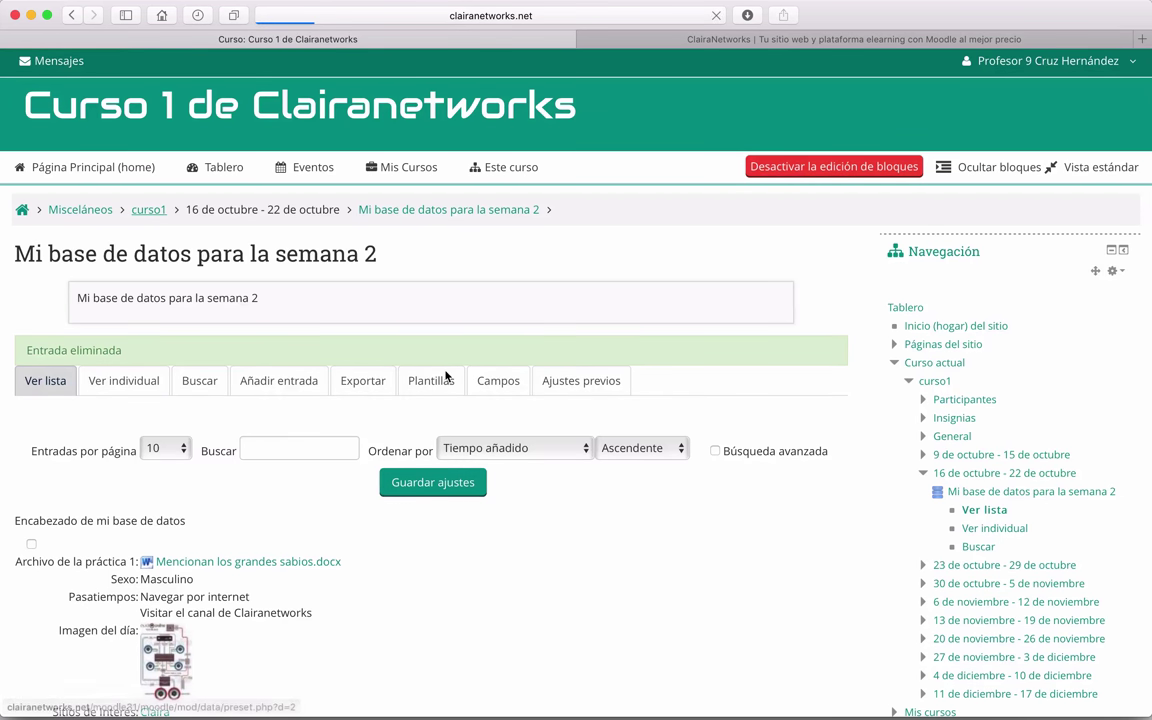
pyautogui.scroll(-5, 319, 375)
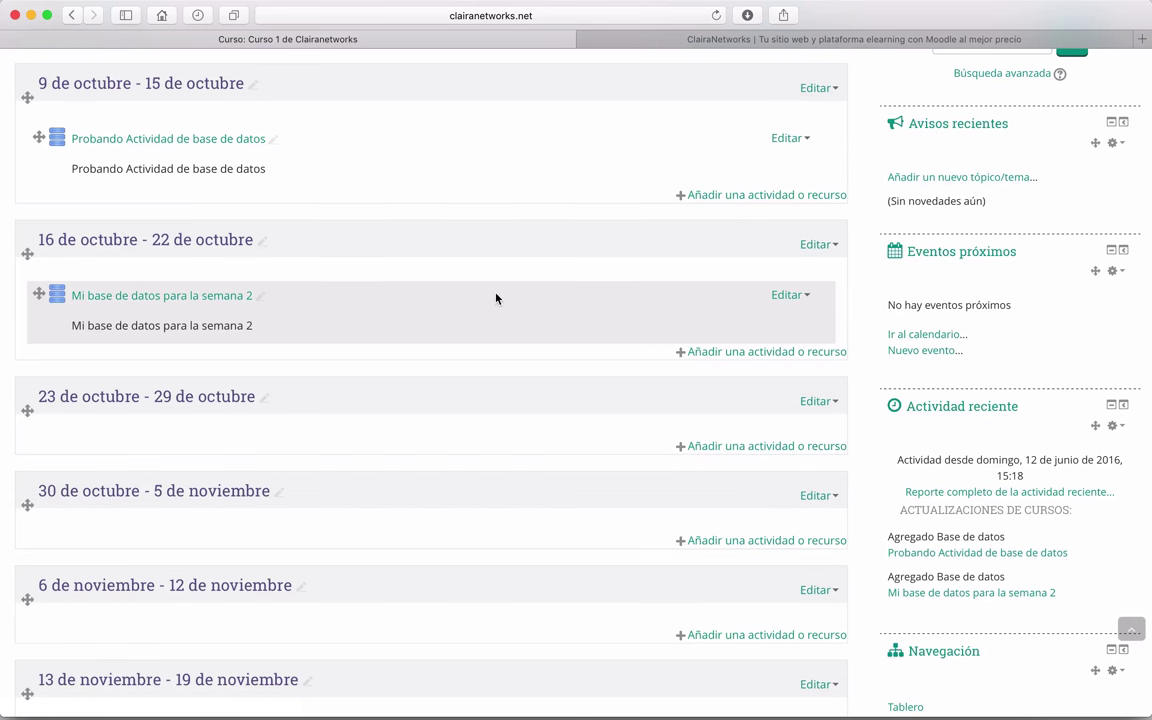
pyautogui.scroll(5, 496, 298)
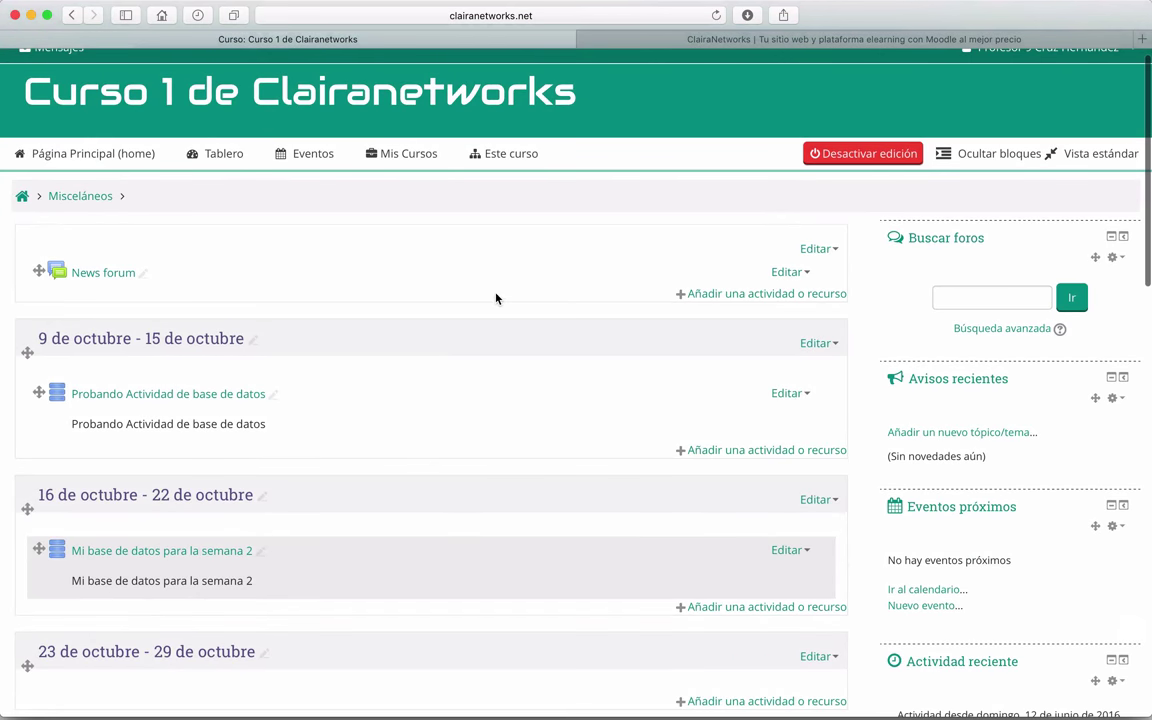
pyautogui.scroll(1, 496, 298)
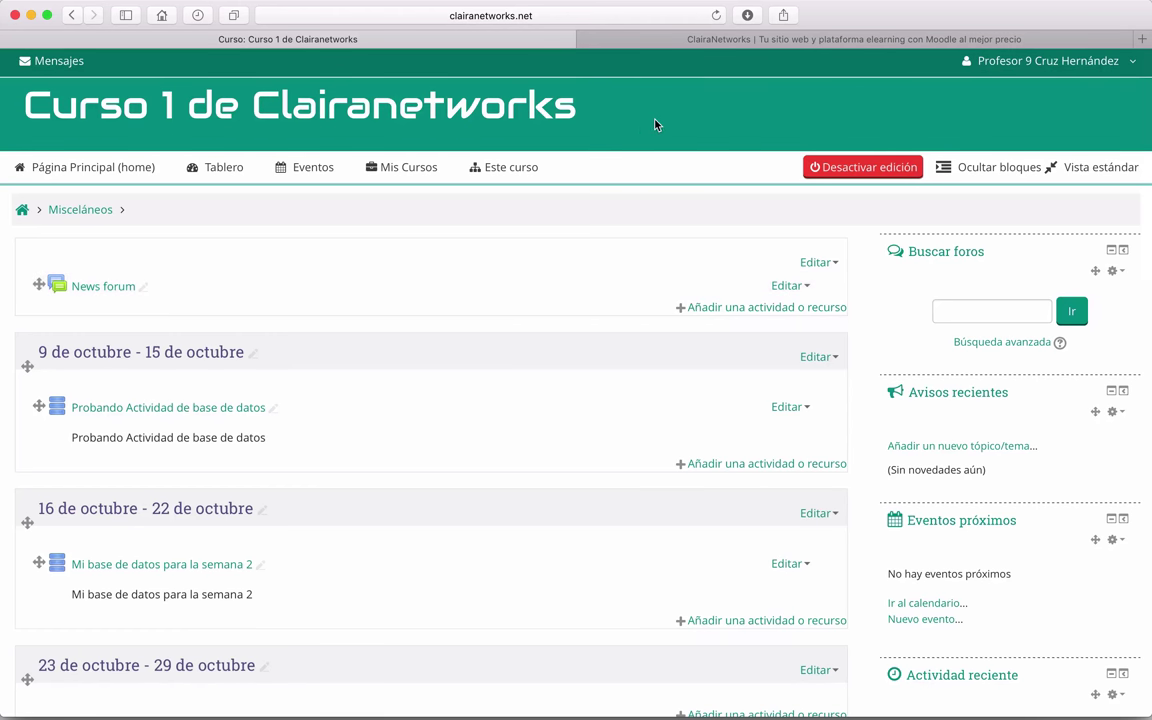
pyautogui.click(621, 45)
# Step: Open youtube.com in a new browser tab
pyautogui.press('super+t')
pyautogui.click(507, 15)
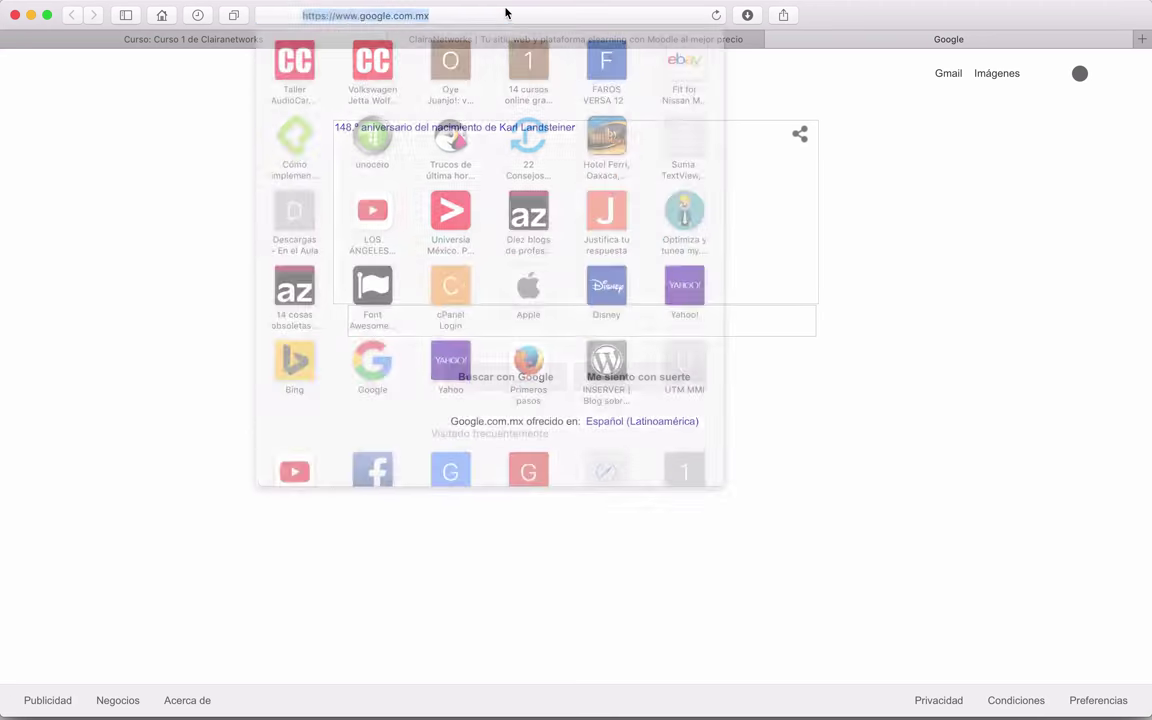
pyautogui.write('y')
pyautogui.press('Return')
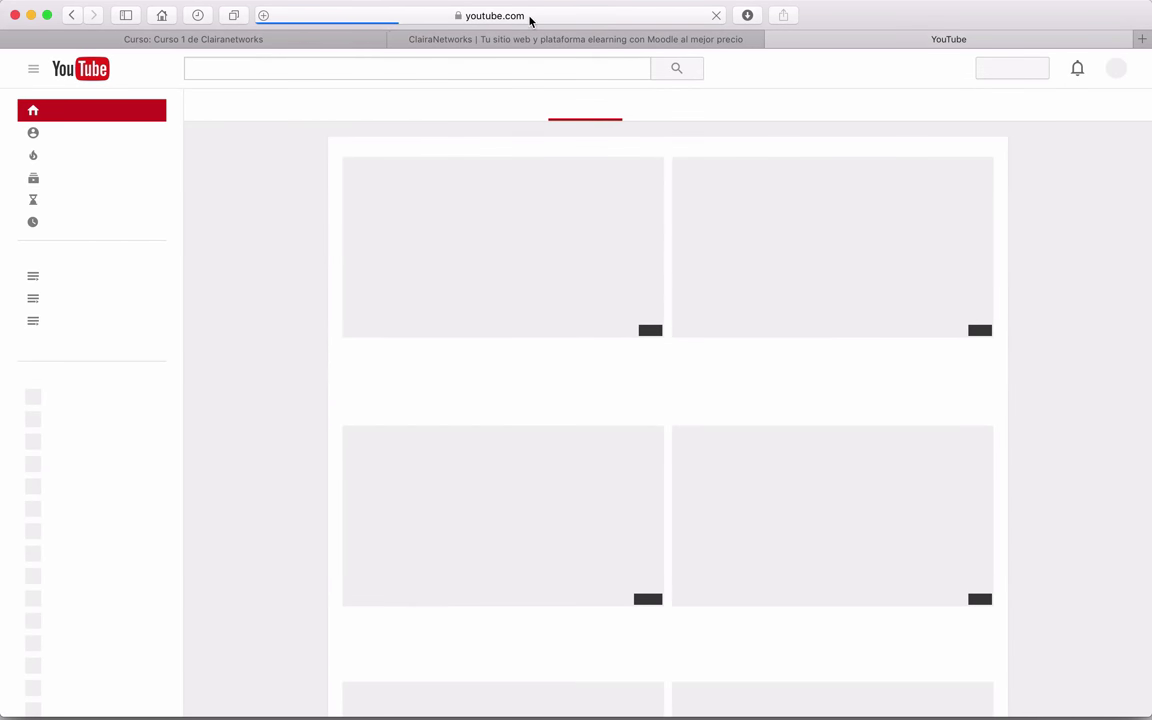
# Step: Go to the ClairaNetworks channel page and show its playlists (Listas de reproducción)
pyautogui.click(530, 18)
pyautogui.click(440, 16)
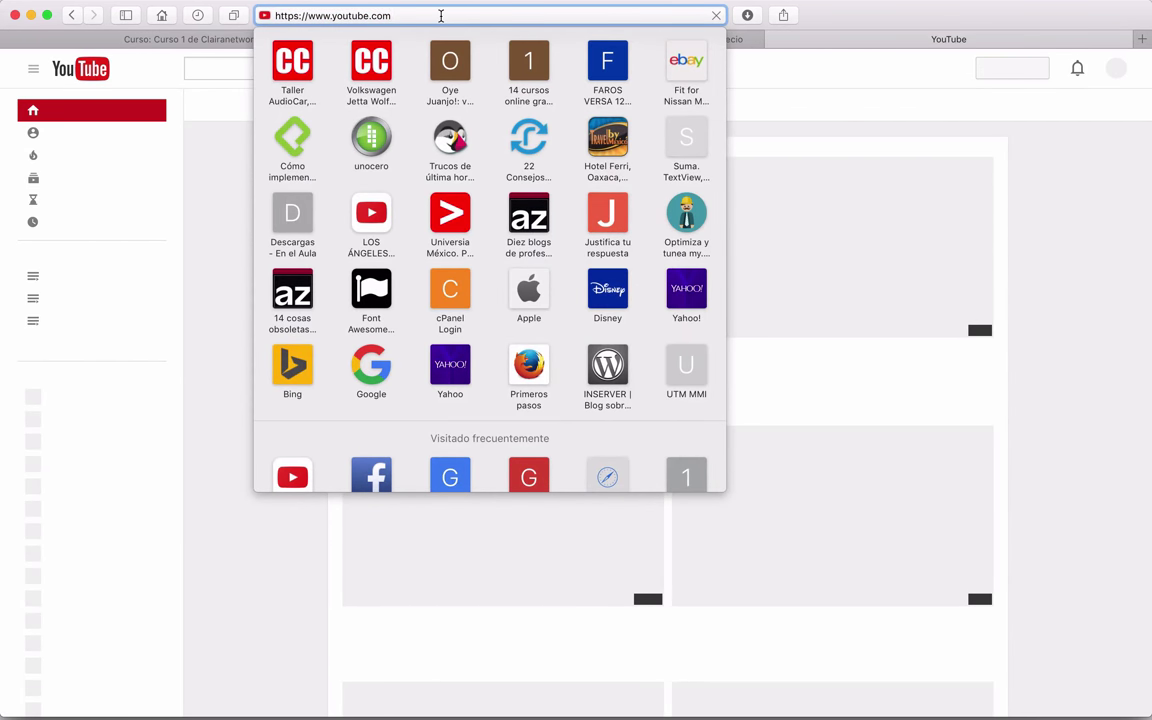
pyautogui.write('/cru')
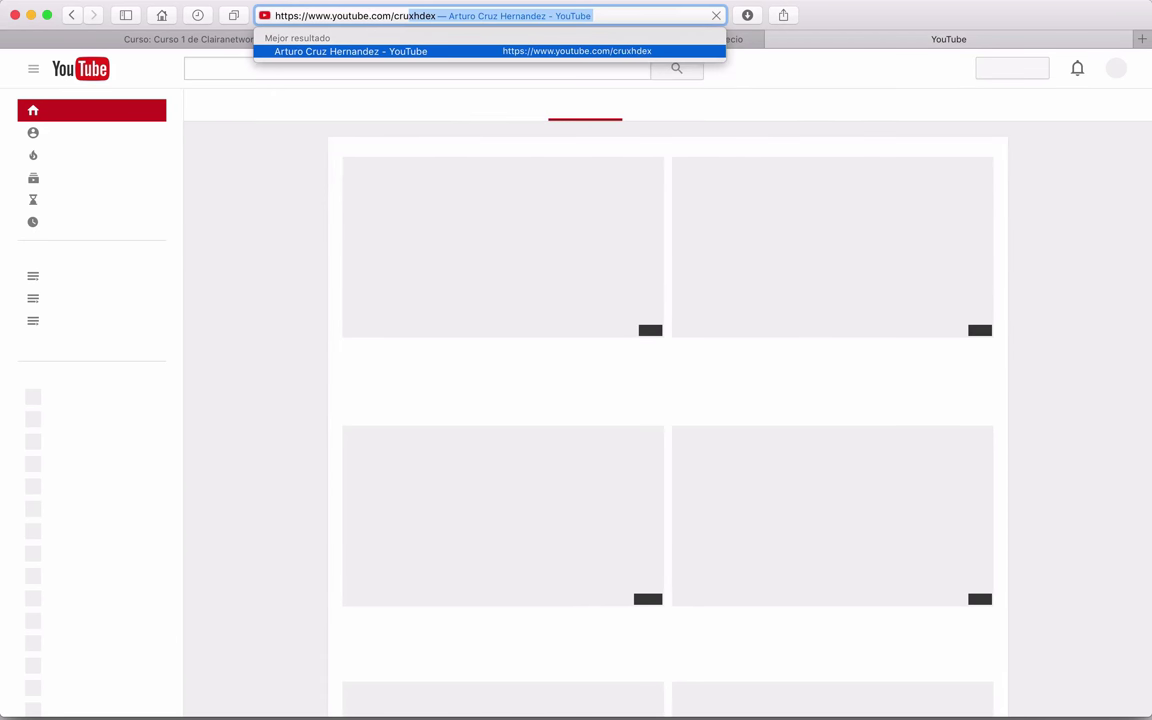
pyautogui.press('Return')
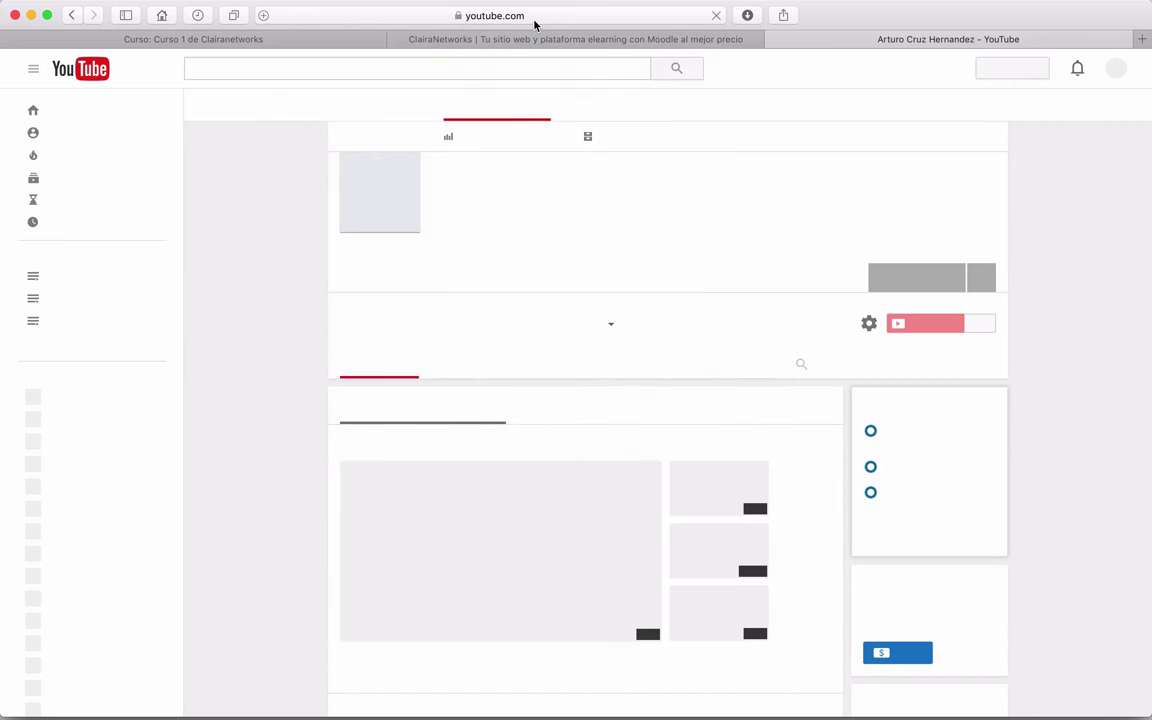
pyautogui.click(535, 20)
pyautogui.click(443, 16)
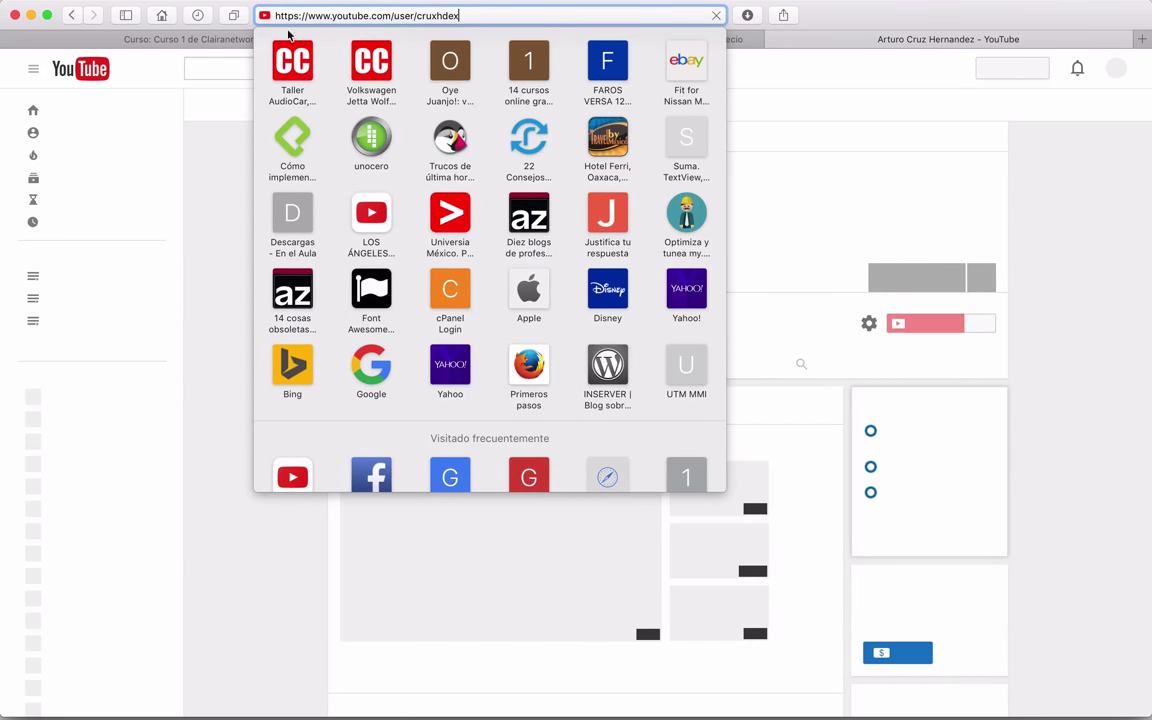
pyautogui.click(251, 318)
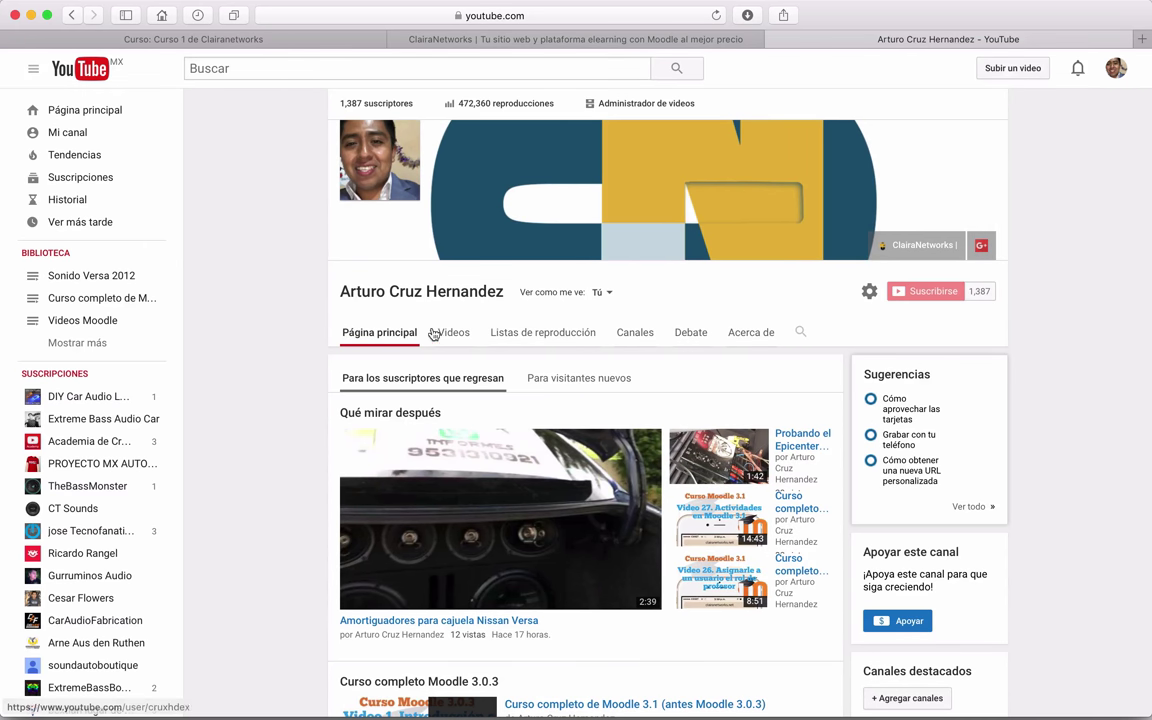
pyautogui.click(488, 332)
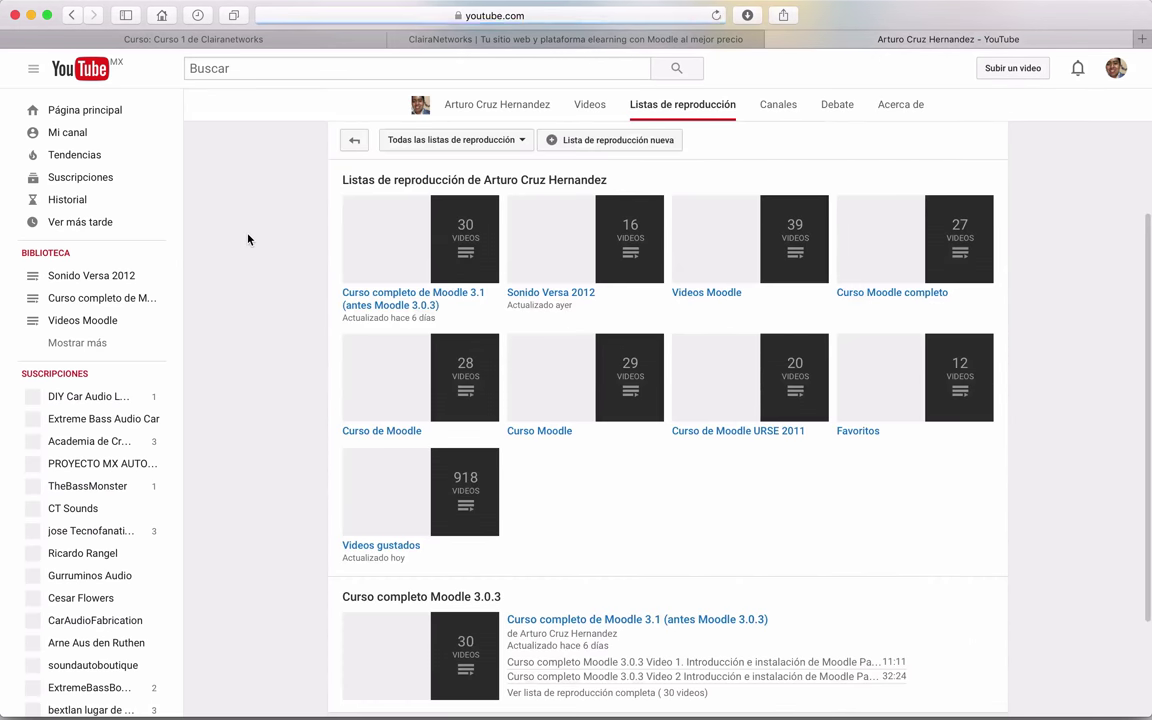
# Step: Open the Curso completo de Moodle 3.1 playlist and scroll through its videos
pyautogui.click(393, 300)
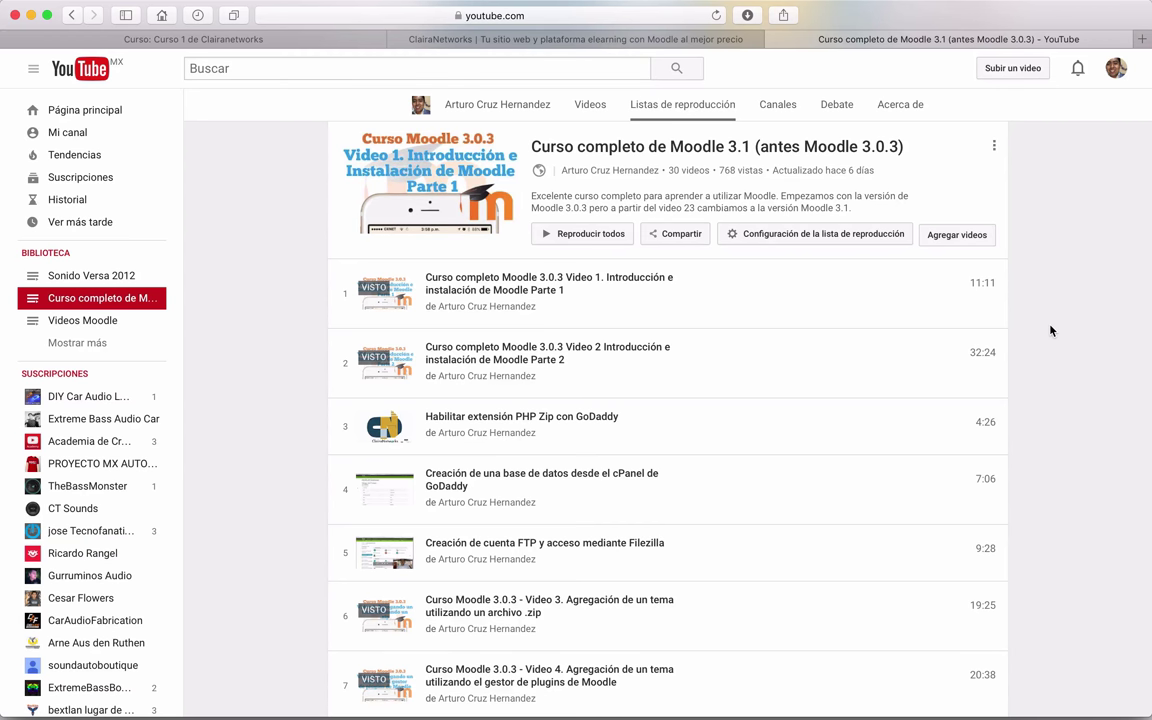
pyautogui.scroll(-10, 292, 290)
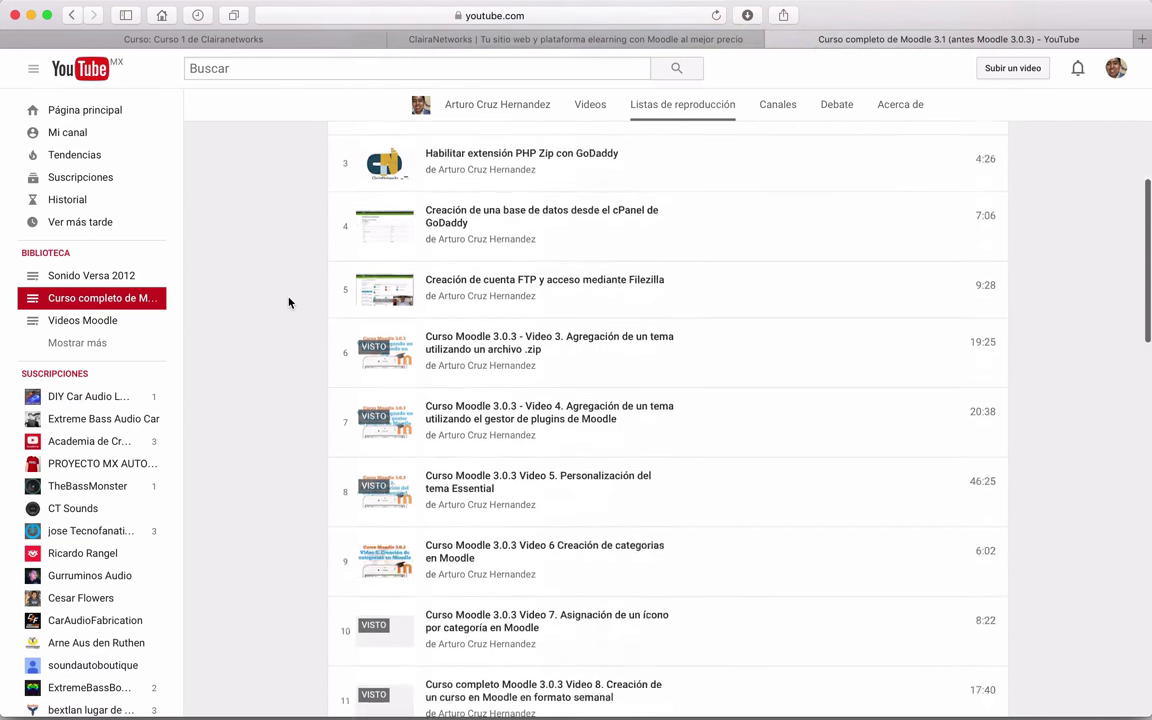
pyautogui.scroll(-12, 288, 302)
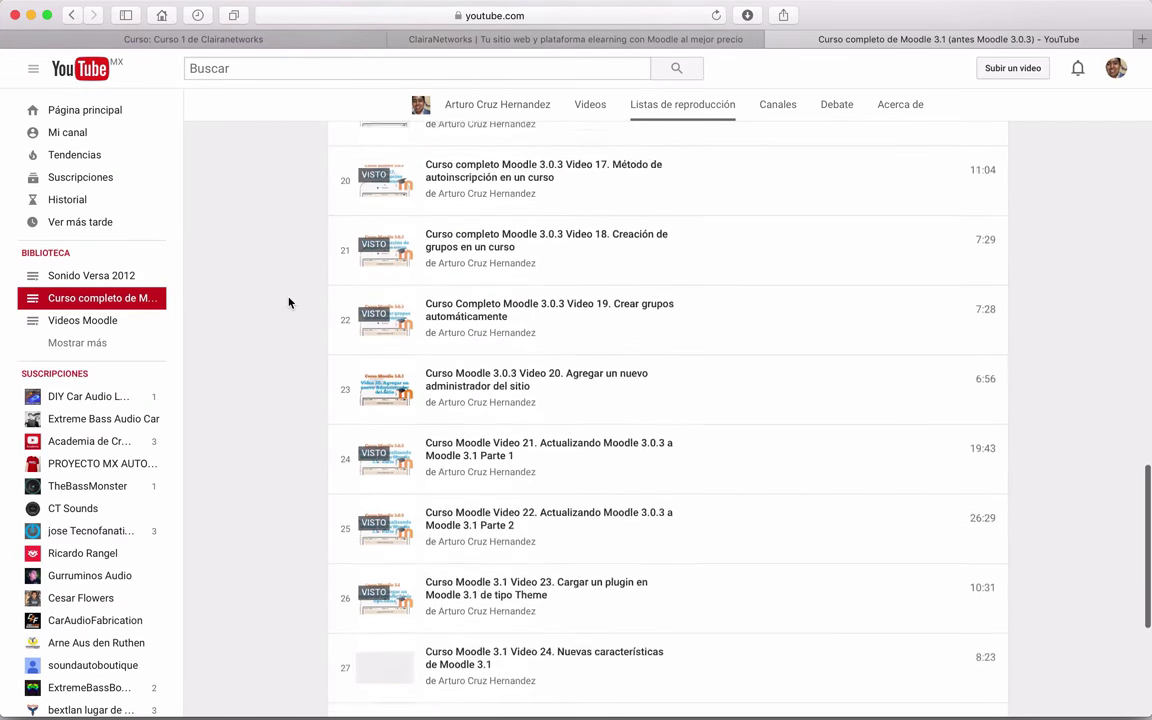
pyautogui.scroll(-5, 288, 302)
pyautogui.scroll(20, 288, 302)
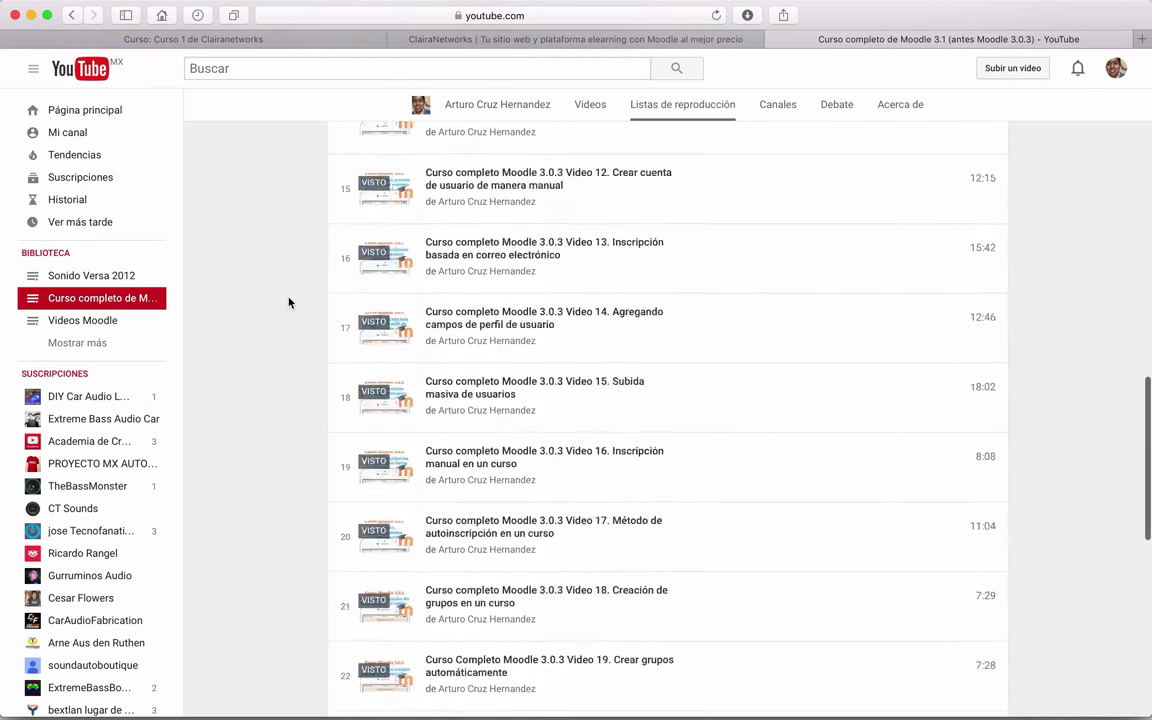
pyautogui.scroll(8, 288, 302)
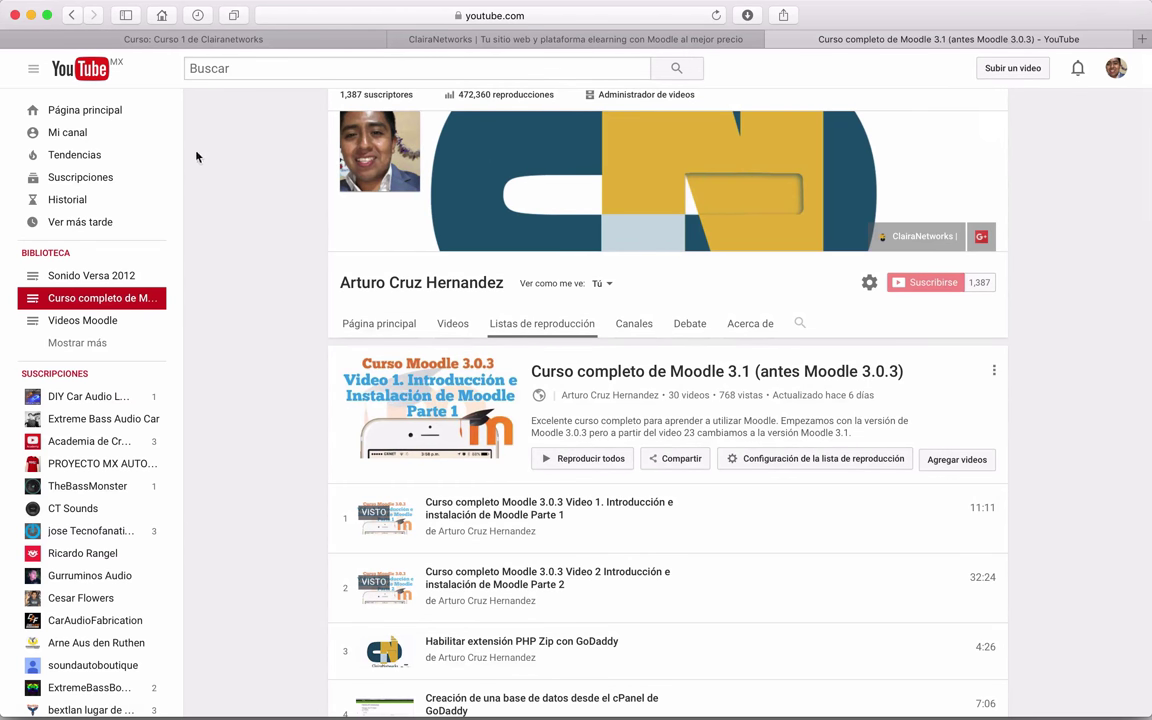
# Step: Return to the channel's home page through Mi canal and scroll down it
pyautogui.click(67, 132)
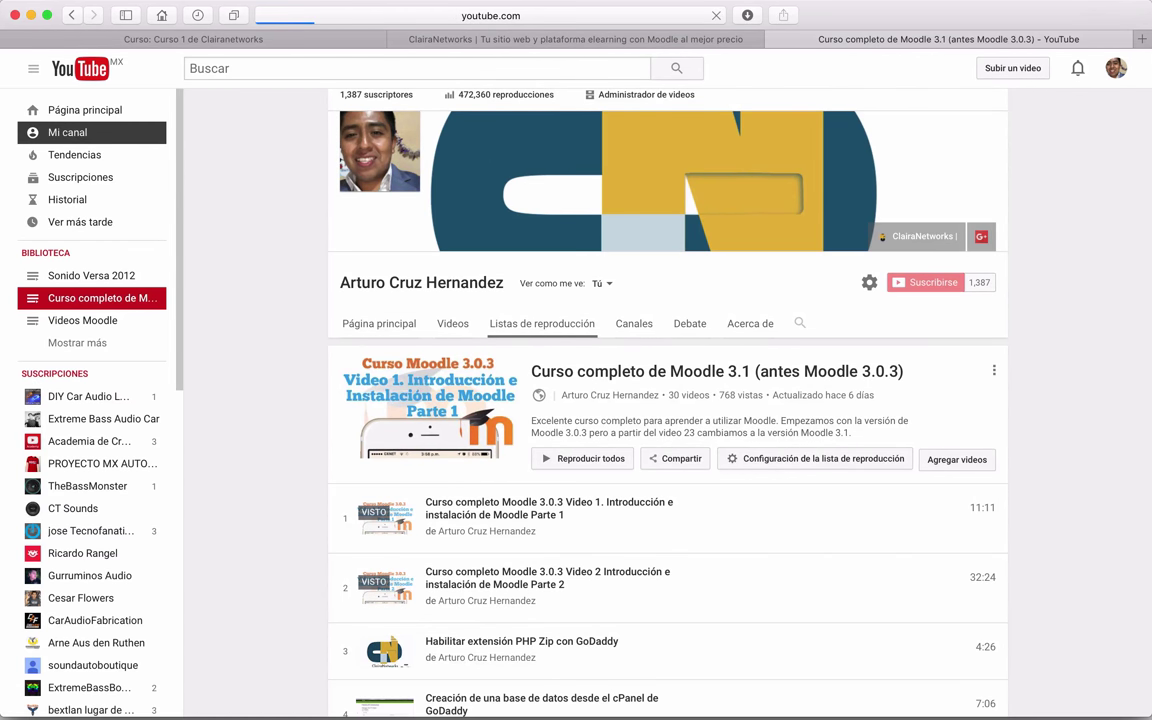
pyautogui.scroll(-3, 1086, 348)
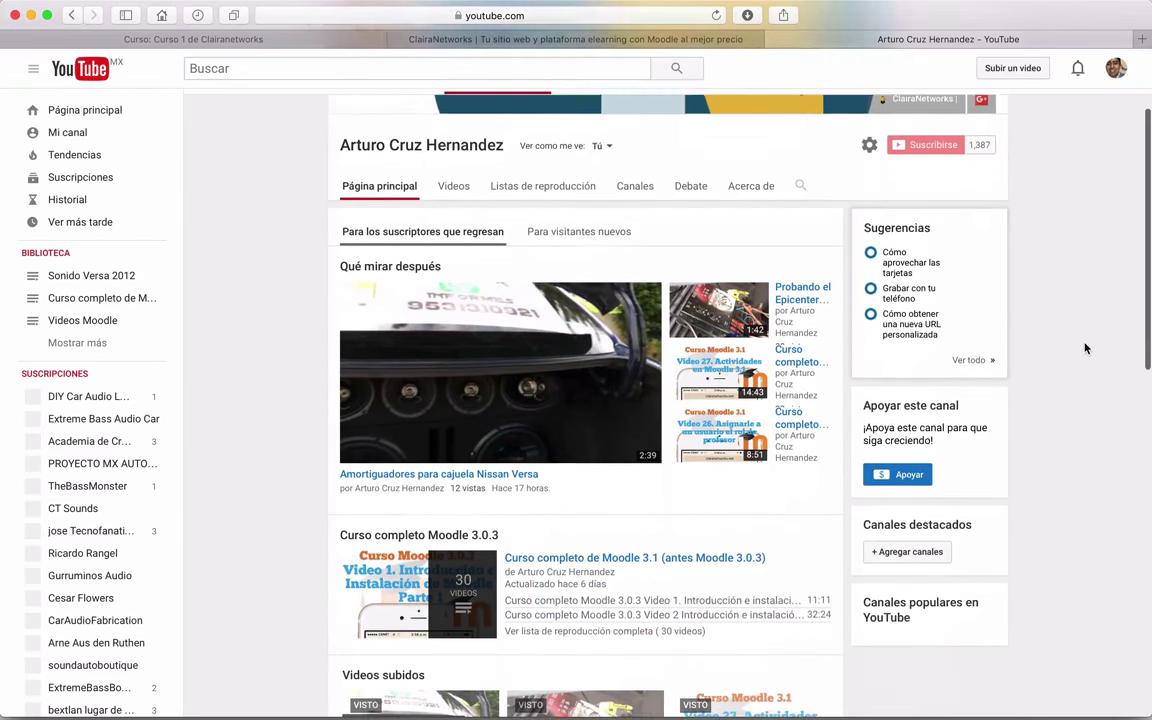
pyautogui.scroll(-1, 1086, 348)
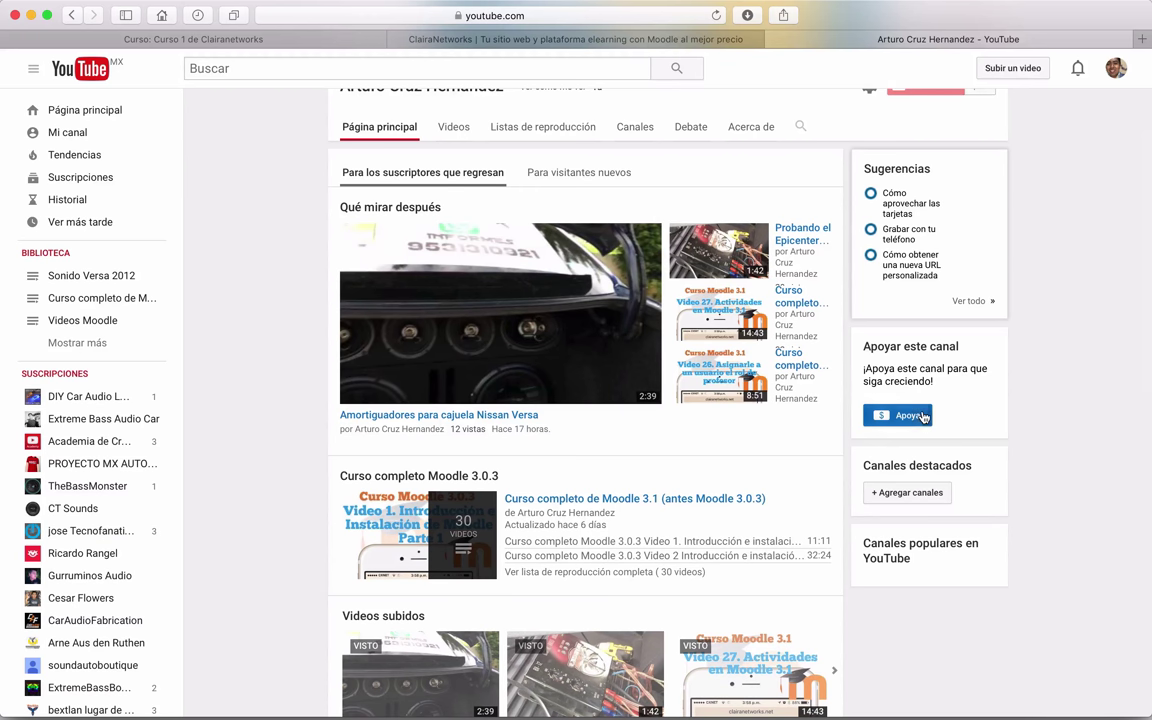
# Step: Look over the channel's Apoyar options, including a custom MXN amount, then cancel without donating
pyautogui.click(917, 413)
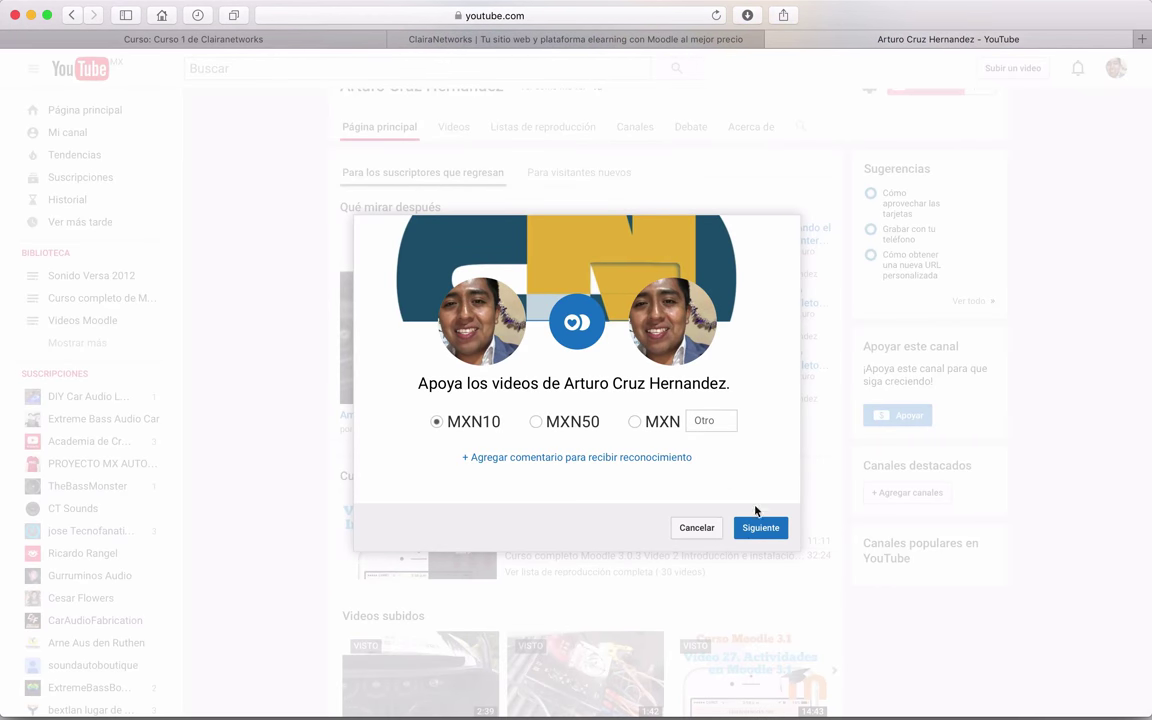
pyautogui.click(697, 528)
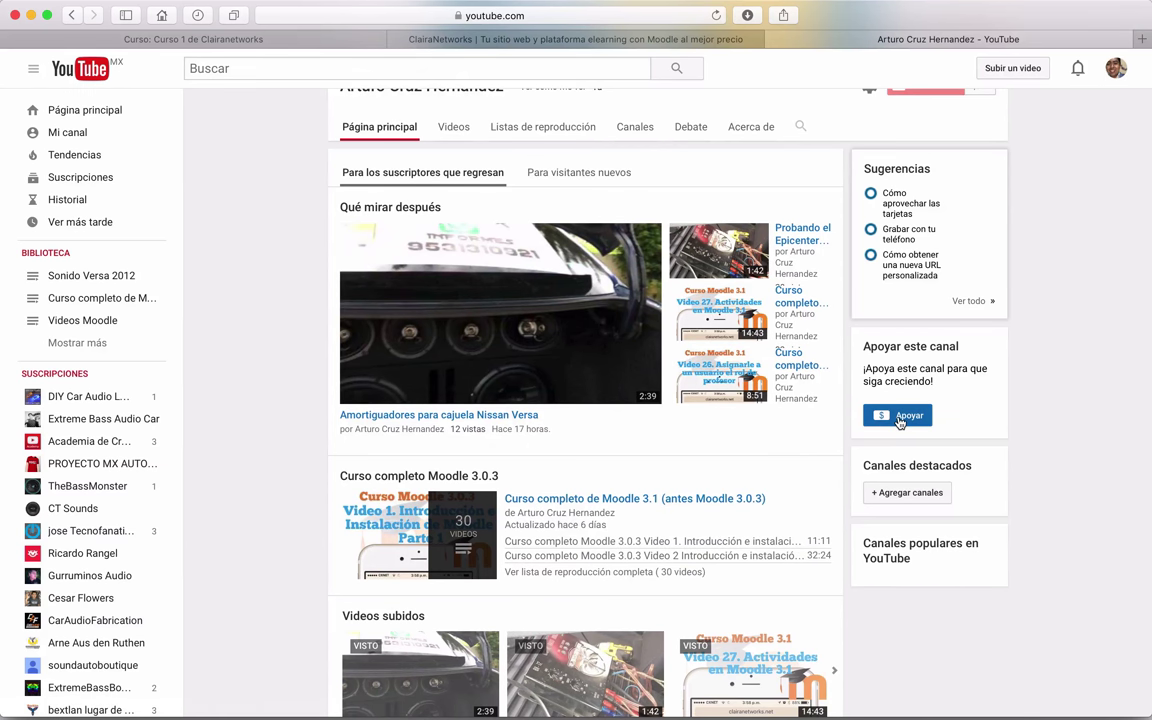
pyautogui.click(899, 418)
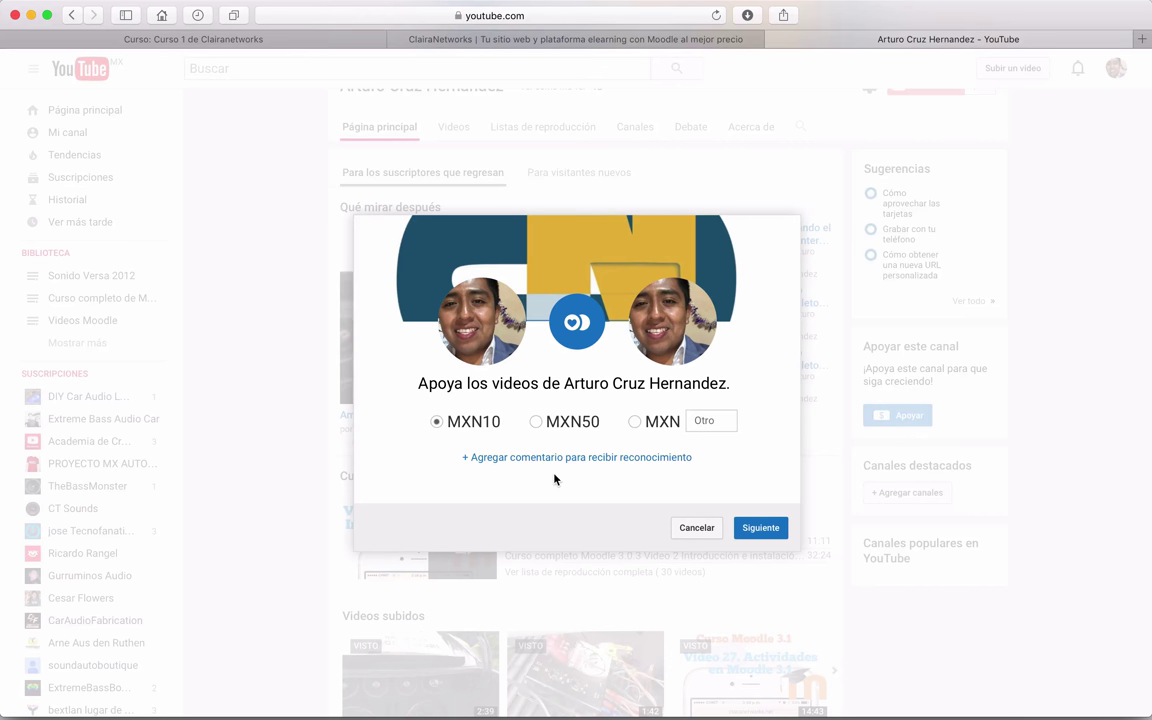
pyautogui.click(705, 427)
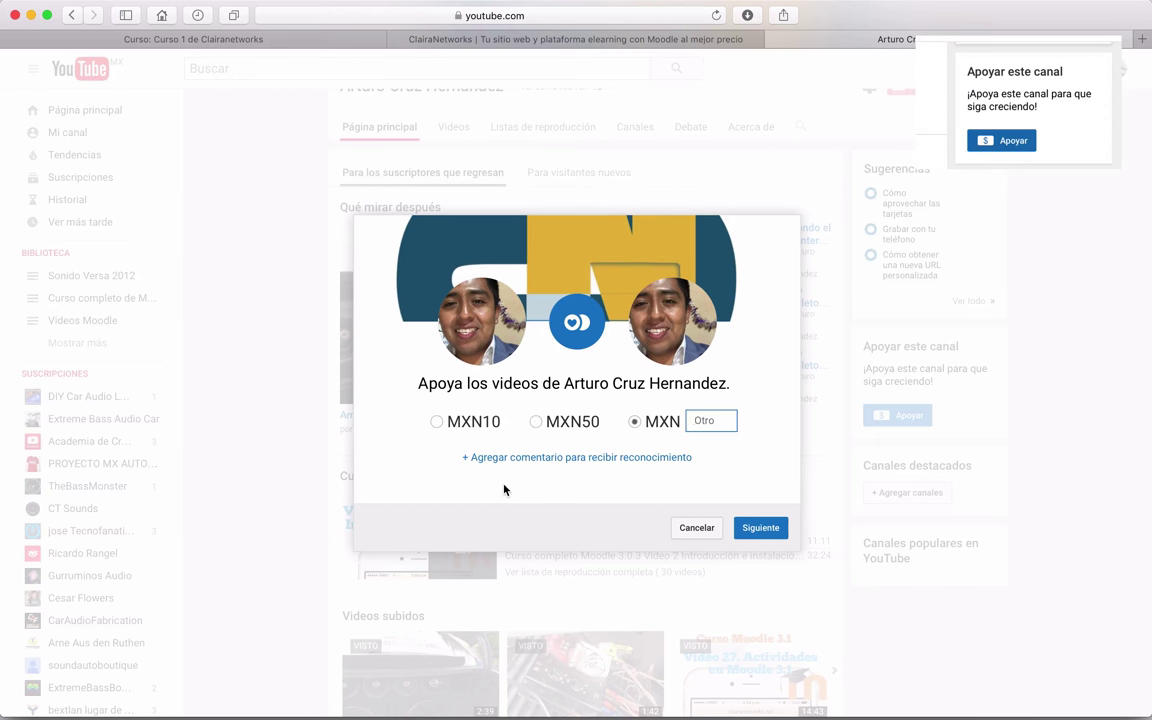
pyautogui.click(697, 528)
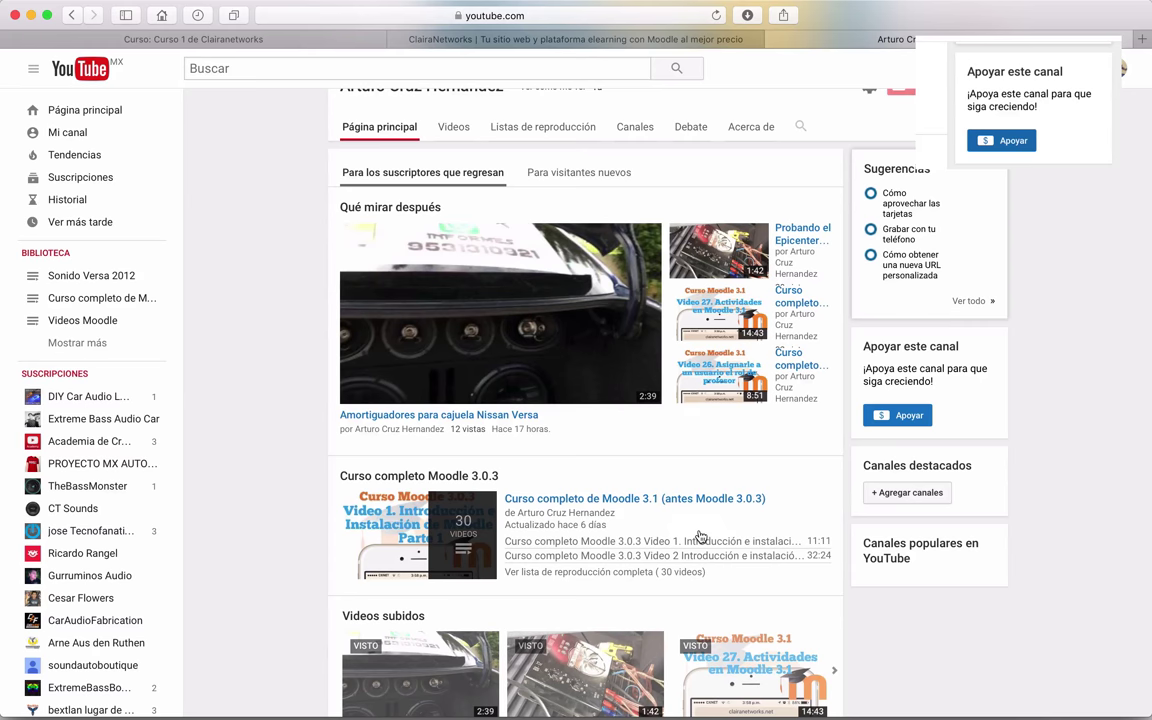
# Step: Switch back to the Curso 1 de Clairanetworks course tab
pyautogui.scroll(3, 1079, 457)
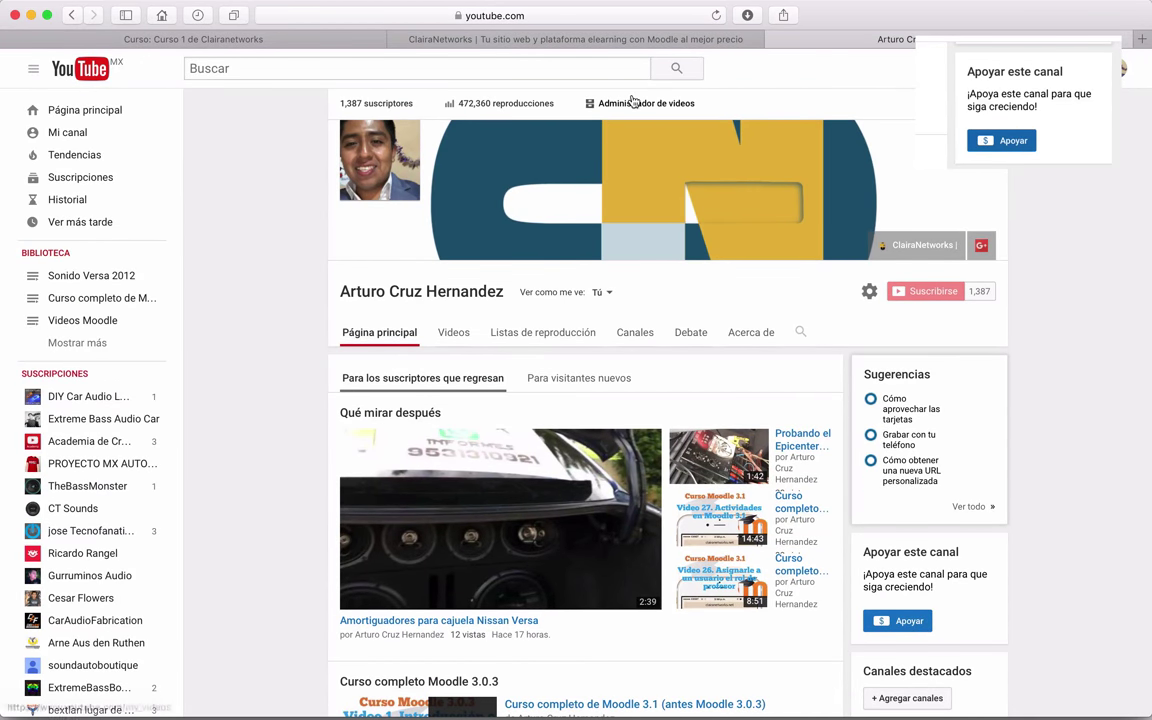
pyautogui.click(190, 39)
pyautogui.scroll(-5, 612, 424)
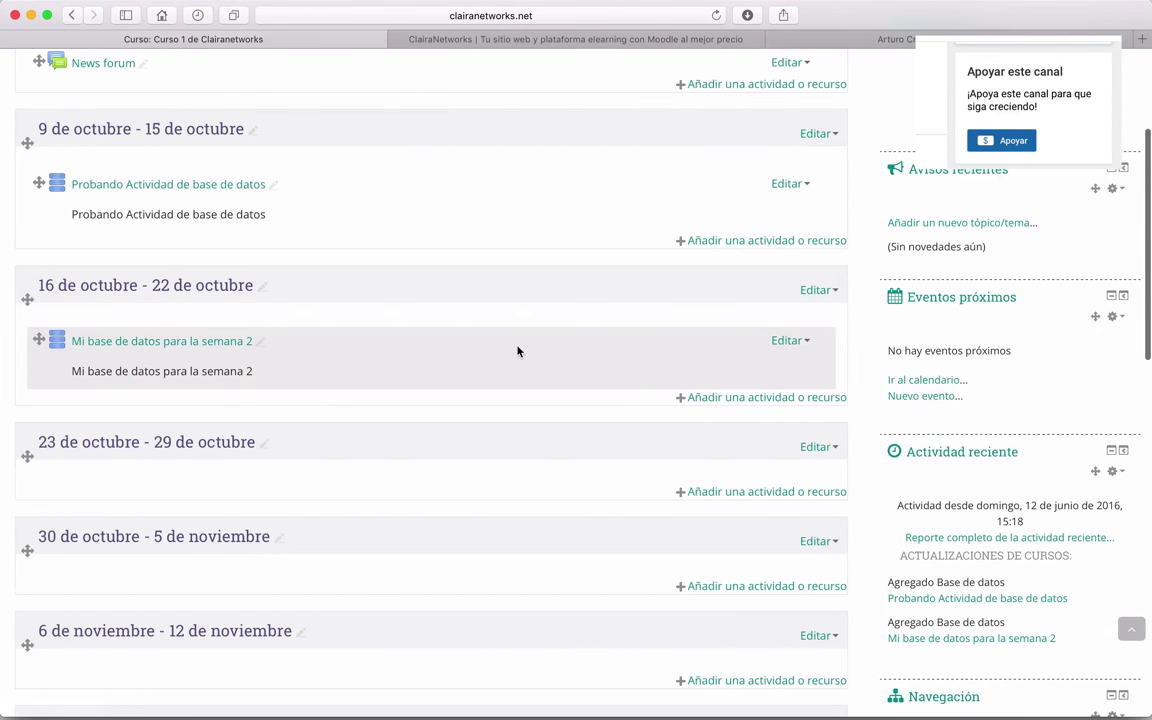
# Step: Preview the Chat activity description for the 23–29 October week, then close the chooser unchanged
pyautogui.scroll(5, 518, 351)
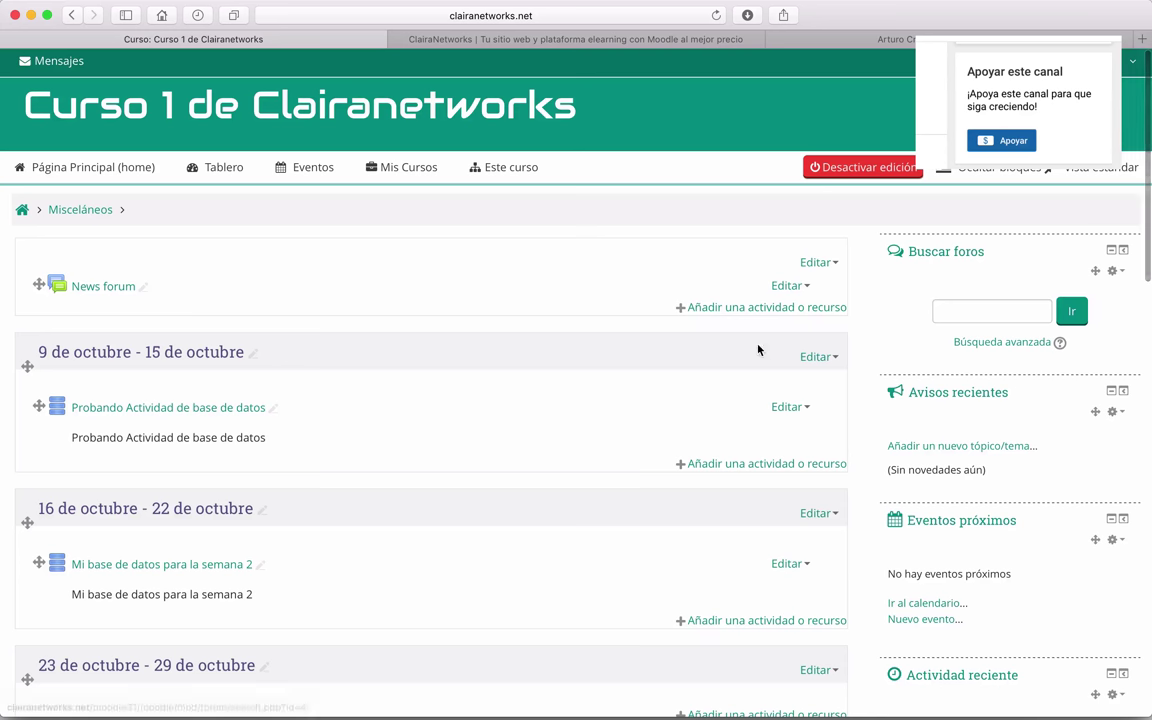
pyautogui.scroll(-5, 694, 501)
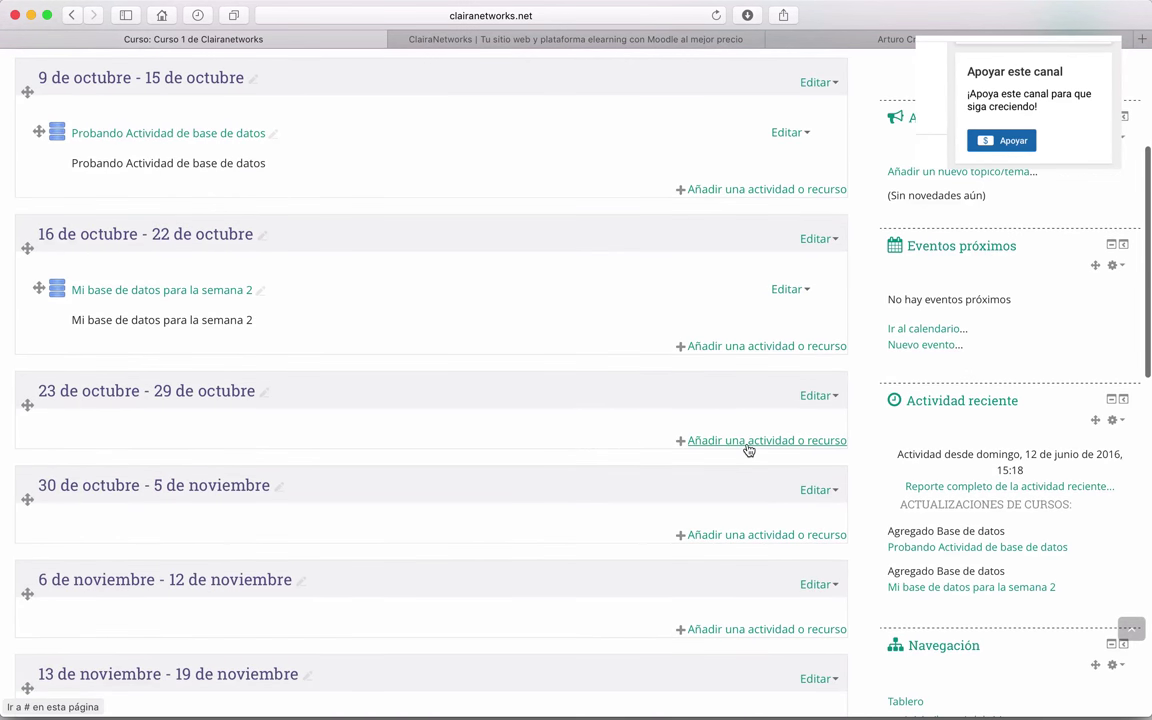
pyautogui.click(748, 441)
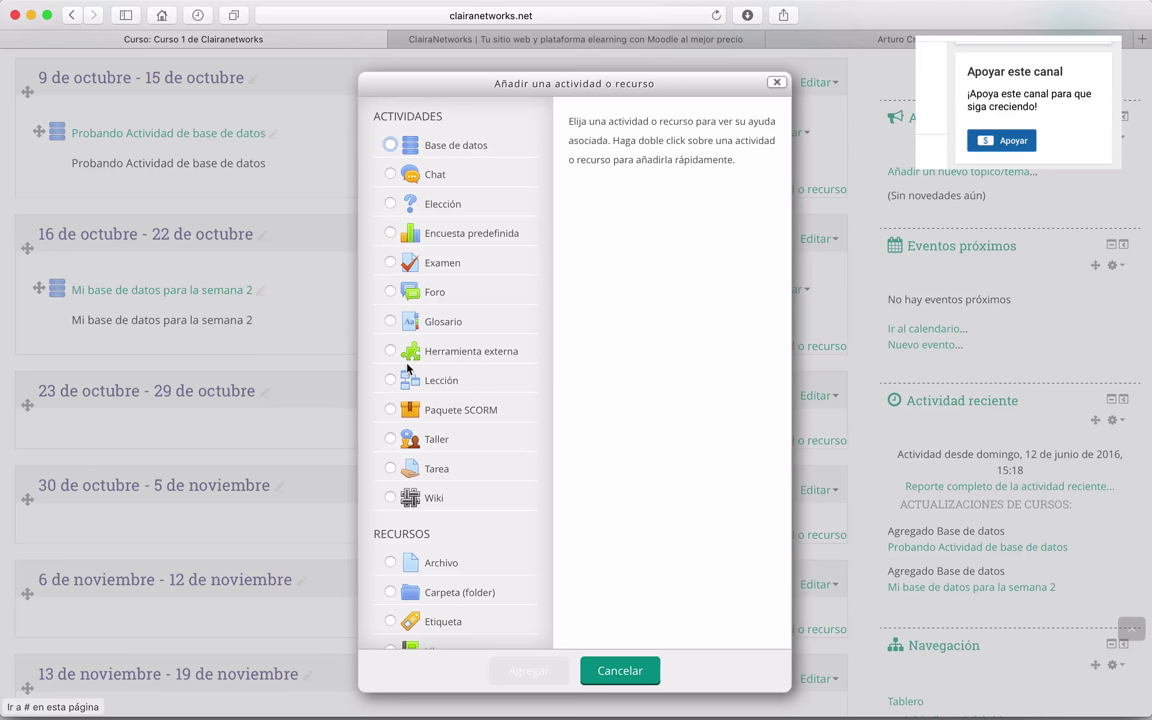
pyautogui.click(436, 184)
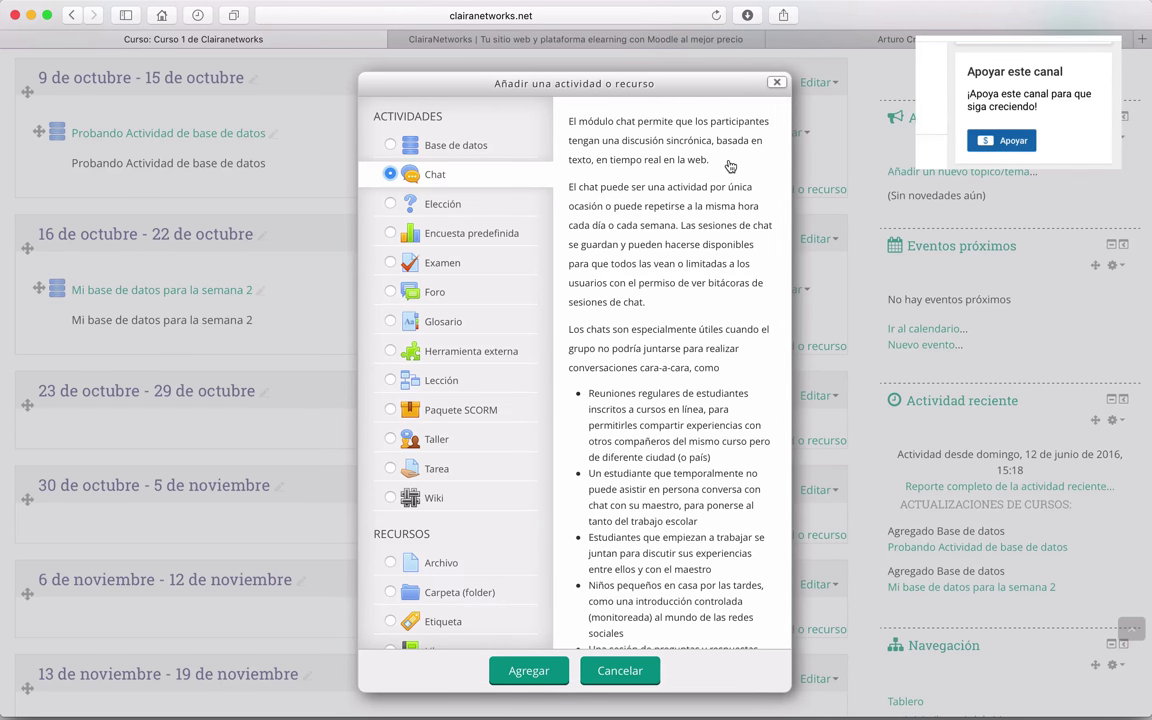
pyautogui.click(775, 84)
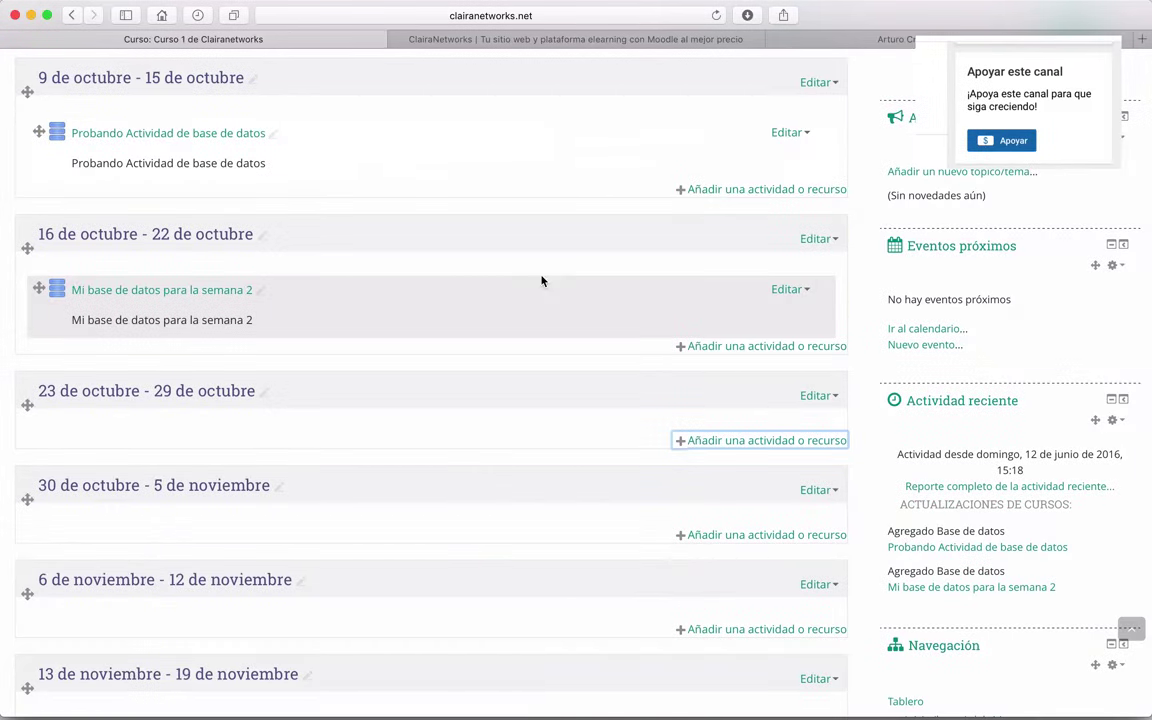